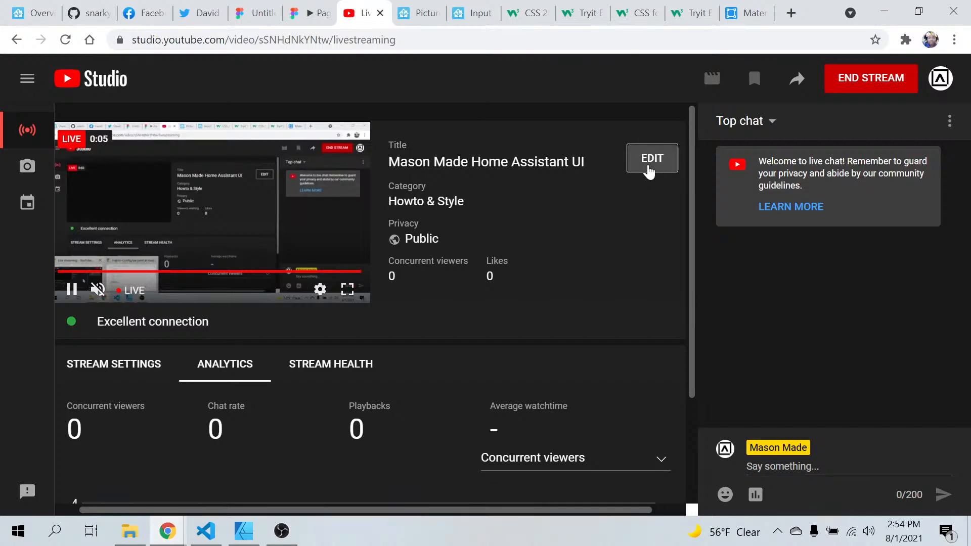
Change the live stream's title to "Mason Made Home Assistant UI #2" and save the stream settings
left_click(648, 172)
left_click(591, 183)
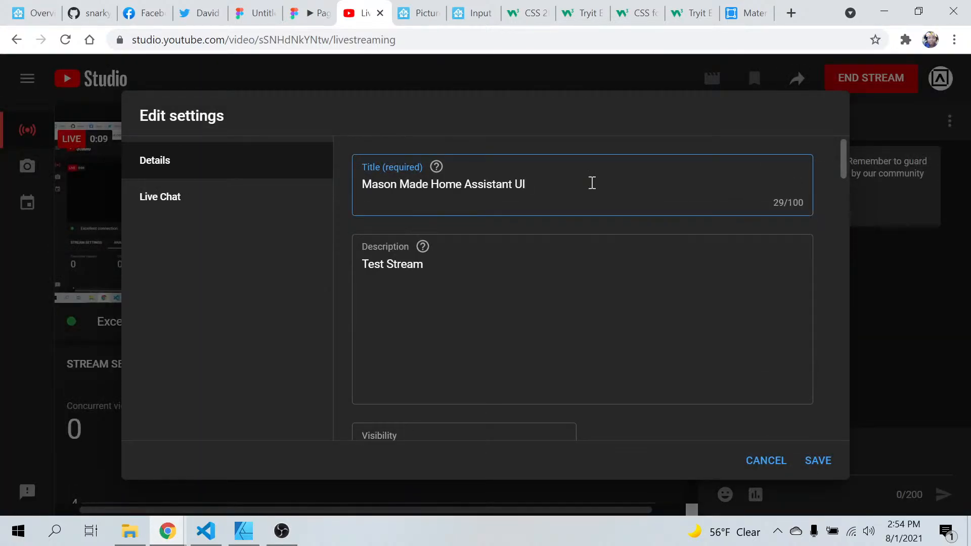
type("@")
key("BackSpace")
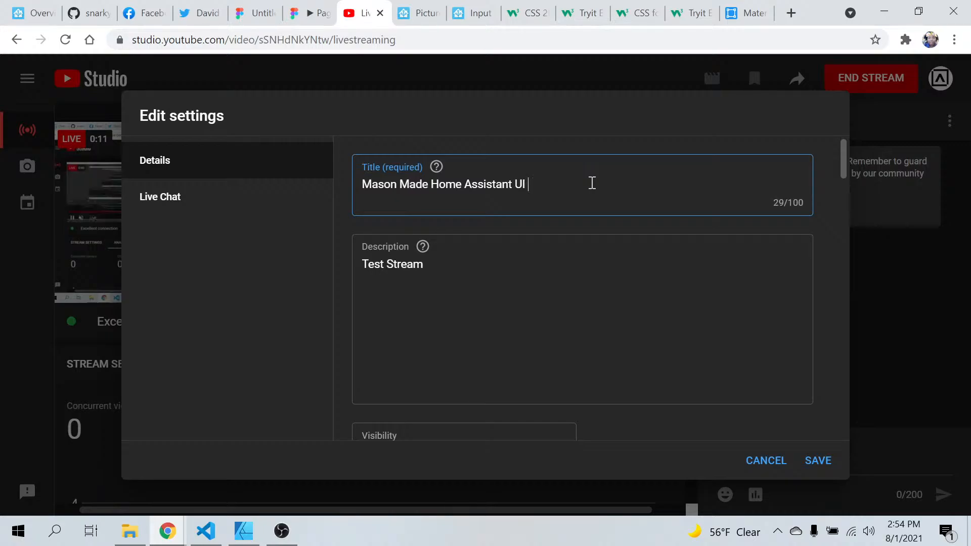
type("#2")
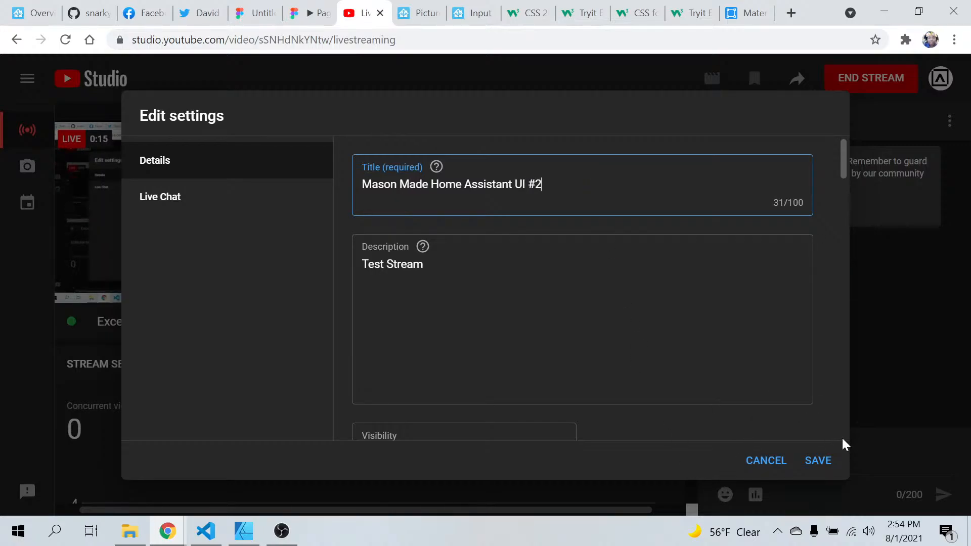
left_click(826, 461)
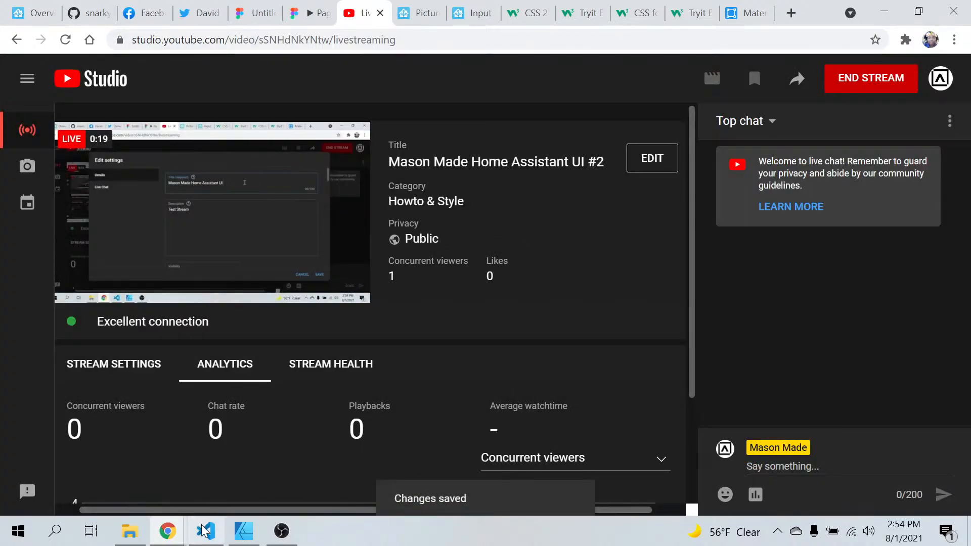
Open the Figma mockup and examine the Desktop - 1 and Personal Page layouts with their bottom bar
mouse_move(207, 538)
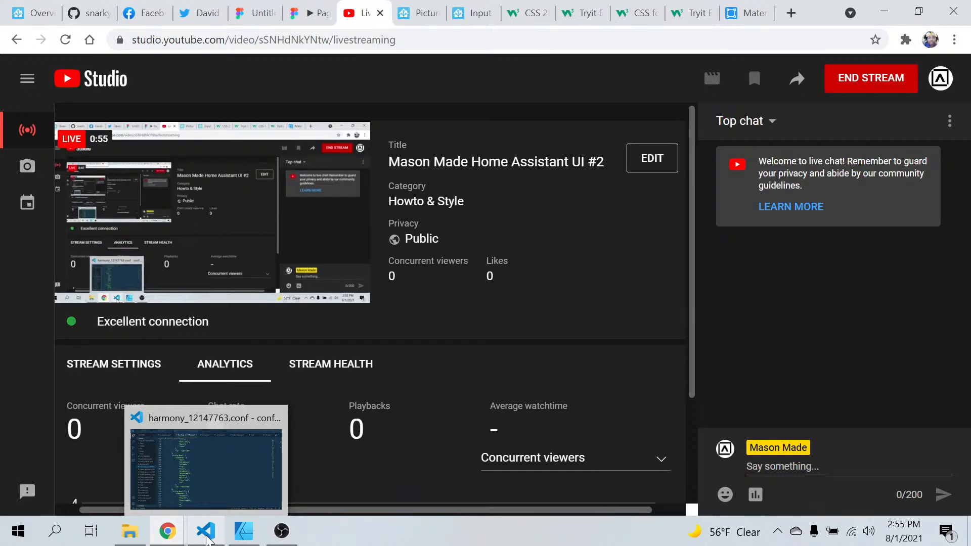
left_click(31, 13)
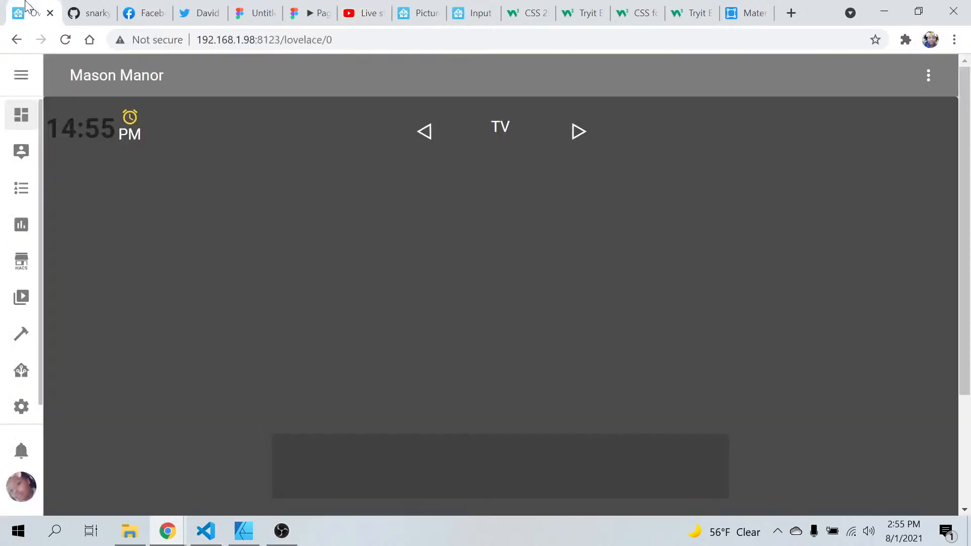
left_click(256, 14)
scroll(391, 356, "down", 3)
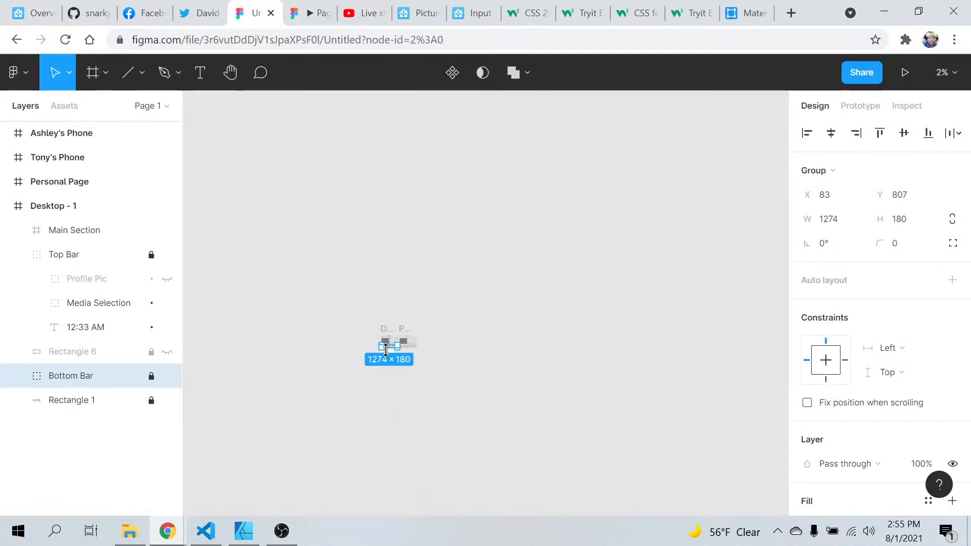
scroll(391, 355, "up", 1)
scroll(526, 416, "up", 2)
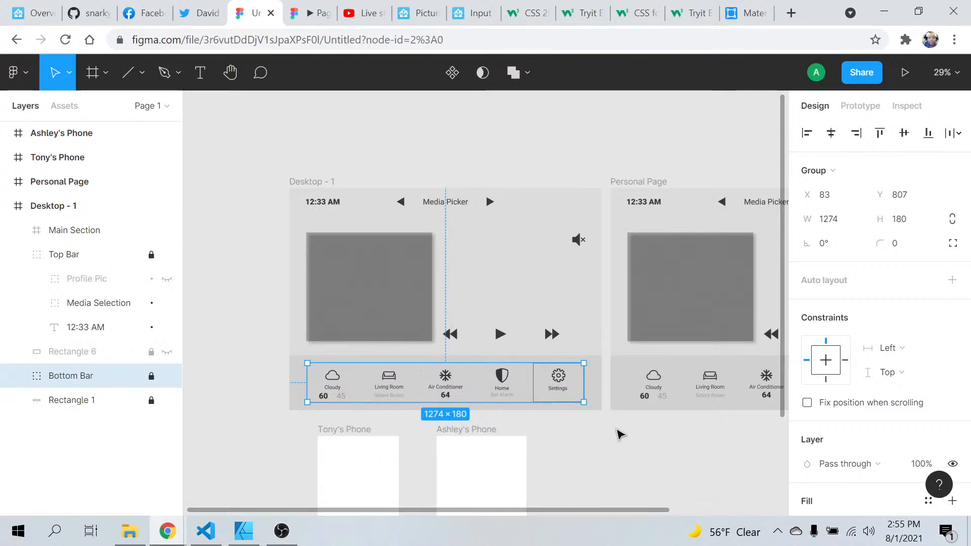
scroll(628, 439, "up", 1)
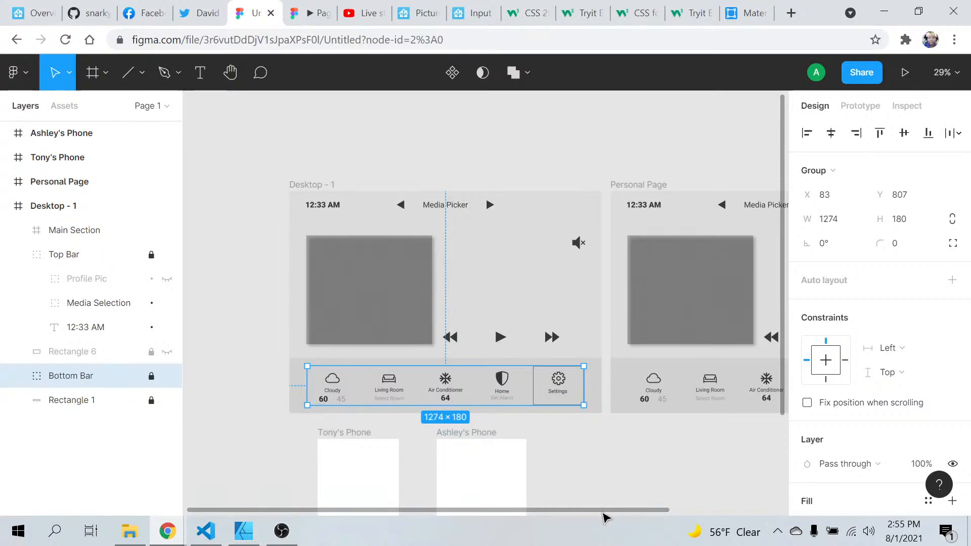
left_click_drag(602, 514, 648, 514)
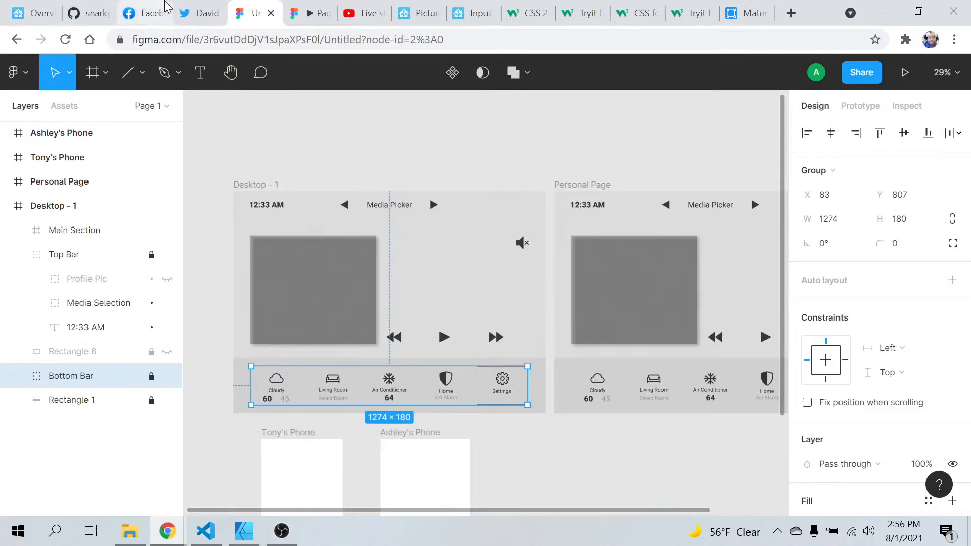
Compare the Home Assistant dashboard's clock, media picker and base bar with the Figma mockup
left_click(15, 5)
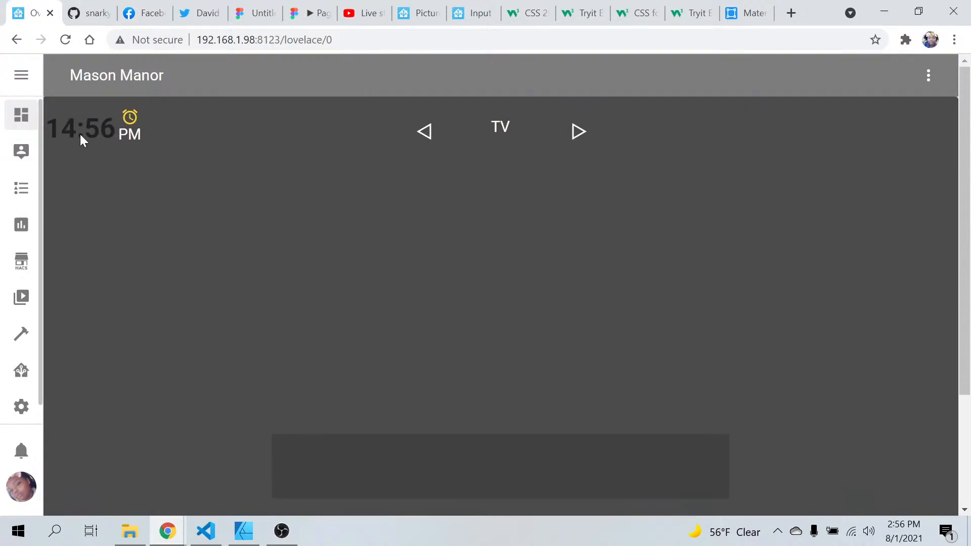
left_click(132, 117)
left_click(425, 132)
left_click(584, 461)
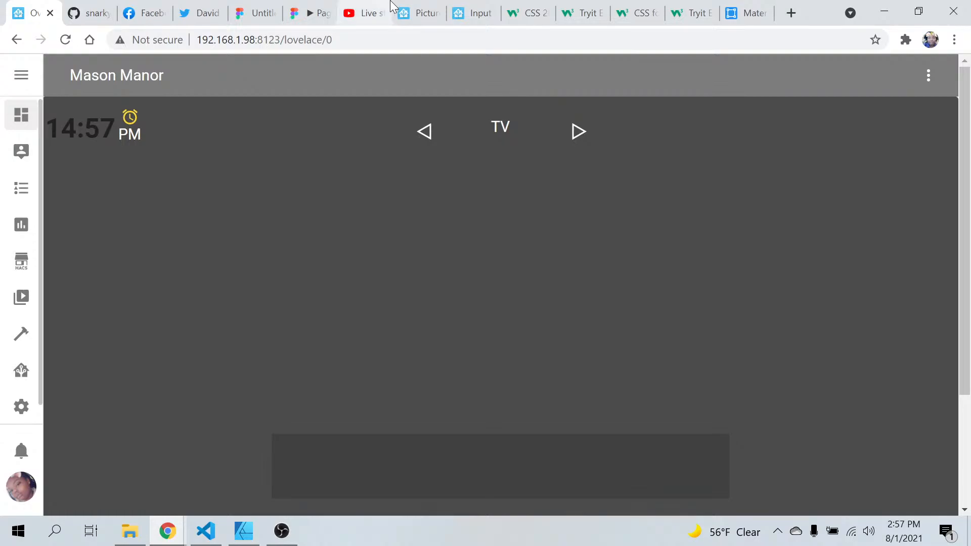
left_click(271, 13)
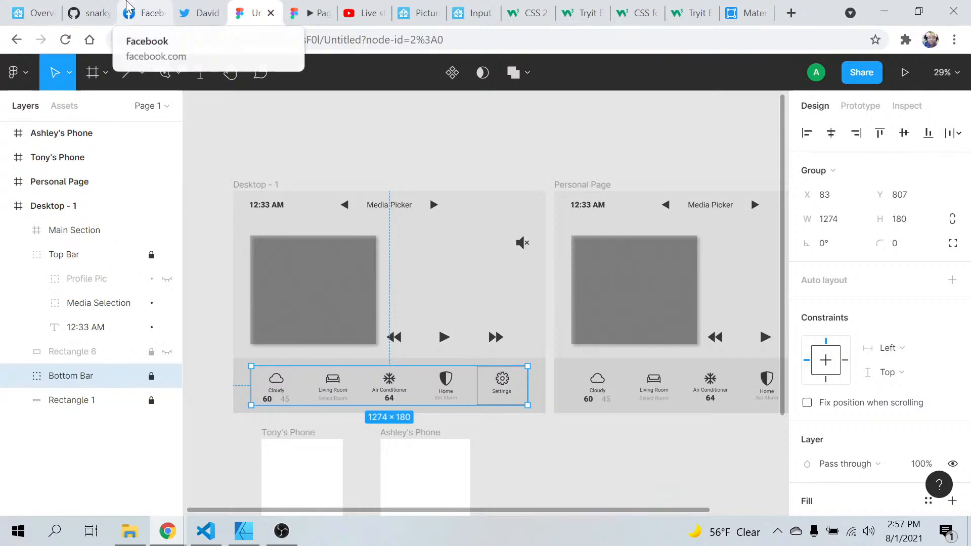
left_click(39, 13)
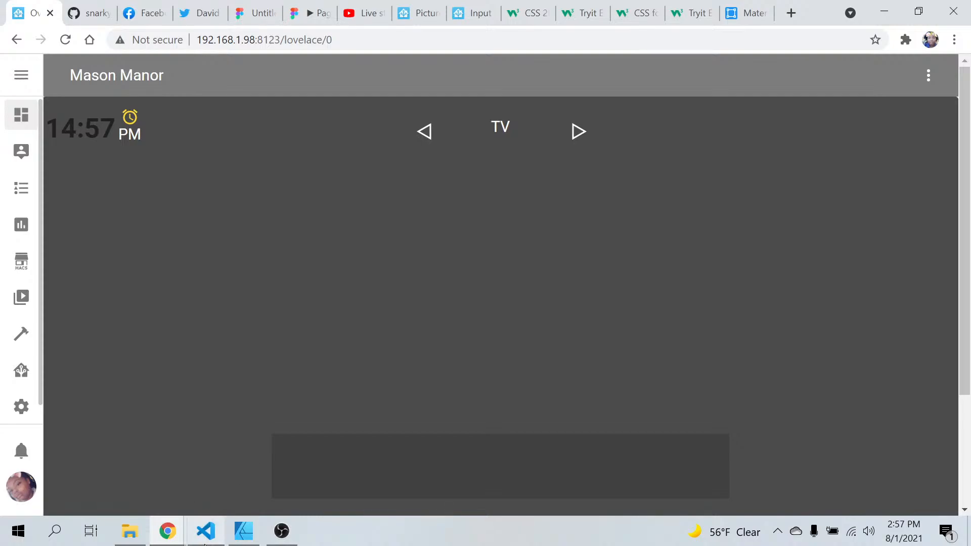
Switch to Visual Studio Code, close the Harmony configuration file and inspect the card folders under www/community
left_click(206, 531)
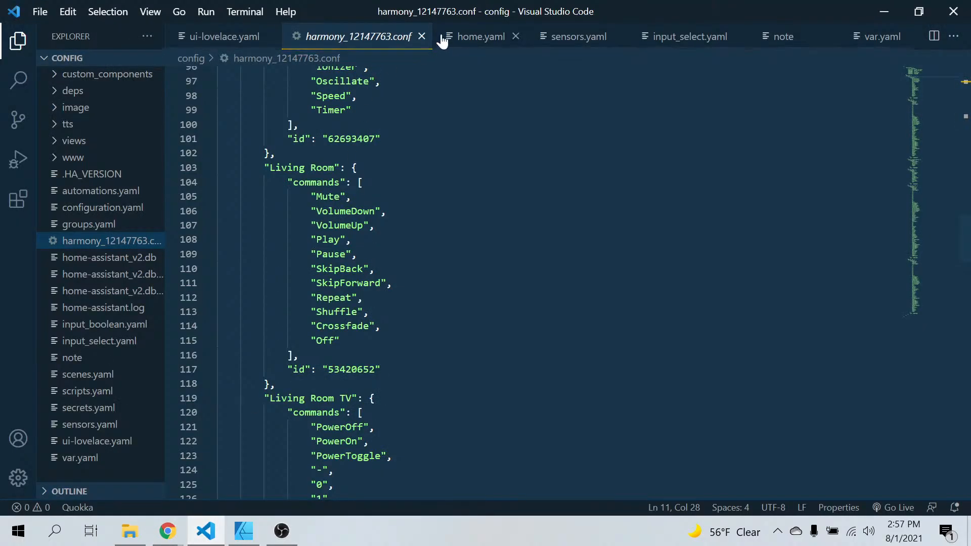
left_click(422, 37)
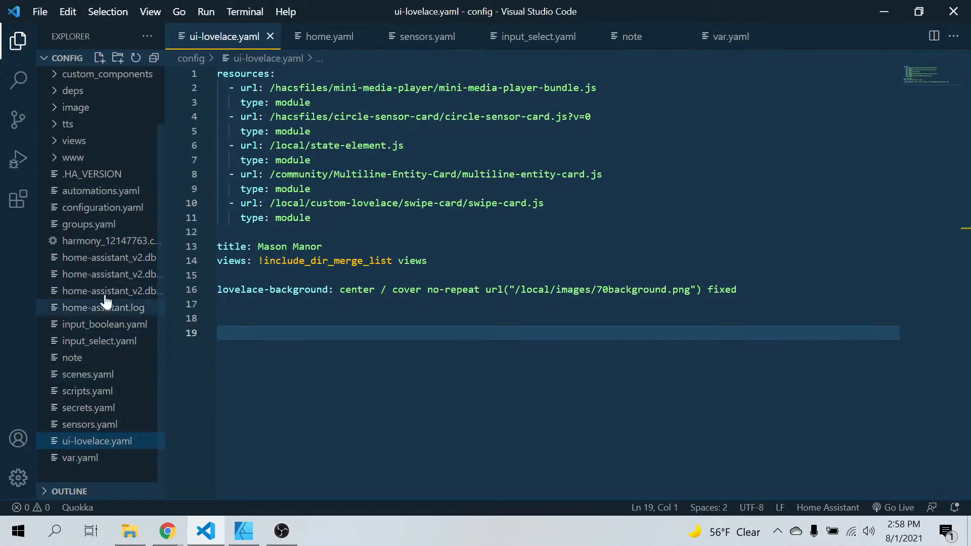
left_click(59, 159)
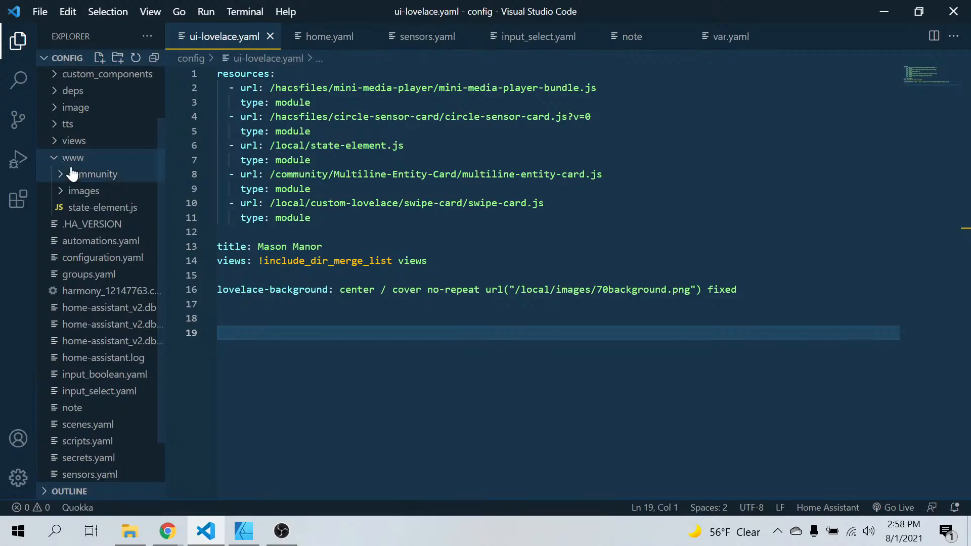
left_click(63, 177)
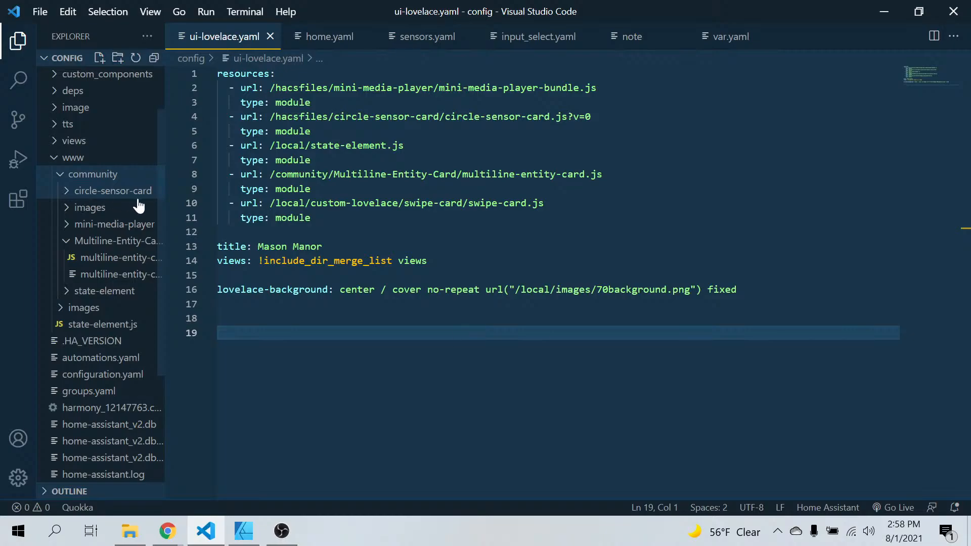
left_click(70, 196)
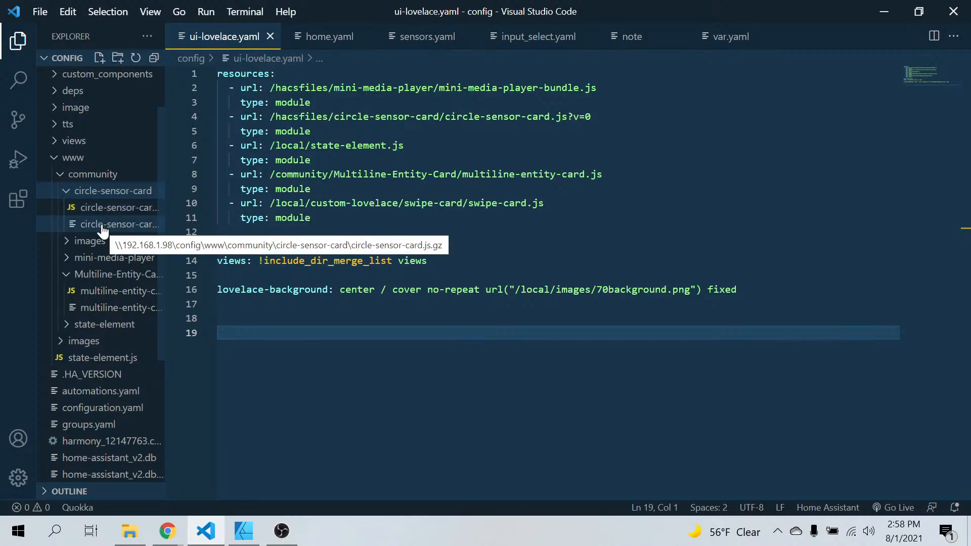
left_click(67, 192)
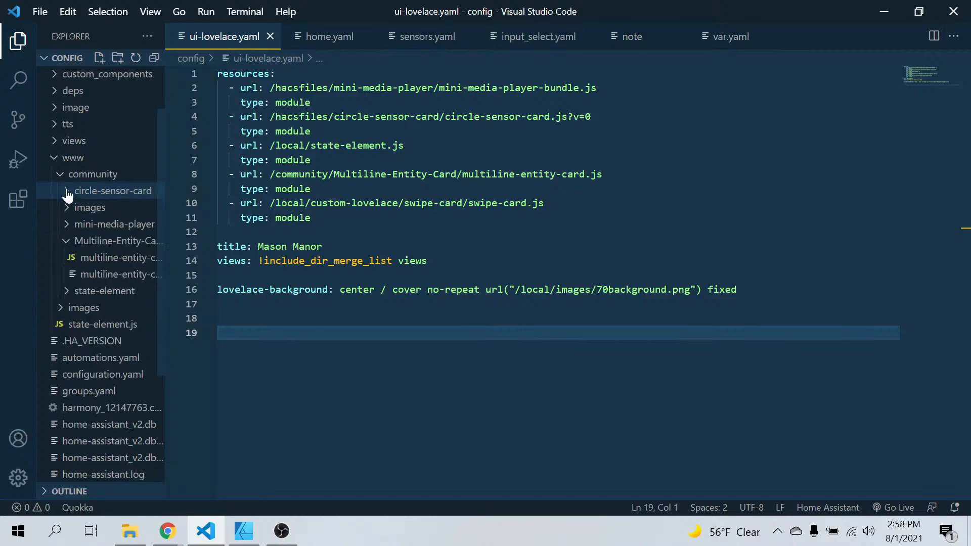
left_click(68, 244)
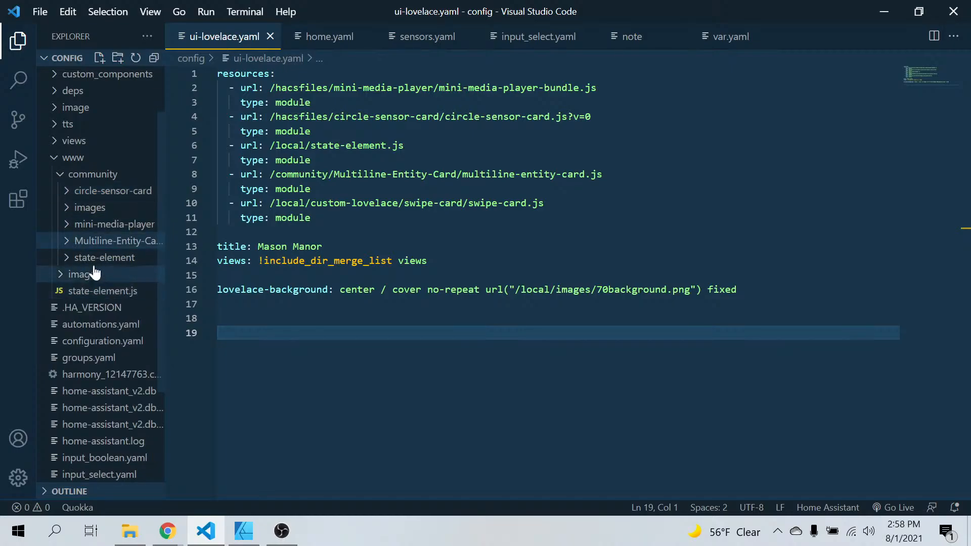
left_click(66, 261)
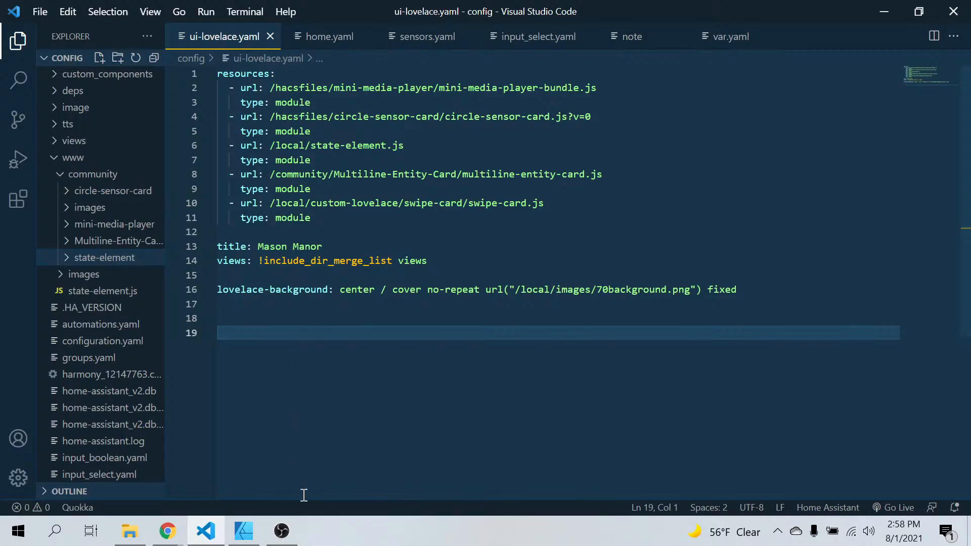
Open home.yaml and review the media selection and base menu elements
left_click(331, 37)
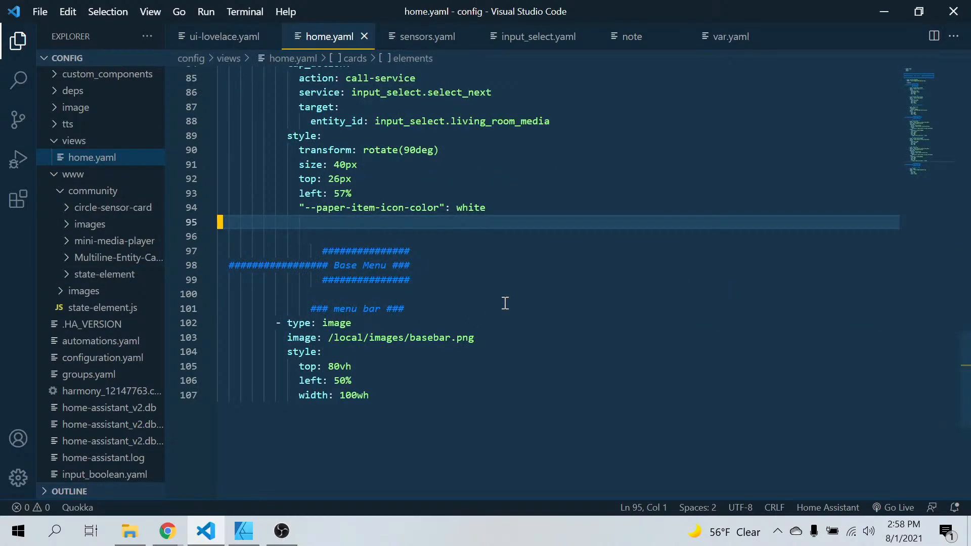
scroll(505, 303, "up", 3)
scroll(504, 303, "down", 3)
scroll(504, 303, "up", 9)
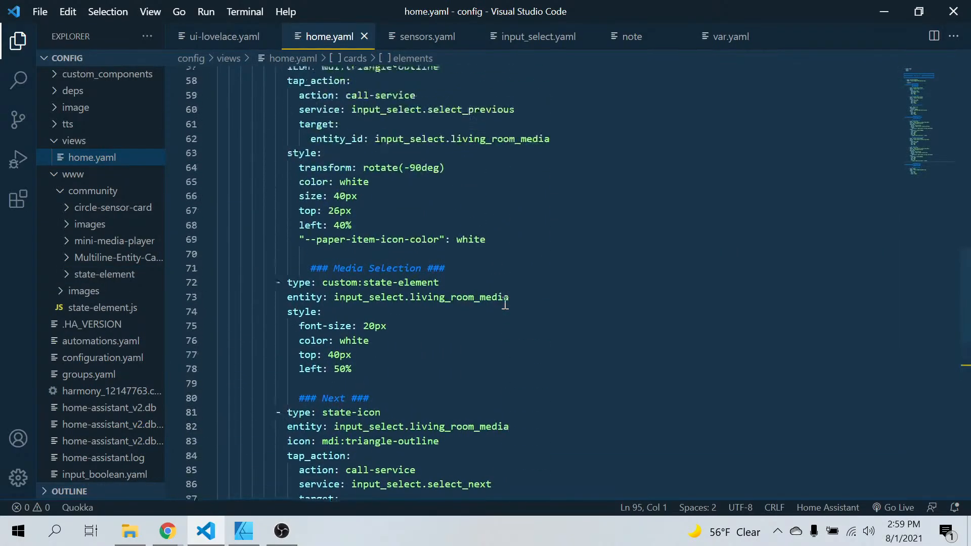
scroll(505, 303, "down", 11)
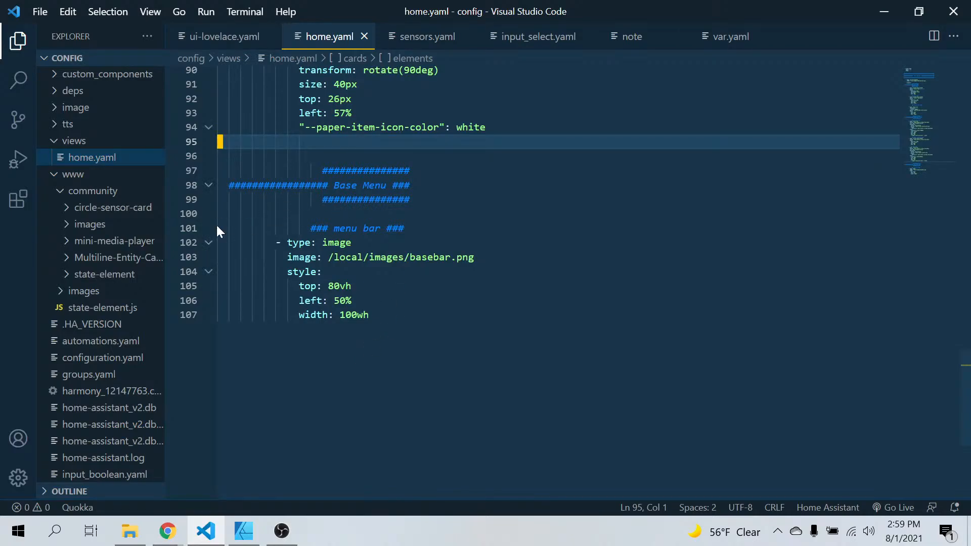
left_click_drag(219, 227, 390, 311)
right_click(284, 291)
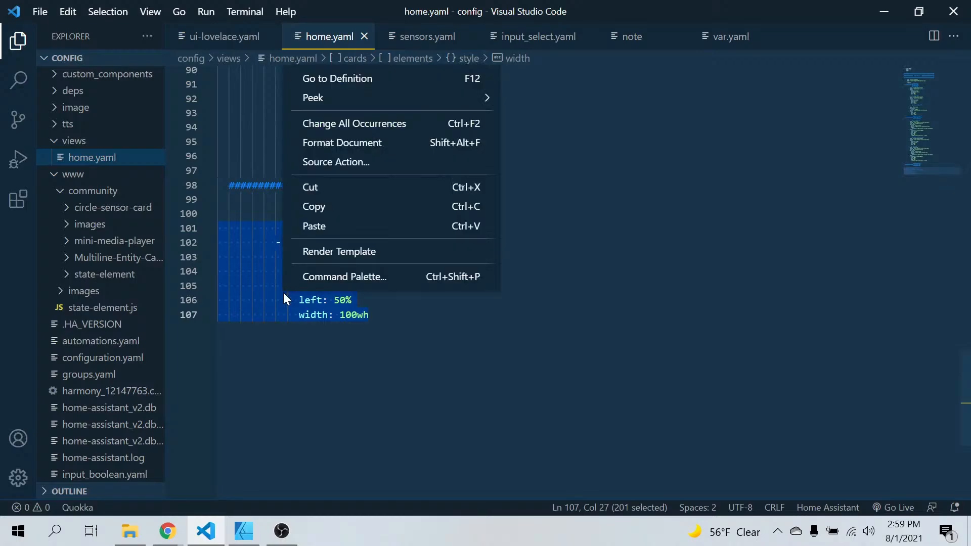
key("Escape")
Copy the whole "### Next ###" state-icon block, from its comment through the "--paper-item-icon-color" line
scroll(483, 371, "up", 3)
scroll(483, 371, "up", 4)
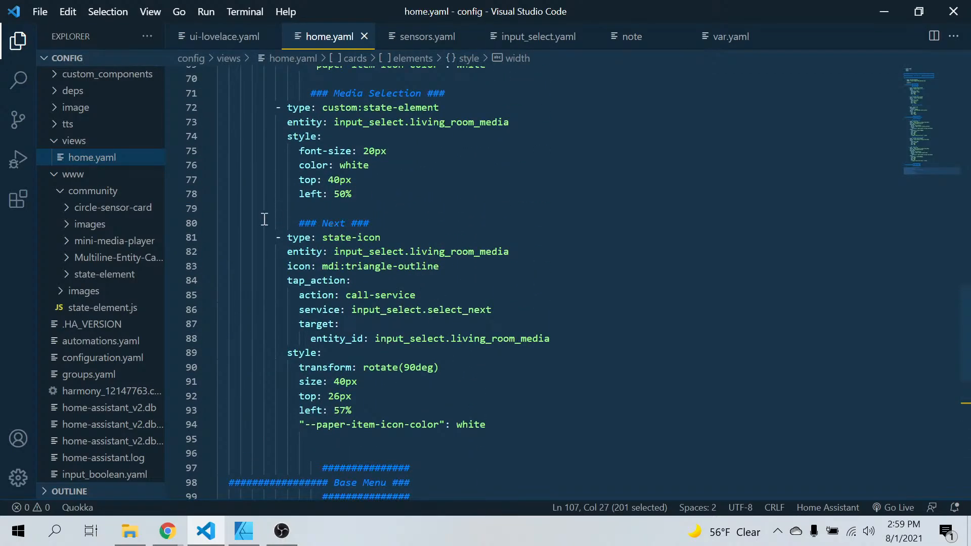
left_click_drag(219, 223, 525, 425)
right_click(271, 311)
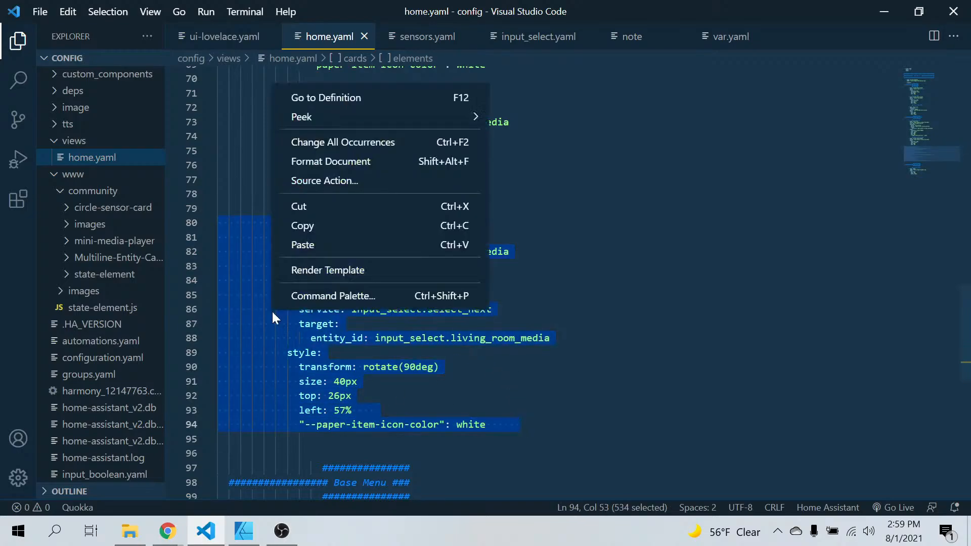
left_click(298, 228)
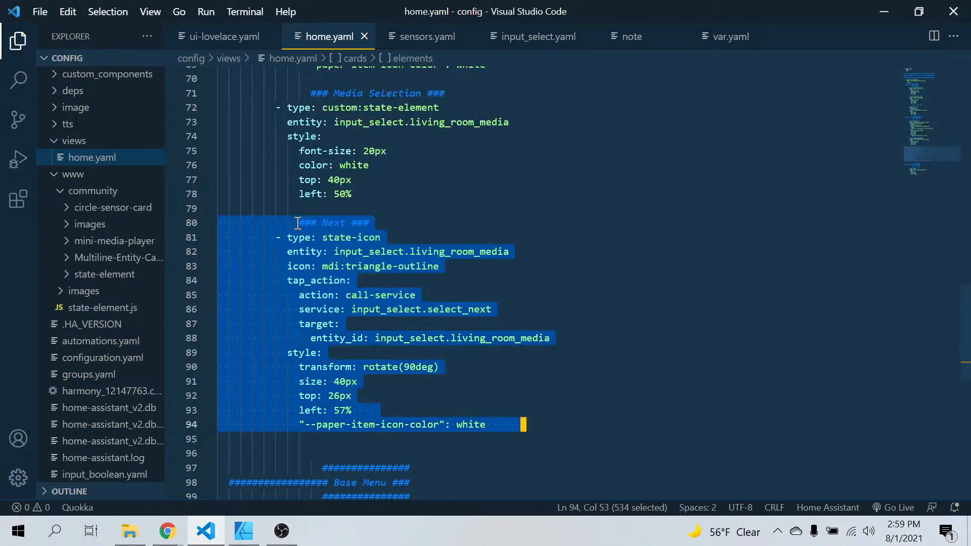
Paste the copied block below the menu bar image element, leaving one blank line after "width: 100wh"
scroll(298, 225, "down", 9)
left_click(241, 269)
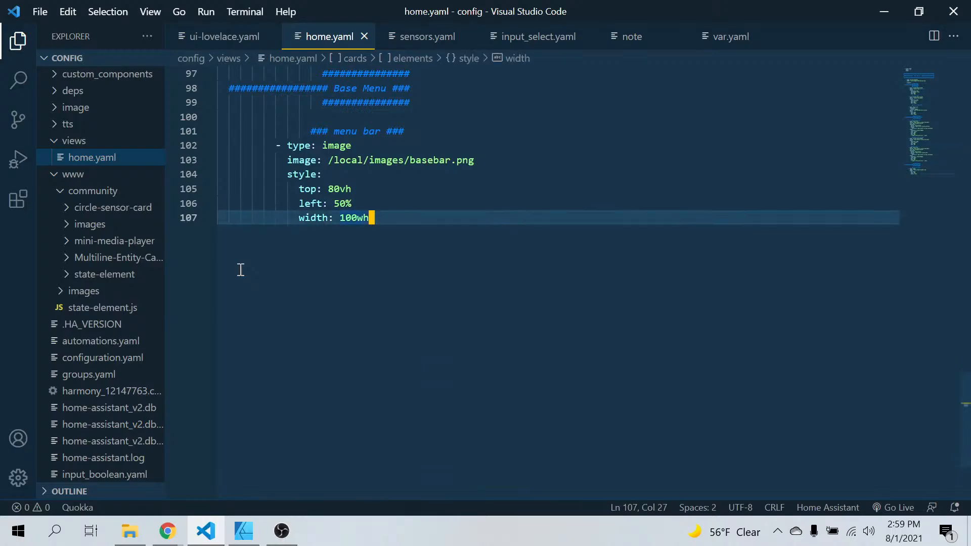
key("Return")
key("Return")
key("BackSpace")
key("BackSpace")
key("BackSpace")
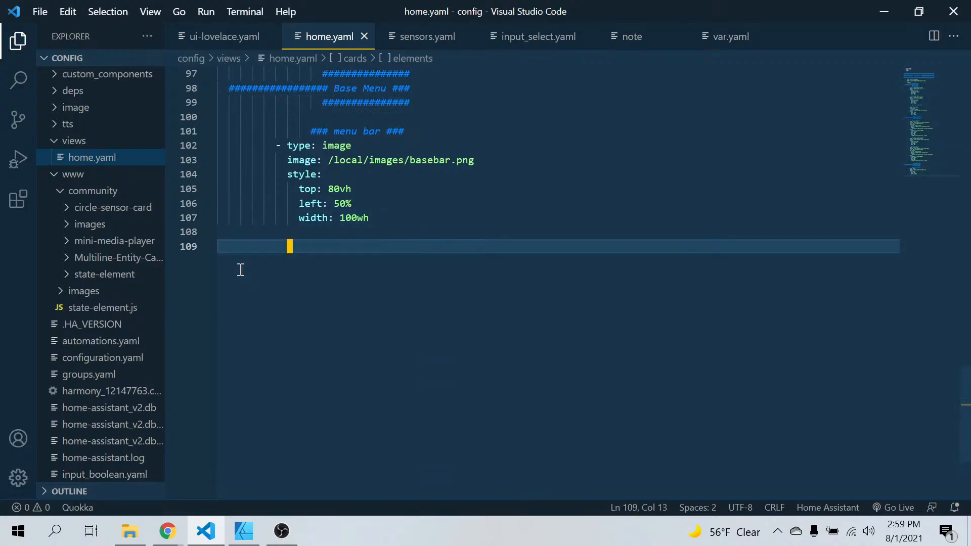
key("BackSpace")
key("BackSpace")
key("BackSpace")
key("BackSpace")
key("ctrl+v")
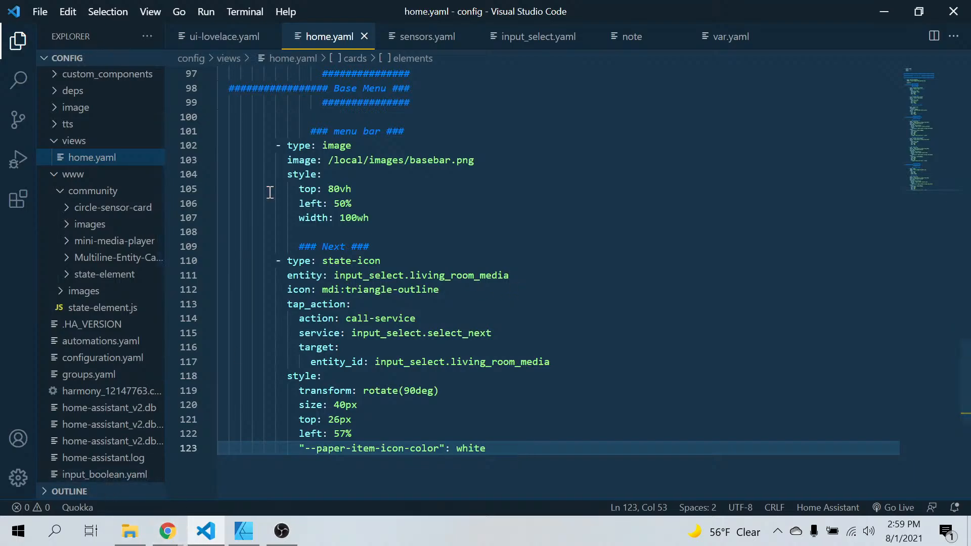
Switch to Chrome and check the bottom bar icons in the Figma mockup
left_click(167, 531)
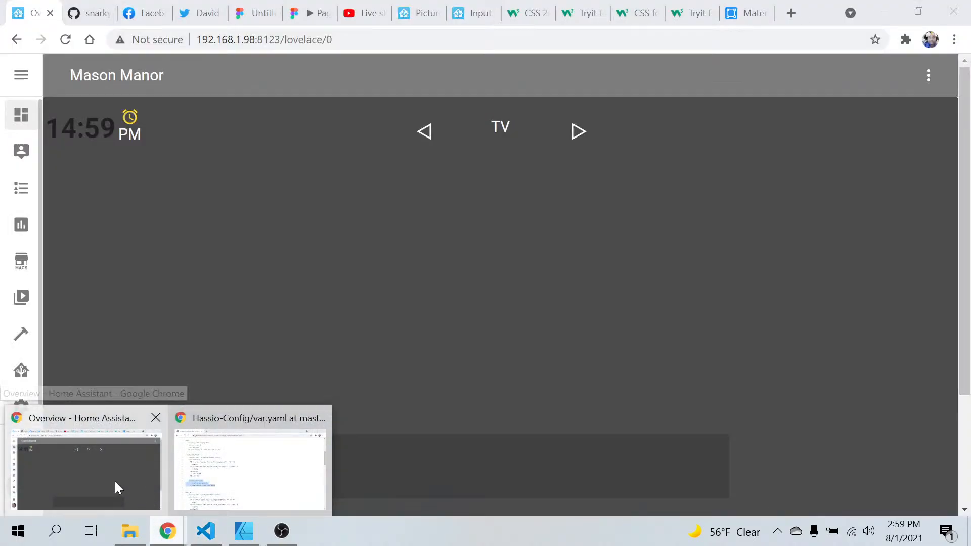
left_click(114, 481)
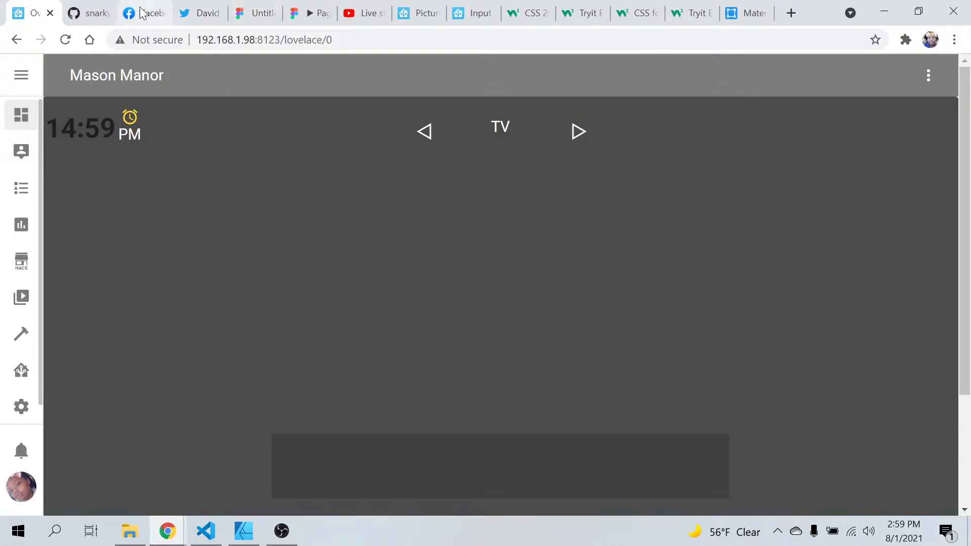
left_click(254, 14)
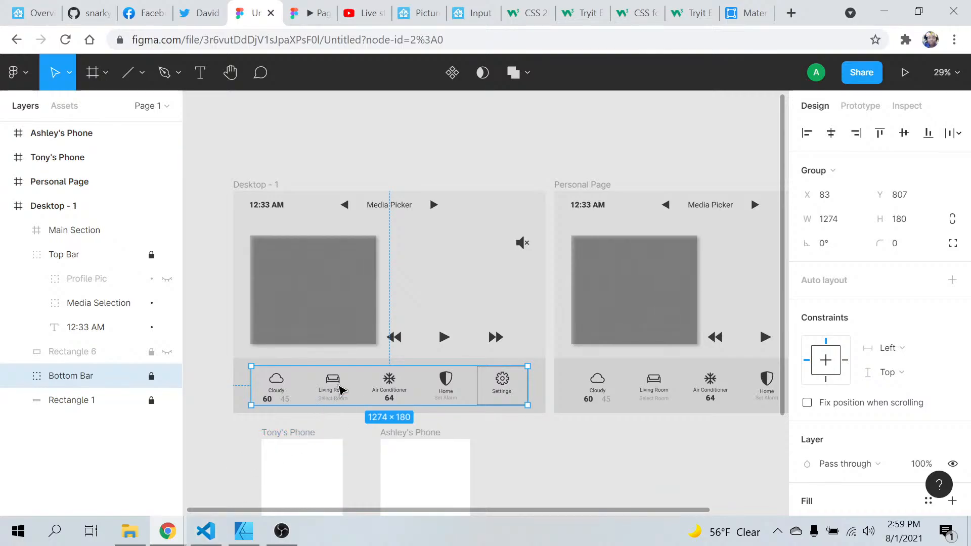
On the Material Design Icons site, close the triangle-outline details and search the icon library for "couch"
left_click(746, 14)
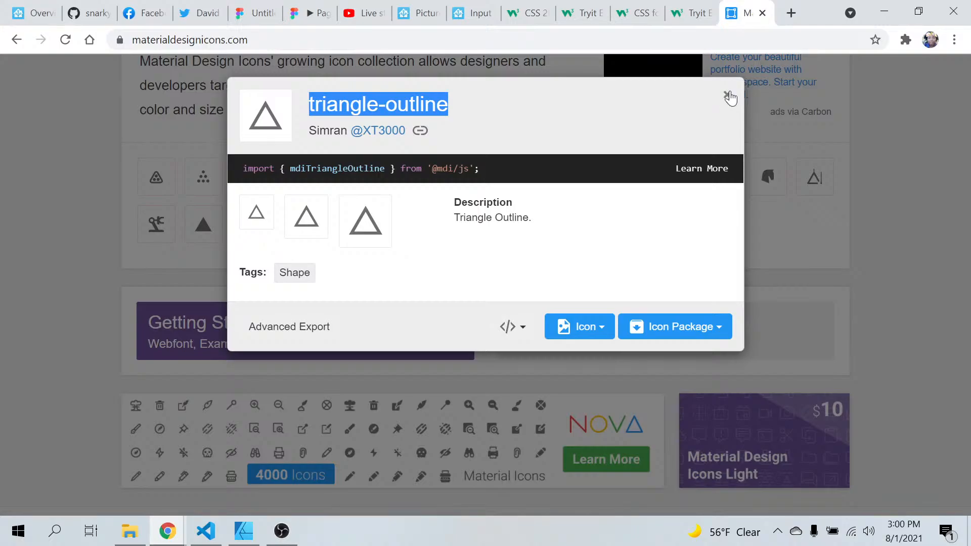
left_click(728, 95)
scroll(523, 147, "up", 5)
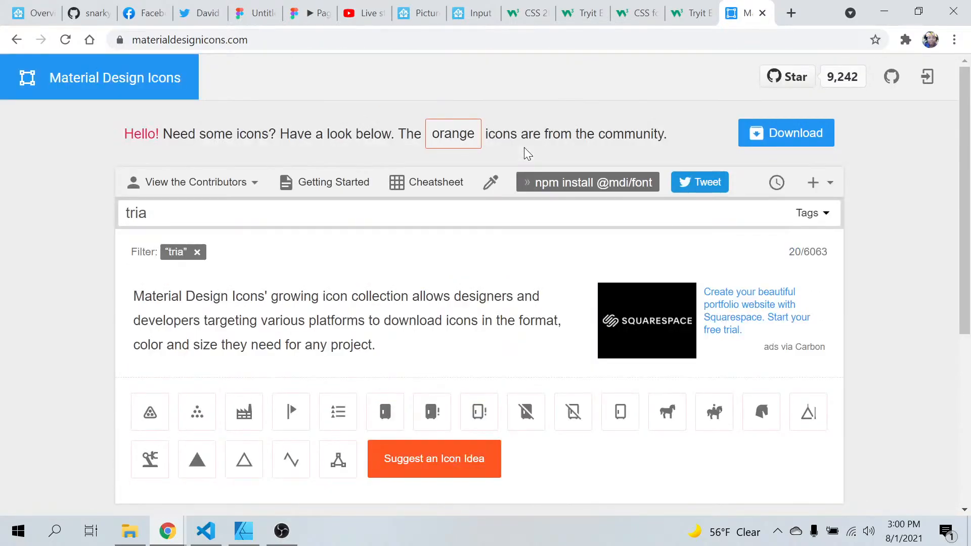
left_click(390, 207)
key("BackSpace")
key("BackSpace")
type("couch")
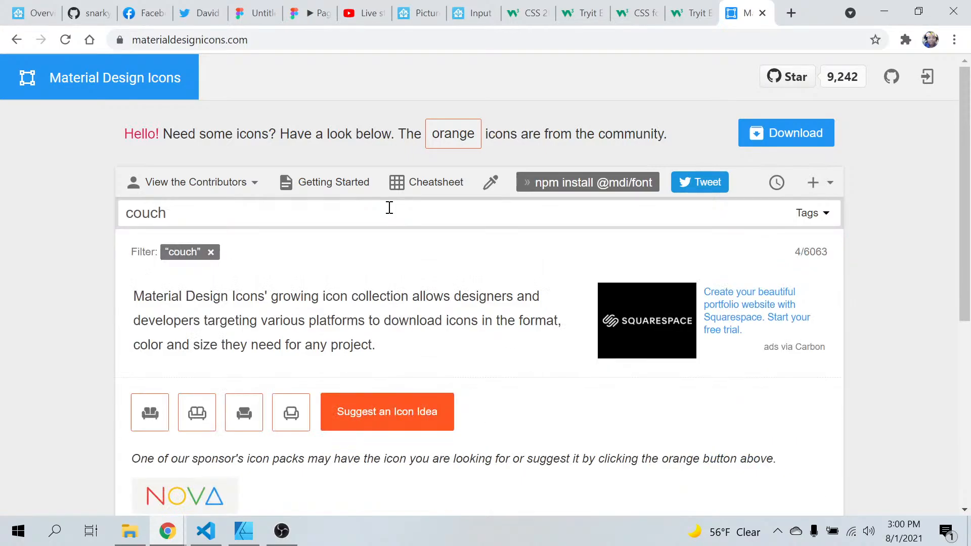
scroll(356, 316, "down", 2)
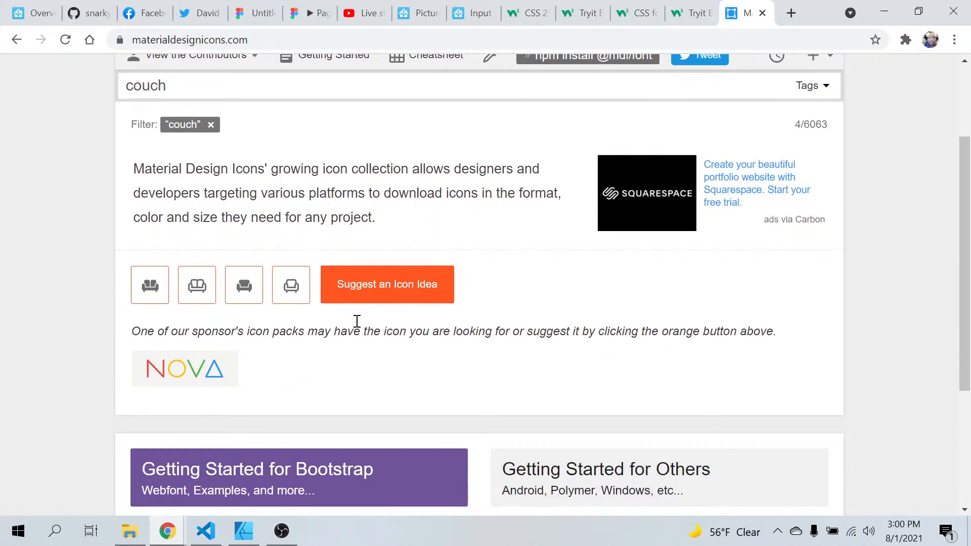
Replace the icon search with "seating", then shorten it to "seat" to look for a sofa icon
key("BackSpace")
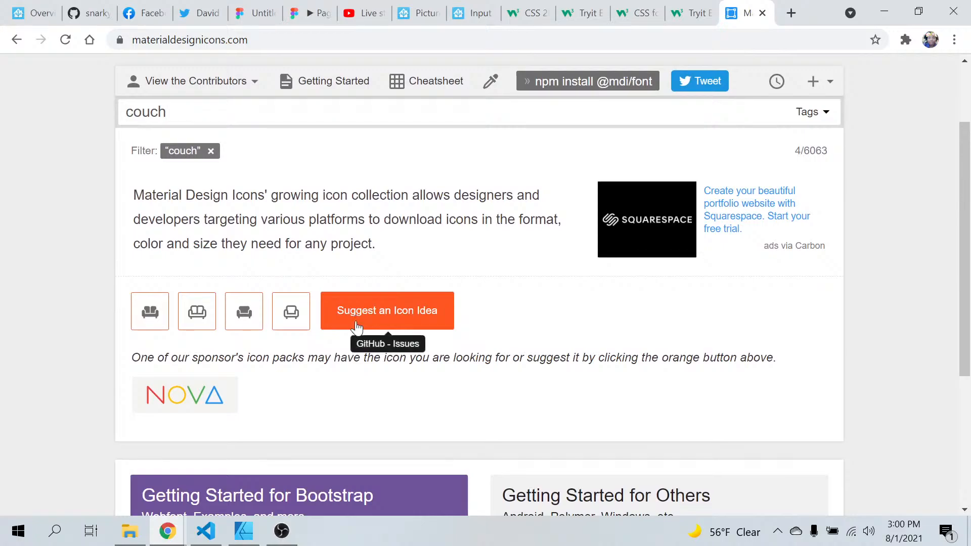
key("BackSpace")
type("seating")
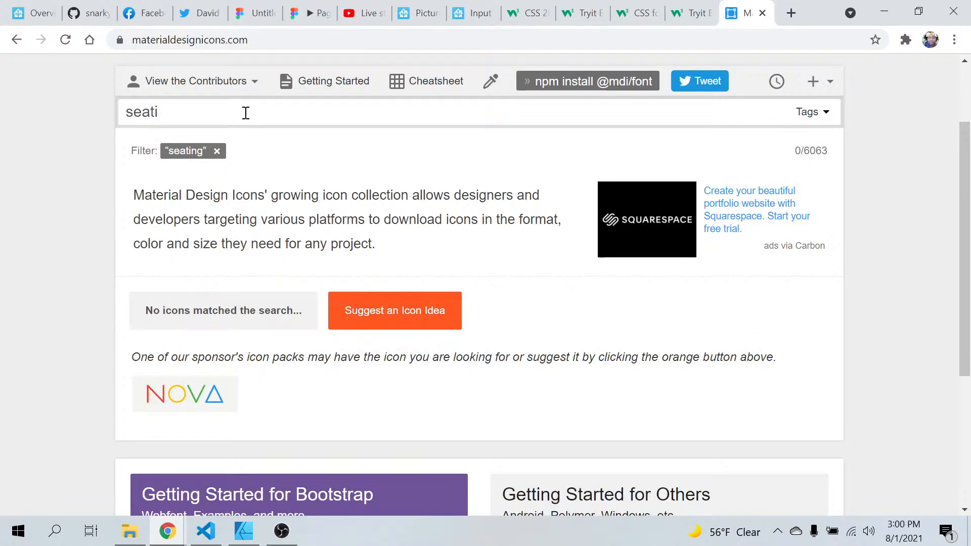
key("BackSpace")
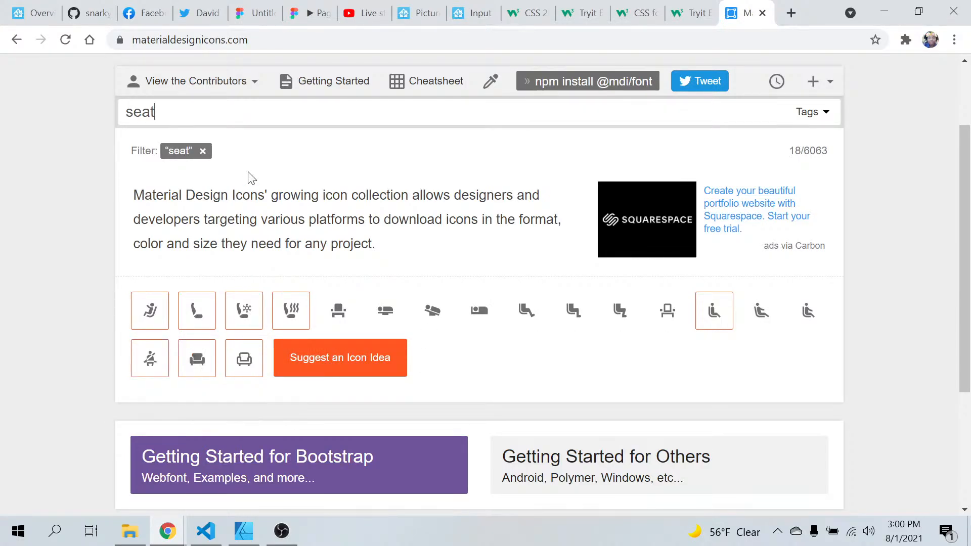
Check the bottom bar icons in the Figma mockup and the current Home Assistant dashboard
left_click(255, 15)
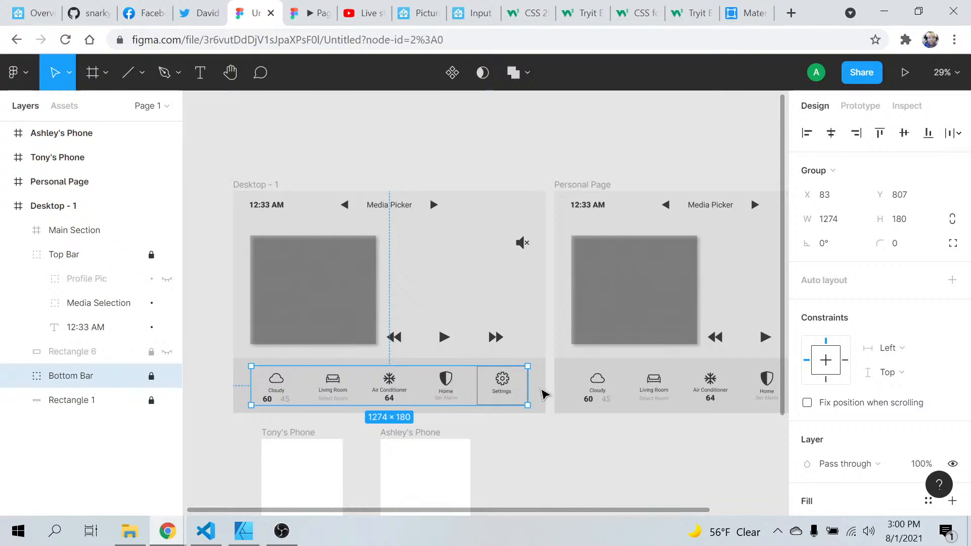
left_click(202, 15)
left_click(32, 13)
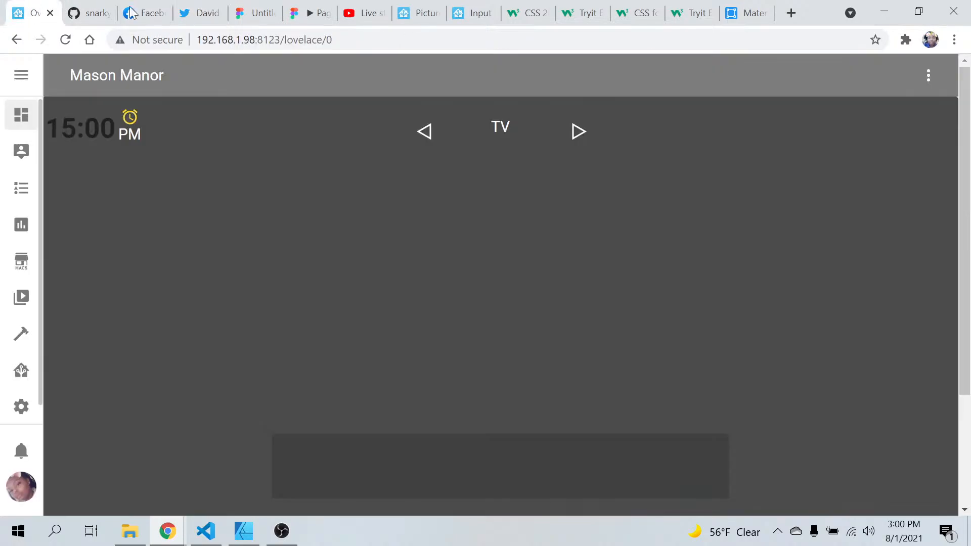
Open the sofa-single-outline icon's details on Material Design Icons and copy its name
left_click(749, 18)
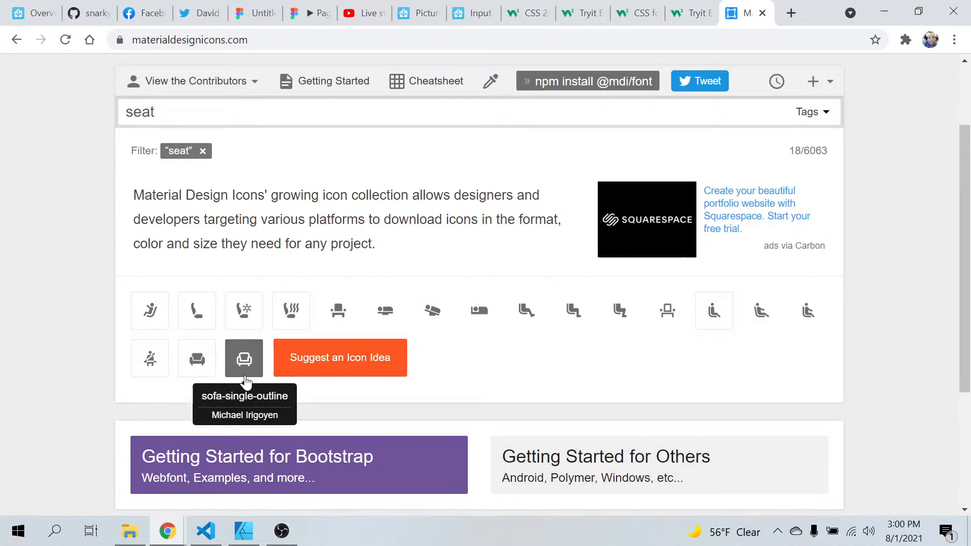
left_click(245, 375)
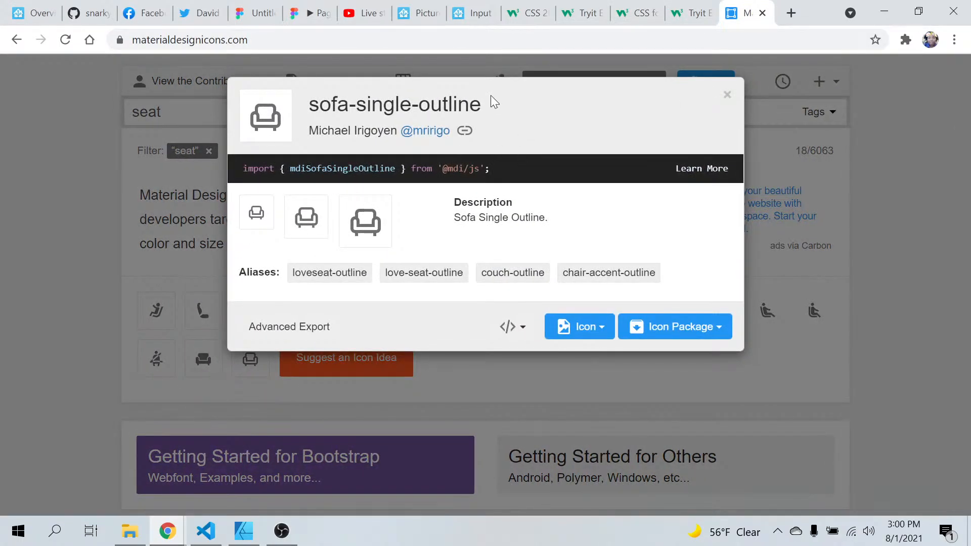
mouse_move(486, 105)
left_mouse_down()
mouse_move(366, 116)
mouse_move(335, 108)
mouse_move(514, 106)
mouse_move(479, 104)
left_mouse_up()
key("ctrl+c")
left_click(335, 108)
right_click(449, 107)
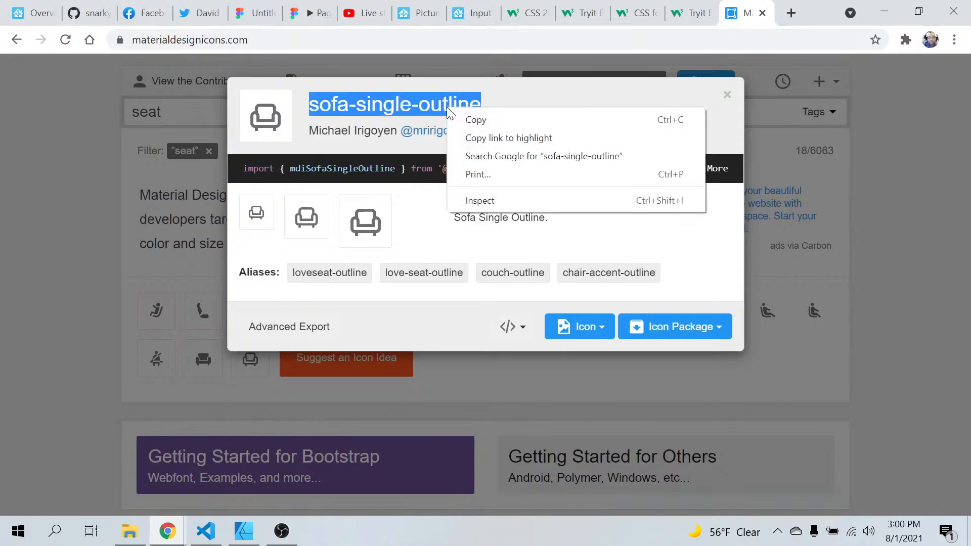
left_click(475, 124)
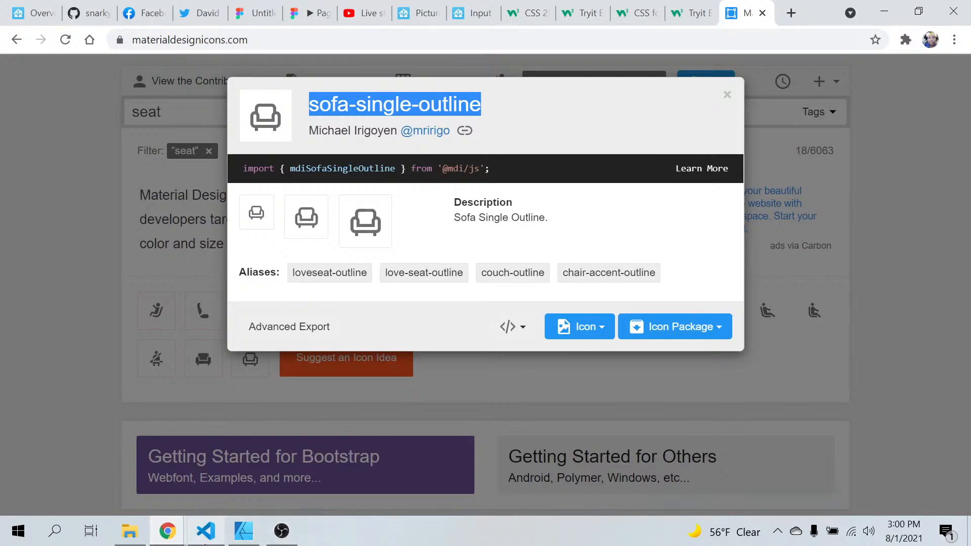
Switch to Visual Studio Code and set the pasted state-icon's icon in home.yaml to "mdi:sofa-single-outline"
left_click(205, 535)
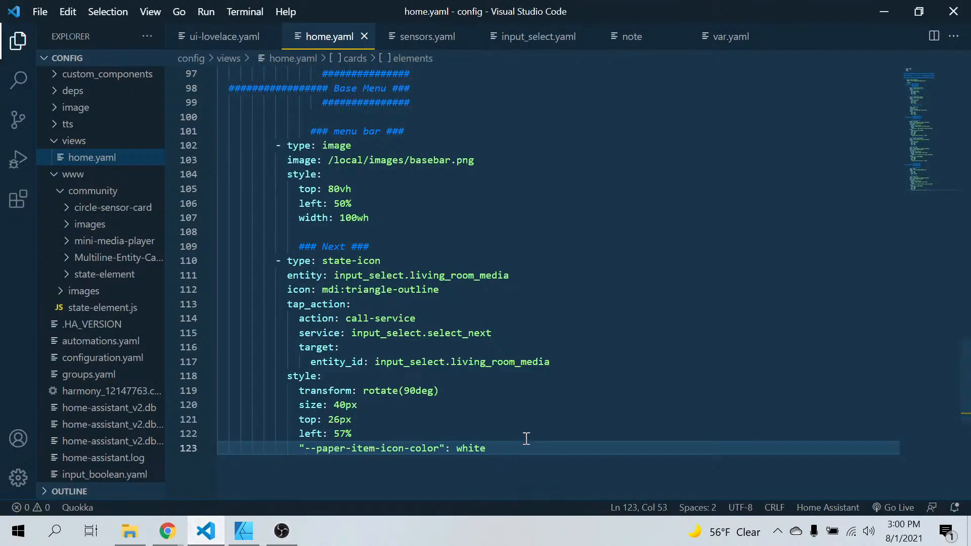
left_click(446, 289)
left_click_drag(438, 290, 325, 289)
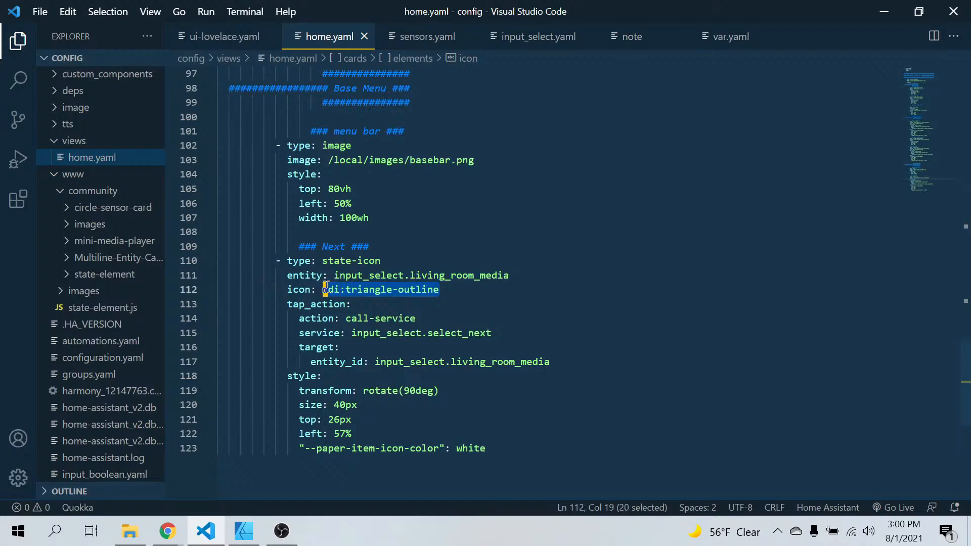
key("BackSpace")
type("mdi:")
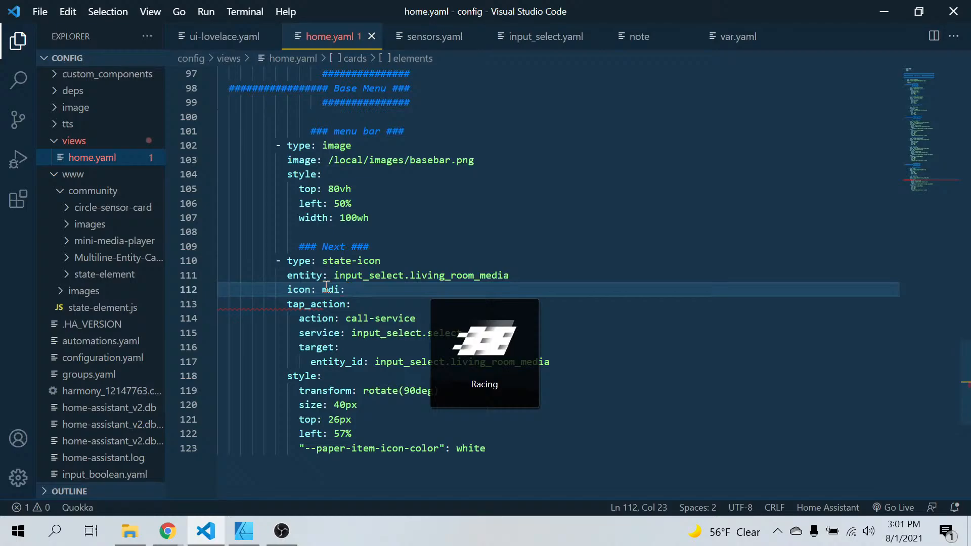
key("ctrl+v")
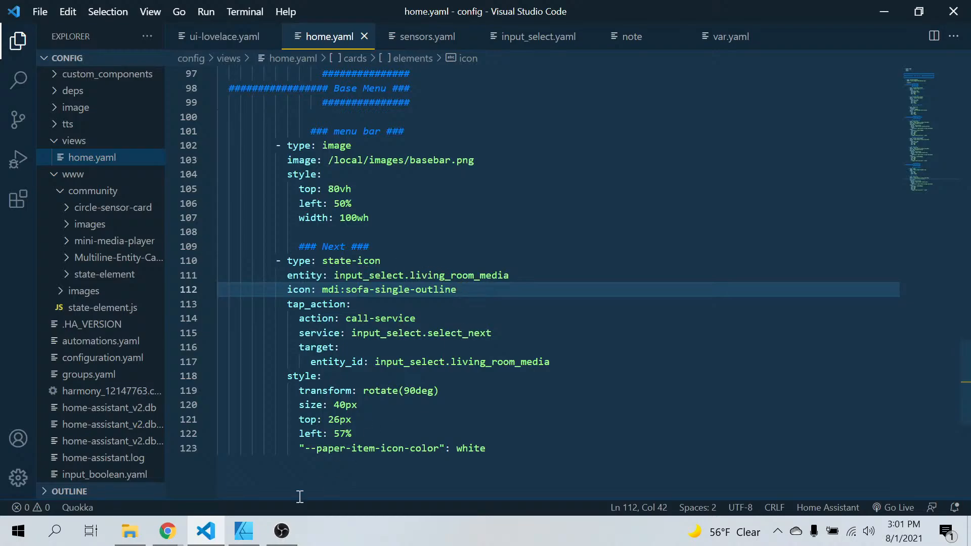
Open input_select.yaml and add a "room:" entry with an "options:" key below living_room_media, separated by a blank line
mouse_move(241, 535)
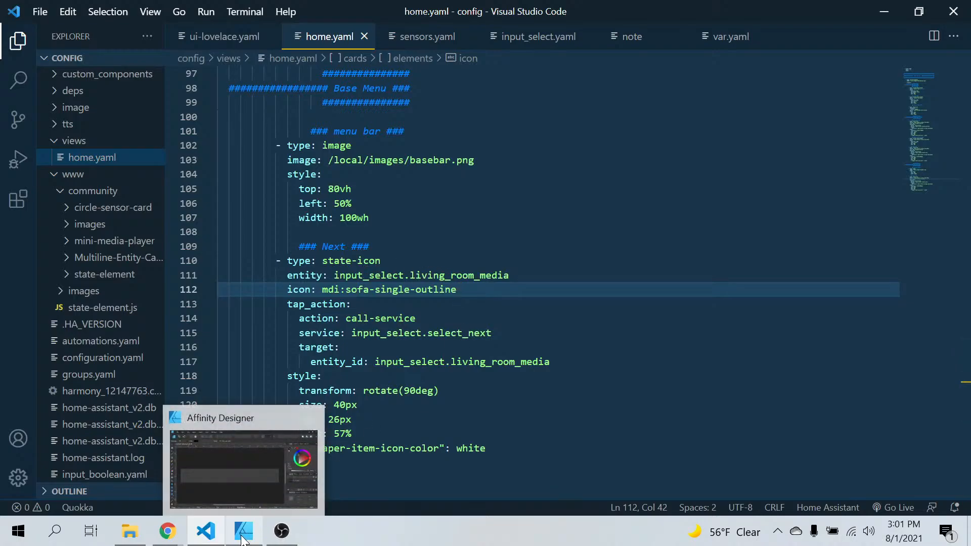
mouse_move(147, 530)
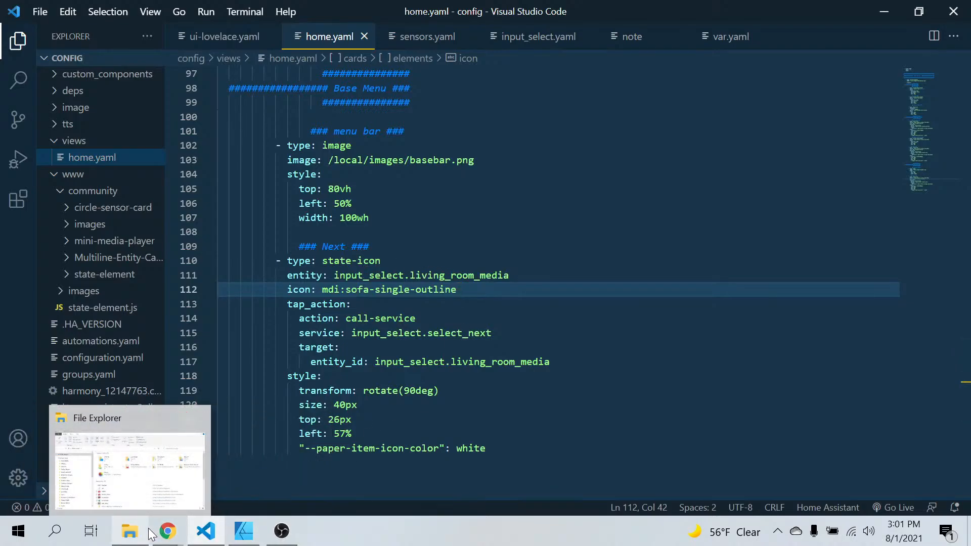
left_click(545, 42)
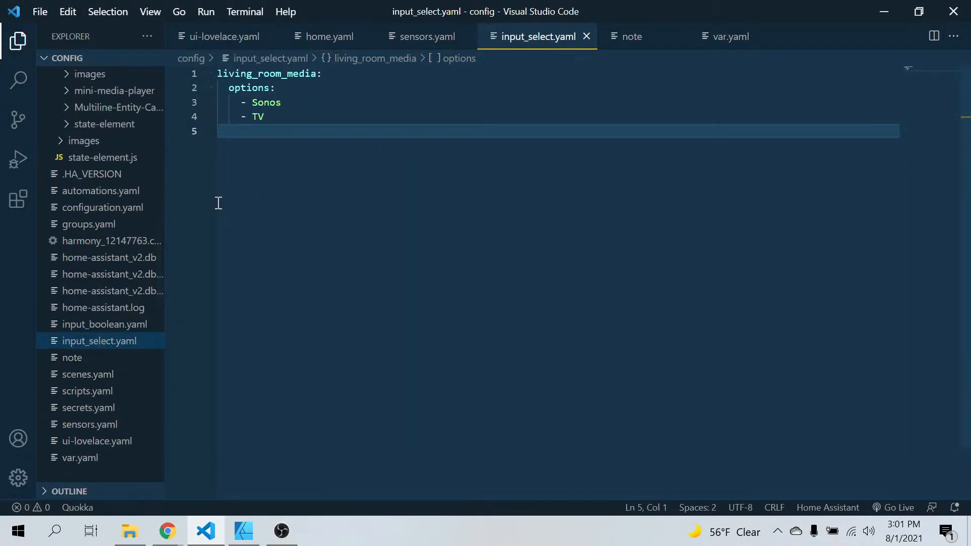
key("Return")
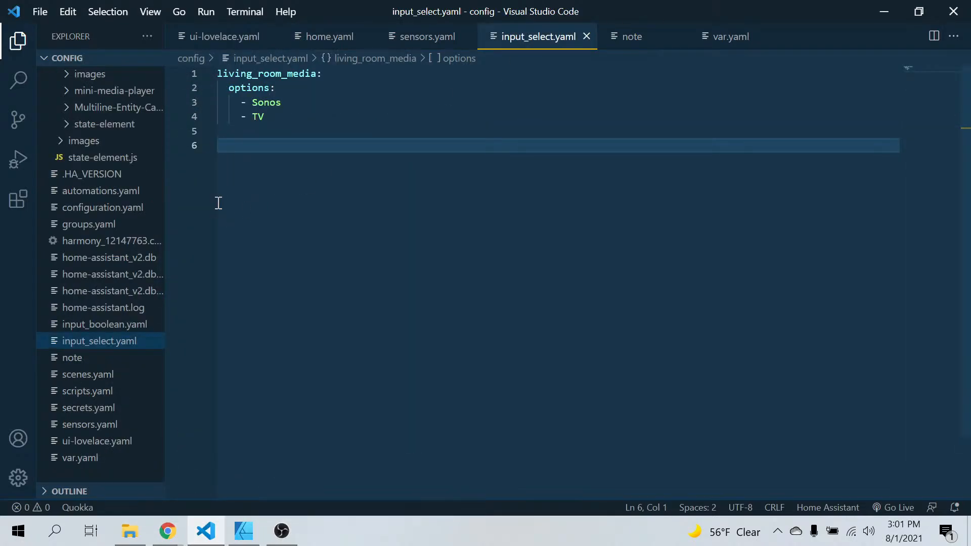
type("room")
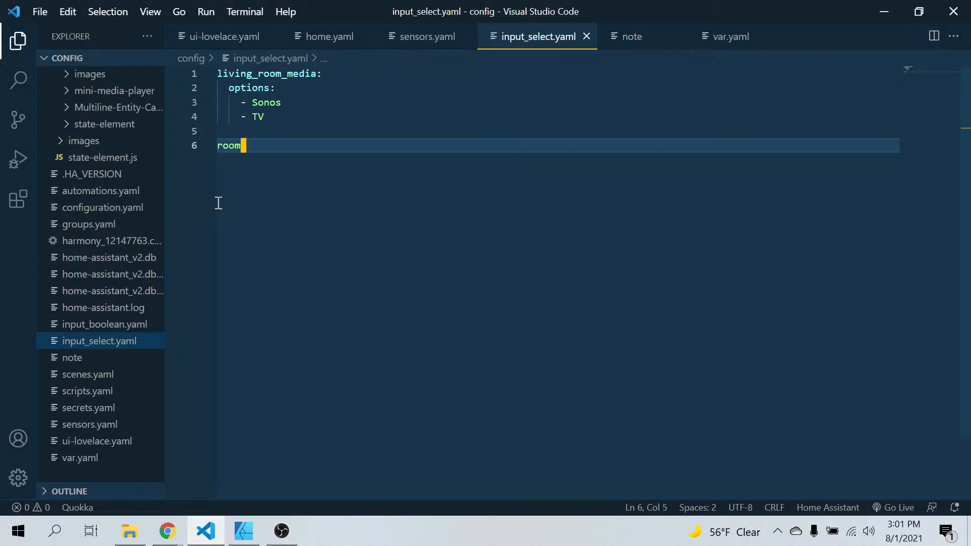
type("_sel")
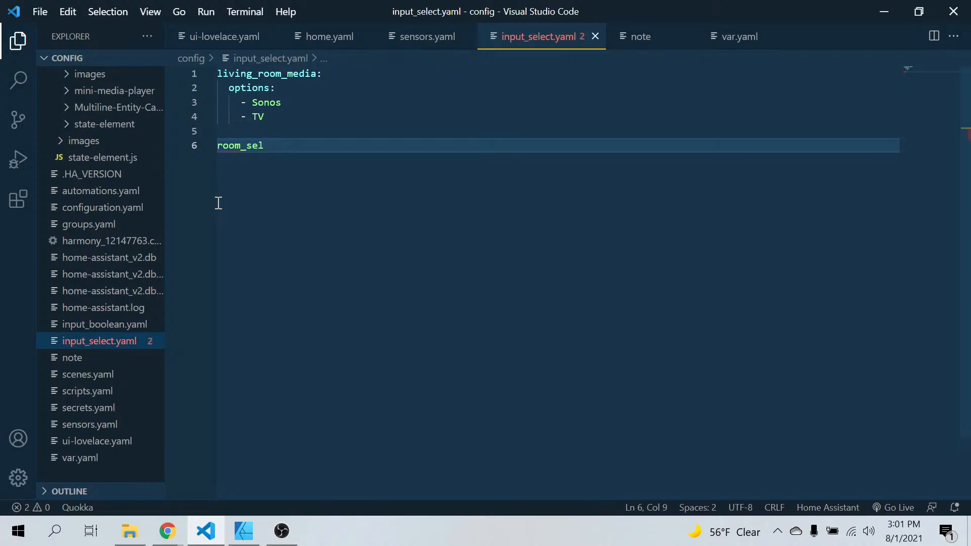
key("BackSpace")
key("BackSpace")
key("BackSpace")
key("BackSpace")
key("BackSpace")
key("BackSpace")
key("BackSpace")
type("oom:")
key("Return")
key("Tab")
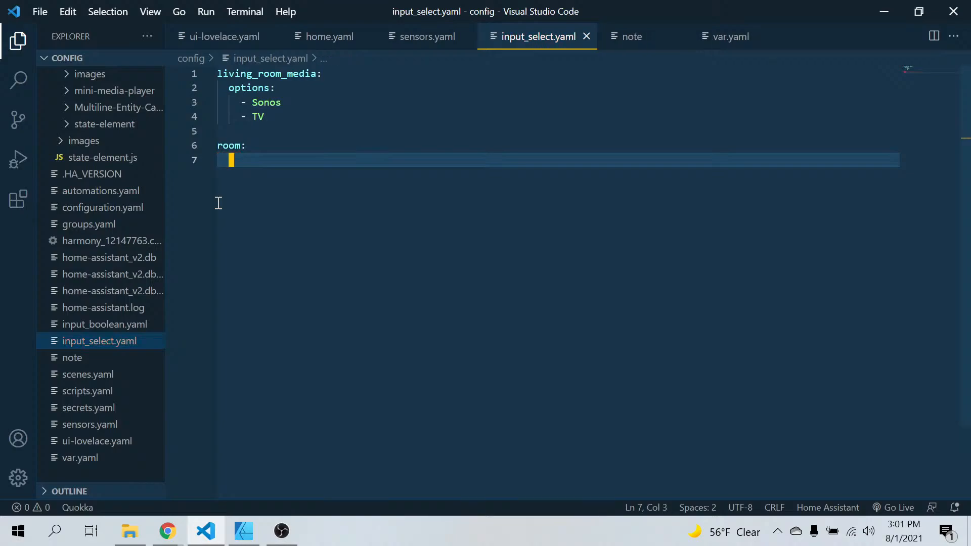
type("options")
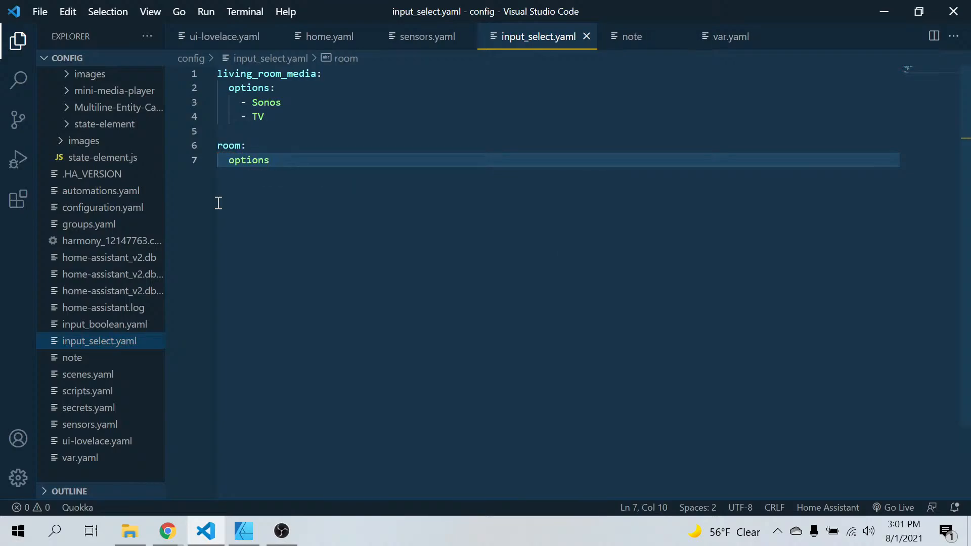
type(":")
key("Return")
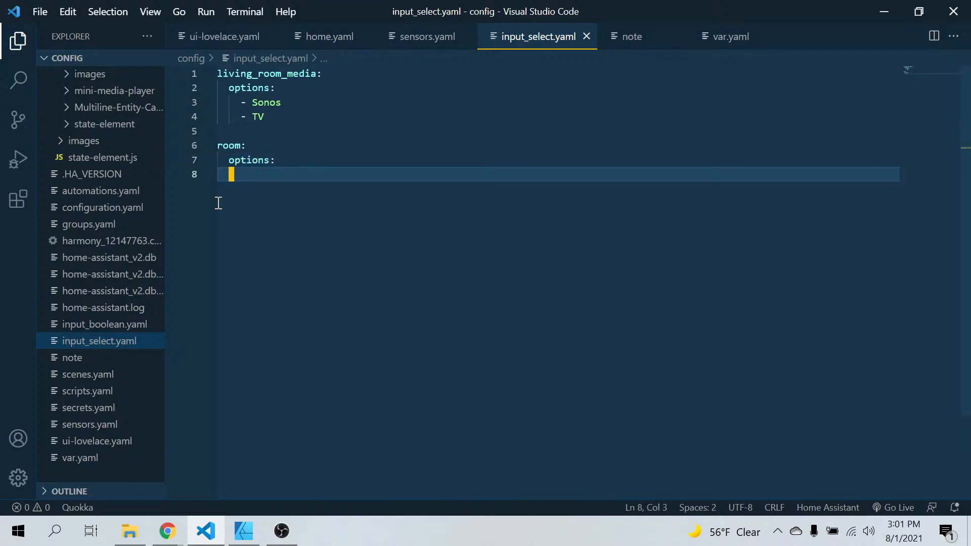
List "Master" and the household member's name as the first two options of the room entry
key("Tab")
type("- Mas")
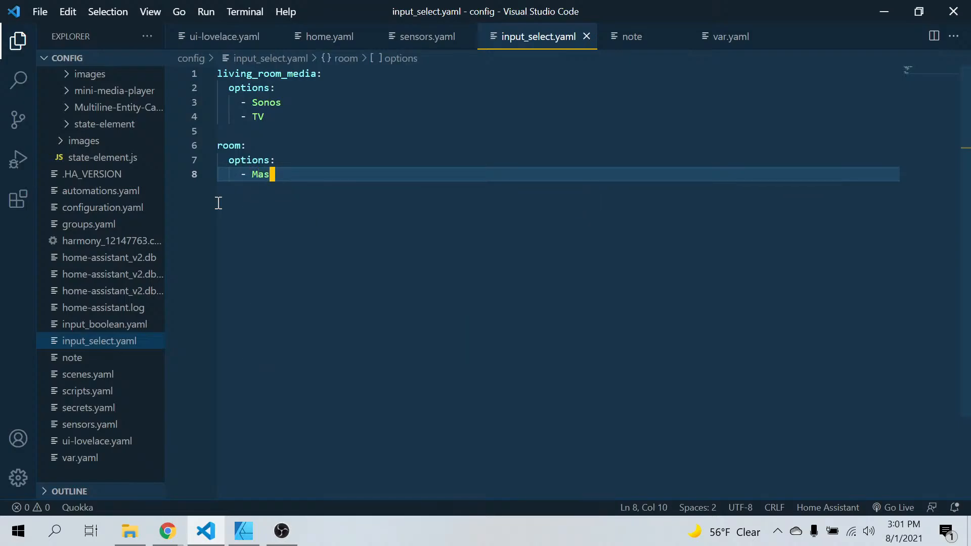
type("ter")
key("Return")
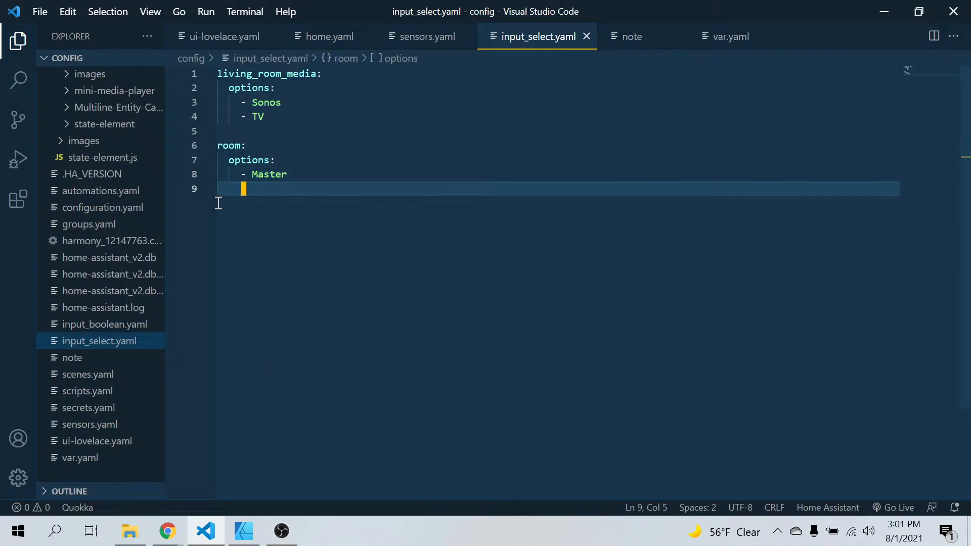
type("-K")
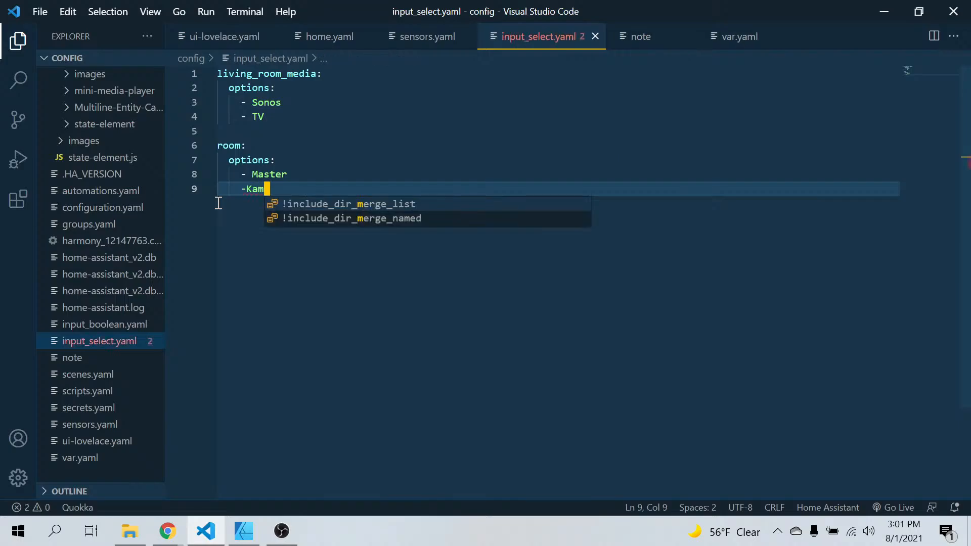
key("BackSpace")
type("Kam")
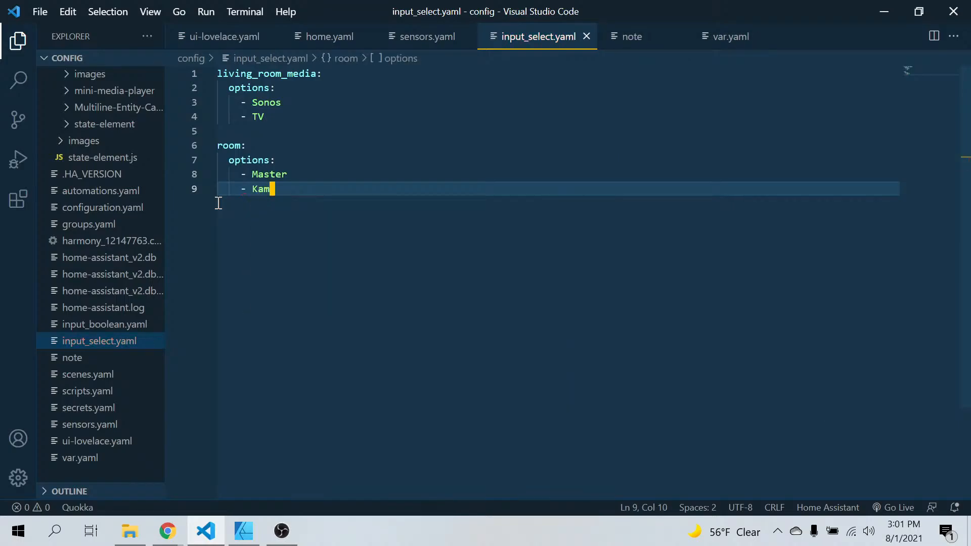
Add "Living Room" as the third option of the room entry
key("Return")
type("- ")
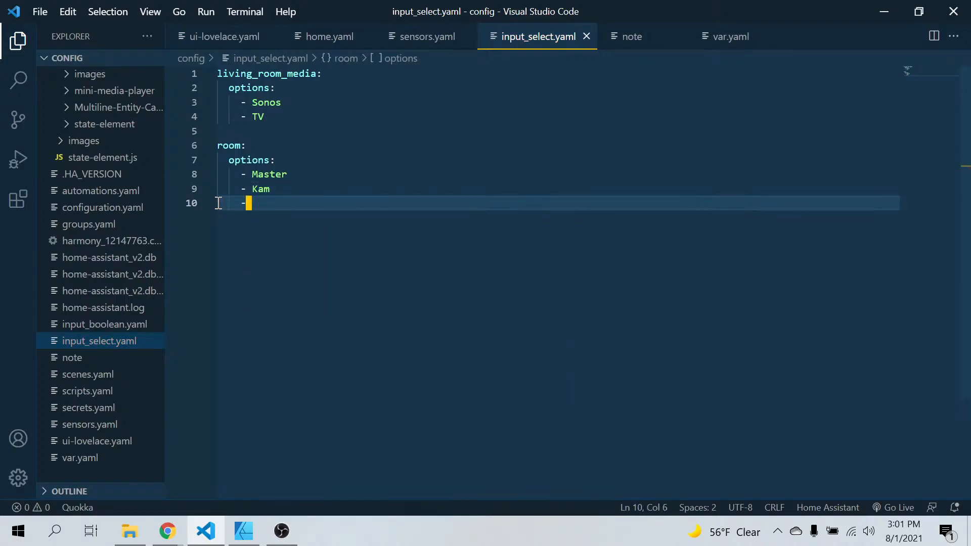
type("Livin")
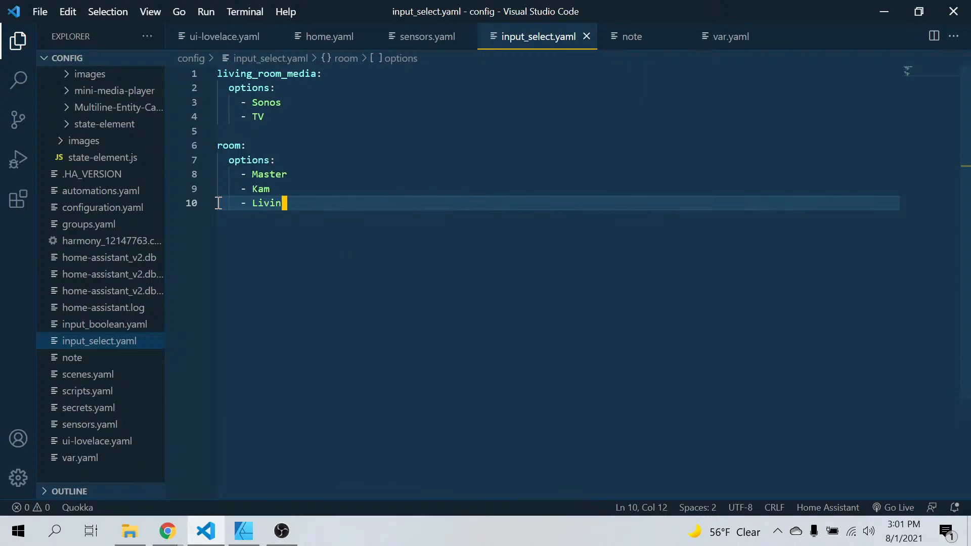
type("g Too")
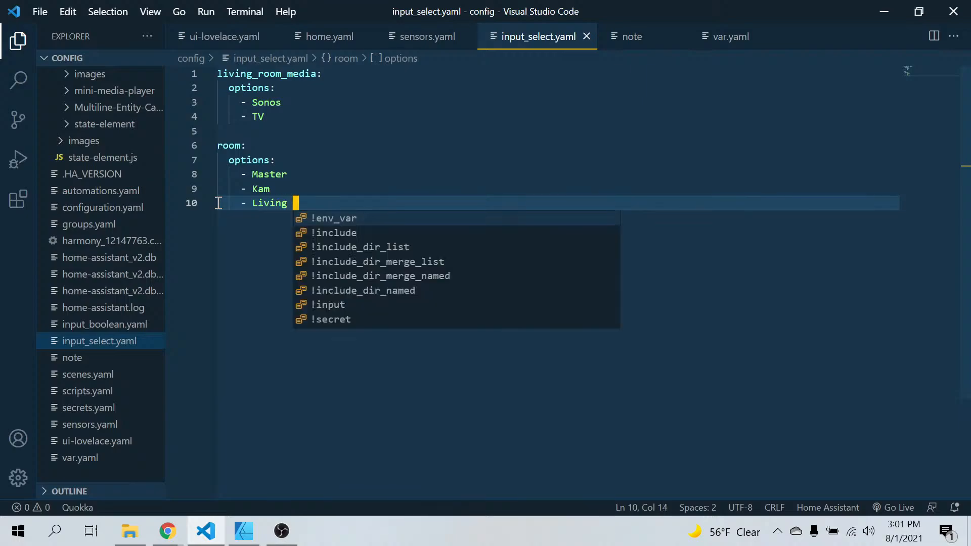
key("BackSpace")
key("BackSpace")
key("BackSpace")
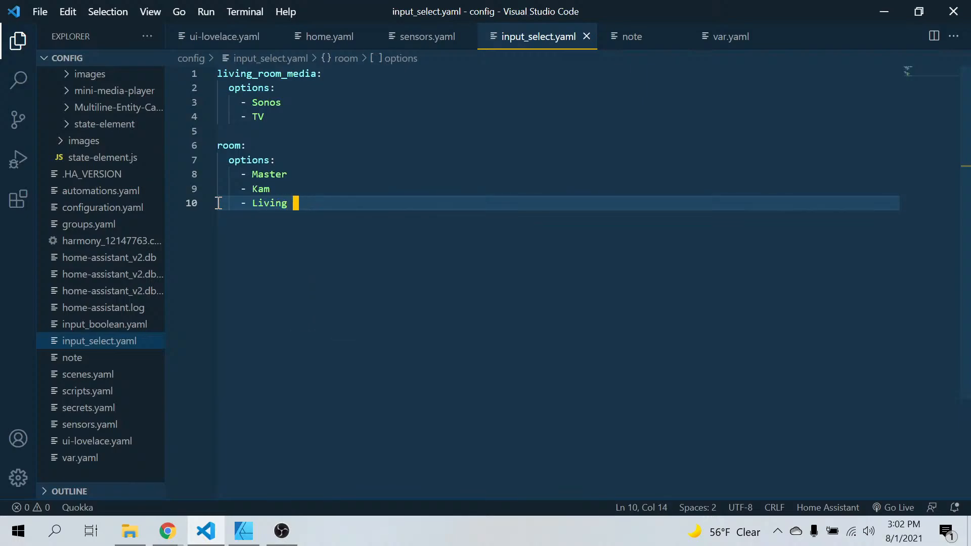
type("Room")
left_click(181, 539)
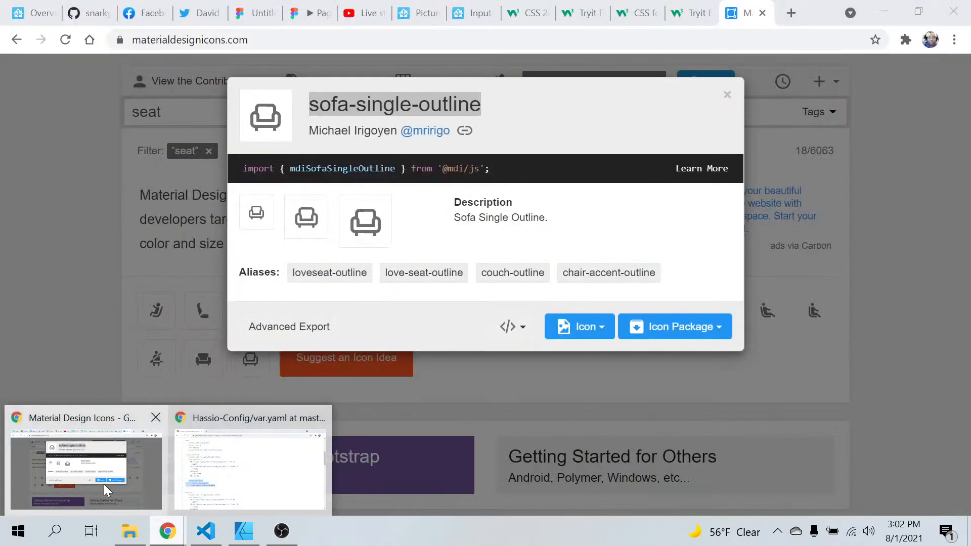
left_click(104, 484)
left_click(34, 12)
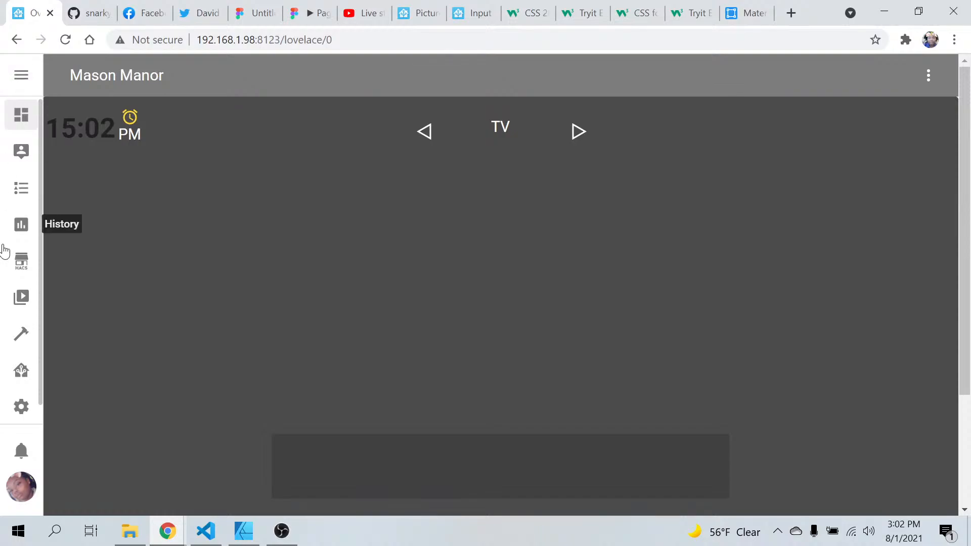
left_click(21, 409)
scroll(288, 384, "down", 14)
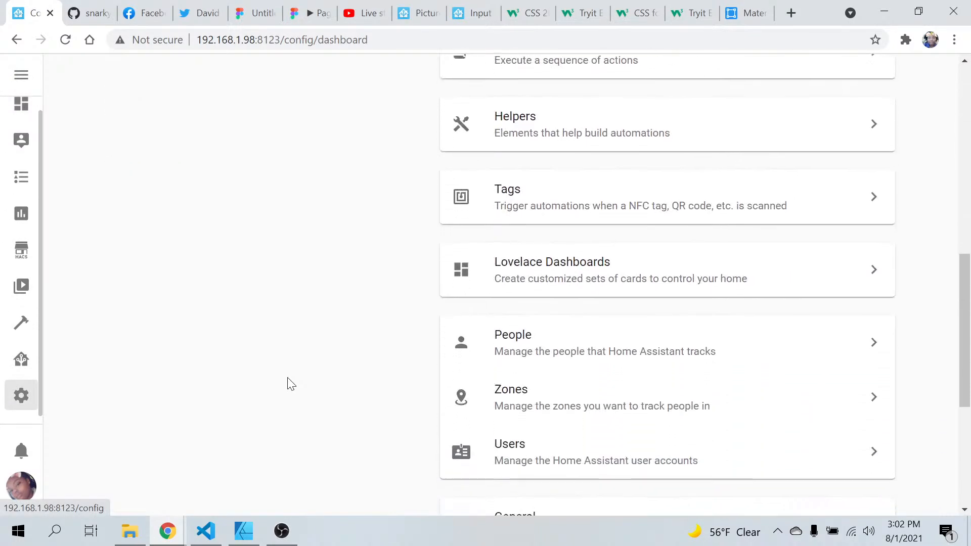
left_click(586, 292)
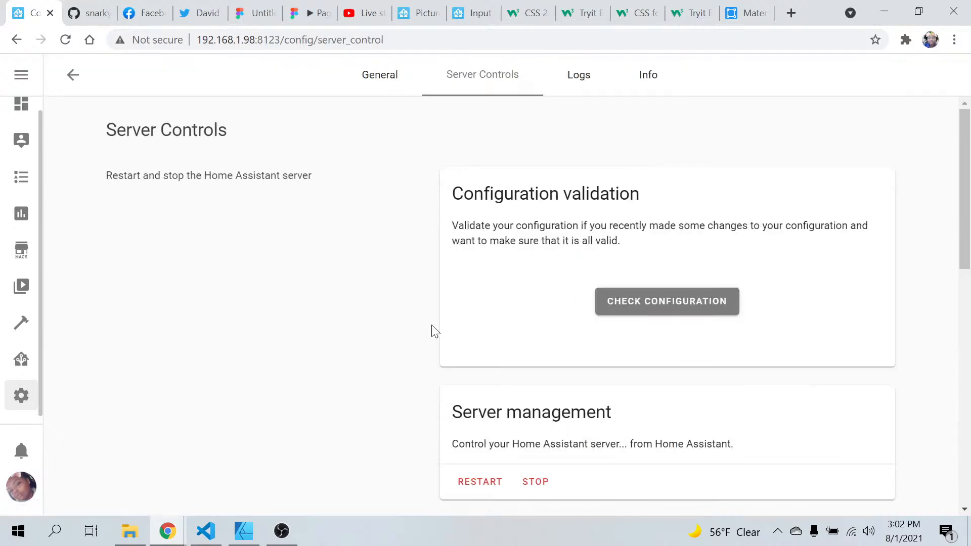
scroll(431, 329, "down", 10)
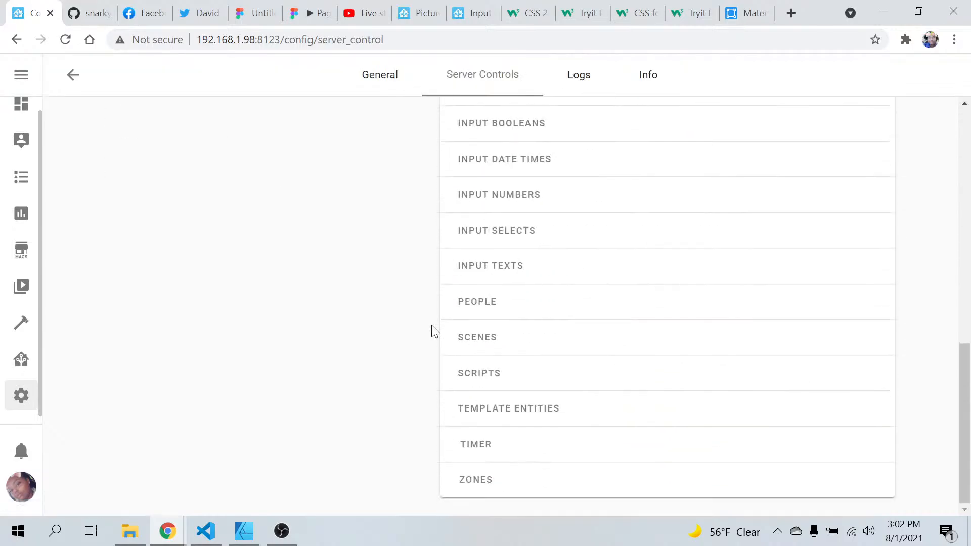
left_click(491, 236)
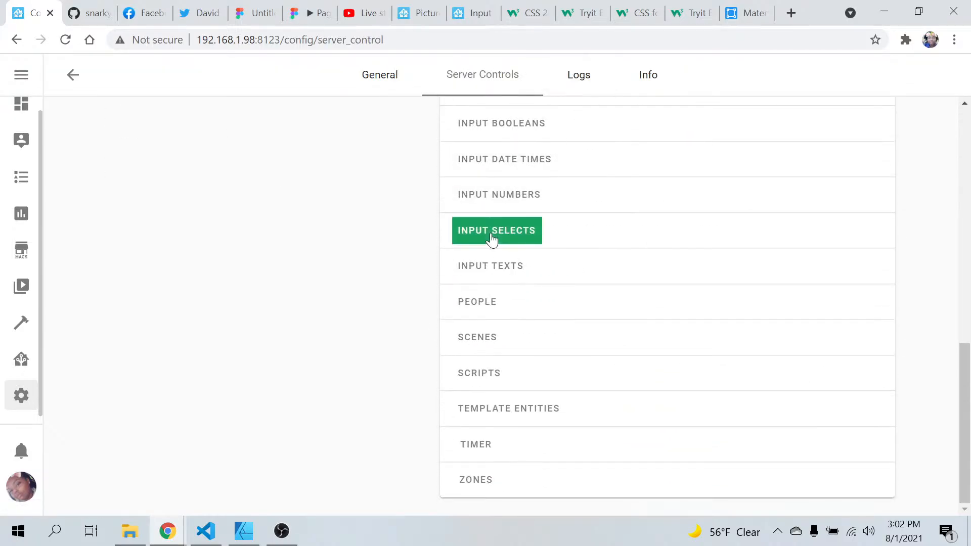
Look up the state and attributes of the input_select.room entity in Home Assistant's developer tools
left_click(30, 329)
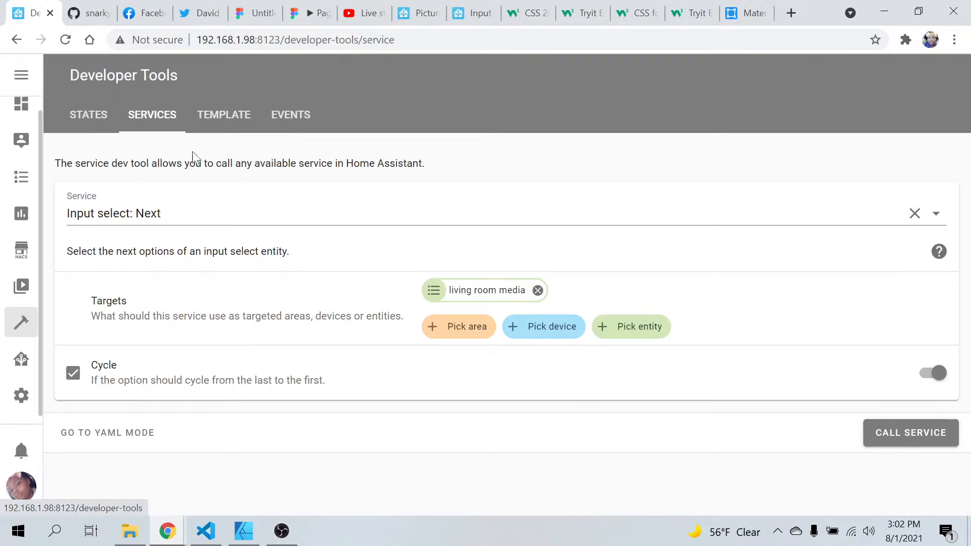
left_click(101, 128)
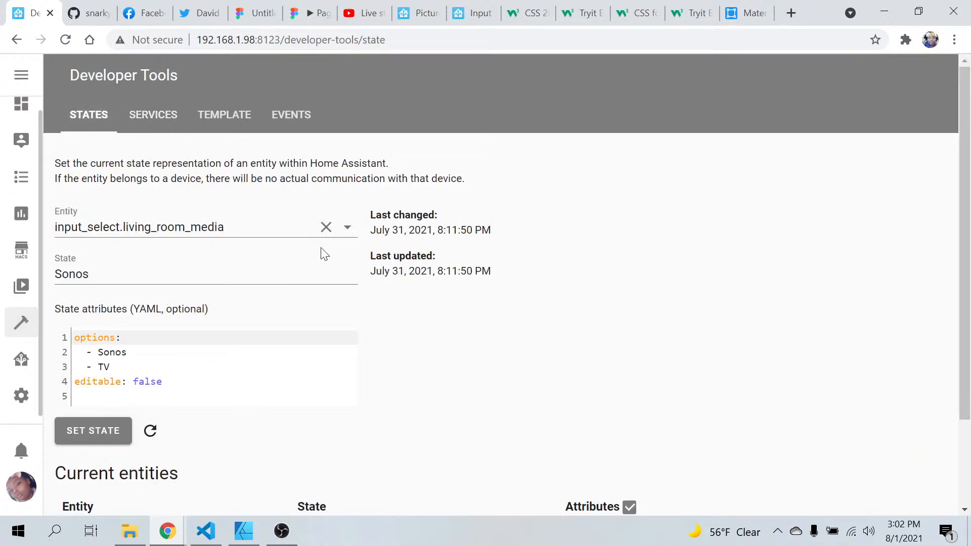
left_click(349, 236)
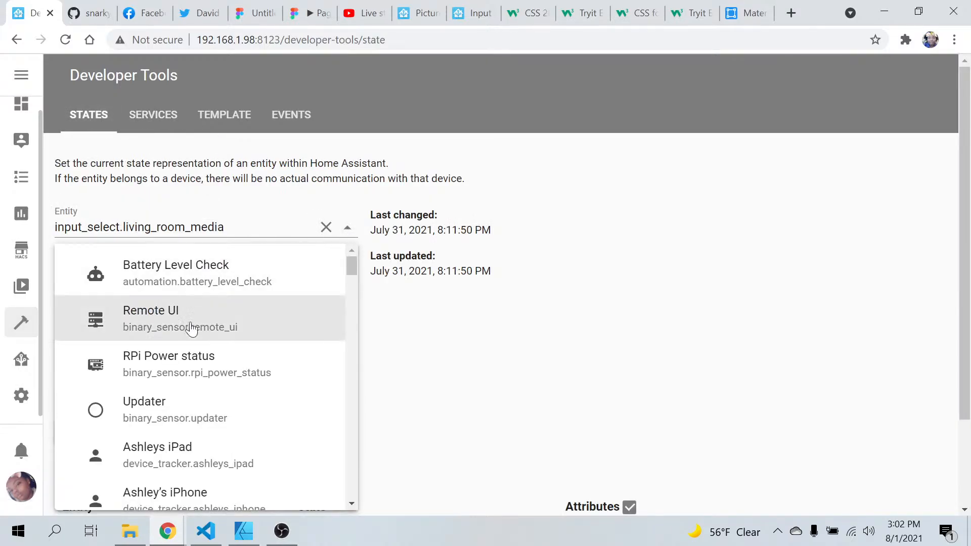
left_click(242, 224)
key("BackSpace")
key("BackSpace")
key("BackSpace")
key("BackSpace")
key("BackSpace")
key("BackSpace")
key("BackSpace")
key("BackSpace")
key("BackSpace")
key("BackSpace")
key("BackSpace")
key("BackSpace")
key("BackSpace")
key("BackSpace")
key("BackSpace")
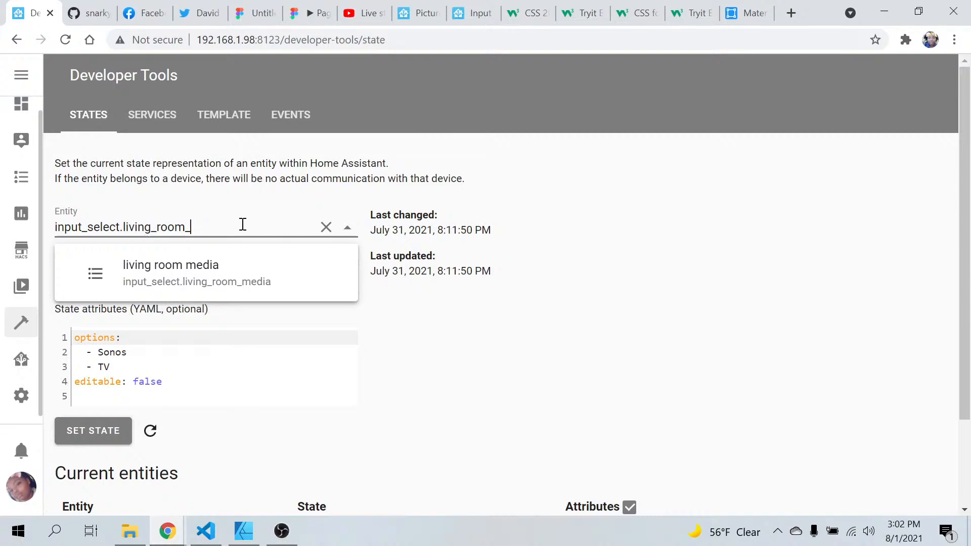
key("BackSpace")
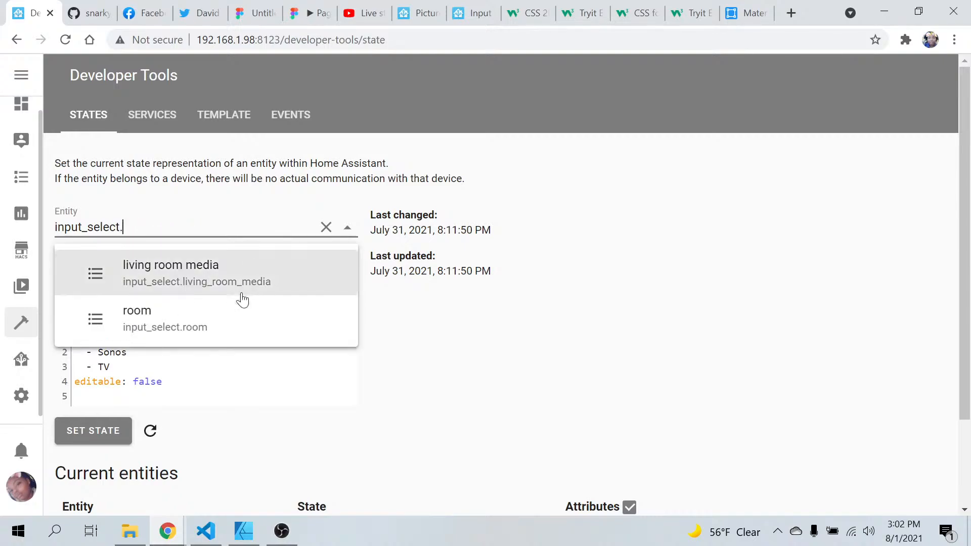
left_click(233, 329)
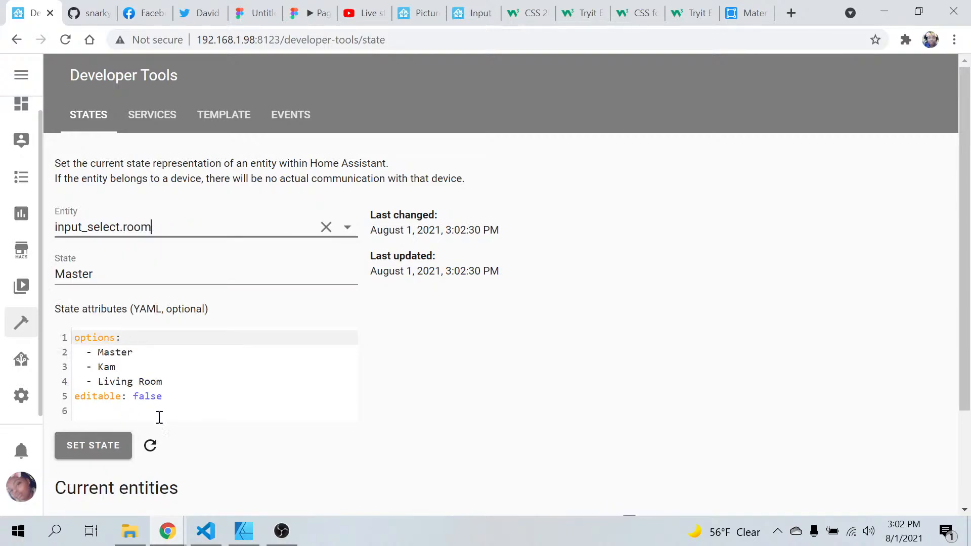
Copy the entity ID input_select.room from the developer tools
left_click_drag(165, 229, 49, 252)
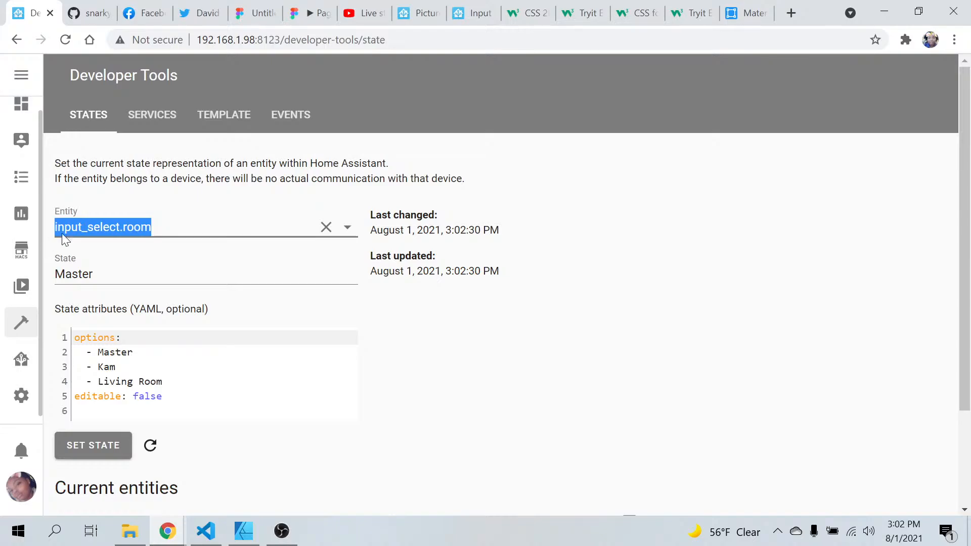
right_click(99, 227)
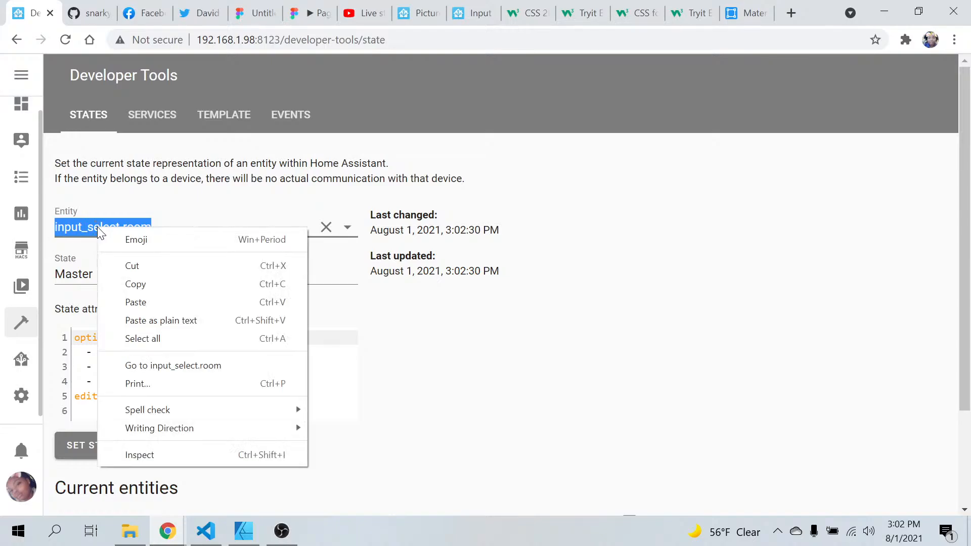
left_click(142, 285)
Switch to Visual Studio Code and set the sofa state-icon's entity in home.yaml to input_select.room
left_click(205, 531)
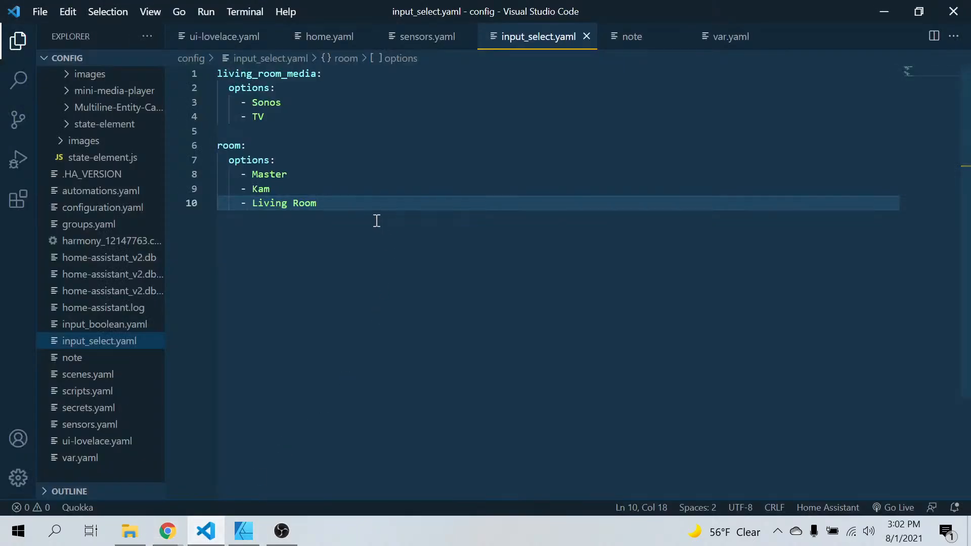
left_click(319, 36)
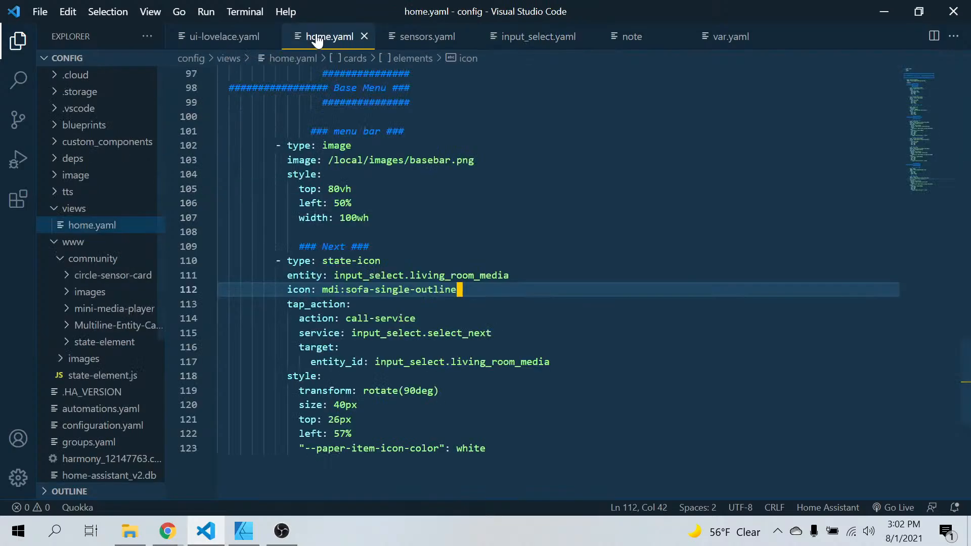
left_click(523, 276)
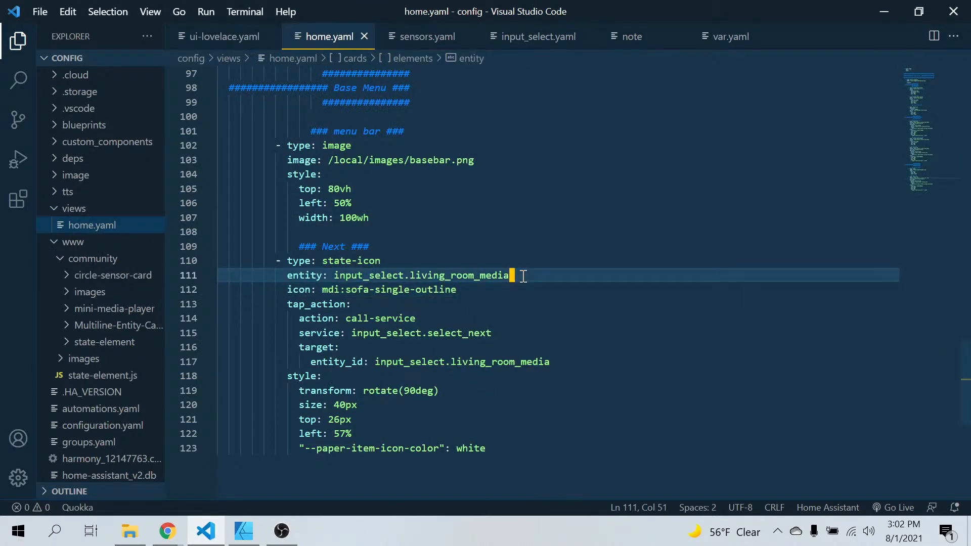
left_click_drag(523, 276, 418, 276)
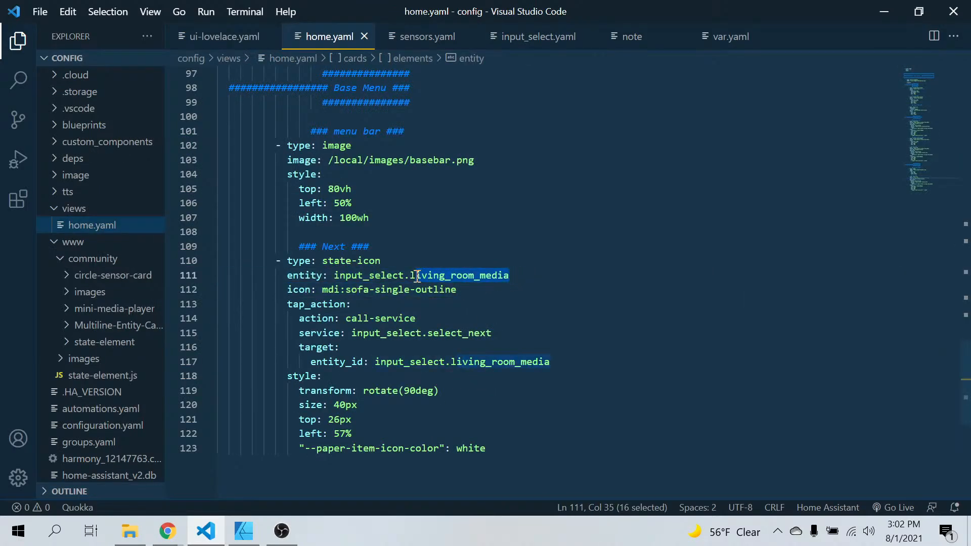
key("BackSpace")
key("BackSpace")
type("room")
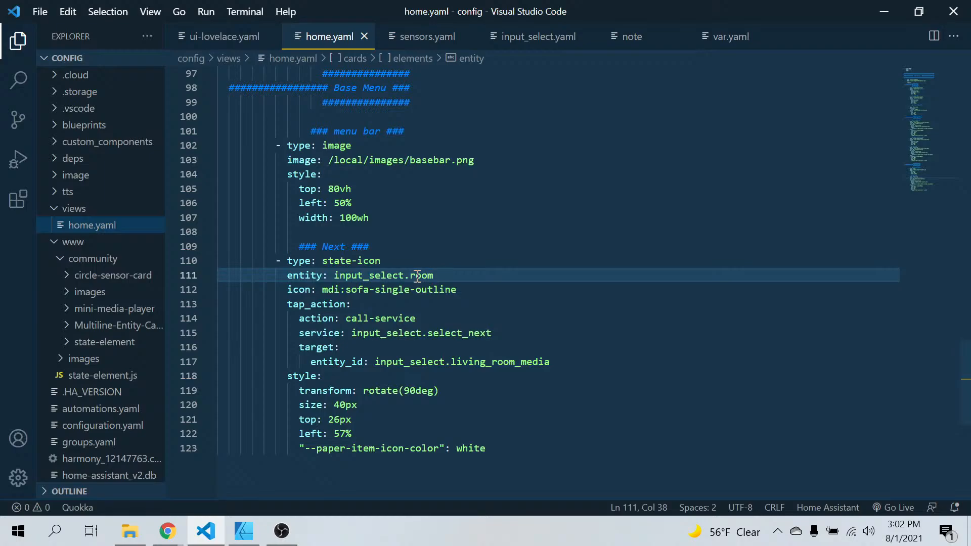
Close the output panel and remove the whole tap_action block from the sofa state-icon, keeping its icon and style
left_click(562, 448)
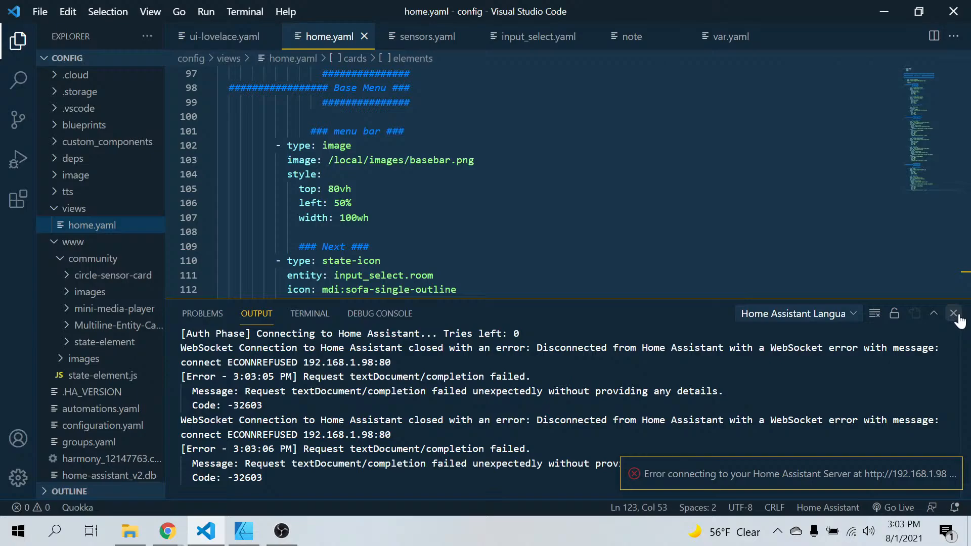
left_click(957, 317)
left_click(710, 317)
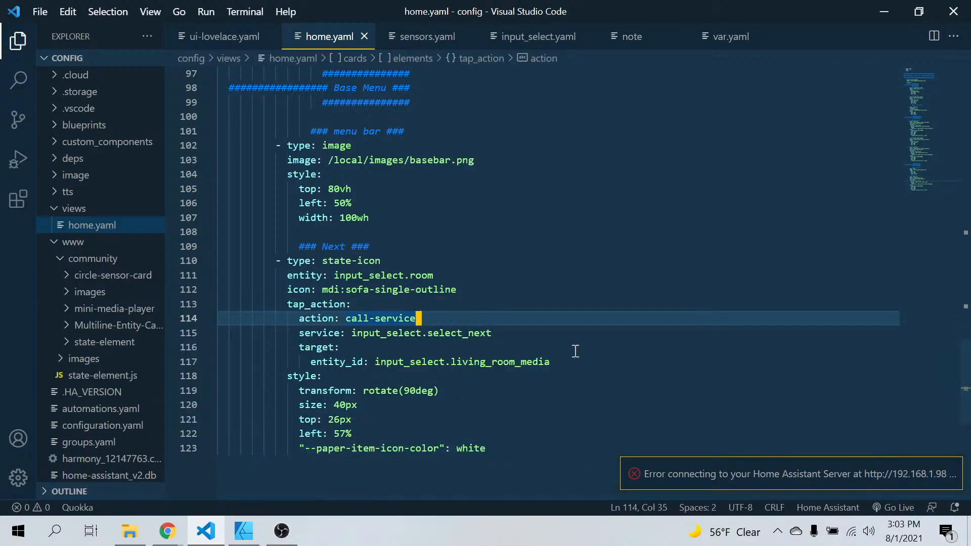
left_click_drag(578, 360, 289, 318)
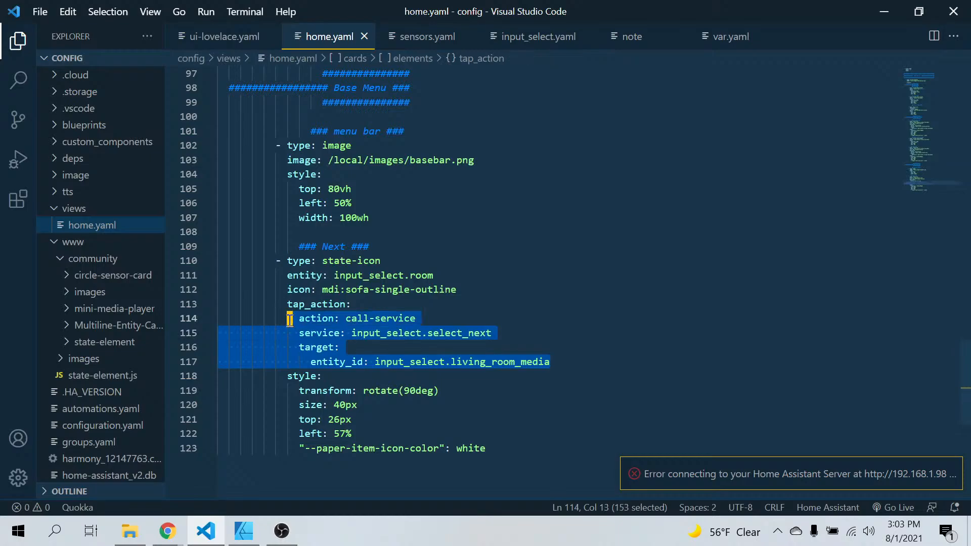
key("BackSpace")
key("BackSpace")
key("BackSpace")
key("BackSpace")
key("BackSpace")
key("BackSpace")
key("BackSpace")
key("BackSpace")
key("BackSpace")
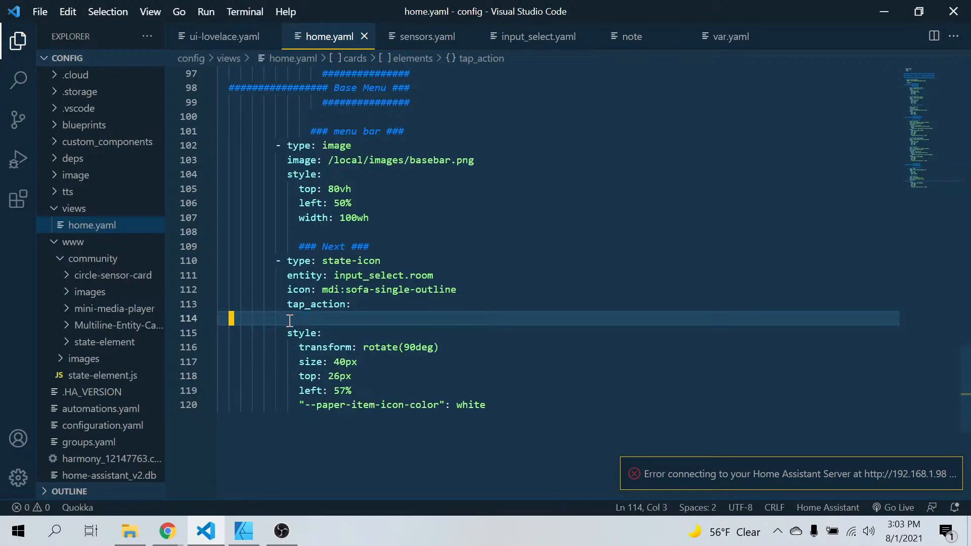
key("BackSpace")
key("BackSpace")
key("BackSpace")
key("BackSpace")
key("BackSpace")
key("BackSpace")
key("BackSpace")
key("BackSpace")
key("BackSpace")
key("BackSpace")
key("BackSpace")
key("BackSpace")
key("BackSpace")
key("BackSpace")
key("BackSpace")
key("BackSpace")
key("BackSpace")
key("BackSpace")
key("BackSpace")
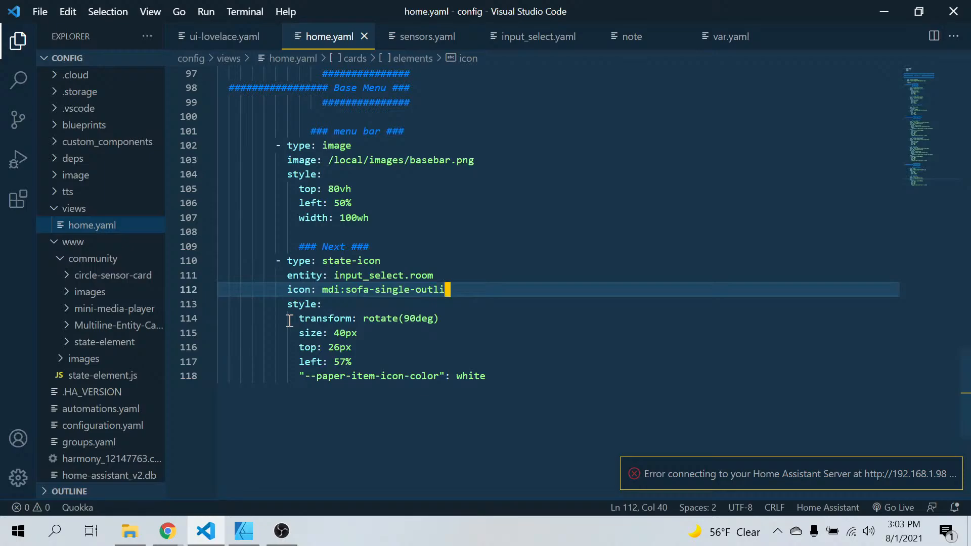
type("ne")
left_click(512, 441)
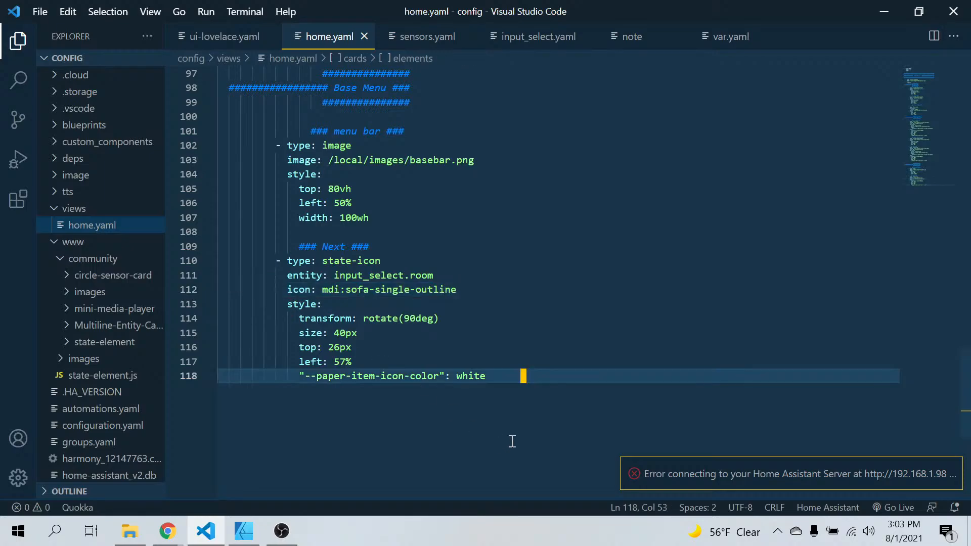
left_click(168, 531)
left_click(128, 488)
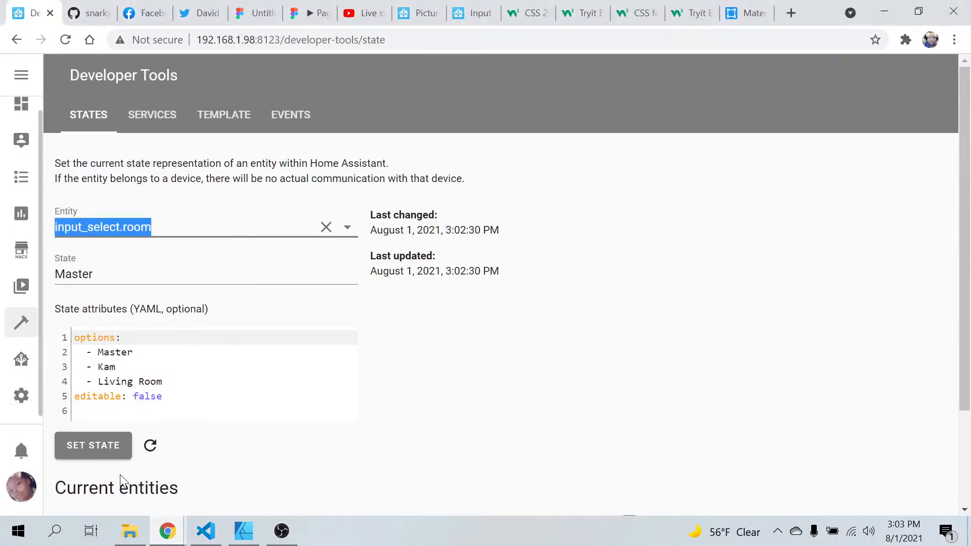
left_click(219, 531)
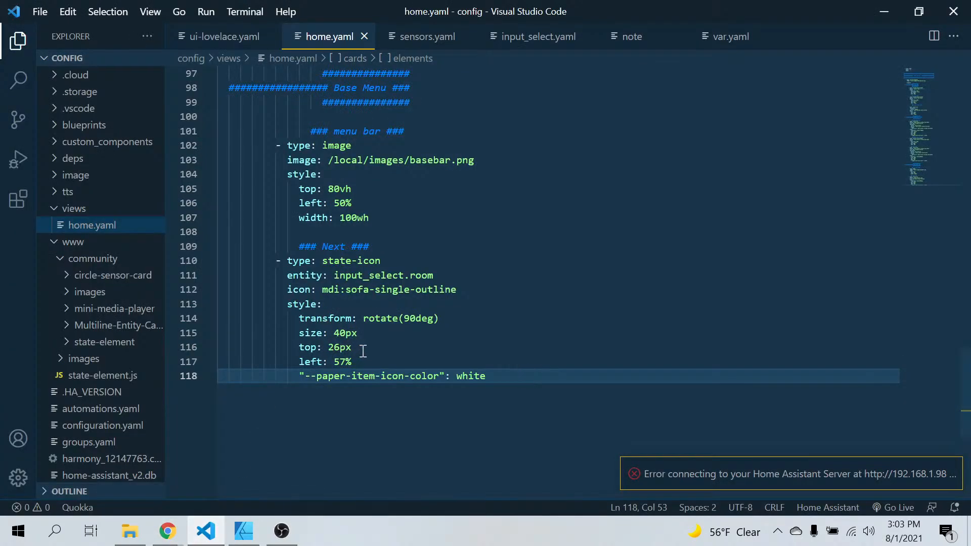
Set the top position in the sofa state-icon's style to 50%
left_click(346, 333)
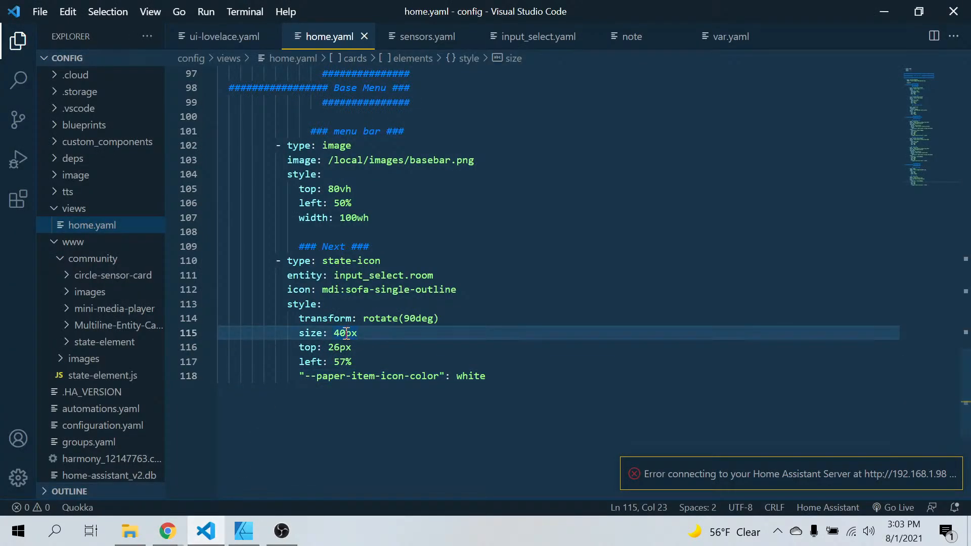
left_click(343, 347)
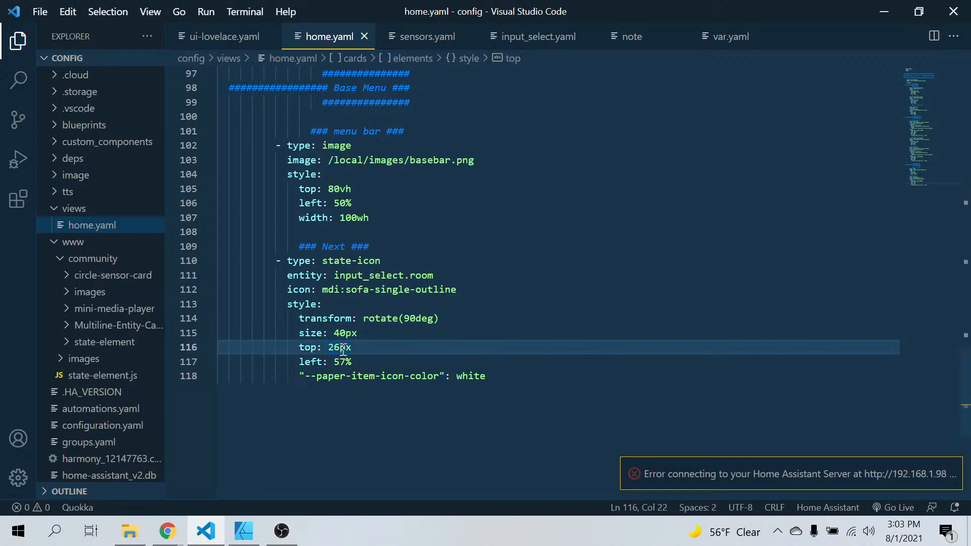
key("BackSpace")
key("End")
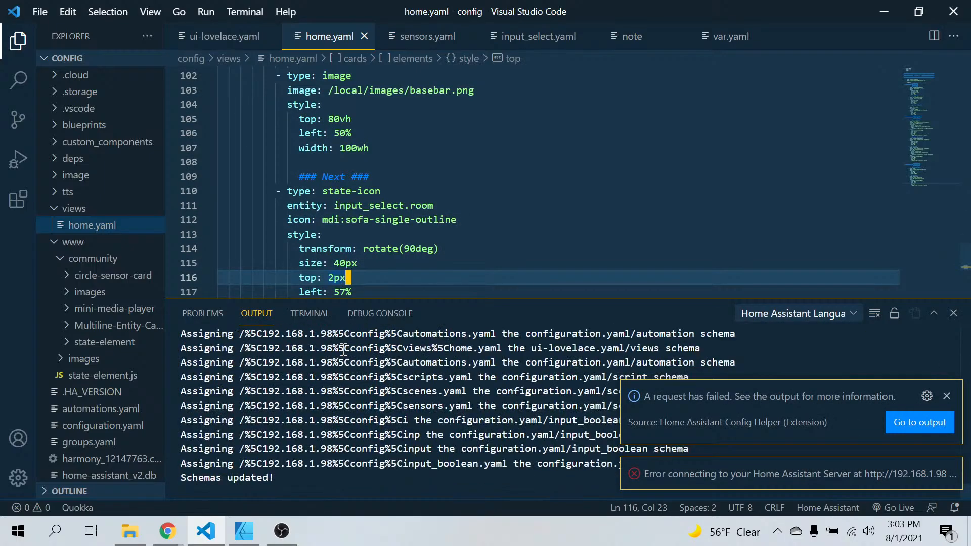
key("BackSpace")
key("BackSpace")
key("BackSpace")
type("50")
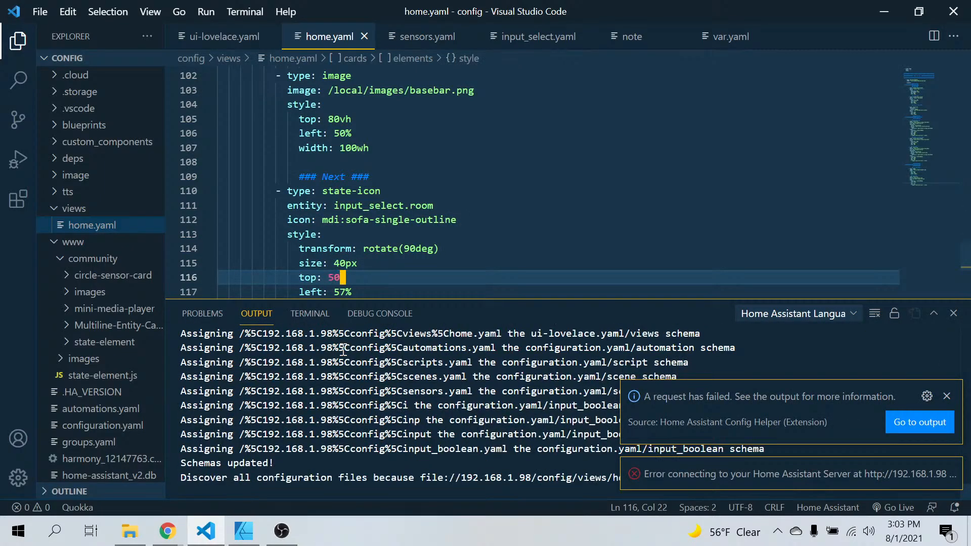
type("%")
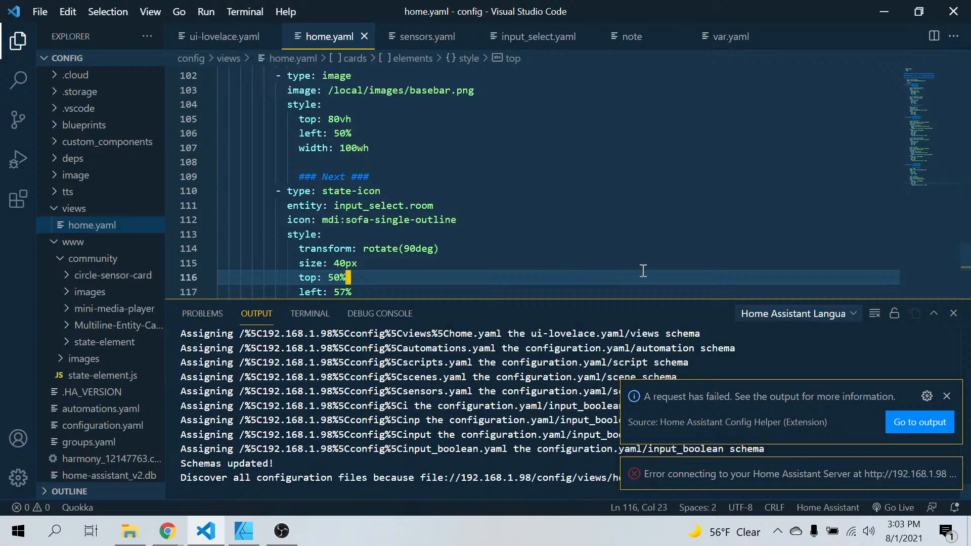
Close the output panel and dismiss the failed-request notification
left_click(626, 223)
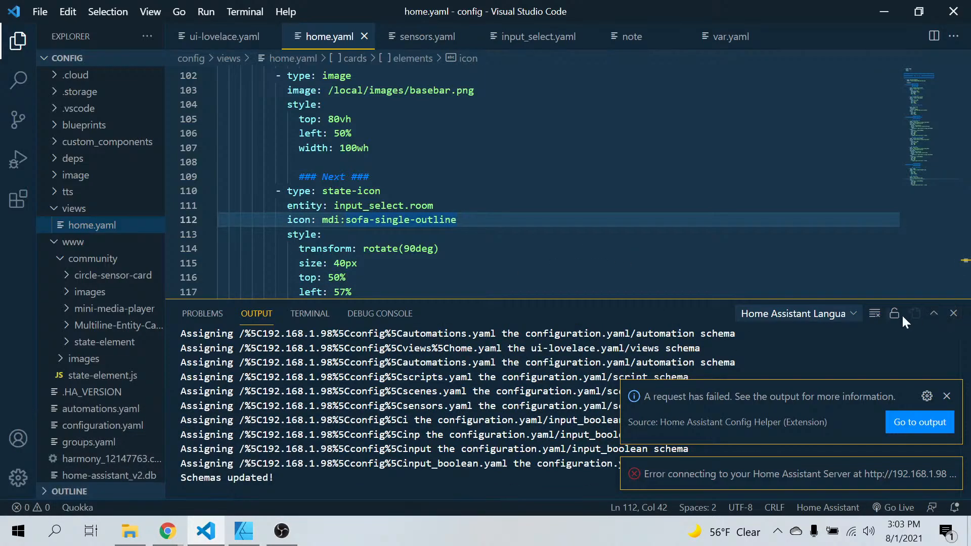
left_click(953, 312)
left_click(947, 396)
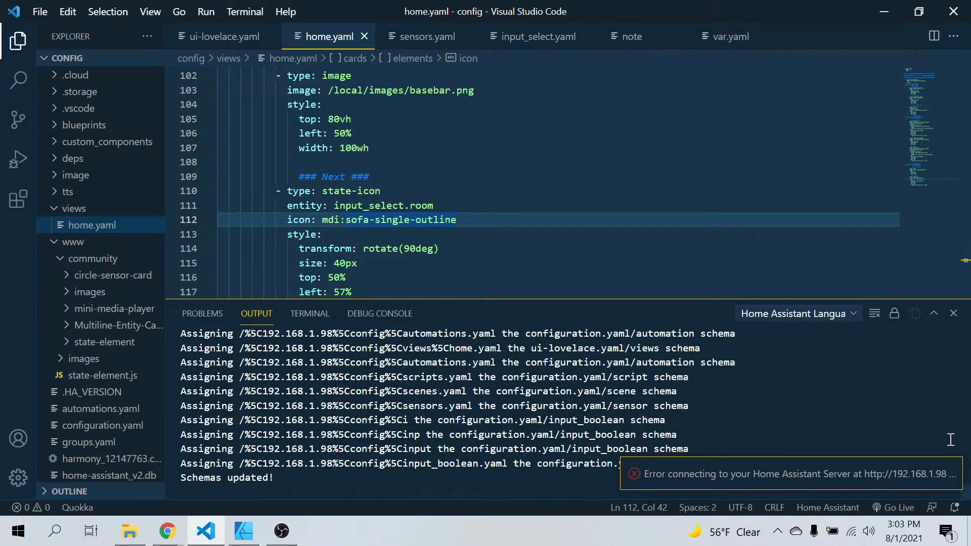
left_click(954, 313)
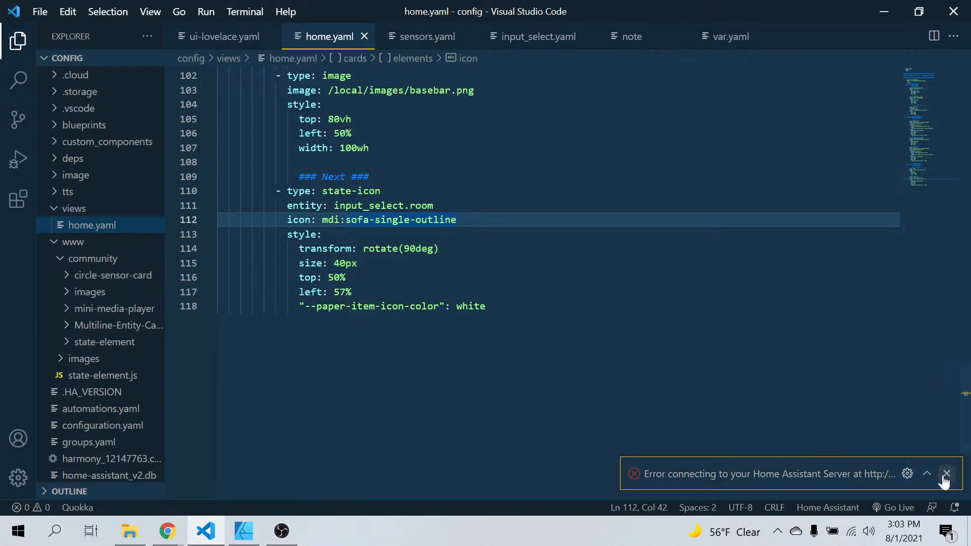
Dismiss the server connection error, switch to Home Assistant in Chrome, and refresh the Overview dashboard
left_click(948, 473)
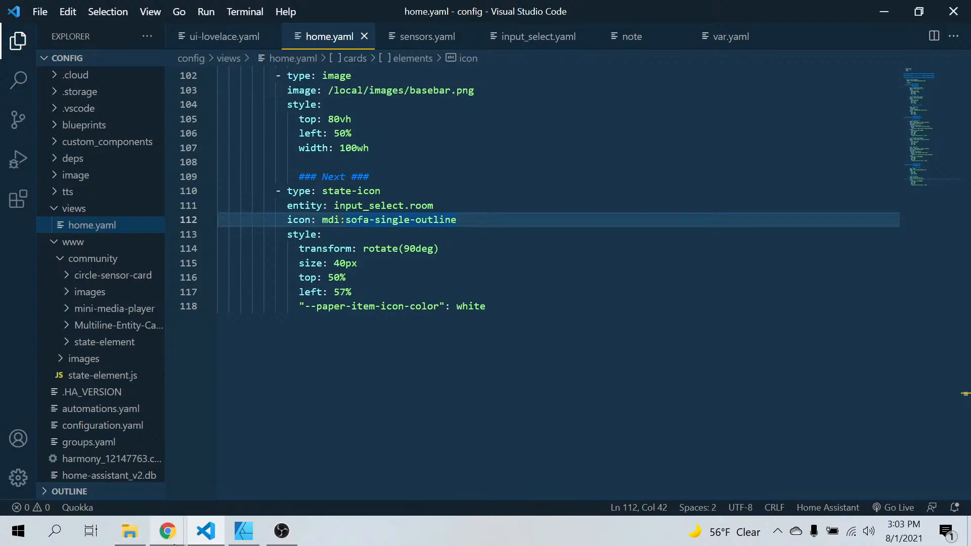
mouse_move(161, 531)
left_click(115, 463)
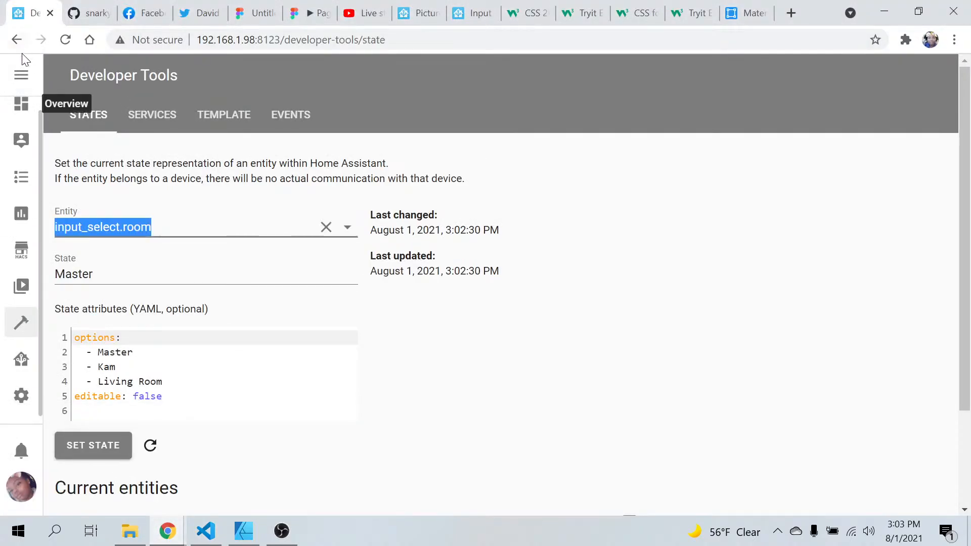
left_click(21, 104)
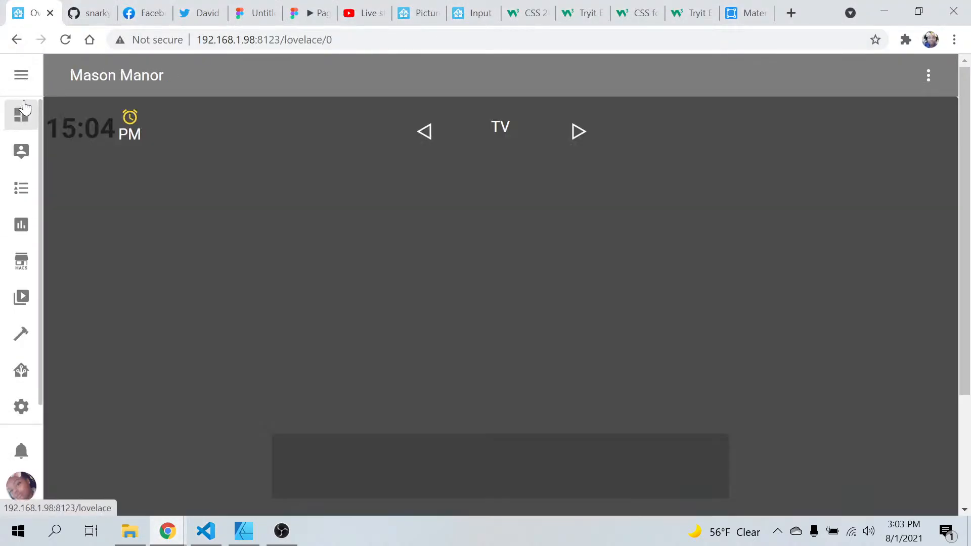
left_click(928, 76)
left_click(866, 125)
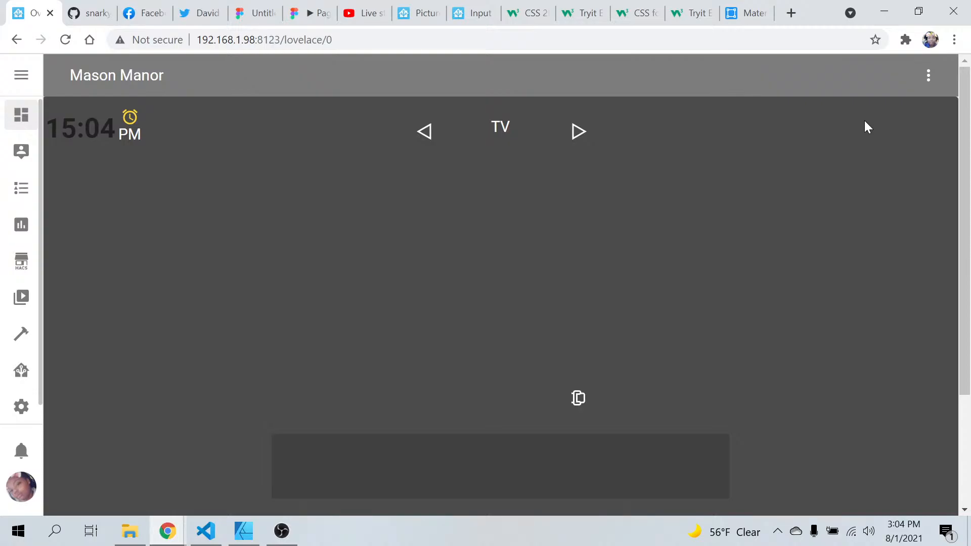
Switch to Visual Studio Code and comment out the transform: rotate(90deg) line in the sofa state-icon's style
left_click(218, 542)
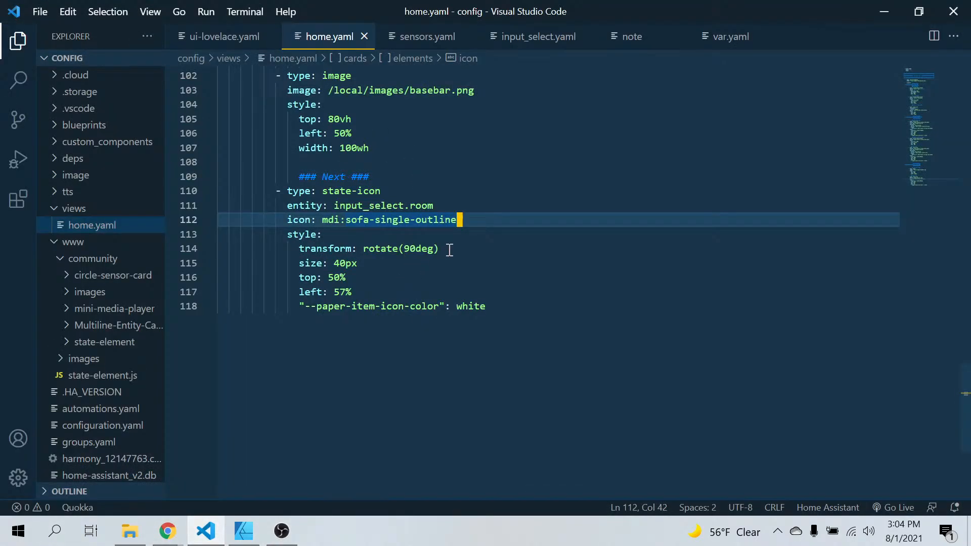
left_click(441, 249)
left_click_drag(441, 248, 298, 248)
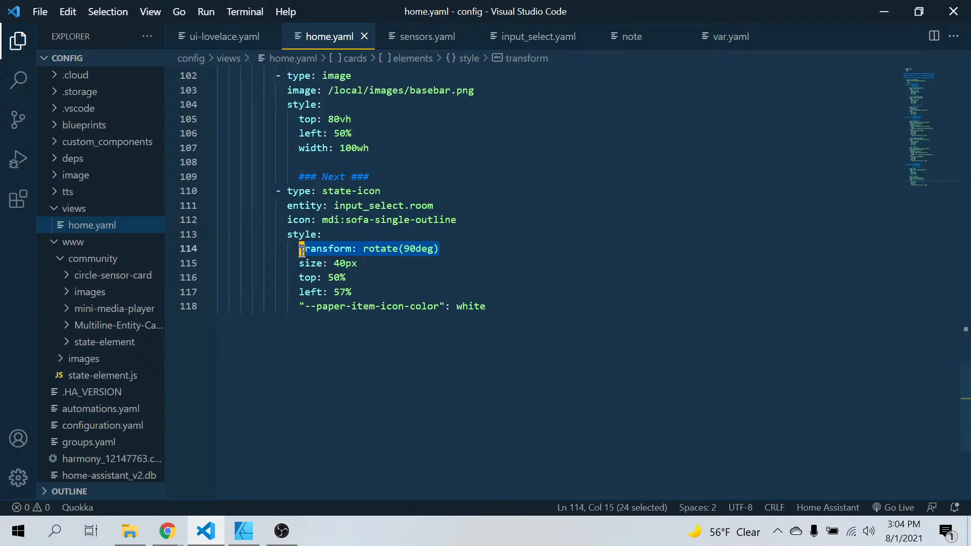
left_click(302, 249)
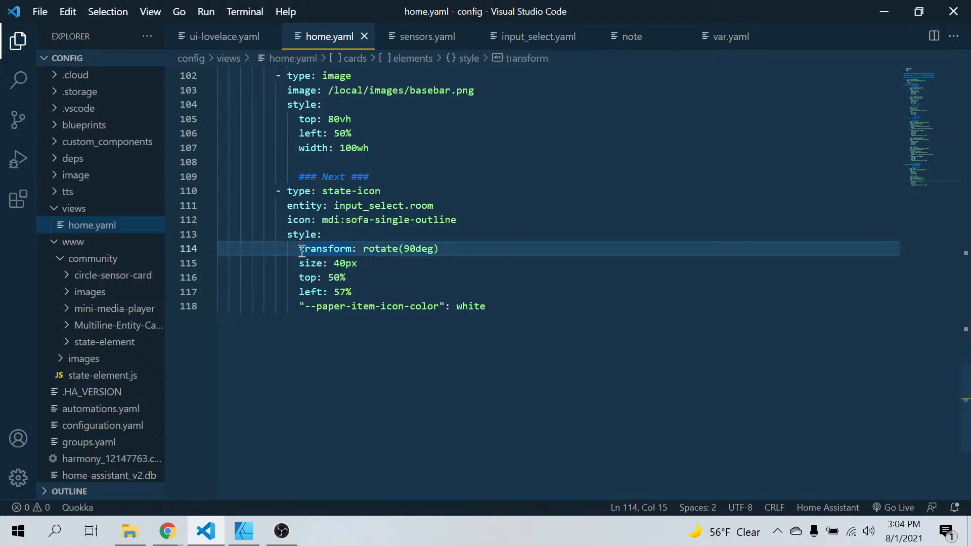
type("#")
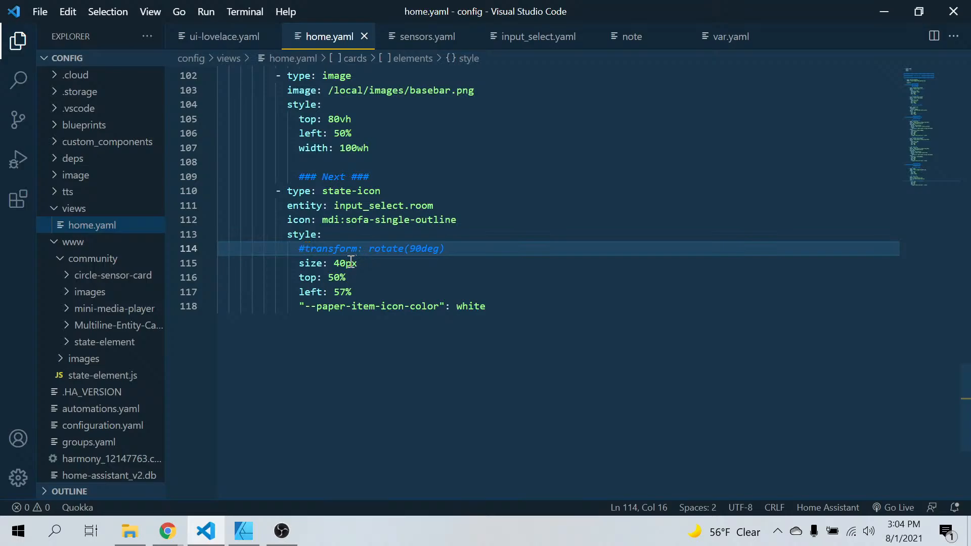
scroll(371, 260, "up", 4)
scroll(377, 265, "up", 7)
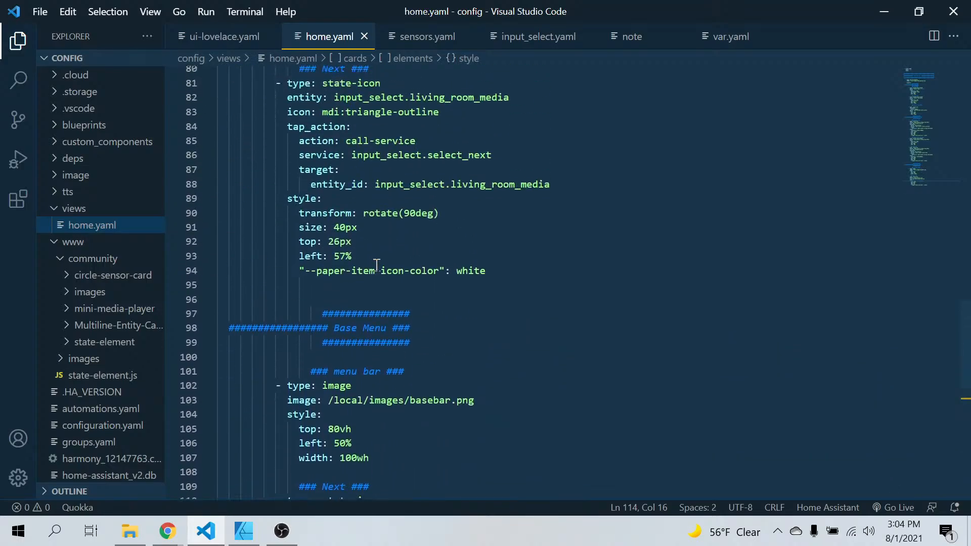
scroll(376, 265, "down", 6)
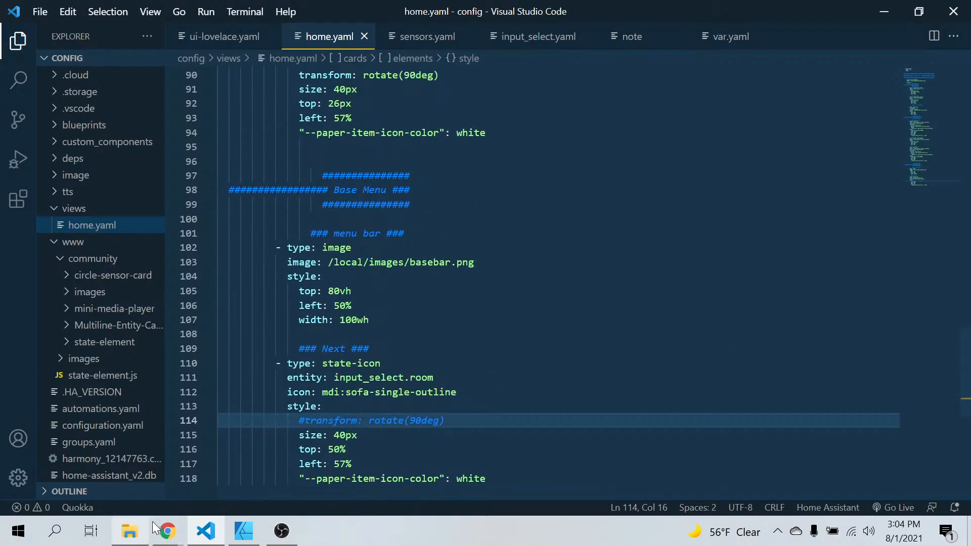
Switch to Home Assistant in Chrome, reload the page, and refresh the Overview dashboard
left_click(167, 531)
left_click(126, 471)
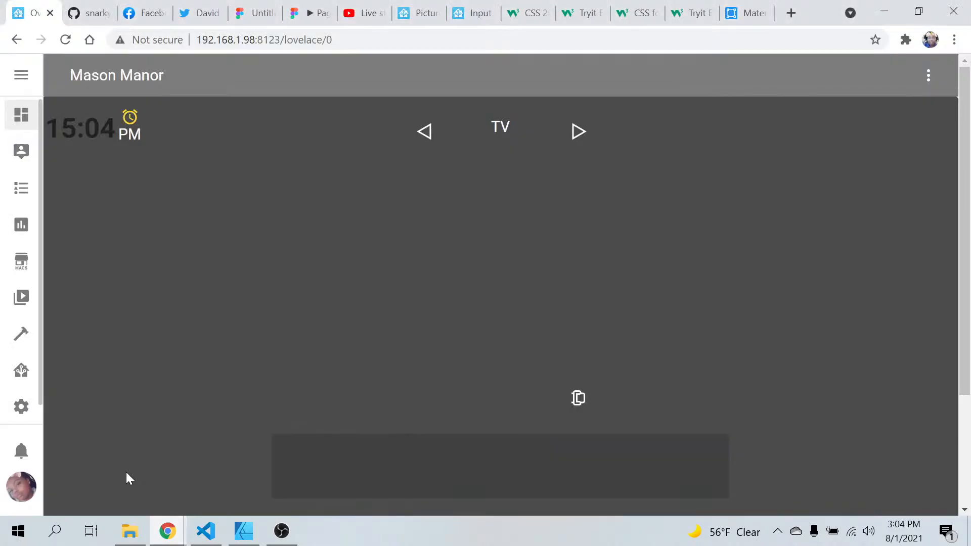
left_click(65, 40)
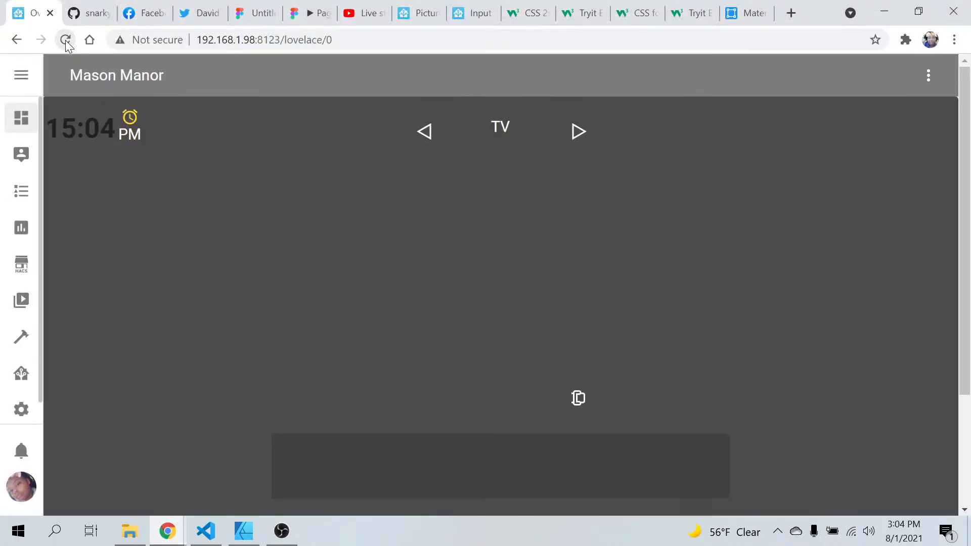
left_click(928, 76)
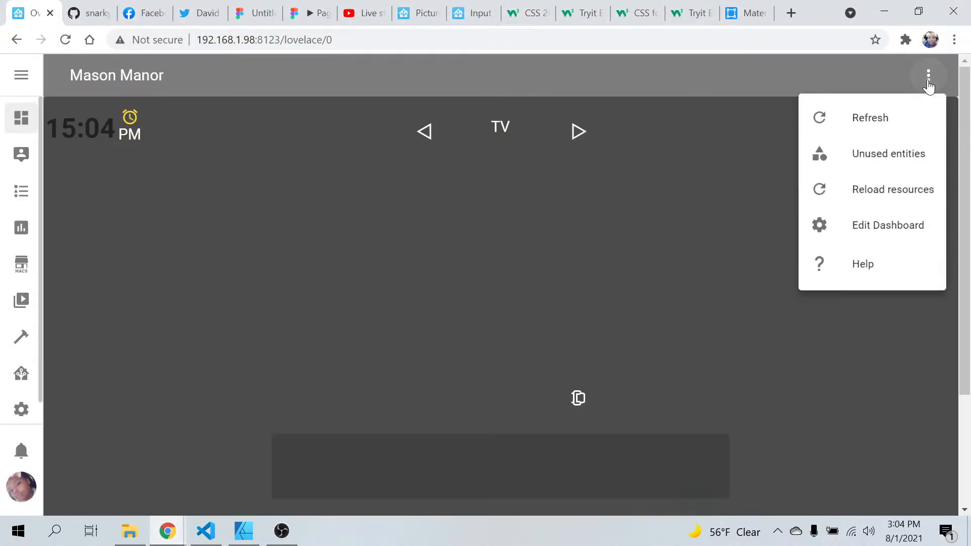
left_click(877, 125)
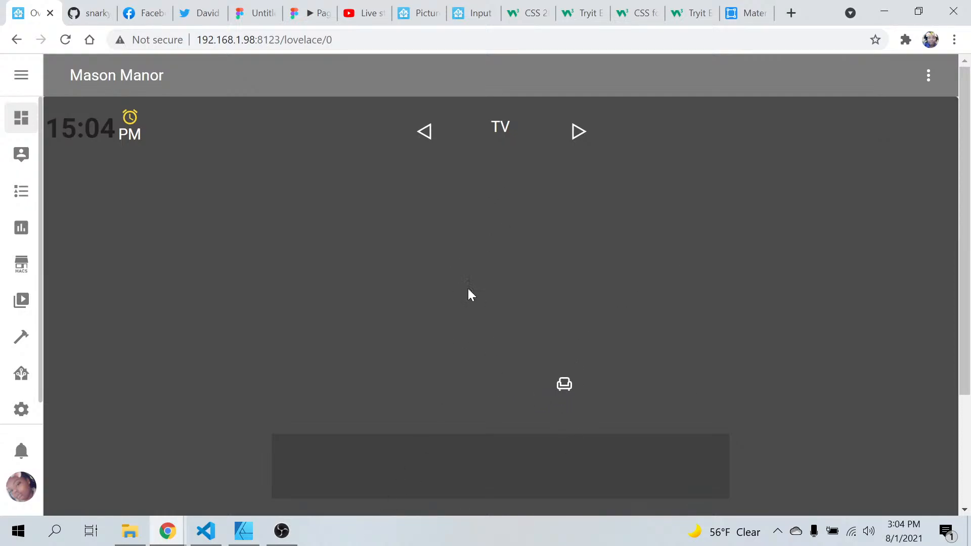
In Visual Studio Code, set the sofa state-icon's left position to 50% and its top position to 80vh
left_click(206, 531)
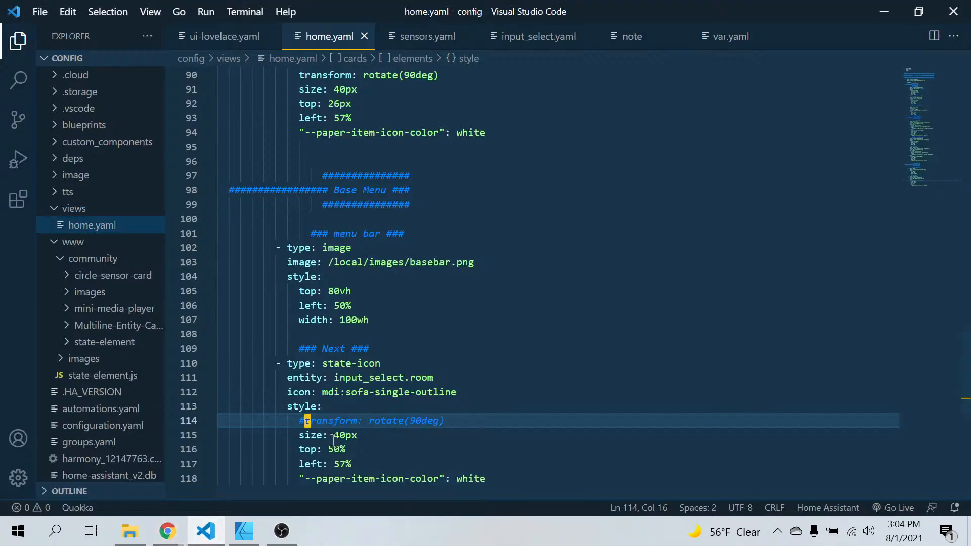
scroll(386, 424, "down", 3)
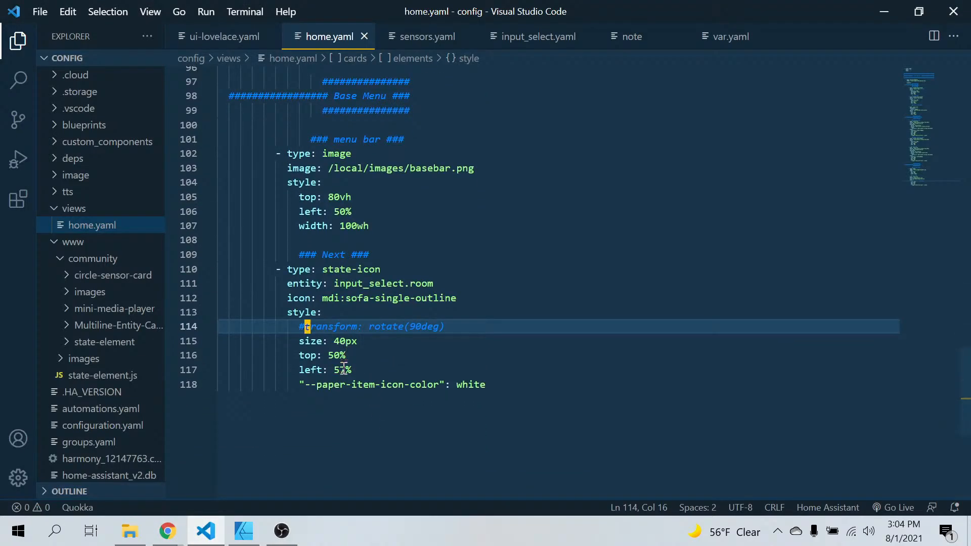
left_click(343, 369)
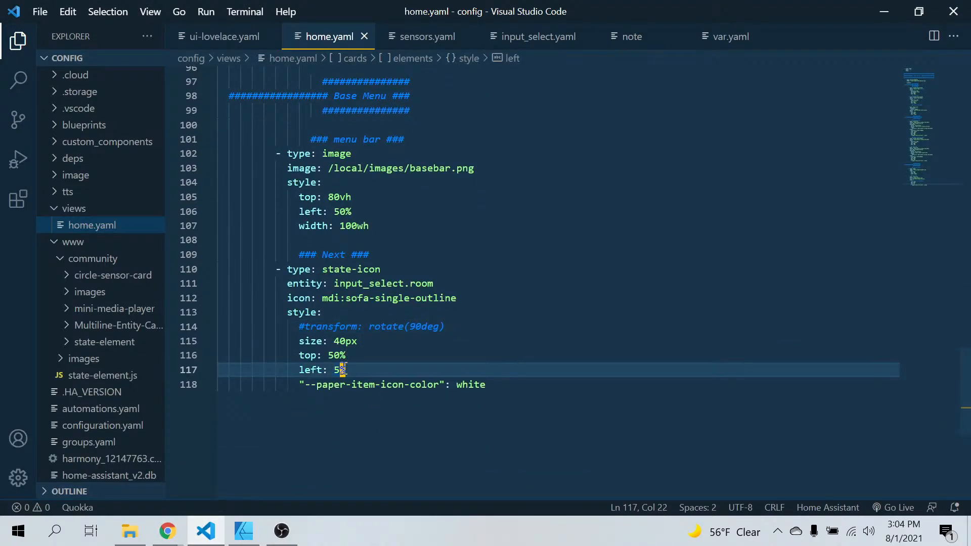
type("0")
left_click(379, 354)
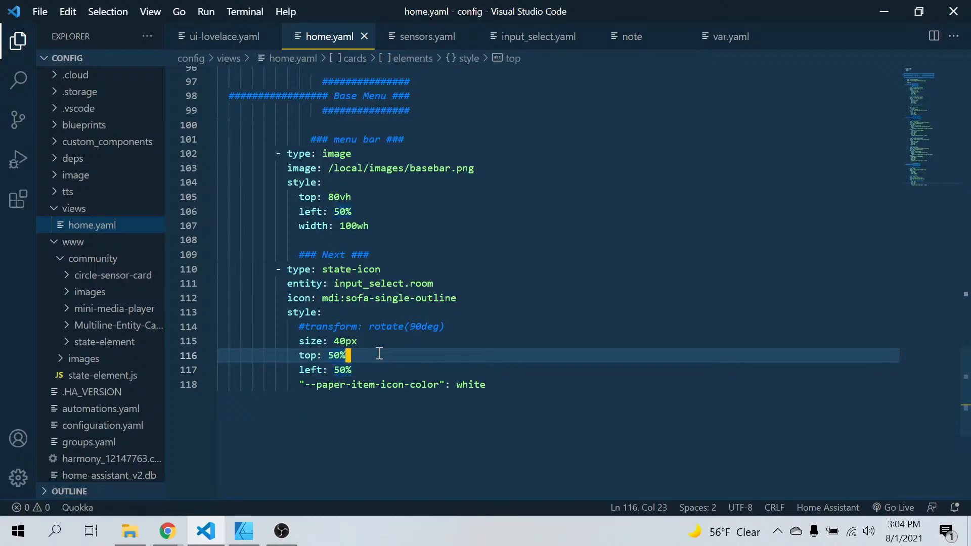
key("BackSpace")
key("BackSpace")
key("BackSpace")
type("80vh")
Switch to Chrome and refresh the Overview dashboard to check the sofa icon's position on the menu bar
left_click(168, 531)
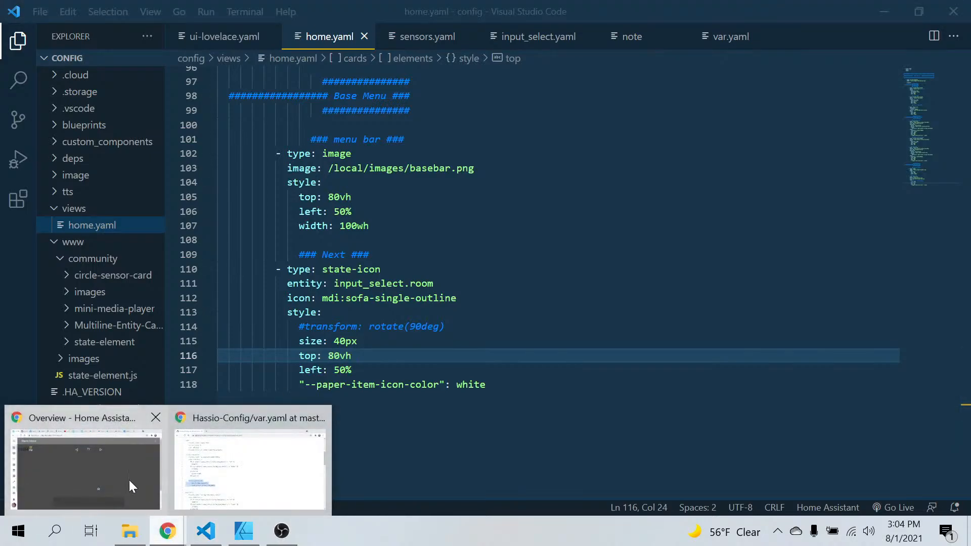
left_click(131, 486)
left_click(928, 92)
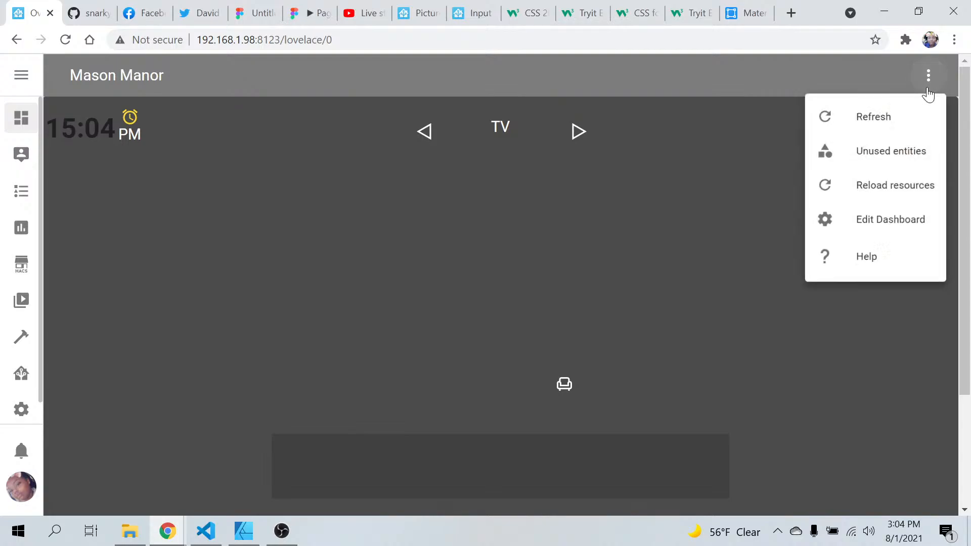
left_click(856, 125)
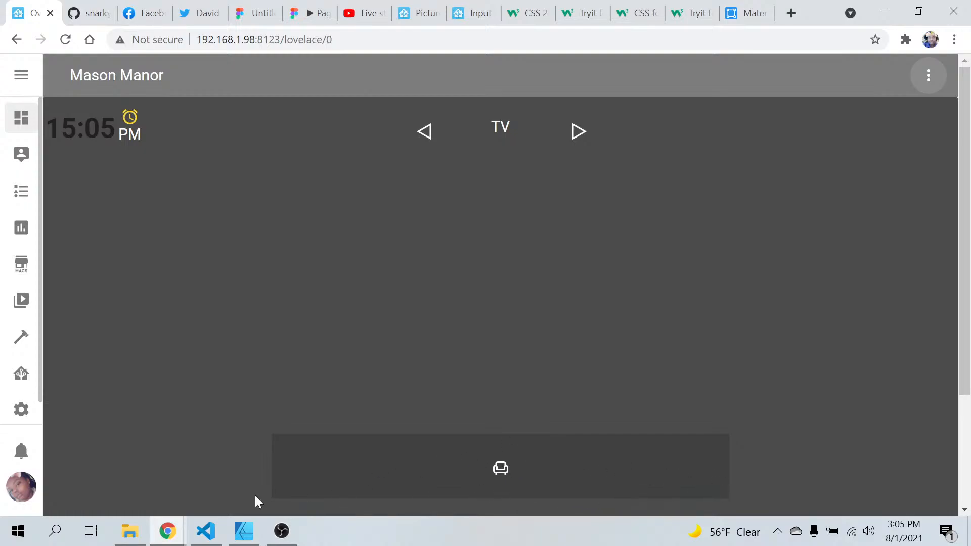
Set the sofa state-icon's top position to 79vh in Visual Studio Code and refresh the dashboard in Chrome
left_click(209, 539)
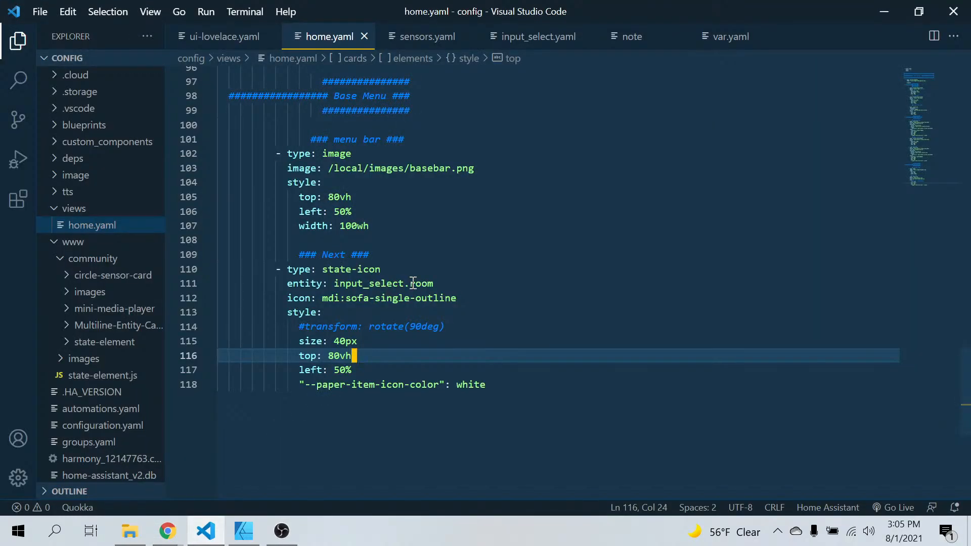
left_click(340, 356)
key("BackSpace")
key("BackSpace")
type("79")
left_click(167, 531)
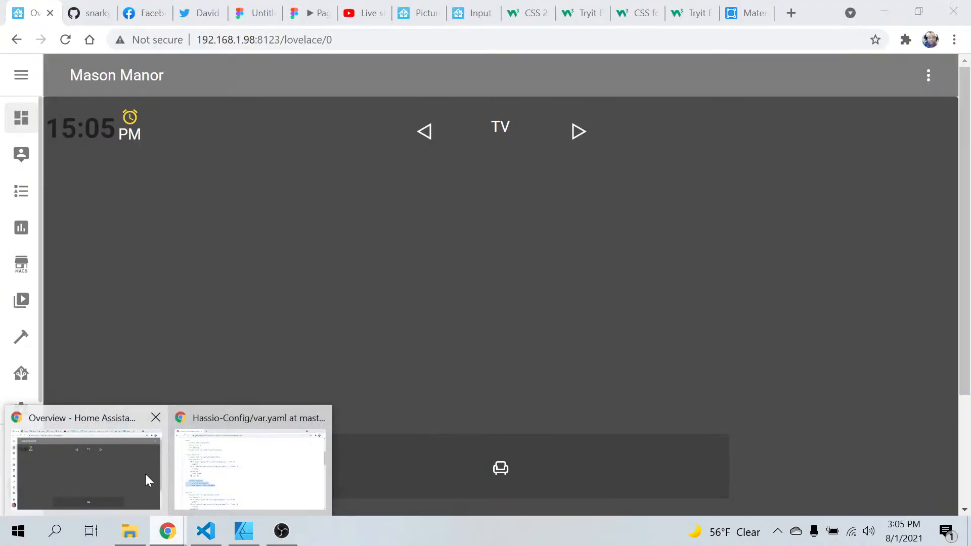
left_click(145, 474)
left_click(927, 75)
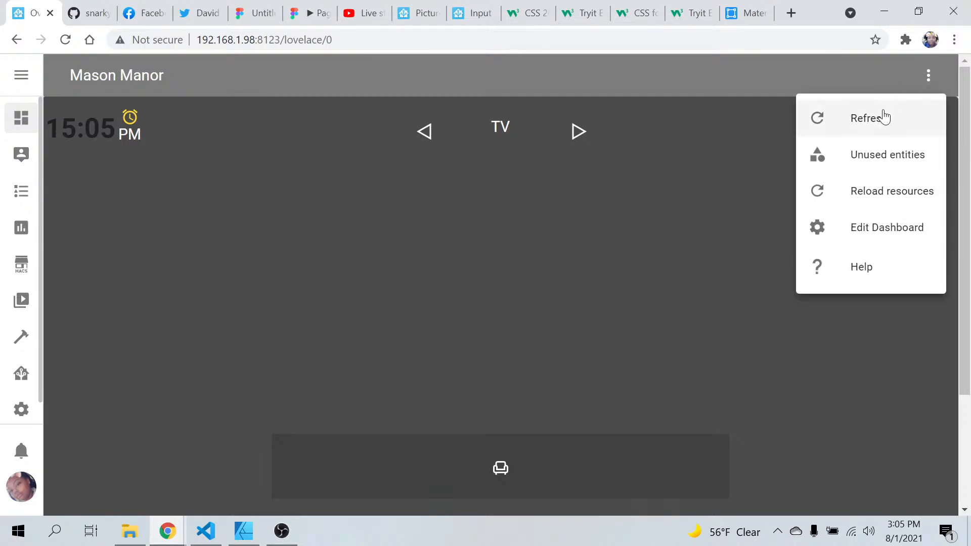
left_click(884, 117)
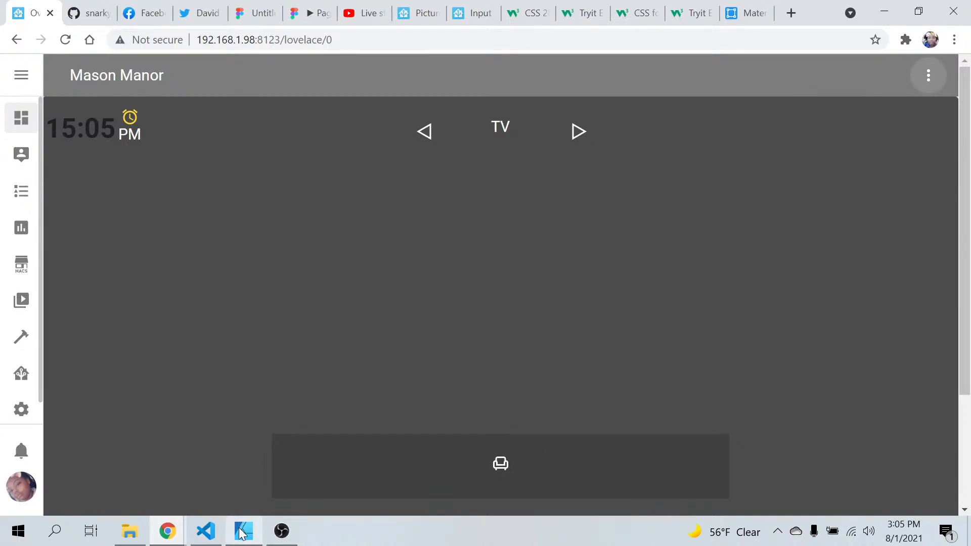
Set the sofa state-icon's top position to 74vh in Visual Studio Code and refresh the dashboard in Chrome
mouse_move(205, 531)
left_click(197, 455)
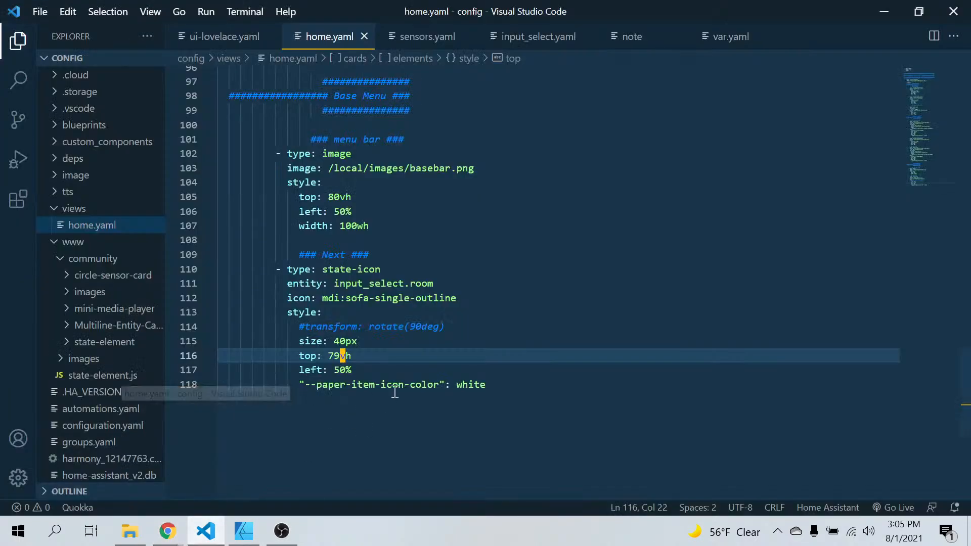
key("BackSpace")
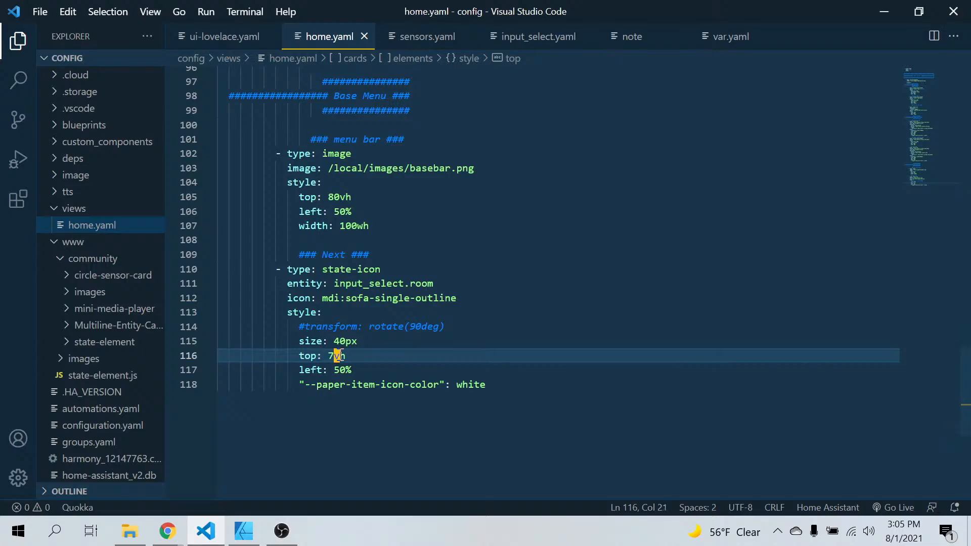
type("4")
left_click(167, 531)
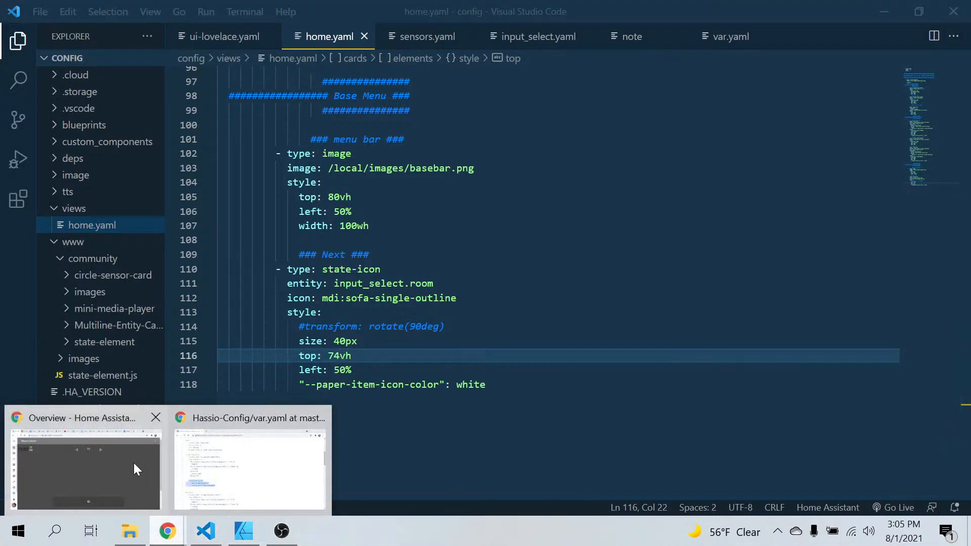
left_click(134, 462)
left_click(930, 78)
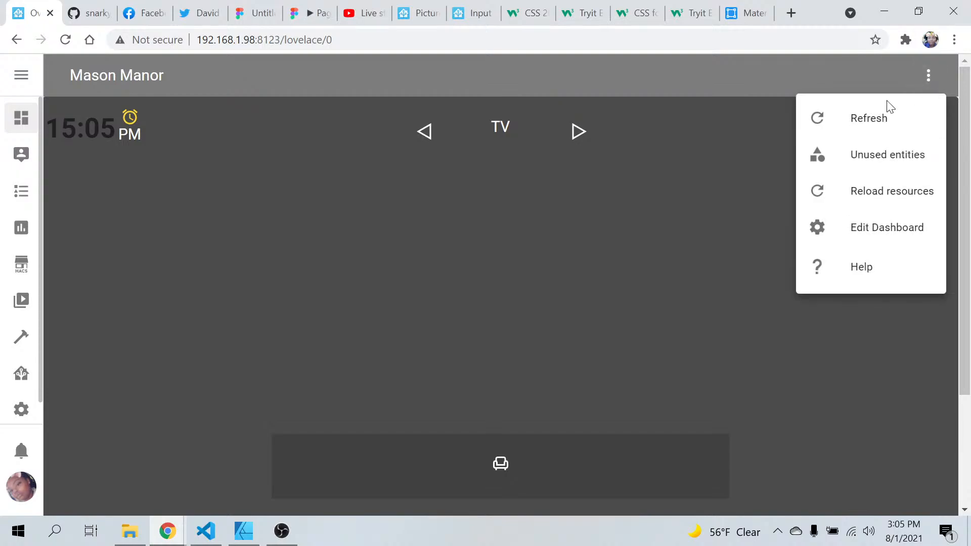
left_click(868, 125)
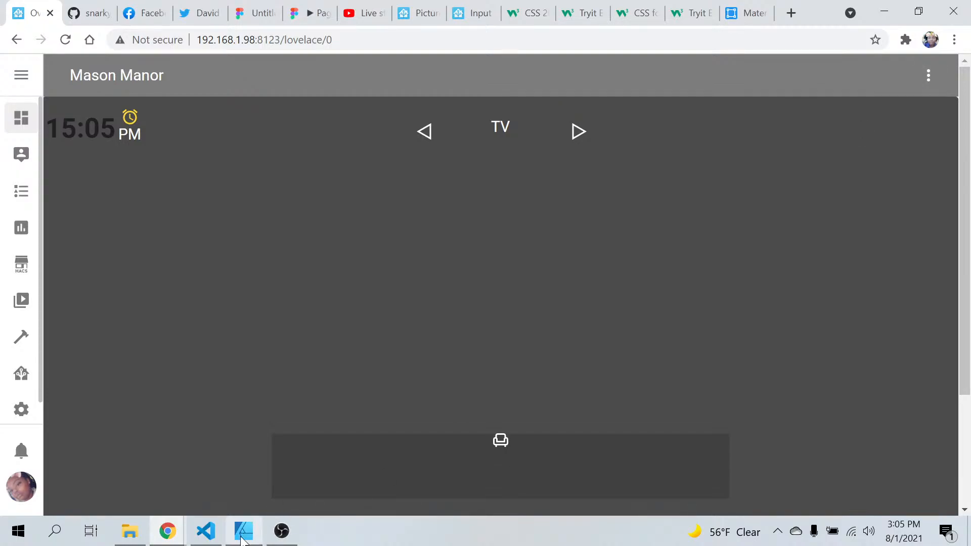
Switch to Visual Studio Code and set the sofa state-icon's top position to 76vh
left_click(206, 531)
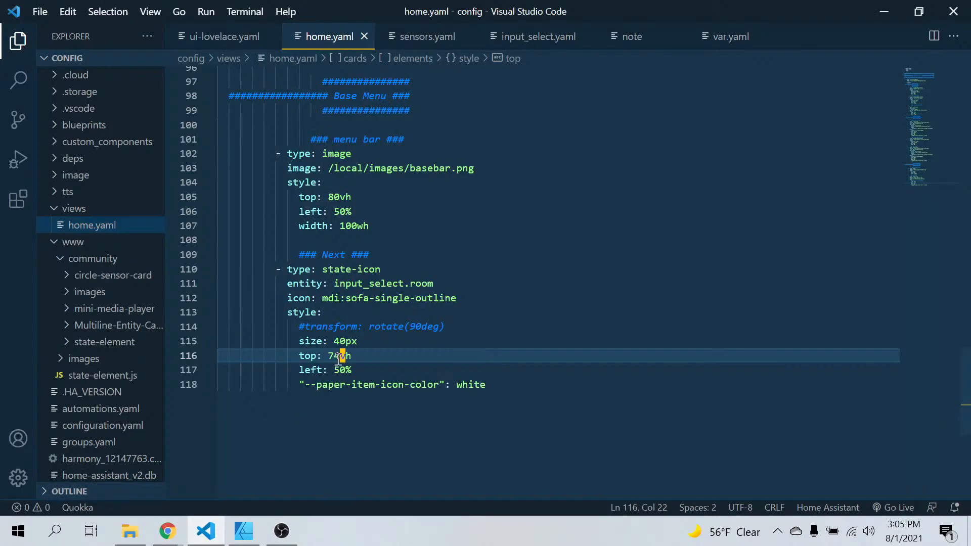
key("BackSpace")
type("6")
left_click(325, 448)
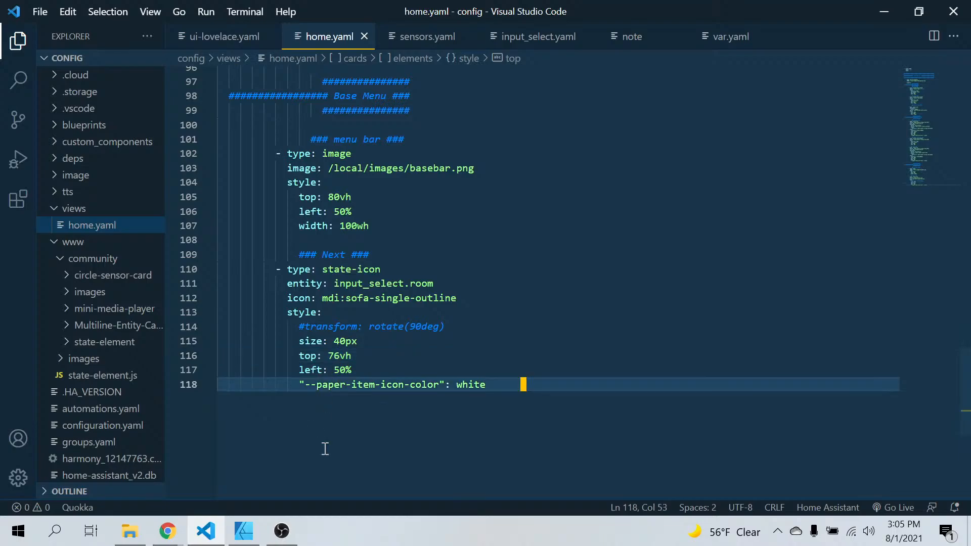
Refresh the Overview dashboard in Chrome to check the sofa icon's placement, and return to Visual Studio Code
left_click(166, 532)
left_click(132, 459)
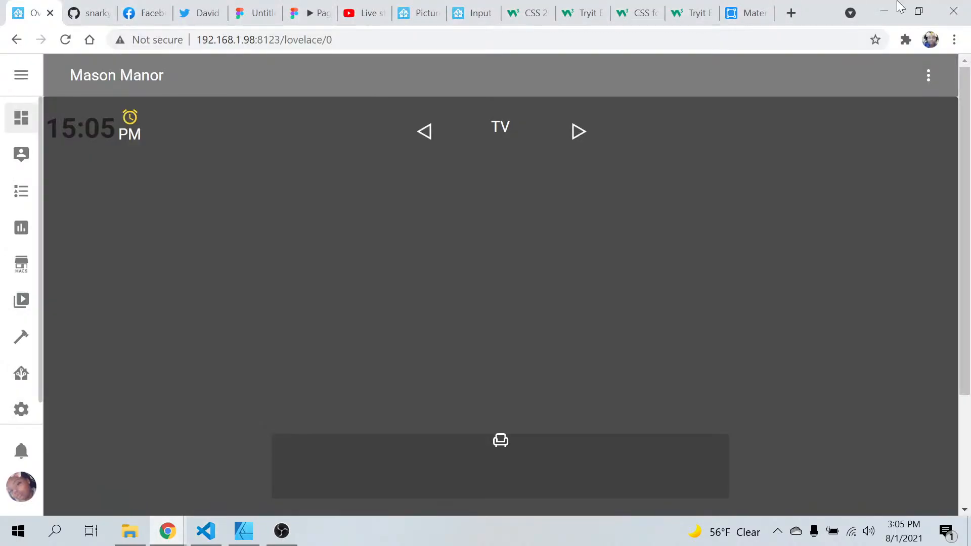
left_click(916, 80)
left_click(894, 114)
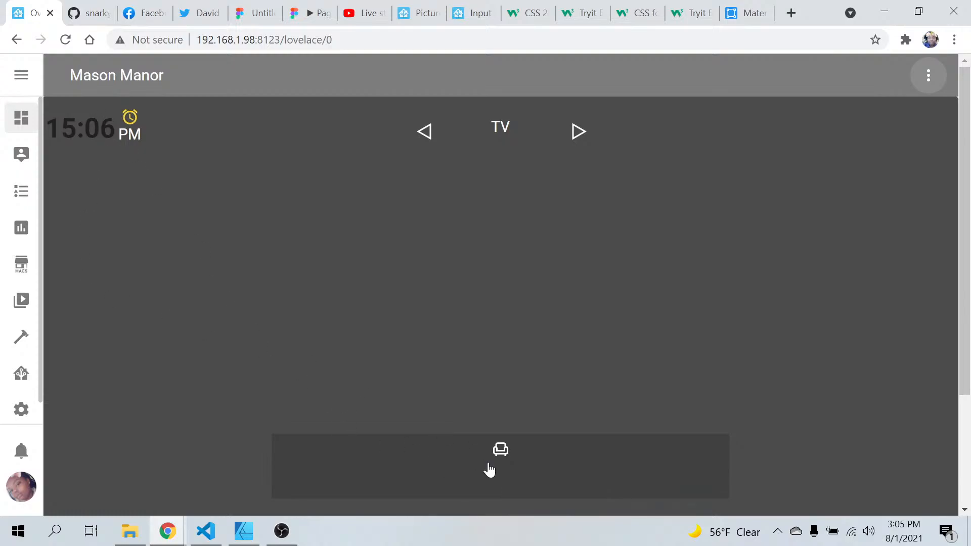
left_click(205, 540)
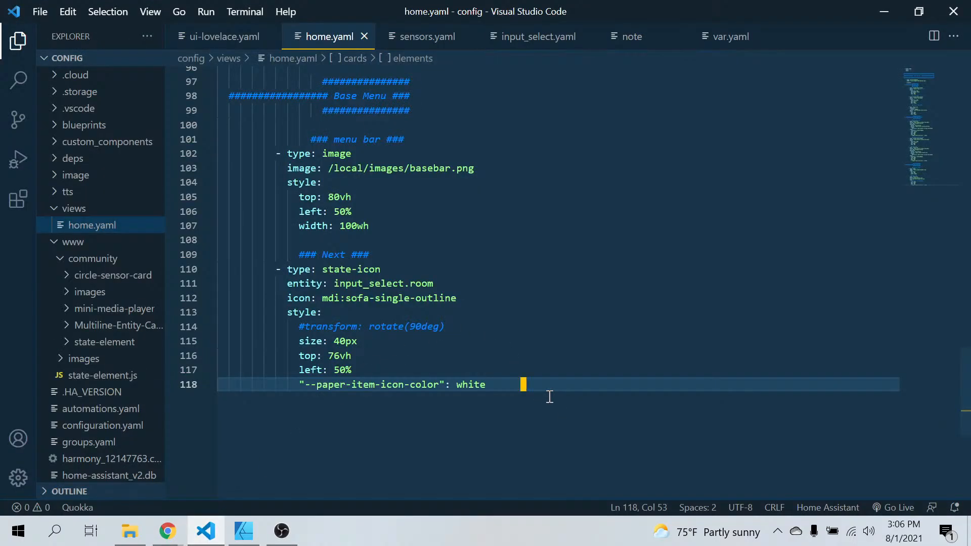
Duplicate the sofa state-icon block with its Next comment below the original, leaving a blank line between them
left_click_drag(526, 386, 213, 256)
right_click(272, 307)
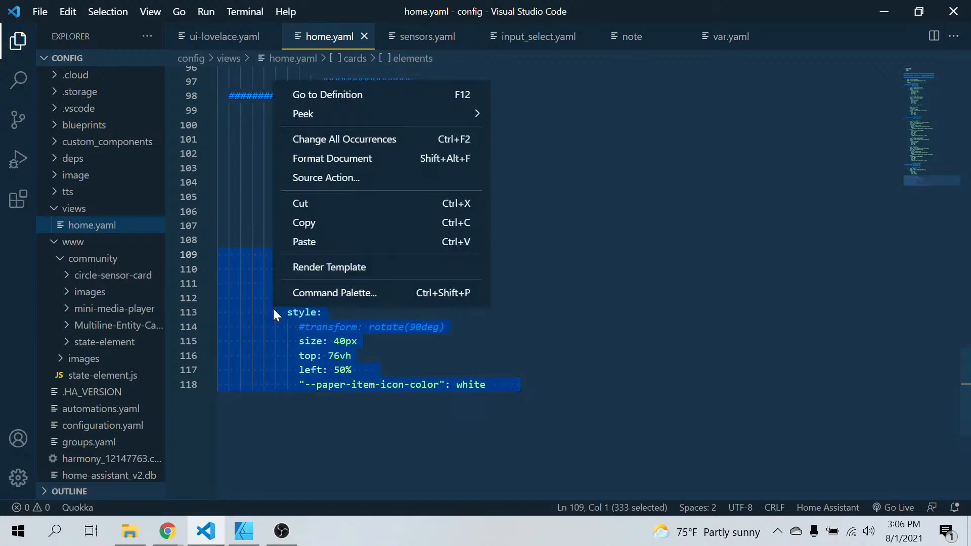
left_click(336, 223)
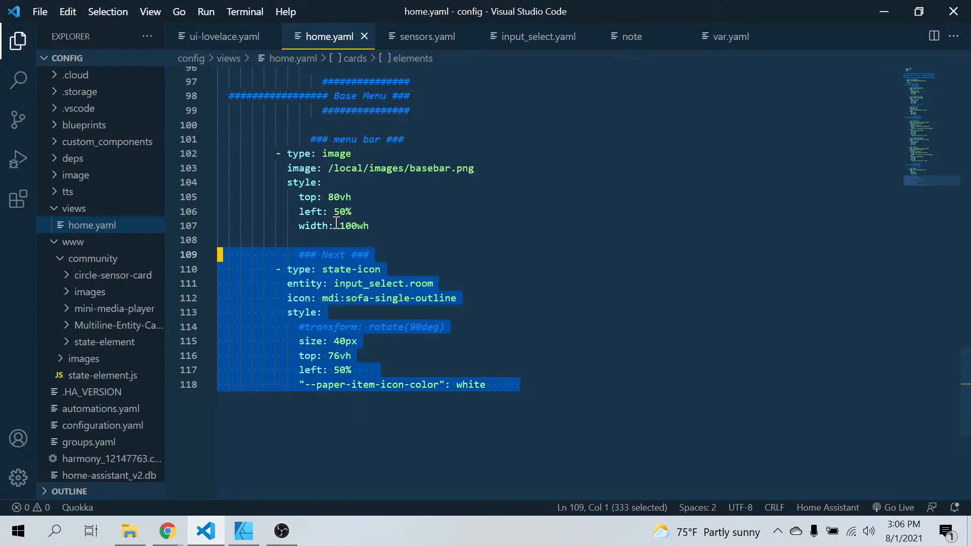
left_click(225, 424)
key("Return")
key("Return")
key("BackSpace")
key("BackSpace")
key("BackSpace")
key("BackSpace")
key("BackSpace")
key("BackSpace")
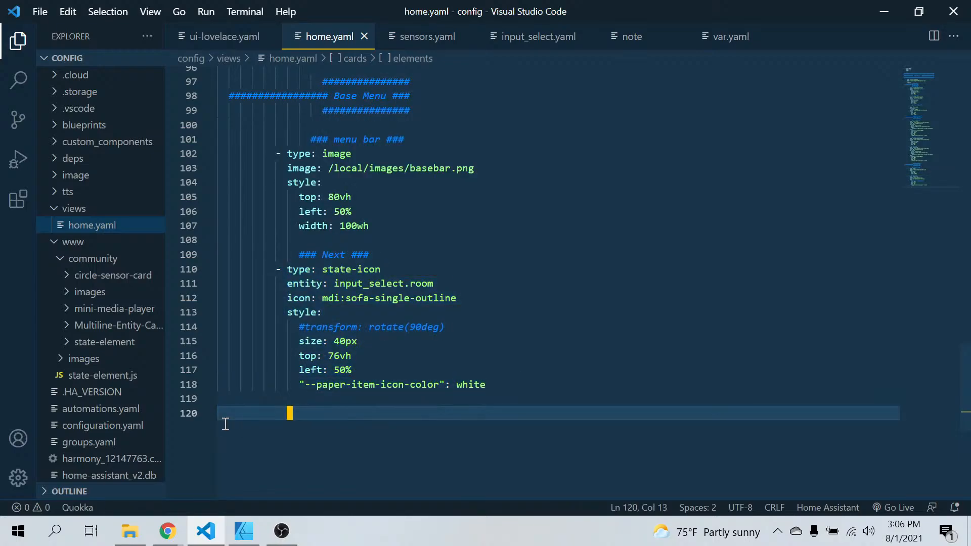
key("BackSpace")
key("ctrl+v")
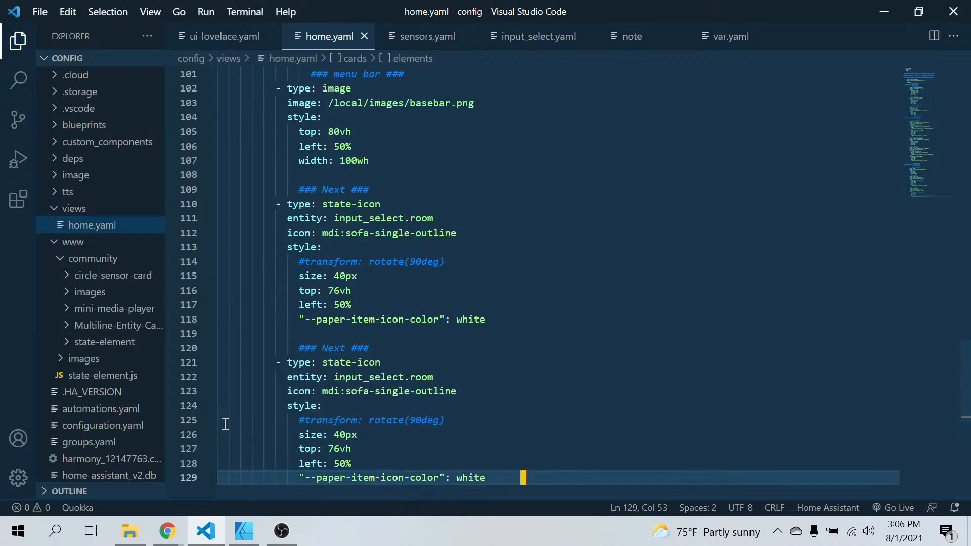
Change the first state-icon block's comment from Next to "Room Menu"
left_click(346, 190)
key("BackSpace")
key("BackSpace")
key("BackSpace")
key("BackSpace")
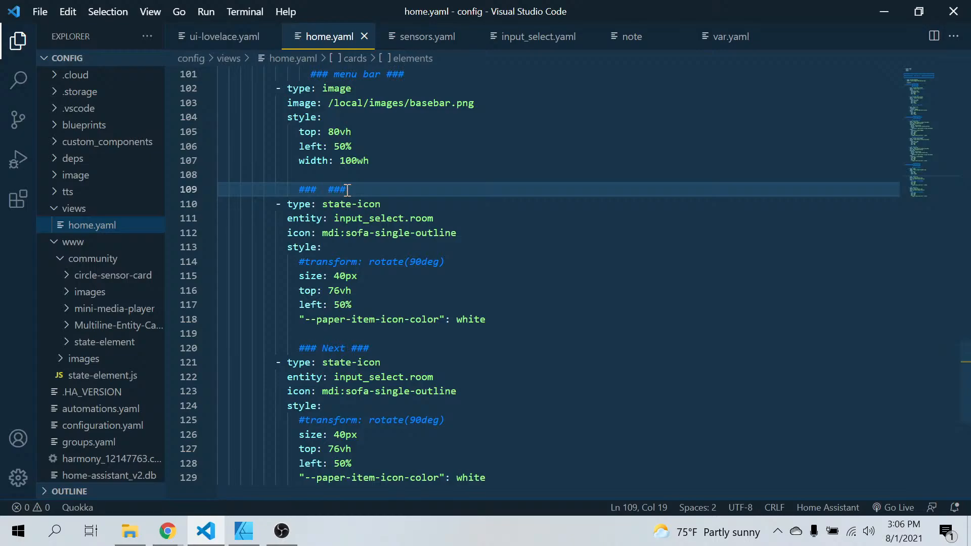
type("Room")
type(" Menu")
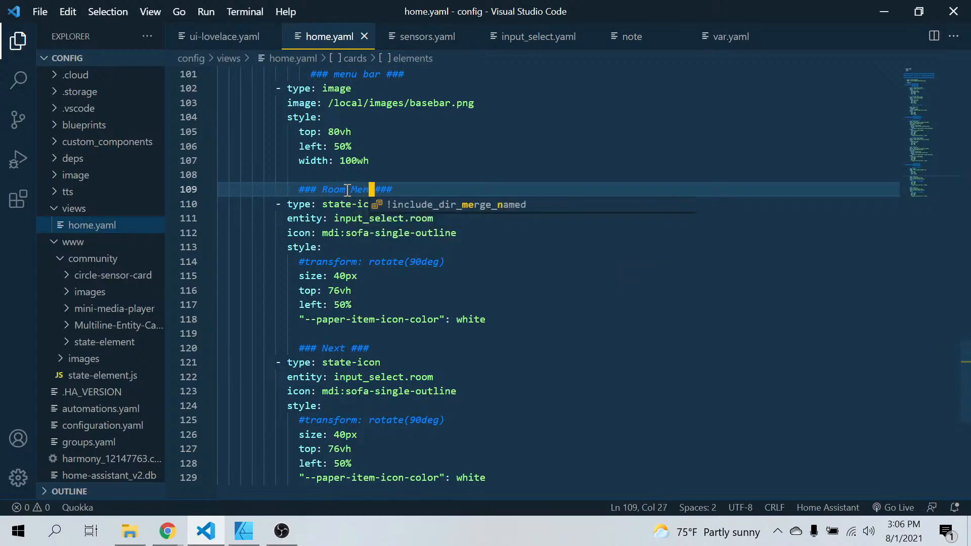
Change the duplicated state-icon block's comment to "Room Menu Name"
left_click(348, 347)
key("BackSpace")
key("BackSpace")
key("BackSpace")
key("BackSpace")
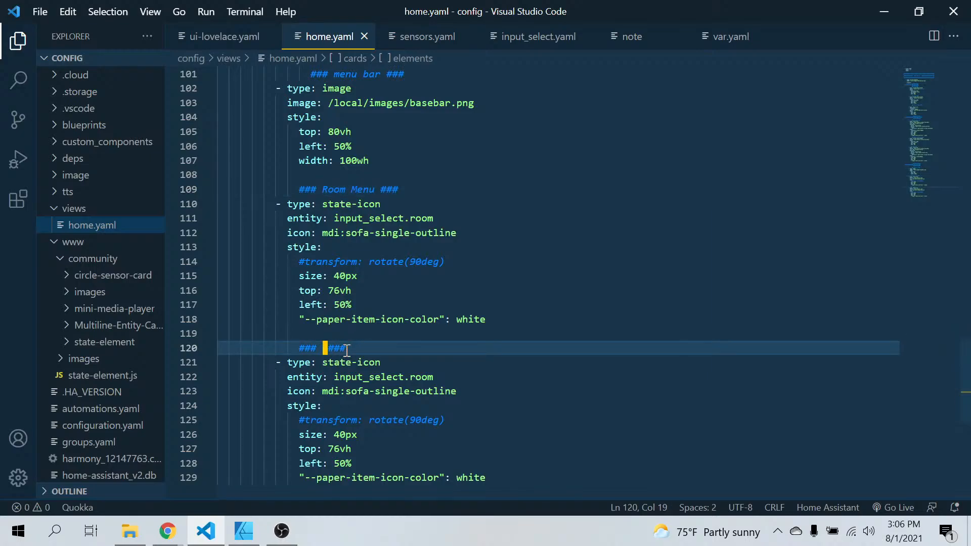
type("Roo")
type("m Men")
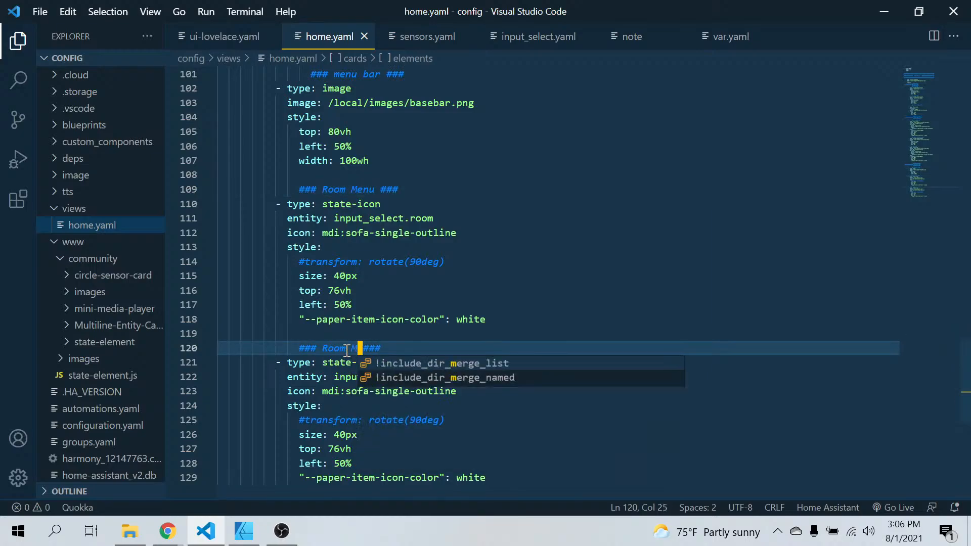
type("u Nam")
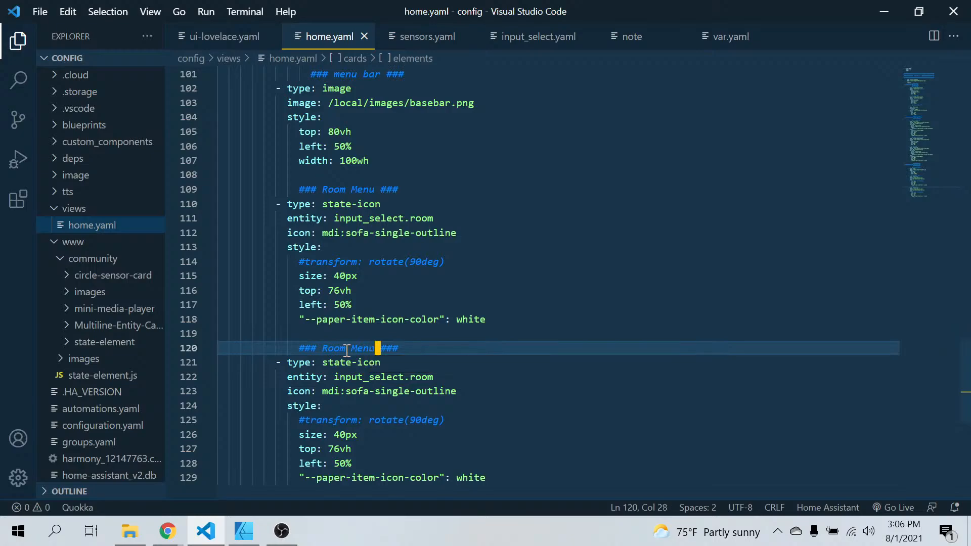
type("e")
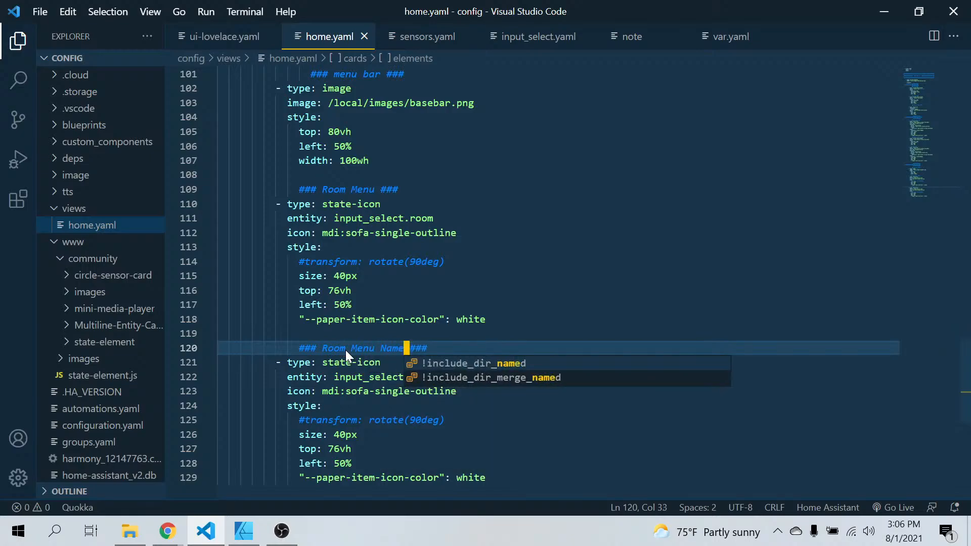
key("Escape")
Extend the first state-icon block's comment to read "Room Menu Icon"
left_click(382, 190)
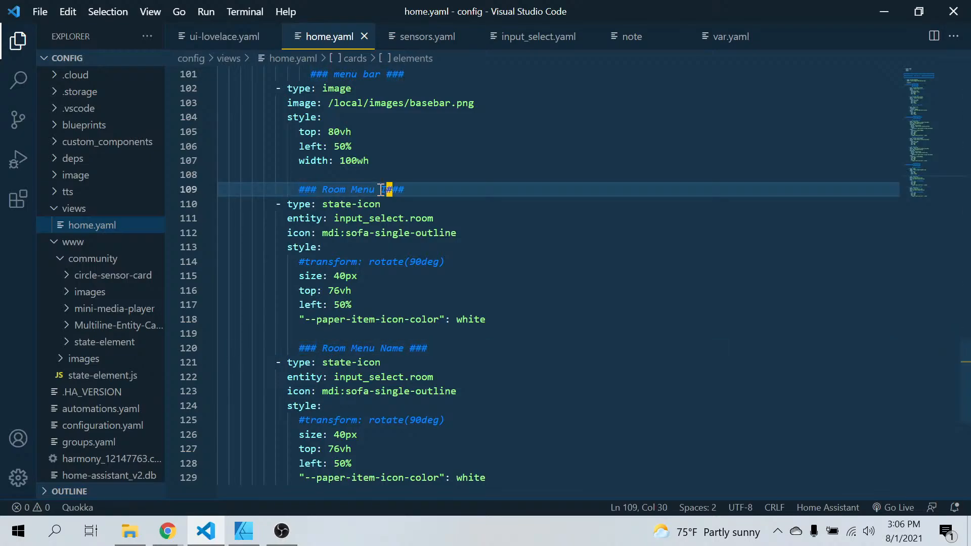
type("Icon")
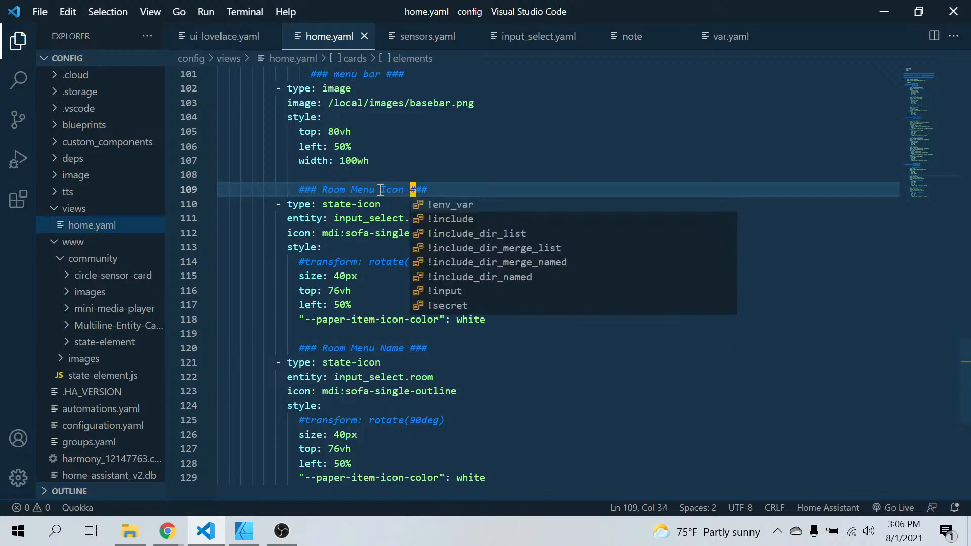
left_click(581, 470)
Replace the indentation of the hash line above the Base Menu heading with hash characters to span the banner's full width
scroll(581, 470, "up", 3)
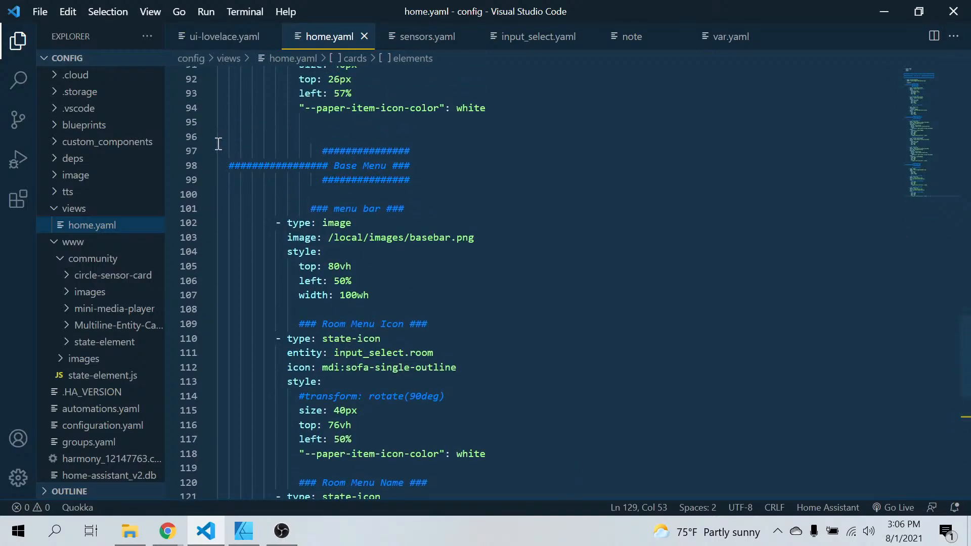
left_click_drag(219, 136, 437, 183)
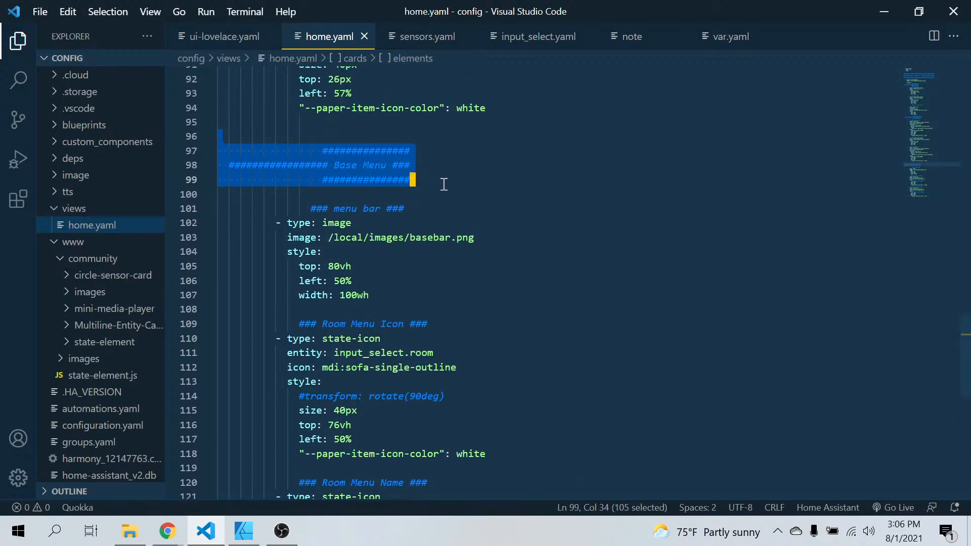
left_click(320, 151)
key("BackSpace")
key("BackSpace")
key("BackSpace")
key("BackSpace")
key("BackSpace")
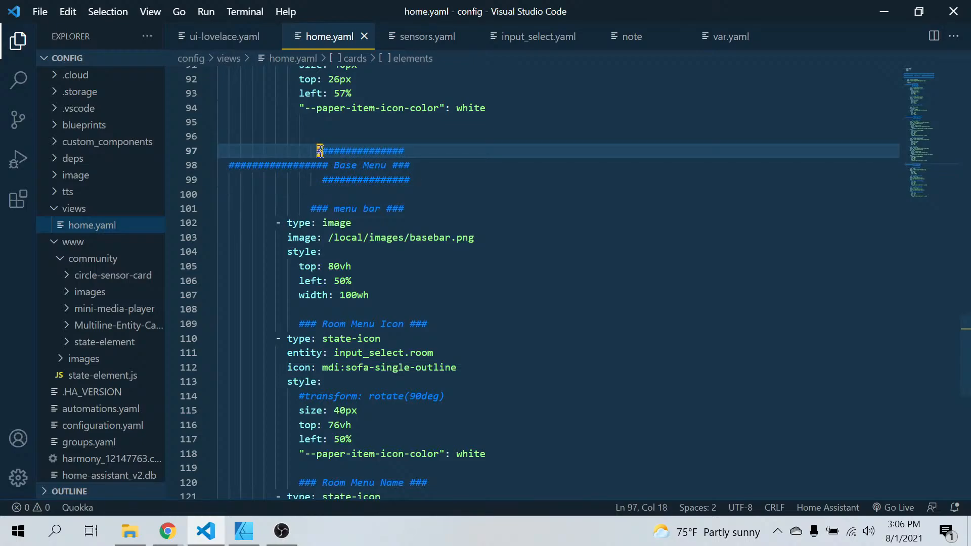
key("BackSpace")
key("BackSpace")
key("BackSpace")
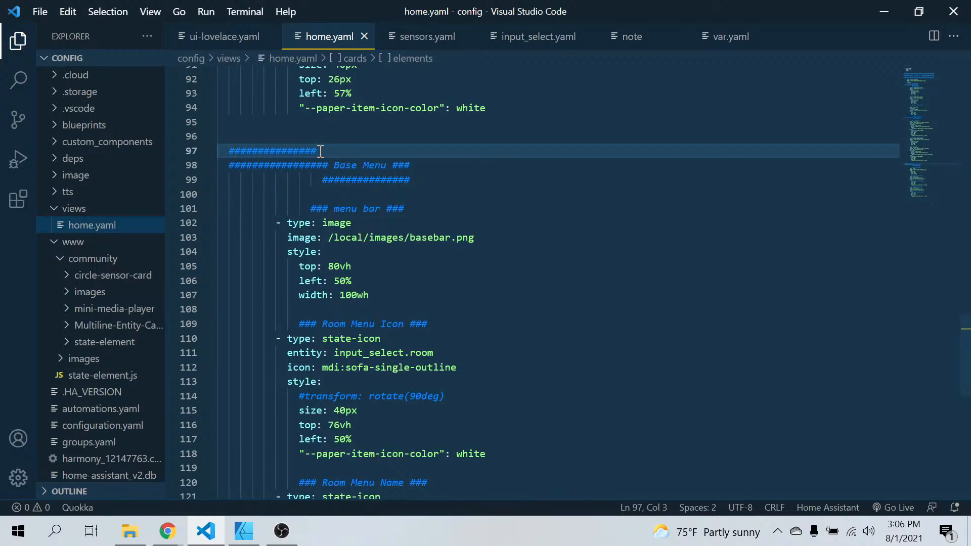
type("########################")
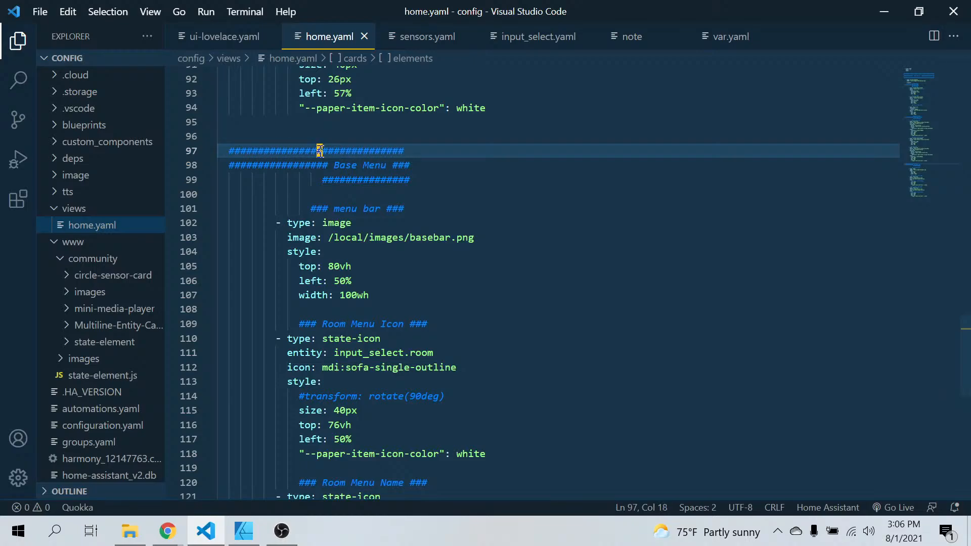
Fill the hash line below the Base Menu heading with hash characters to the banner's full width
left_click(323, 179)
key("BackSpace")
key("BackSpace")
key("BackSpace")
key("BackSpace")
key("BackSpace")
key("BackSpace")
key("BackSpace")
key("BackSpace")
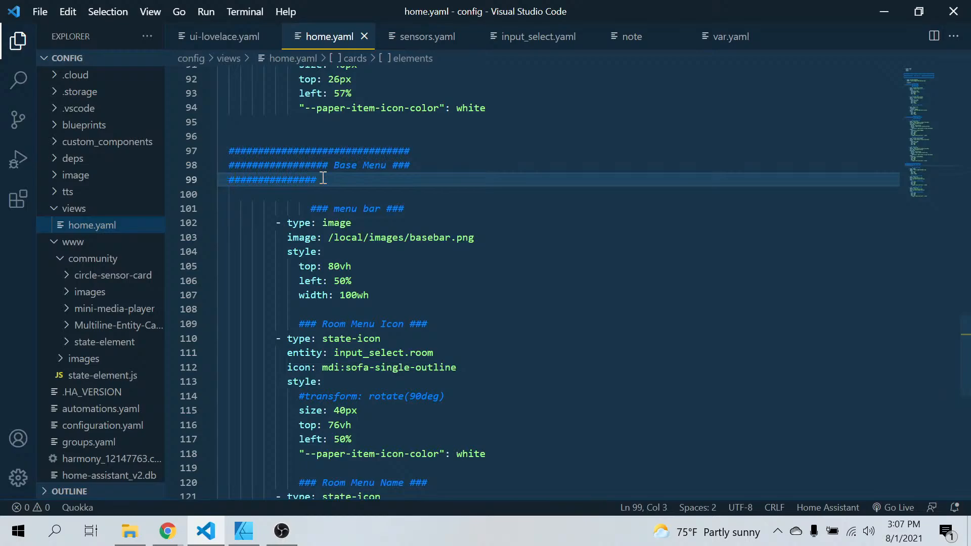
type("#############")
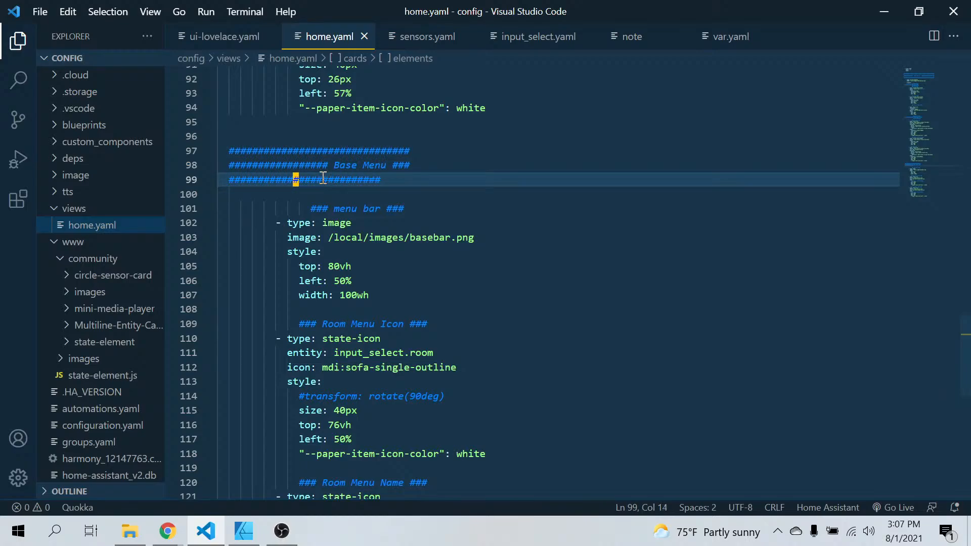
type("####")
key("BackSpace")
Copy the three-line Base Menu banner and paste it on a new line above the Room Menu Icon comment
left_click(429, 179)
left_click_drag(428, 178, 213, 151)
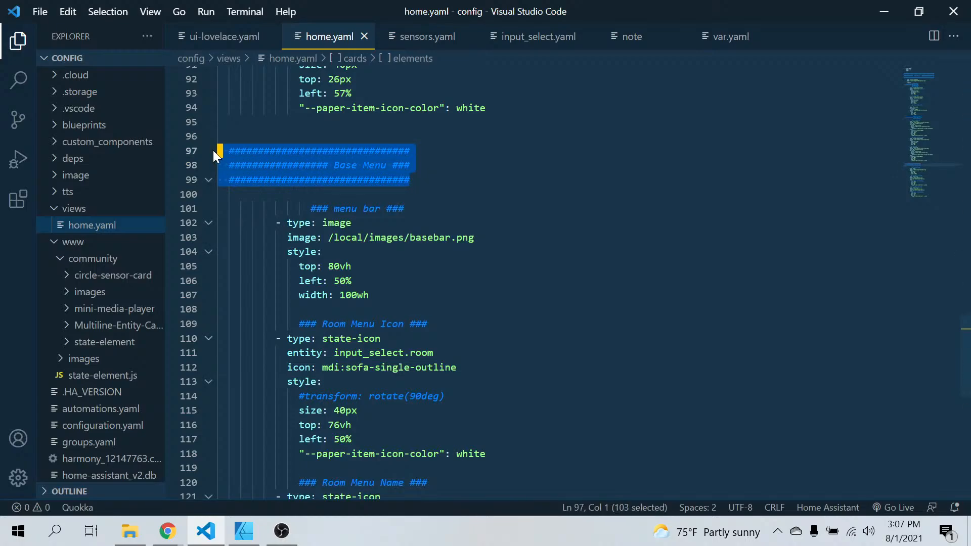
right_click(282, 169)
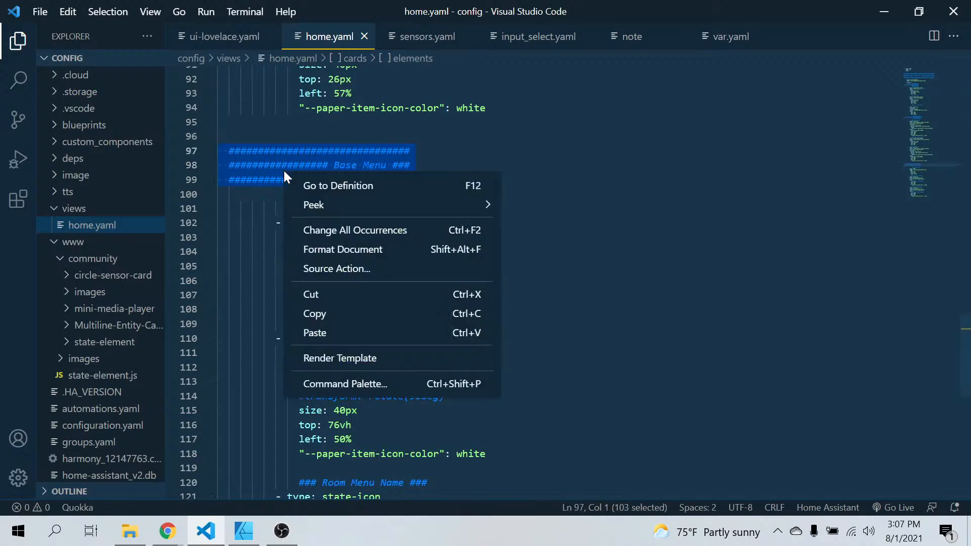
left_click(325, 316)
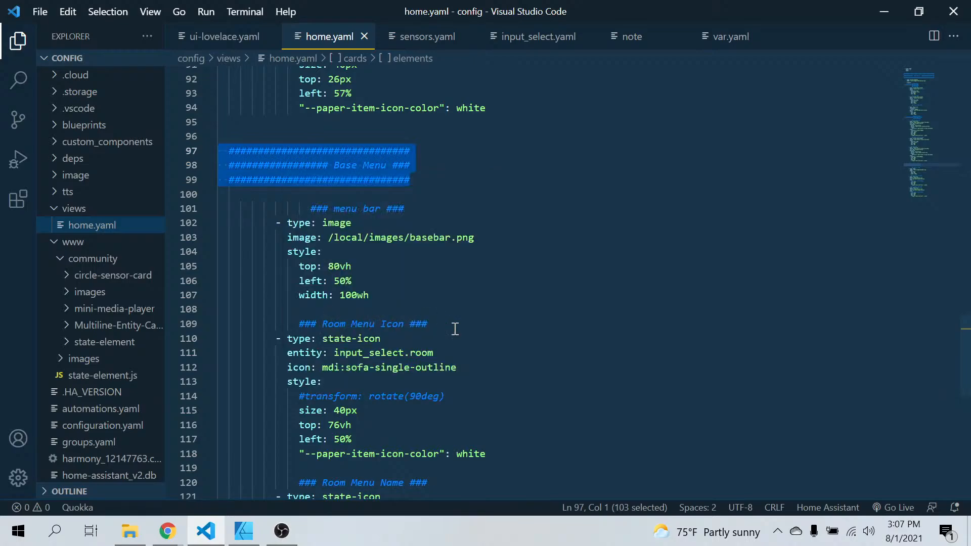
left_click(225, 311)
key("Return")
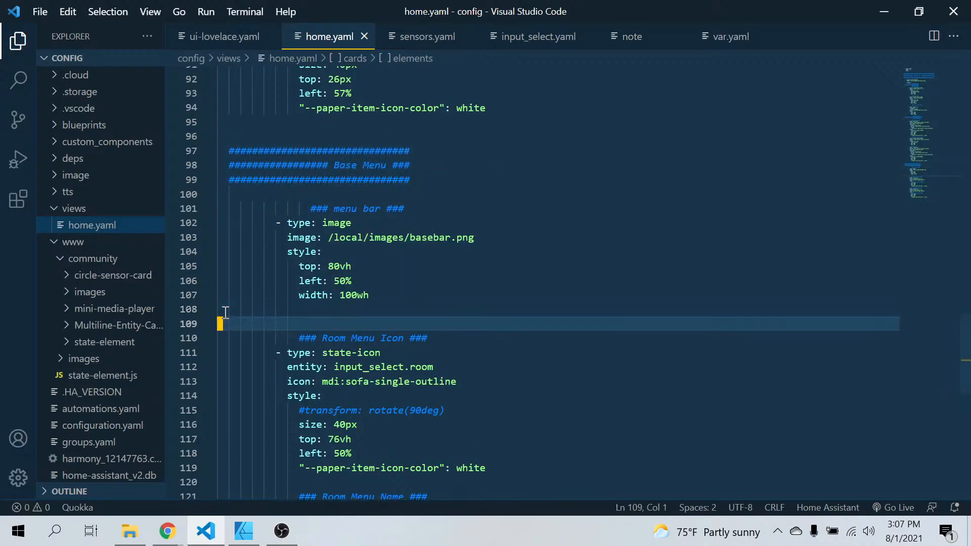
key("ctrl+v")
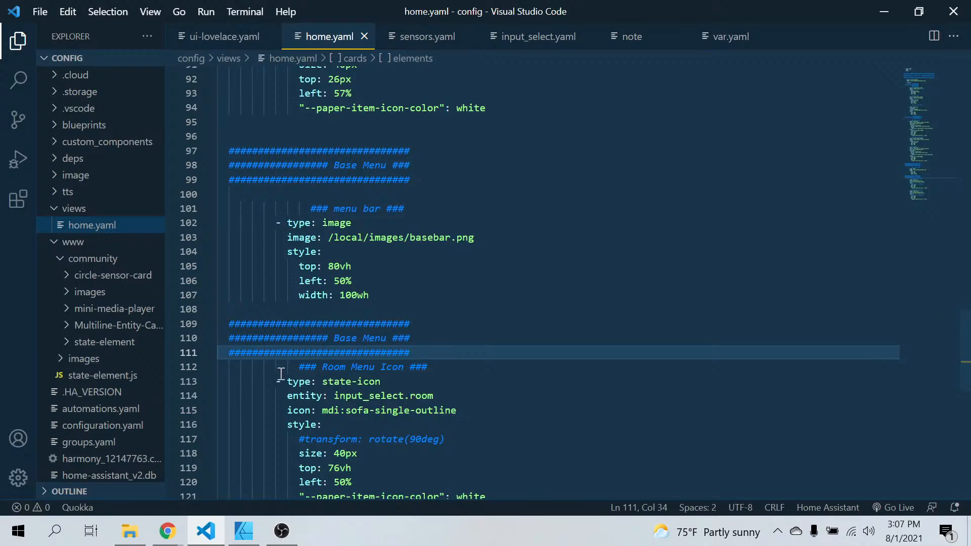
Rename the heading of the copied banner to "Room Button"
left_click(363, 339)
key("Left")
key("BackSpace")
key("BackSpace")
key("BackSpace")
key("BackSpace")
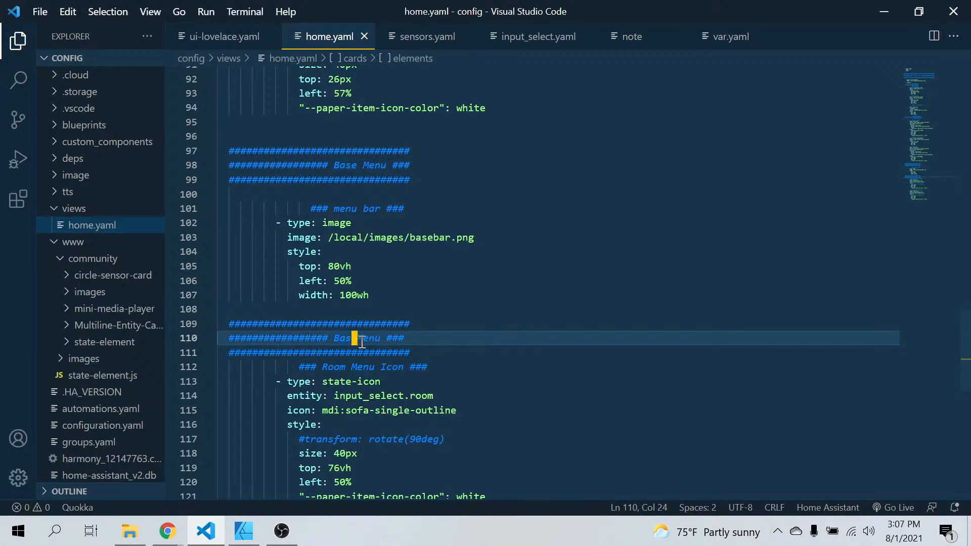
type("Room")
key("Right")
key("Delete")
key("Delete")
key("Delete")
key("Delete")
type("Button")
Trim the leading hashes from the line below the Room Button heading and indent the remainder to line up with the title
left_click(330, 353)
key("BackSpace")
key("BackSpace")
key("BackSpace")
key("BackSpace")
key("BackSpace")
key("BackSpace")
key("BackSpace")
key("BackSpace")
key("BackSpace")
key("BackSpace")
key("BackSpace")
key("BackSpace")
key("BackSpace")
key("BackSpace")
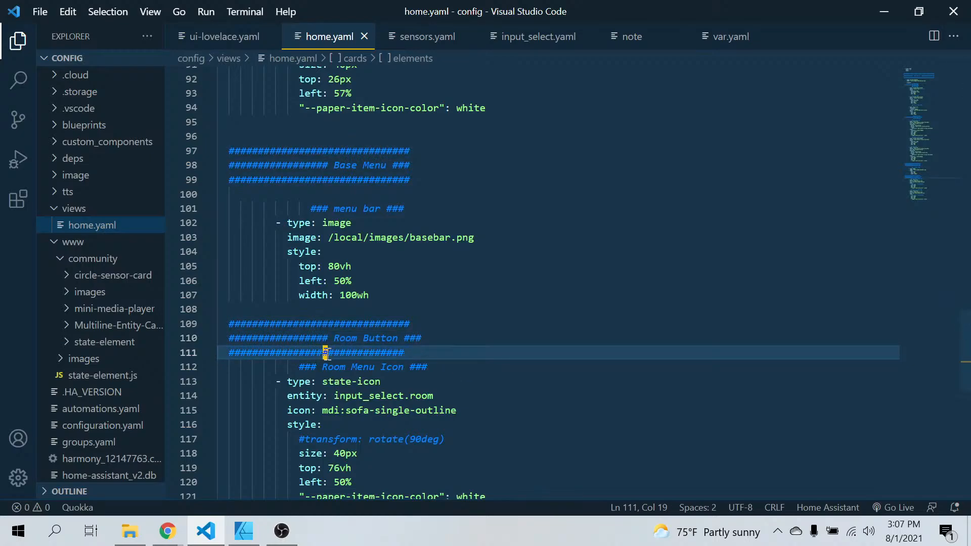
key("BackSpace")
key("BackSpace")
key("BackSpace")
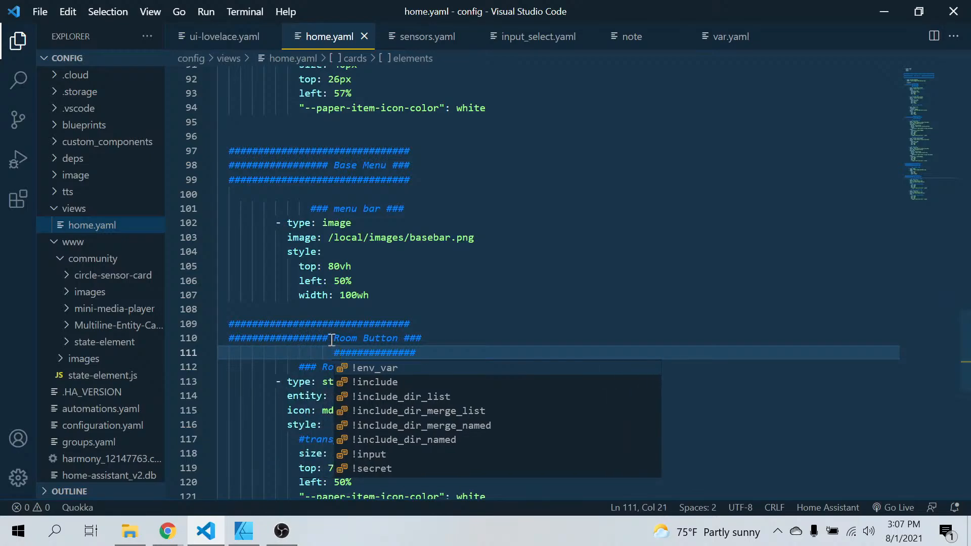
Shorten the hash line above the Room Button heading and indent it to start at the heading's title text
left_click(334, 323)
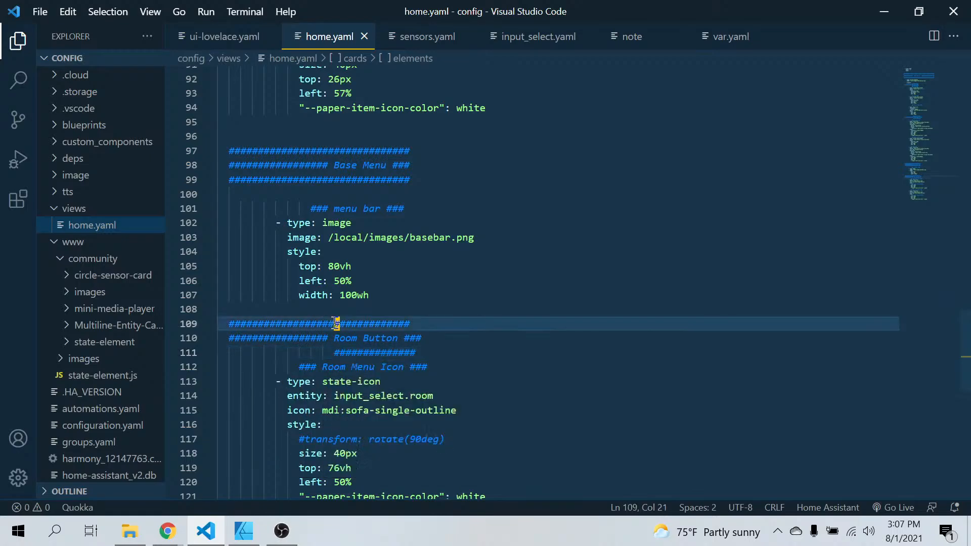
key("BackSpace")
key("BackSpace")
key("BackSpace")
key("BackSpace")
key("BackSpace")
key("BackSpace")
key("BackSpace")
key("BackSpace")
key("BackSpace")
key("BackSpace")
key("BackSpace")
key("BackSpace")
key("BackSpace")
key("BackSpace")
key("BackSpace")
key("BackSpace")
key("BackSpace")
key("BackSpace")
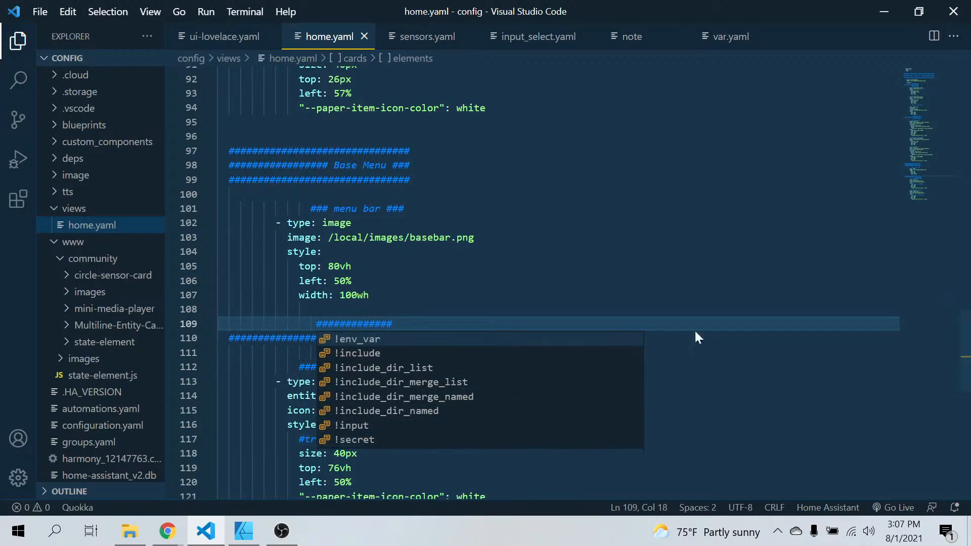
key("Escape")
left_click(567, 253)
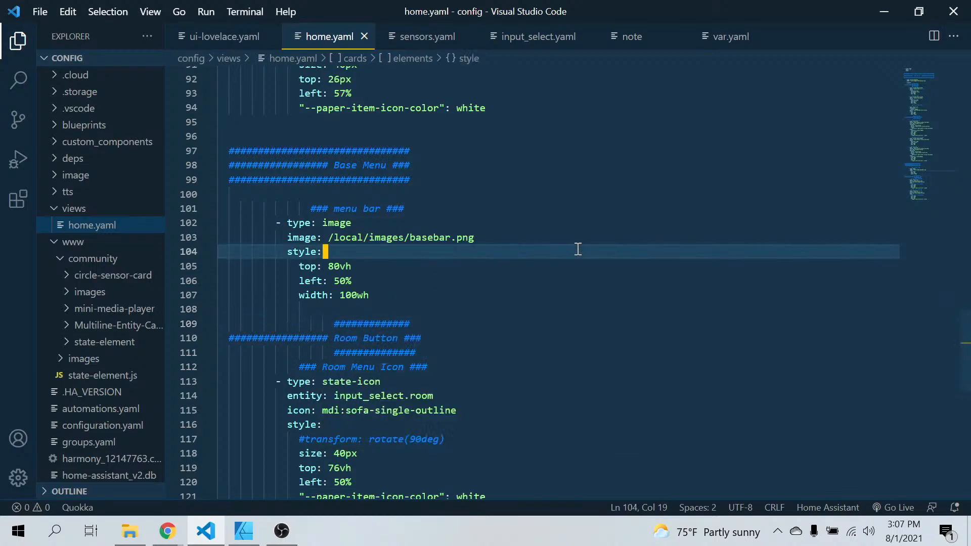
Insert two blank lines between the Room Button banner and the Room Menu Icon comment
left_click(443, 354)
key("Return")
key("Return")
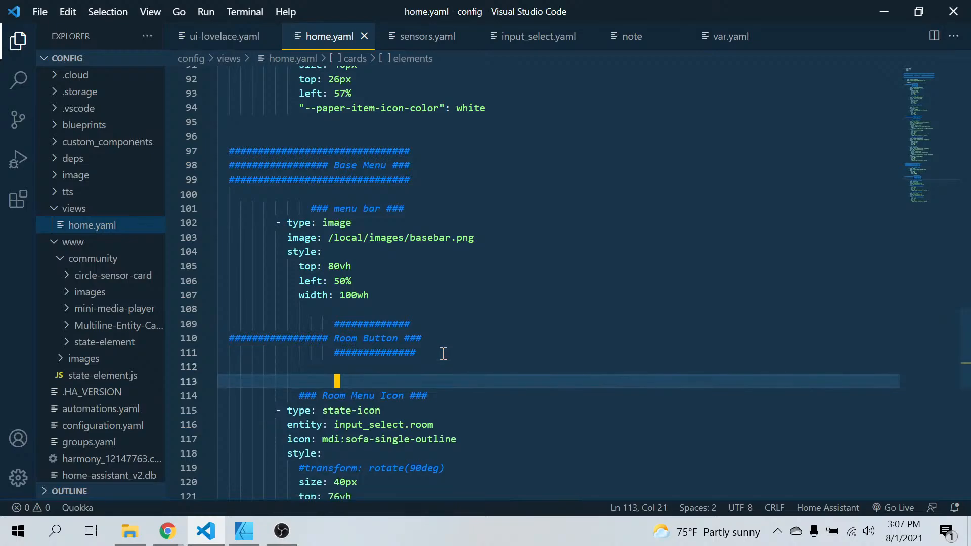
scroll(305, 378, "up", 2)
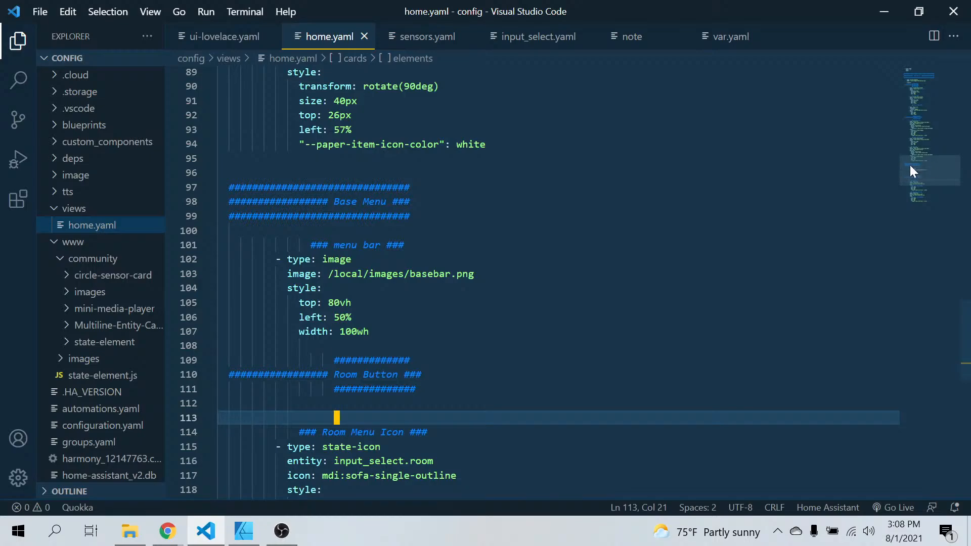
scroll(604, 245, "down", 5)
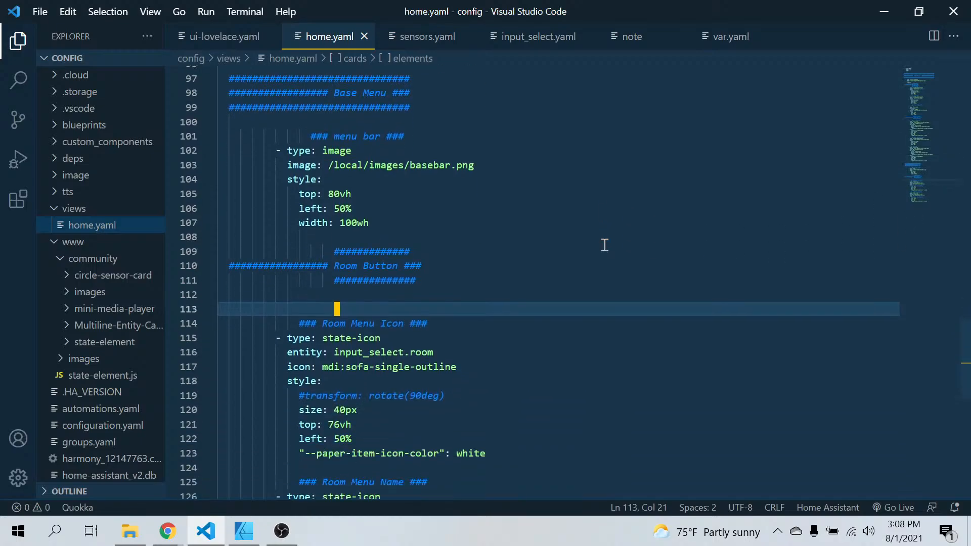
scroll(604, 244, "down", 2)
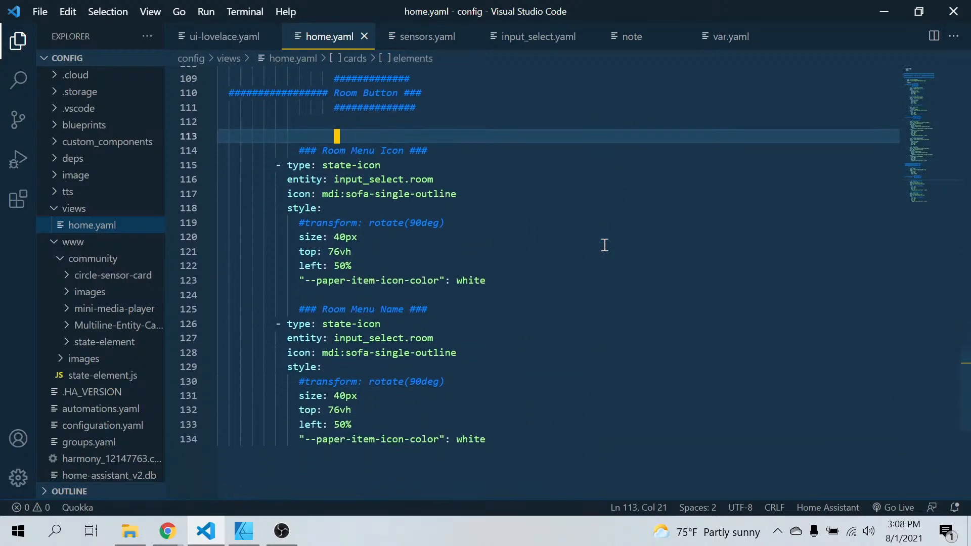
scroll(604, 244, "down", 2)
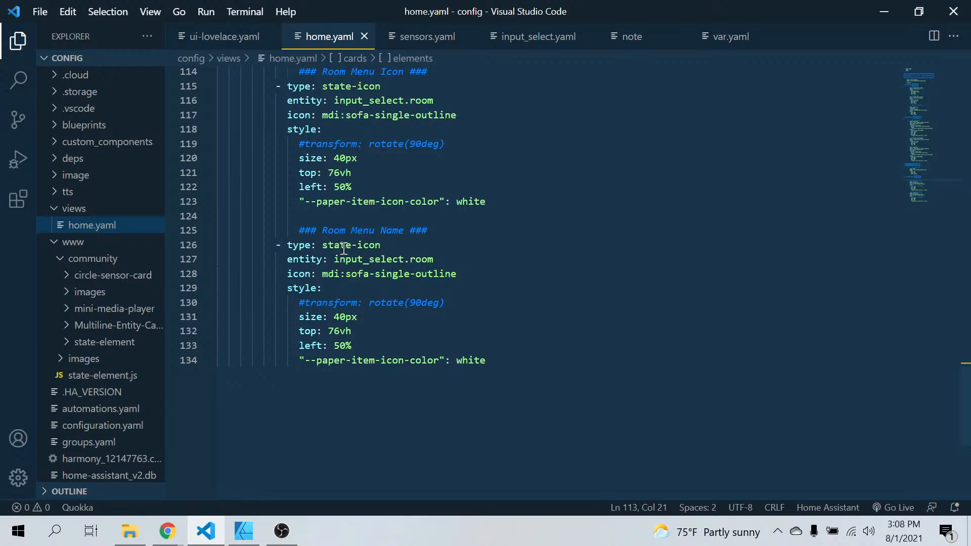
Change the Room Menu Name element's type from state-icon to state
left_click(385, 245)
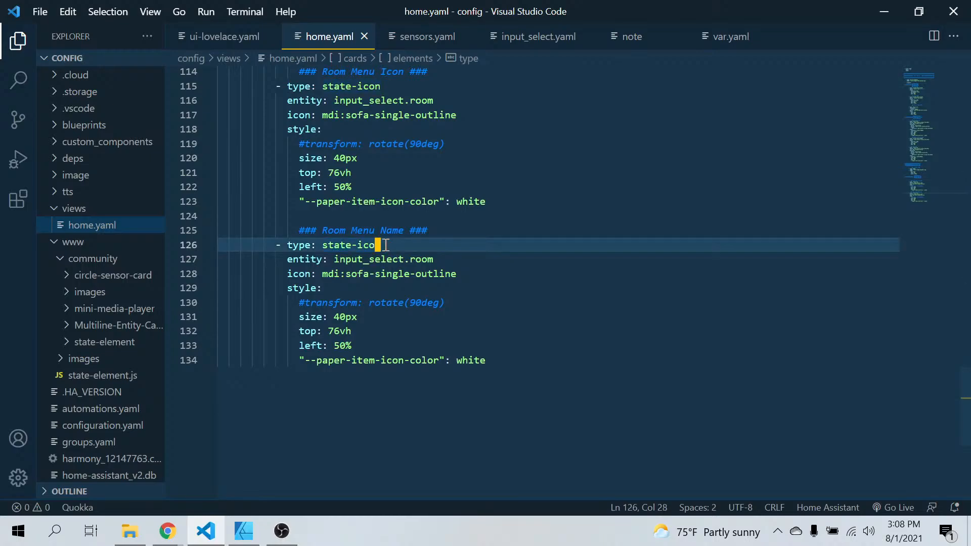
key("BackSpace")
key("BackSpace")
key("BackSpace")
key("BackSpace")
key("BackSpace")
Set the Room Menu Name element's top position to 80vh
left_click(337, 331)
key("BackSpace")
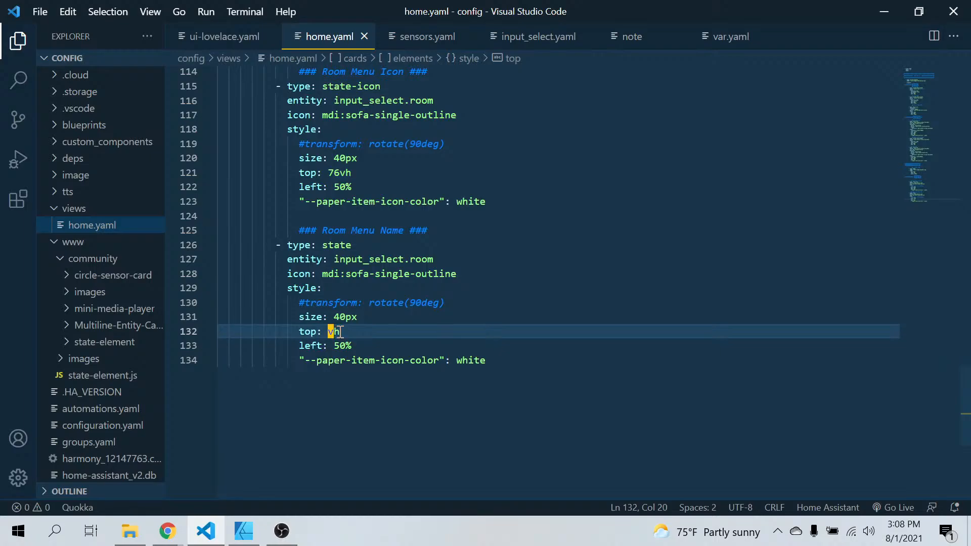
key("Delete")
type("80")
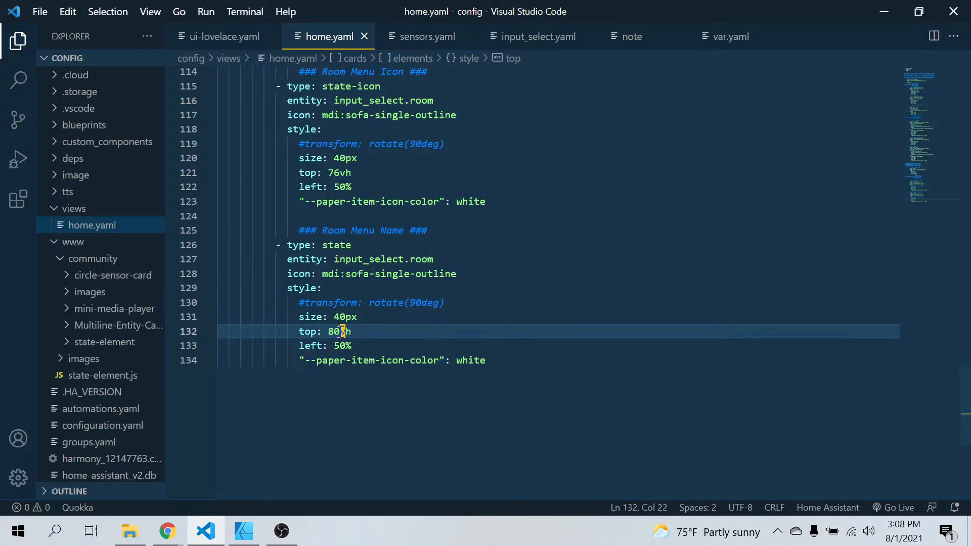
Switch to Chrome, refresh the Home Assistant dashboard and examine how the new room name element renders in the bottom menu bar
left_click(167, 531)
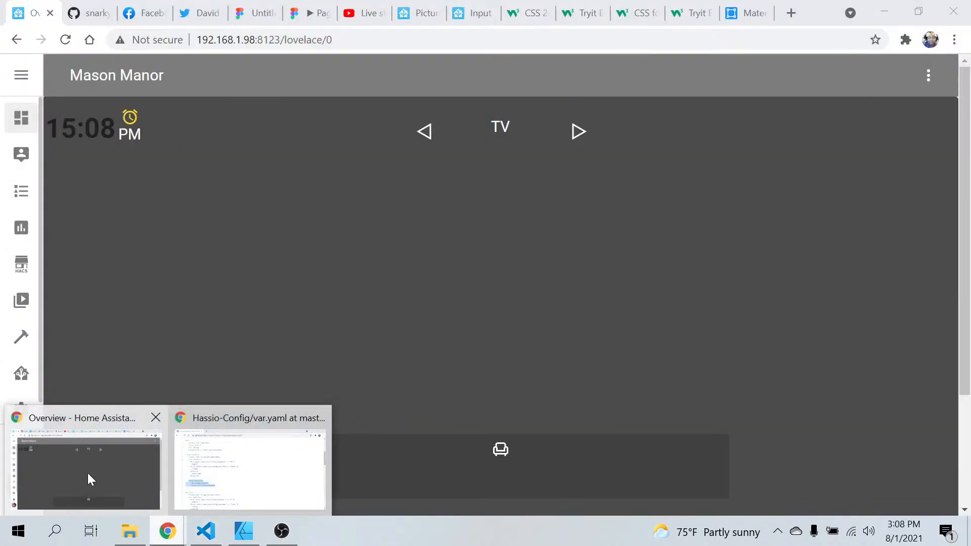
left_click(87, 472)
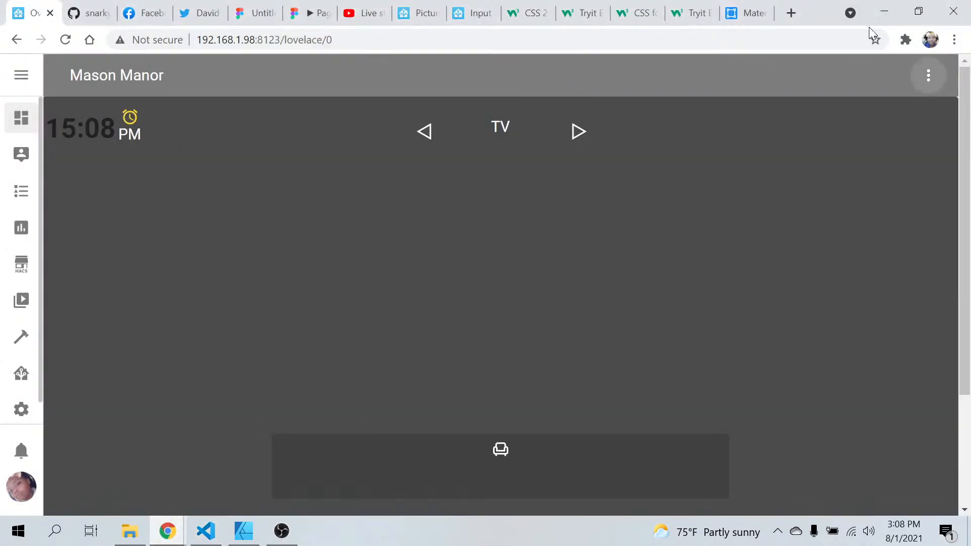
left_click(928, 75)
left_click(860, 124)
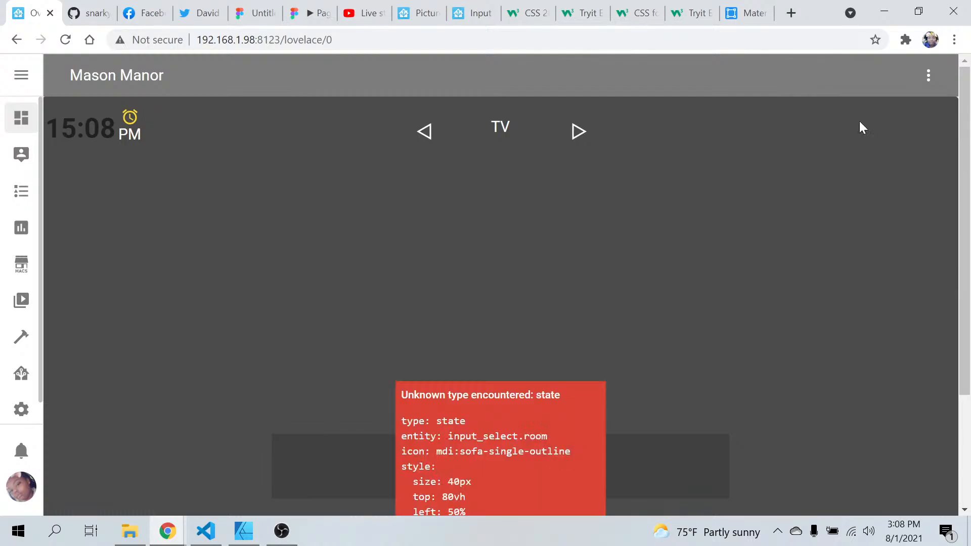
scroll(522, 411, "down", 3)
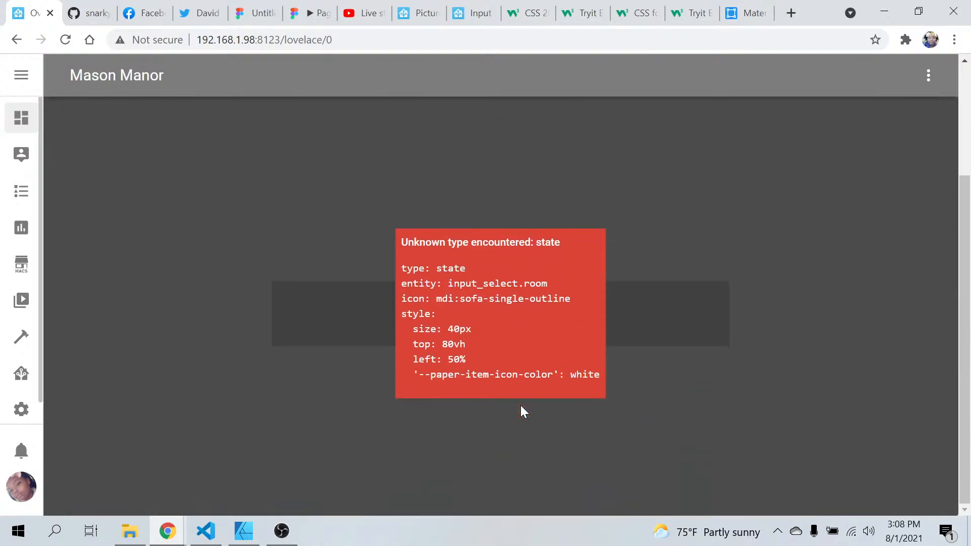
scroll(521, 407, "up", 1)
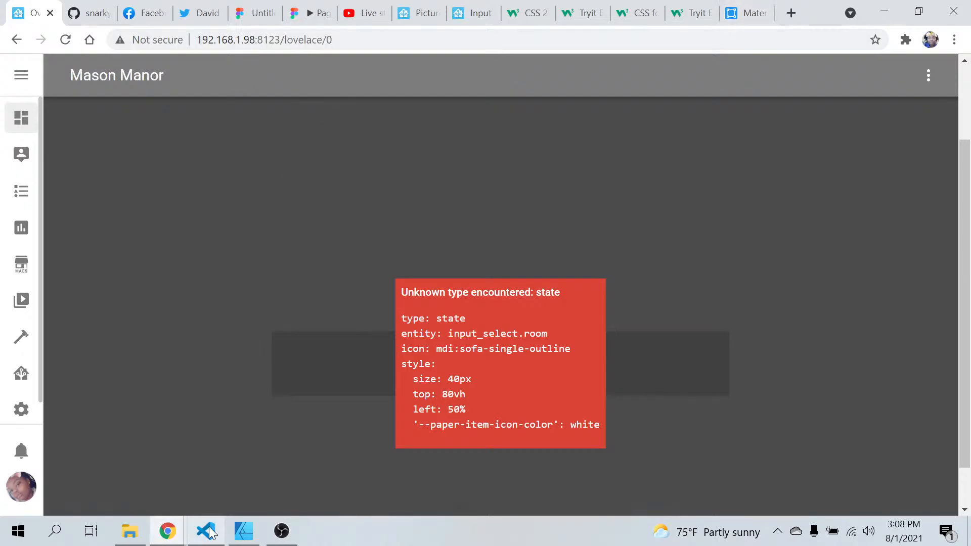
Return to home.yaml in Visual Studio Code and copy the custom:state-element type from the Media Selection element
mouse_move(204, 543)
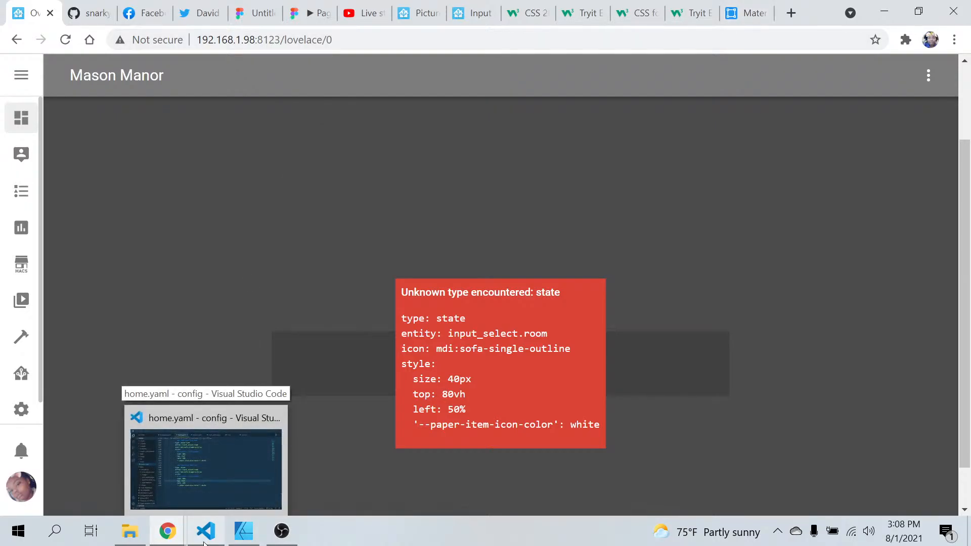
left_click(205, 543)
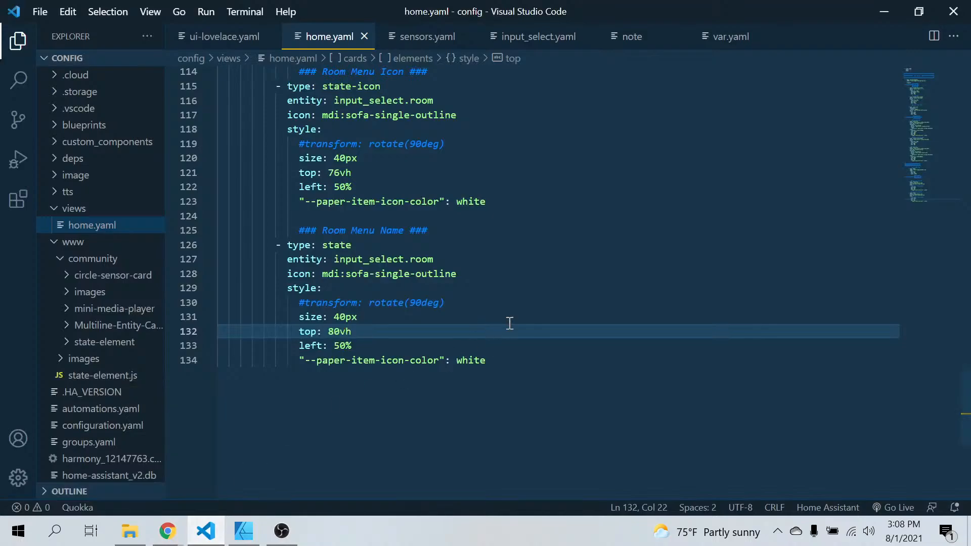
scroll(510, 323, "up", 5)
scroll(509, 324, "up", 10)
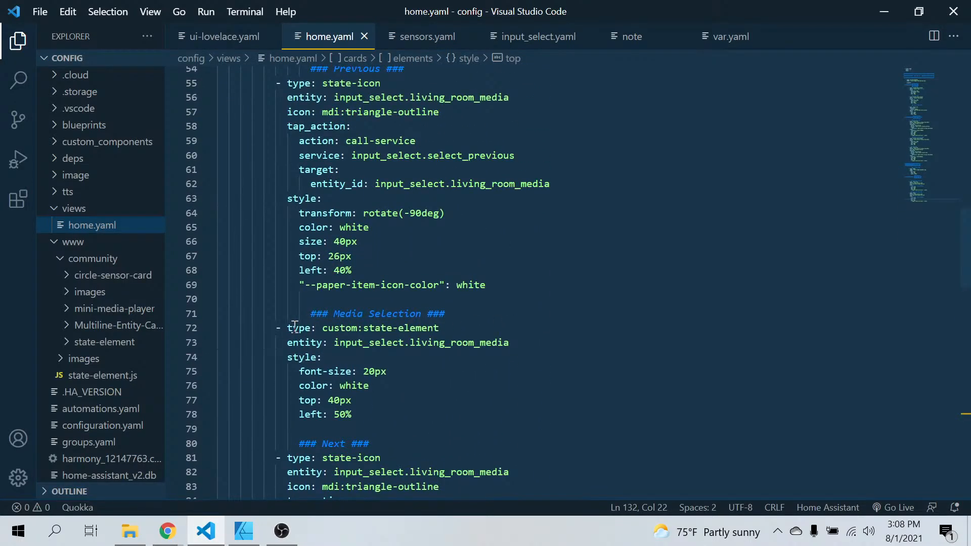
left_click(328, 327)
left_click_drag(333, 328, 472, 325)
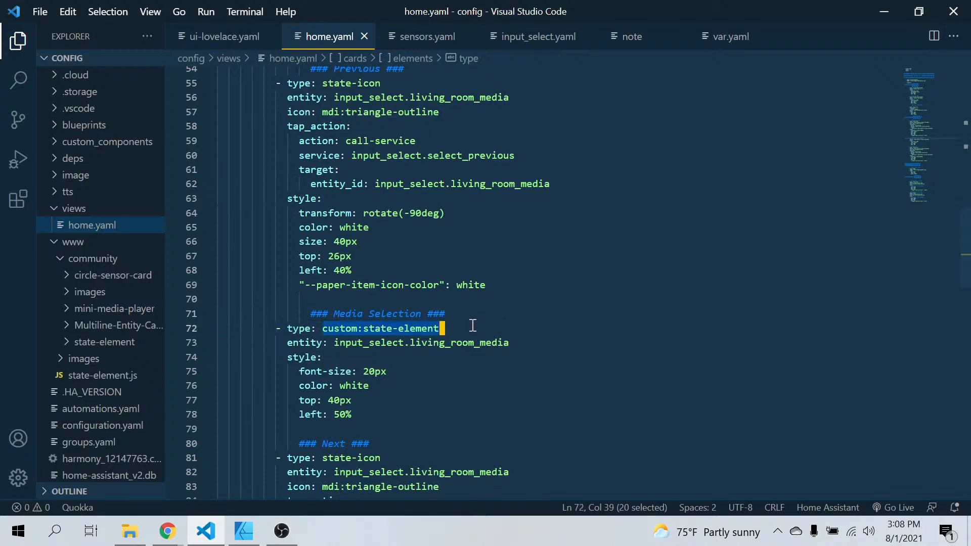
right_click(416, 326)
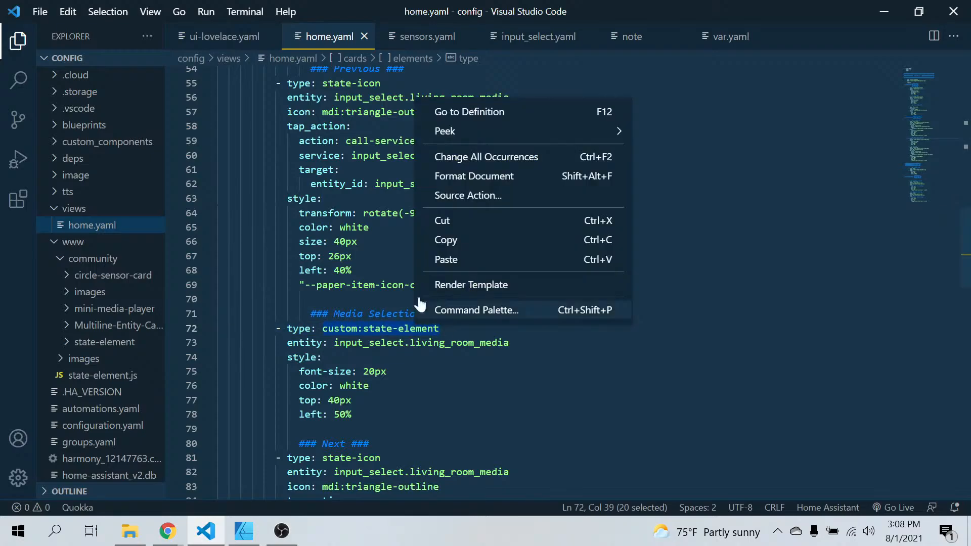
left_click(472, 241)
Replace the Room Menu Name element's type with the copied custom:state-element
scroll(470, 229, "down", 15)
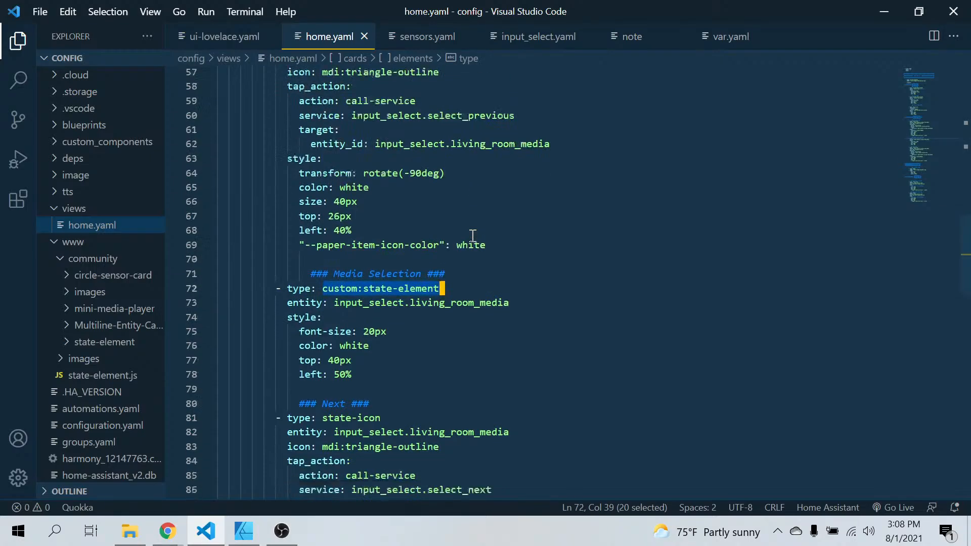
scroll(471, 229, "down", 4)
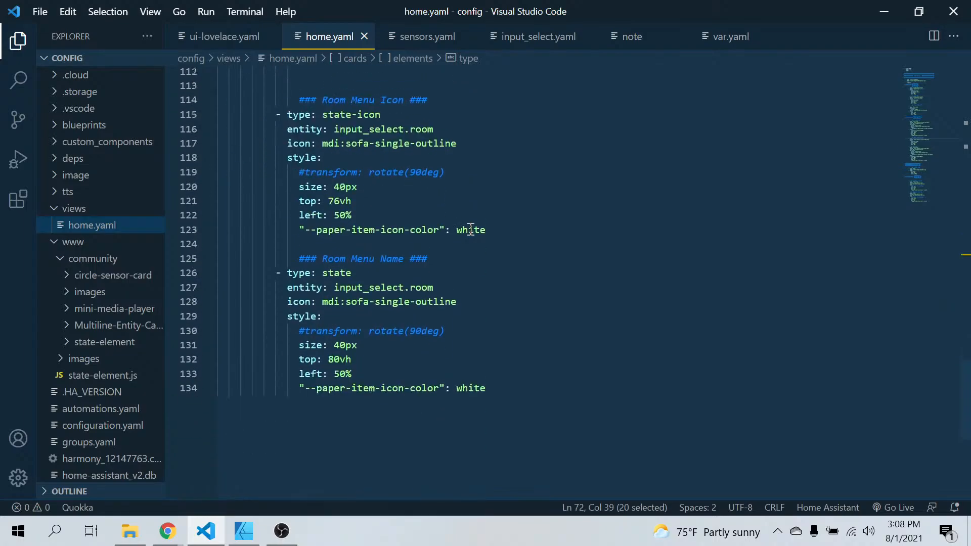
left_click(348, 265)
key("BackSpace")
key("BackSpace")
key("BackSpace")
key("BackSpace")
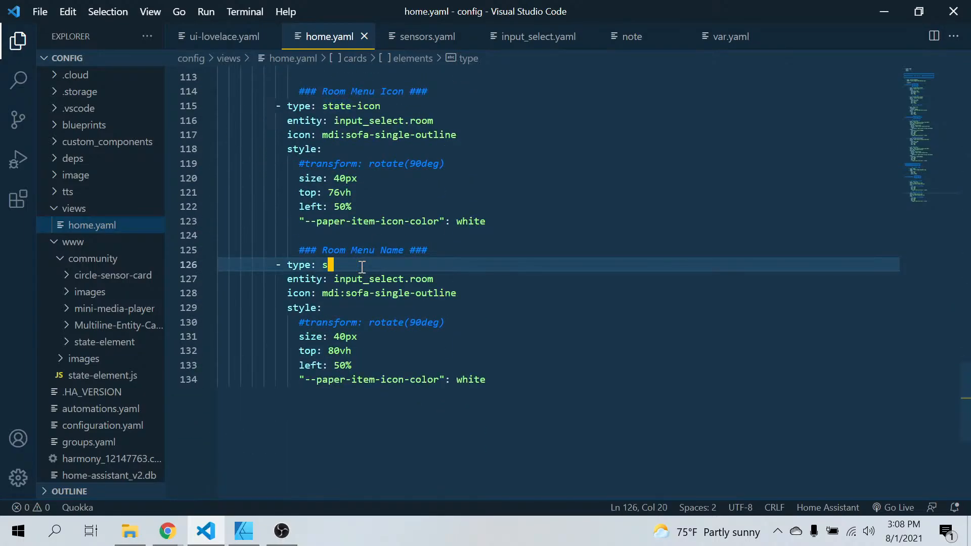
key("ctrl+v")
left_click(413, 404)
Refresh the Home Assistant dashboard in Chrome to check the room name under the sofa icon
left_click(171, 530)
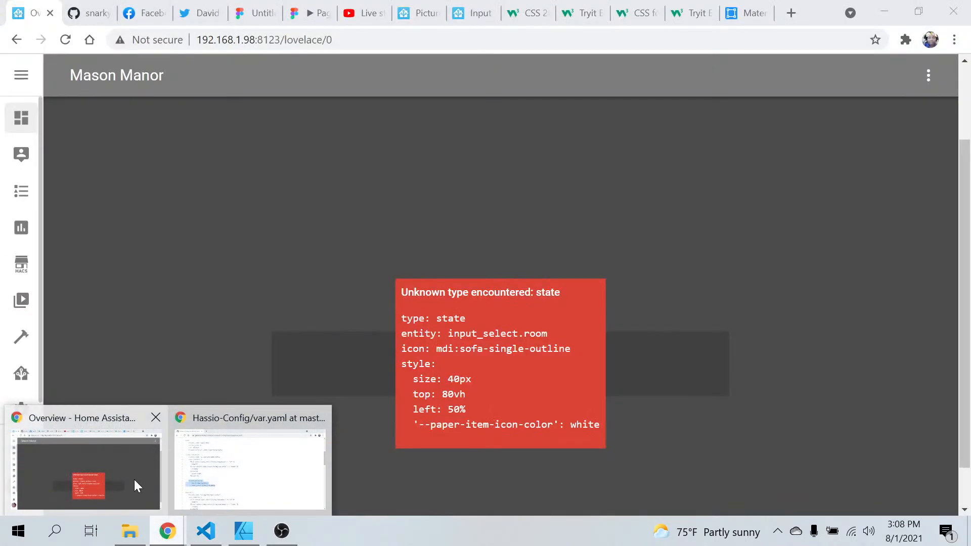
left_click(134, 479)
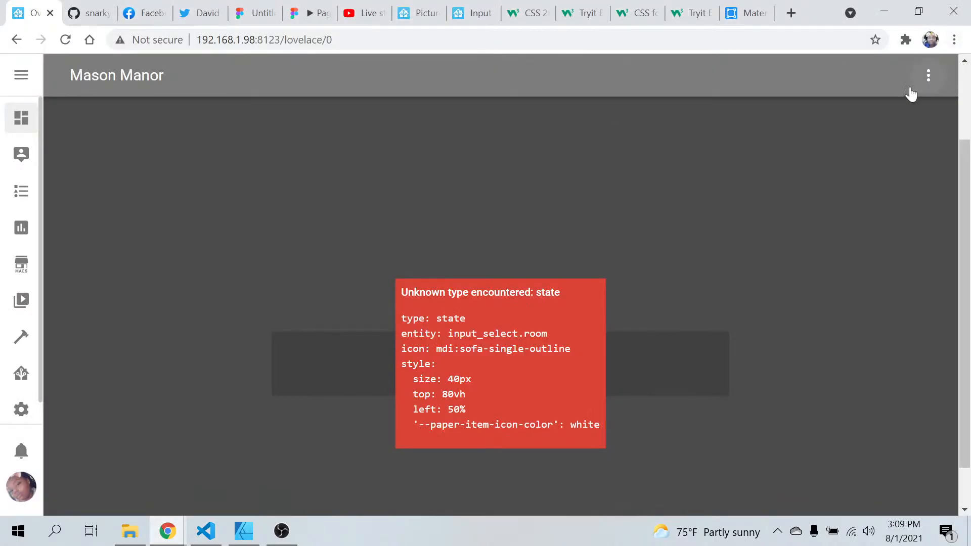
left_click(927, 76)
left_click(875, 115)
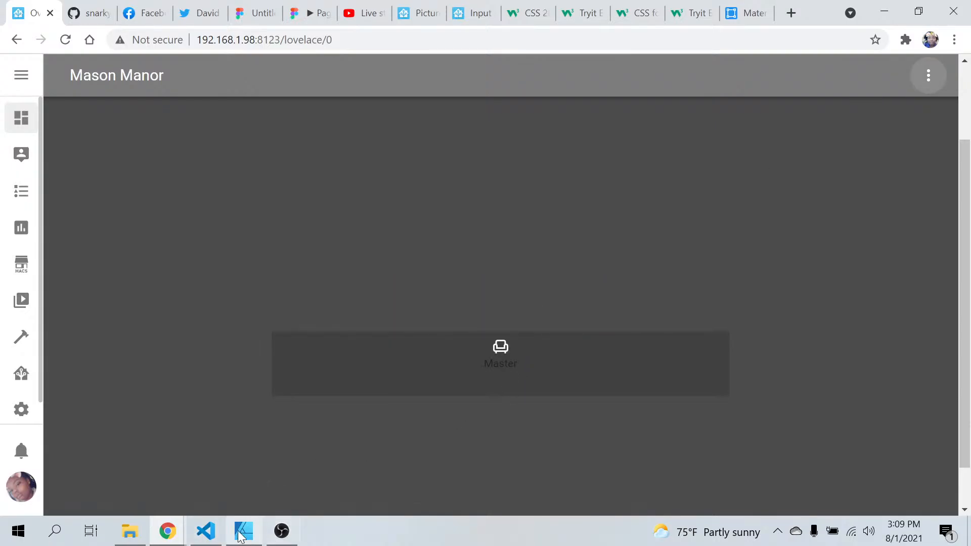
In home.yaml in Visual Studio Code, comment out the Room Menu Name element's --paper-item-icon-color line
left_click(206, 530)
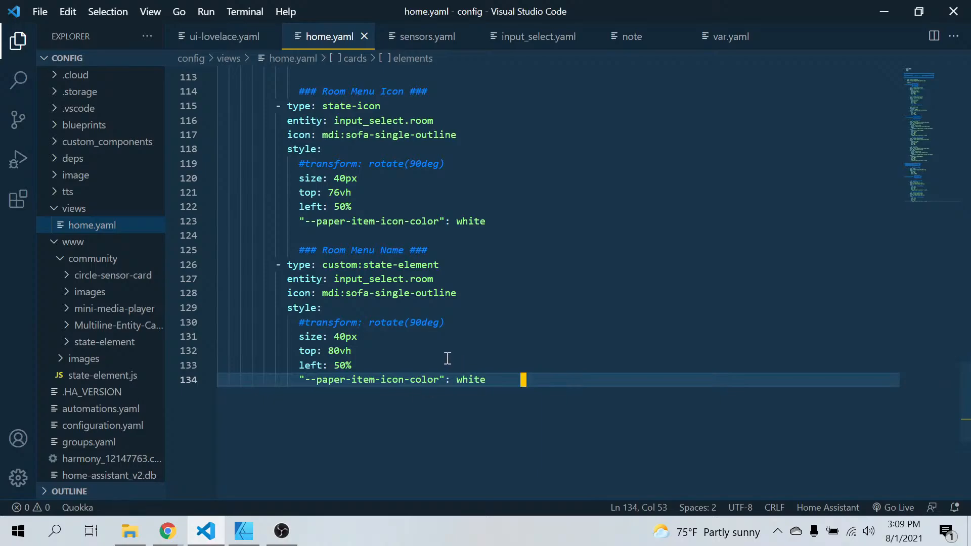
left_click(295, 379)
type("#")
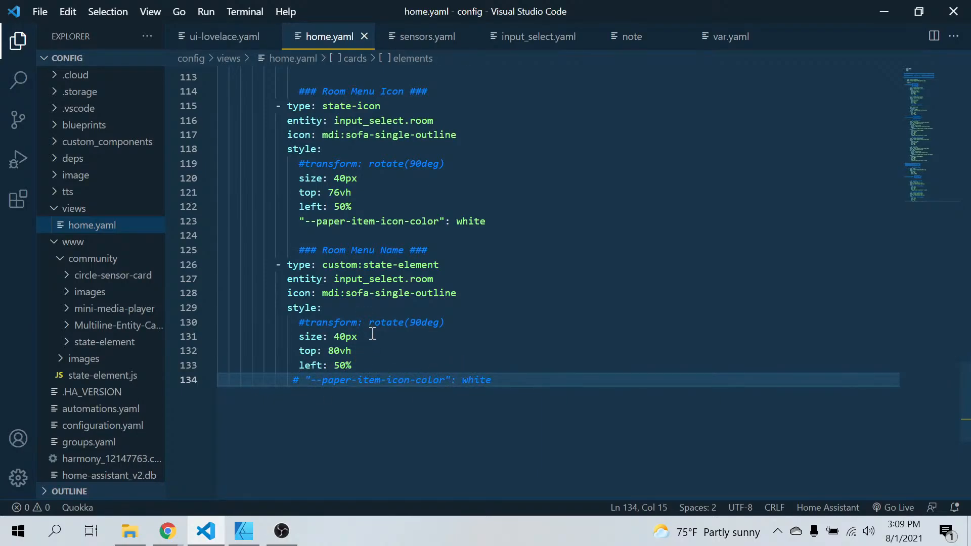
Add a "color: white" line to the Room Menu Name element's style, below the commented transform line
left_click(474, 316)
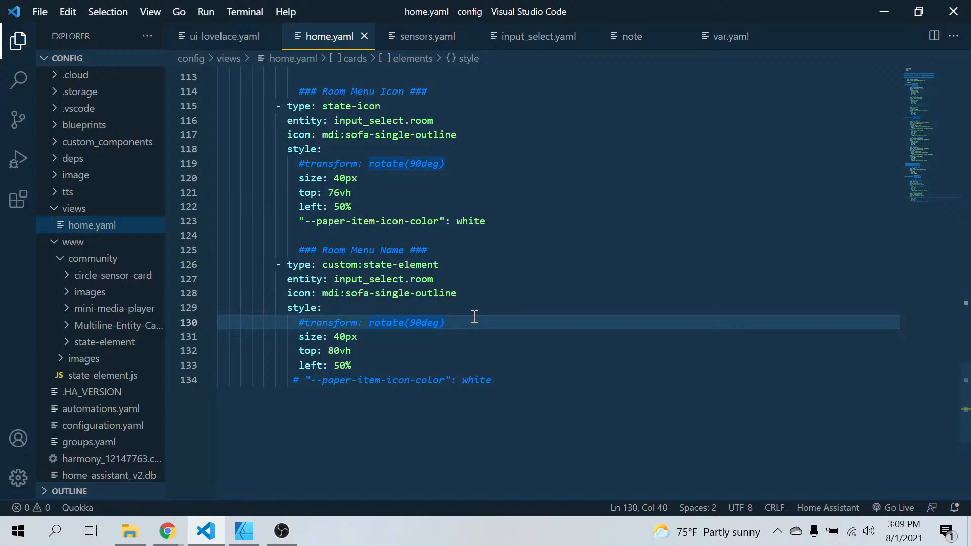
key("Return")
type("color")
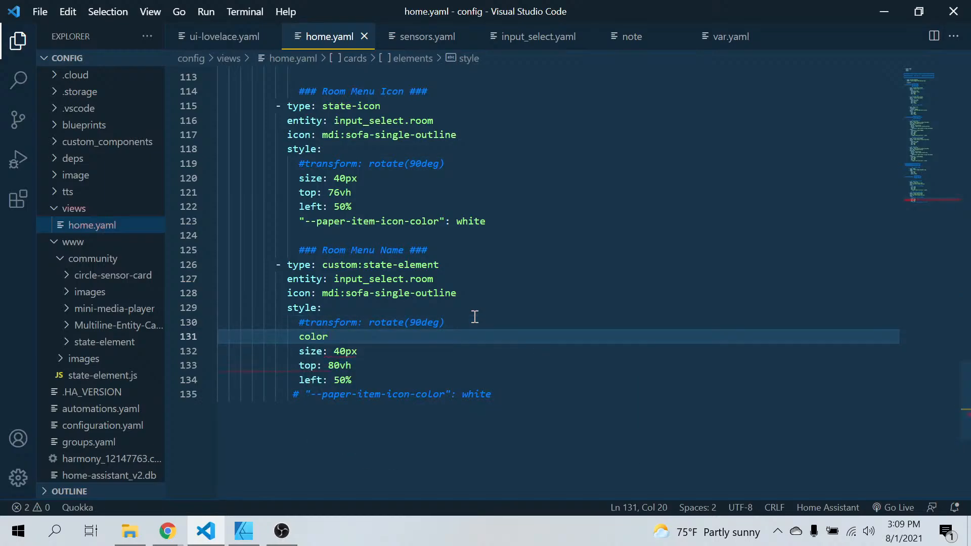
type(": white")
left_click(349, 451)
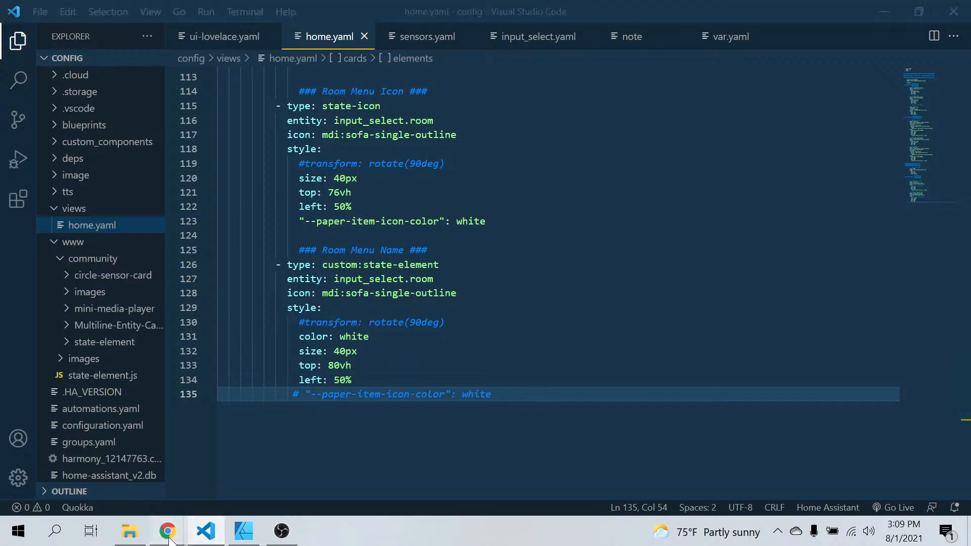
Refresh the dashboard in Chrome to check the room name's text colour
mouse_move(167, 531)
left_click(142, 470)
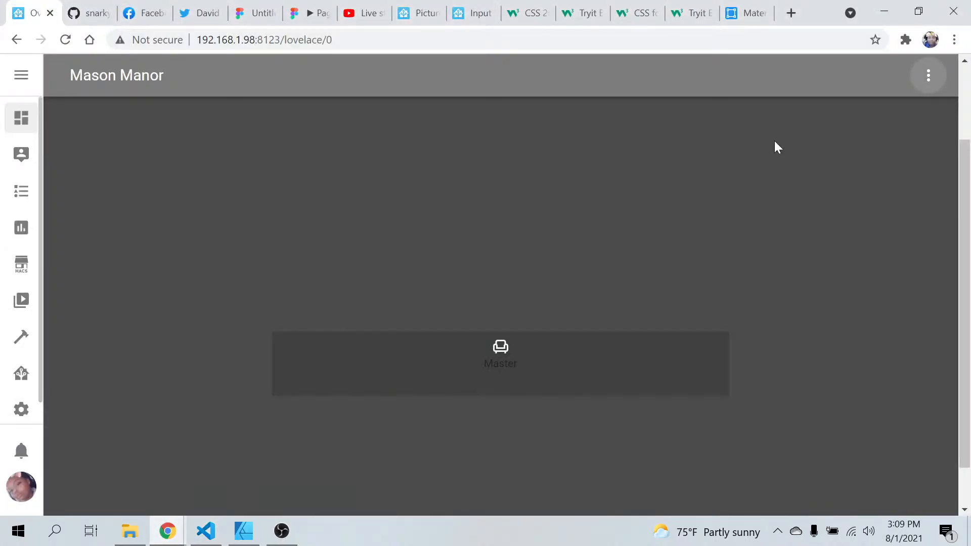
left_click(926, 84)
left_click(884, 121)
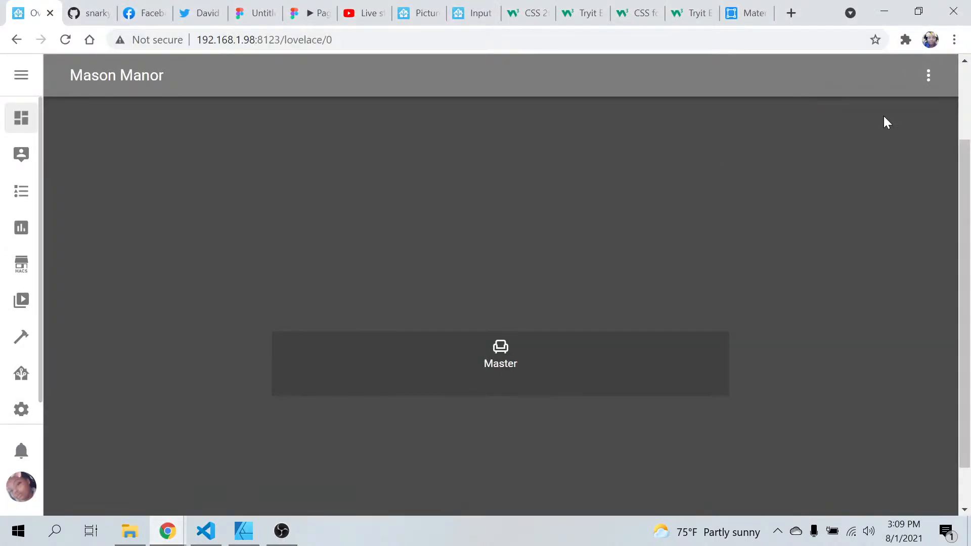
Test the room name by opening its room details, choosing the second room option and closing the dialog
left_click(496, 362)
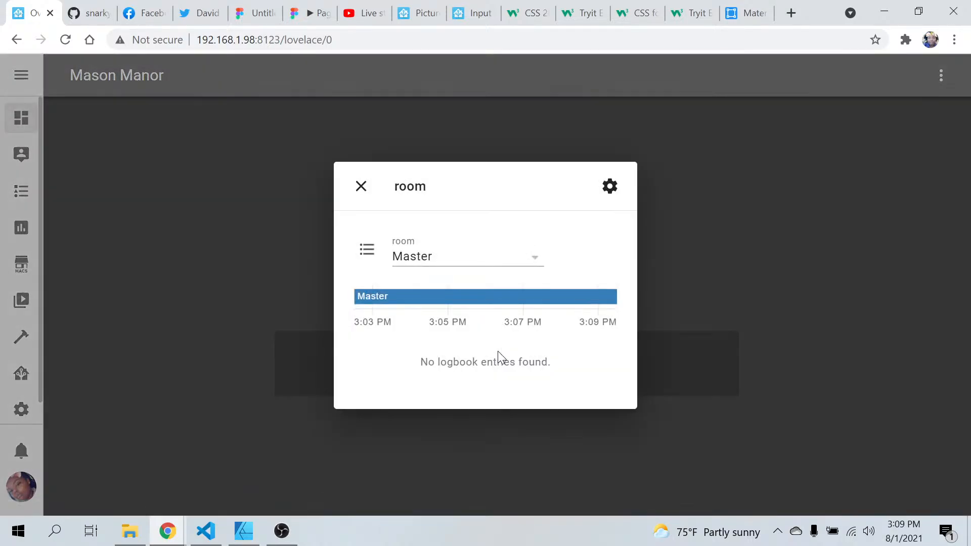
left_click(535, 262)
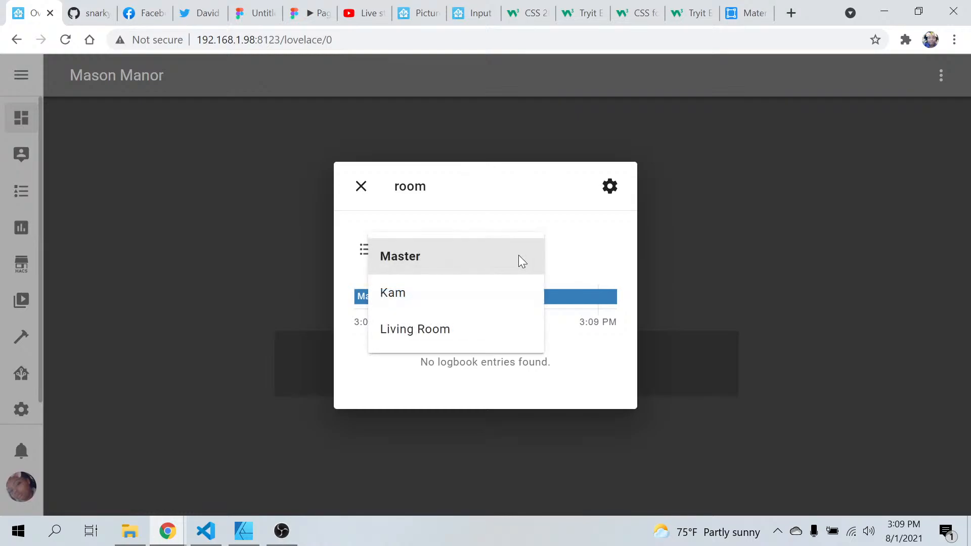
left_click(389, 303)
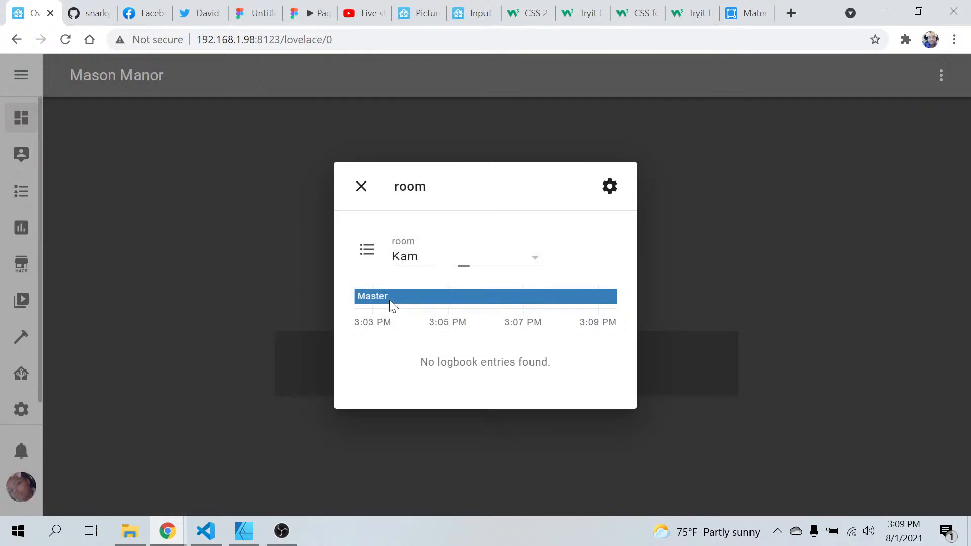
left_click(532, 260)
left_click(361, 187)
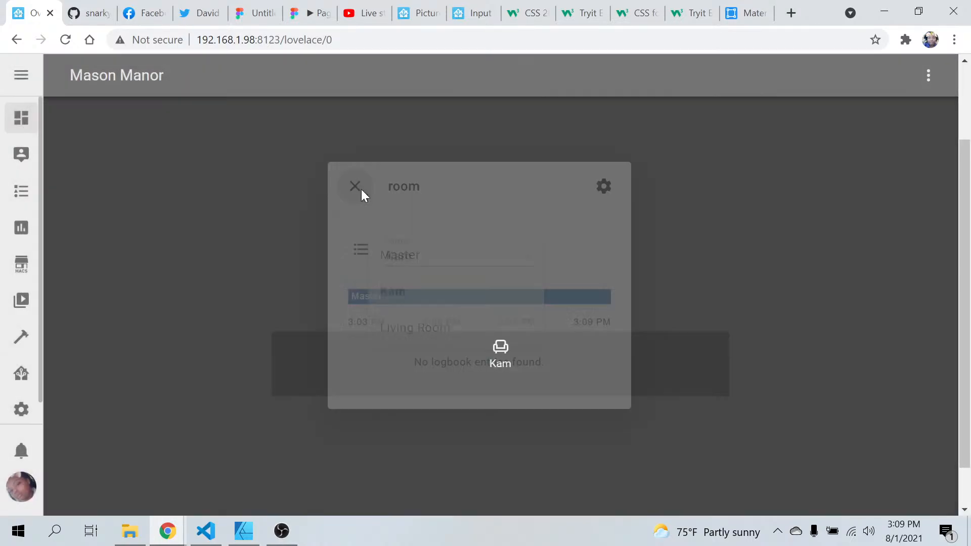
Switch the room selection to Living Room from the room icon's details dialog and close it
left_click(500, 352)
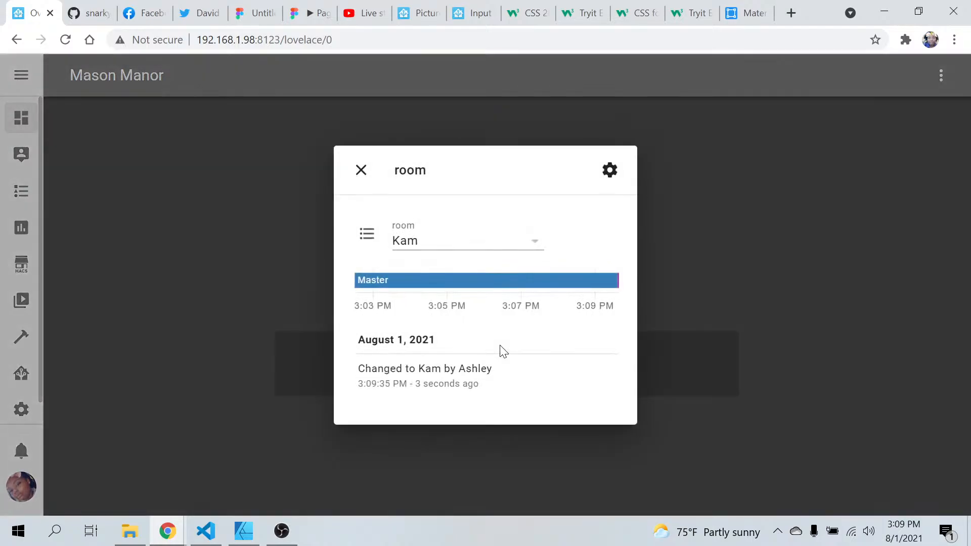
left_click(531, 249)
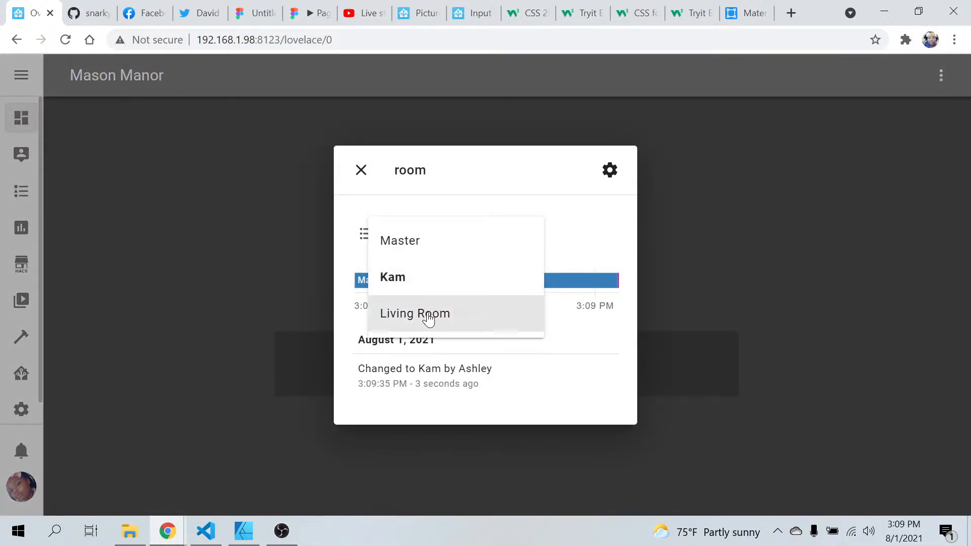
left_click(426, 316)
left_click(361, 170)
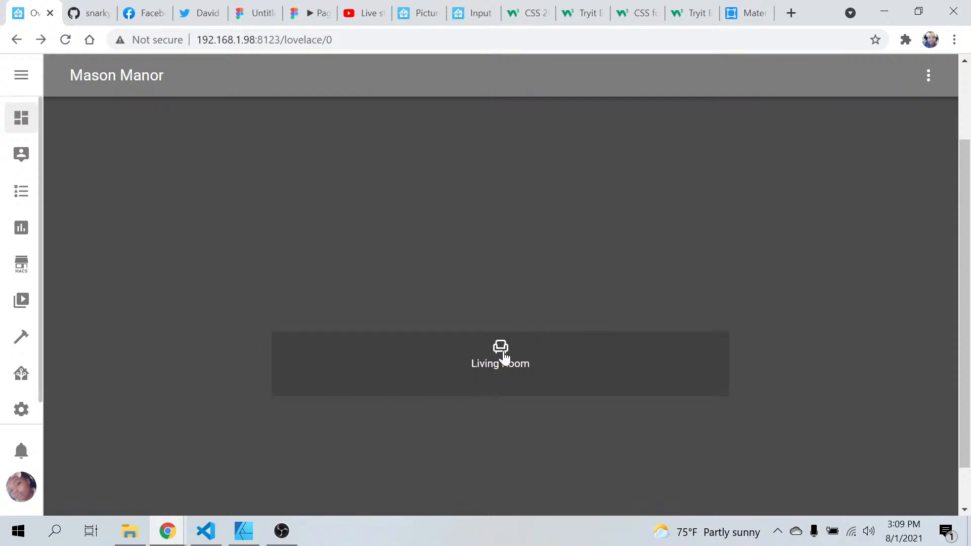
mouse_move(204, 541)
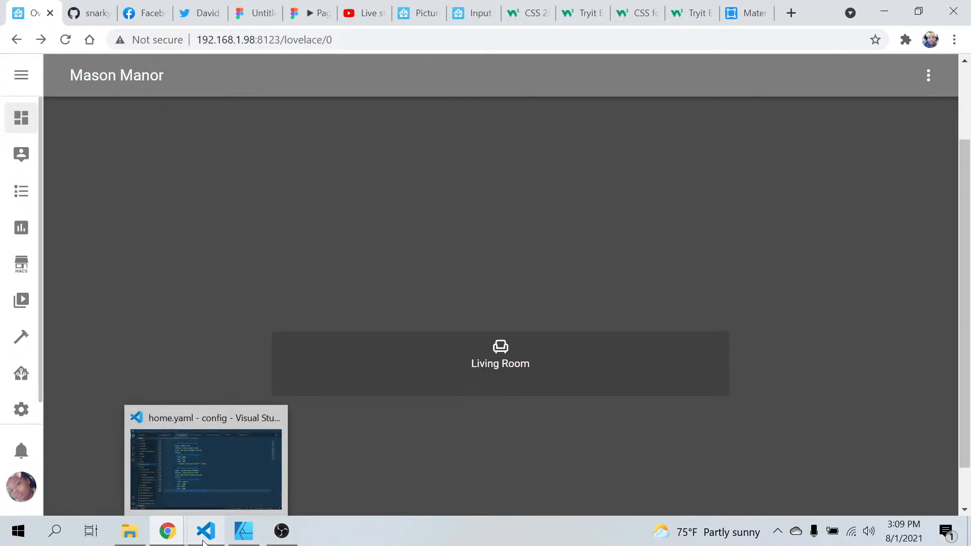
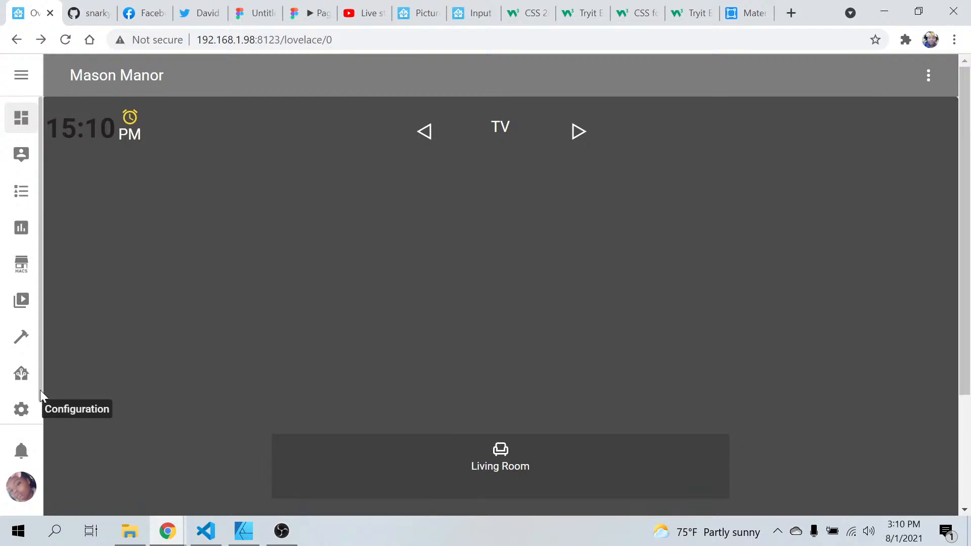
Test the displayed room name by choosing the second room option and then switching the selection back to Living Room
left_click(503, 450)
left_click(533, 220)
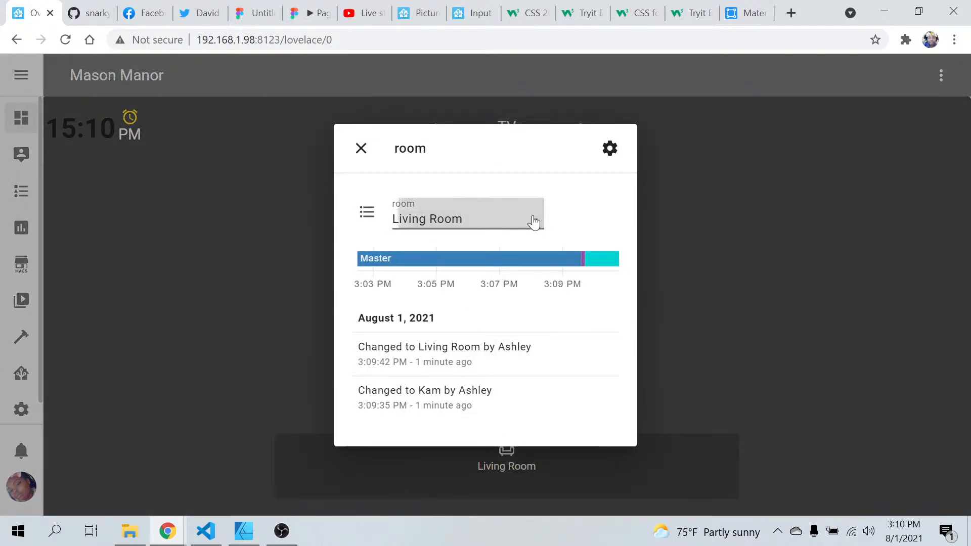
left_click(457, 255)
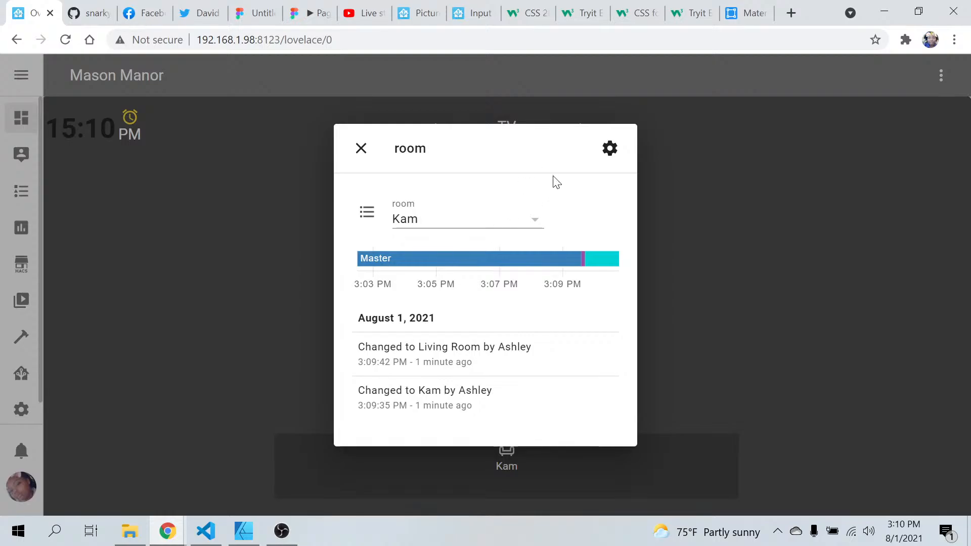
left_click(360, 149)
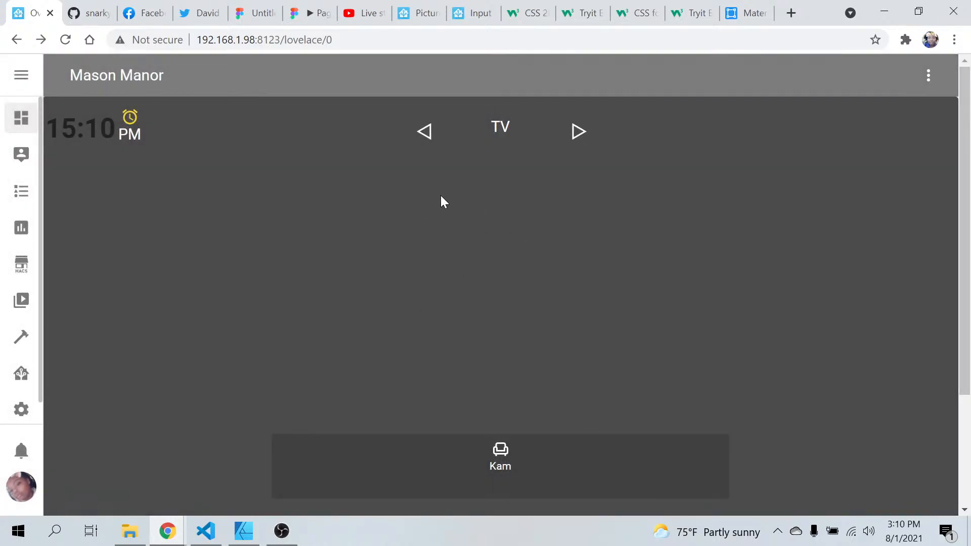
left_click(490, 448)
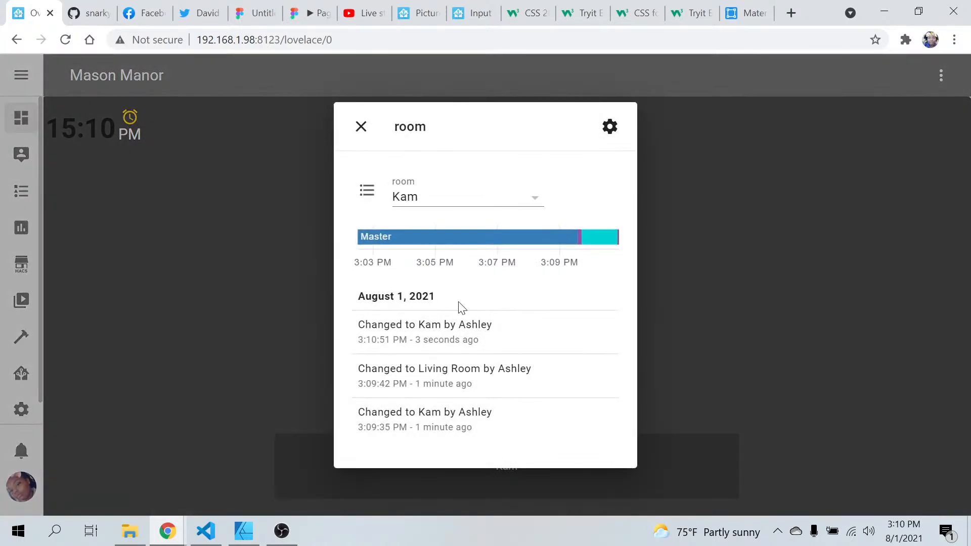
left_click(536, 202)
left_click(439, 282)
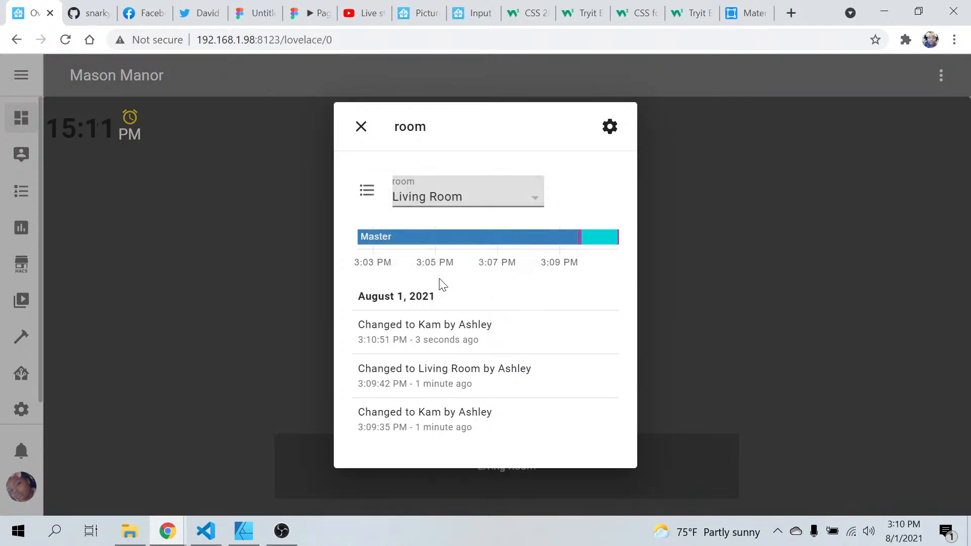
left_click(371, 130)
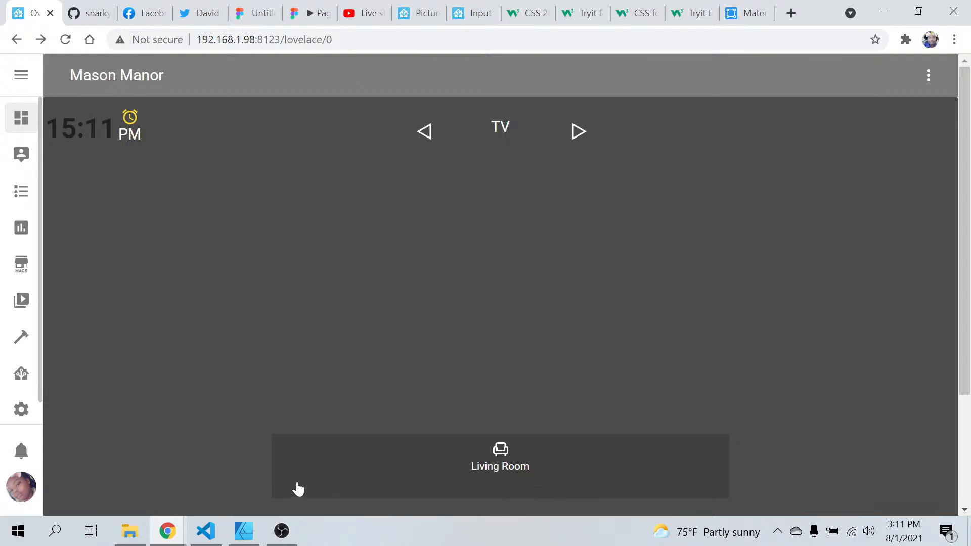
Look through the integration repositories in the Home Assistant Community Store in Chrome
left_click(214, 532)
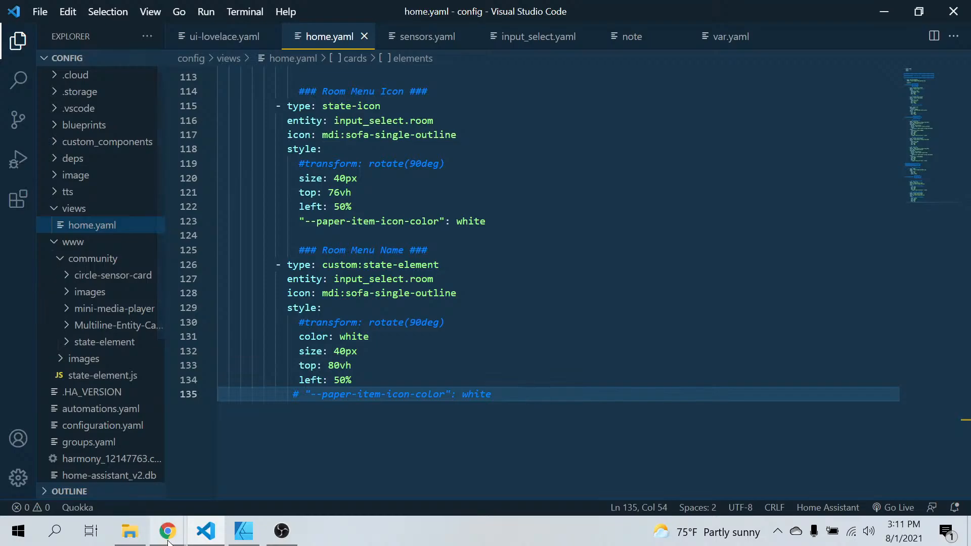
mouse_move(168, 531)
left_click(135, 505)
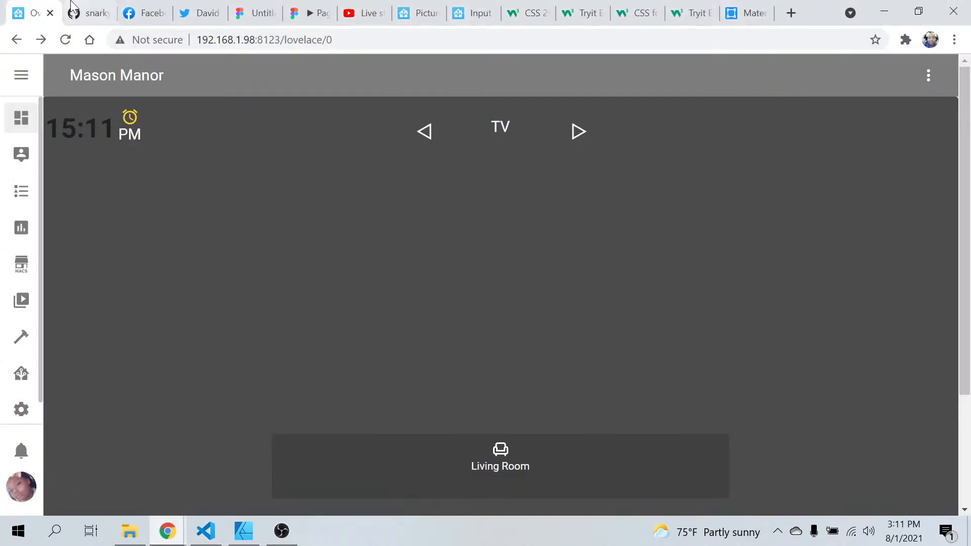
left_click(18, 268)
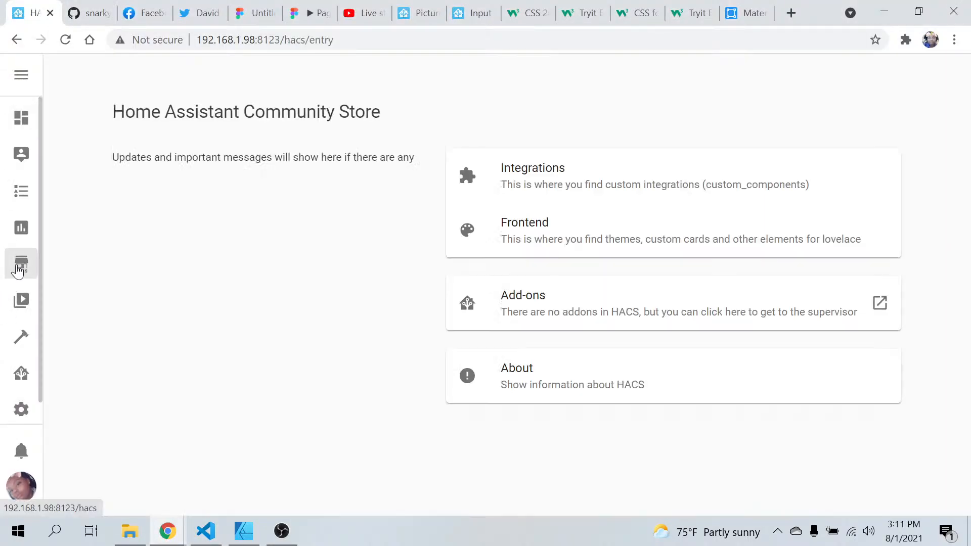
left_click(721, 196)
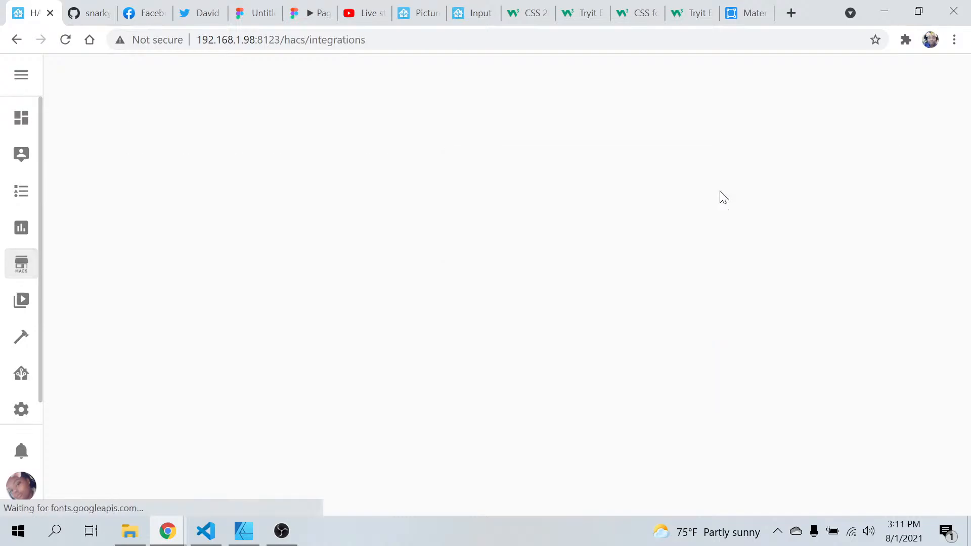
scroll(524, 412, "down", 15)
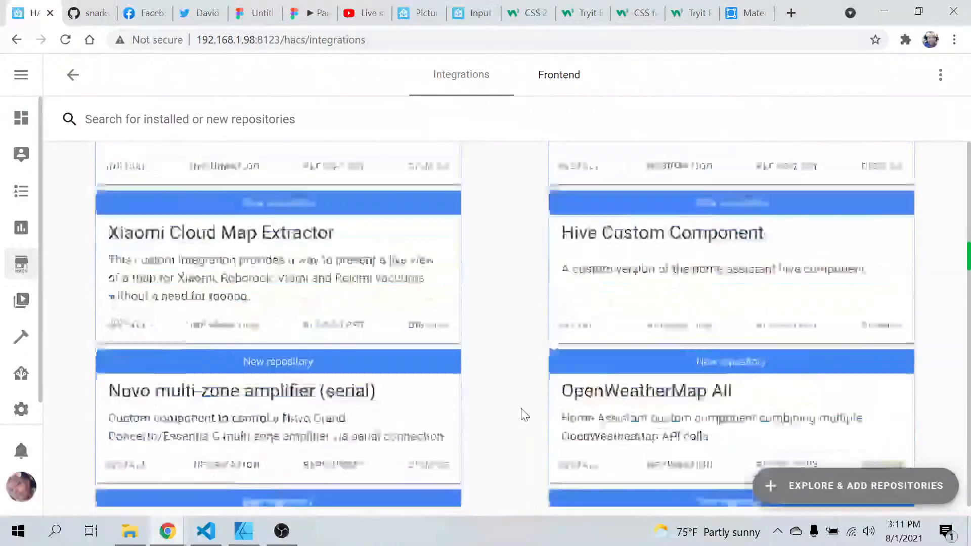
scroll(524, 412, "down", 10)
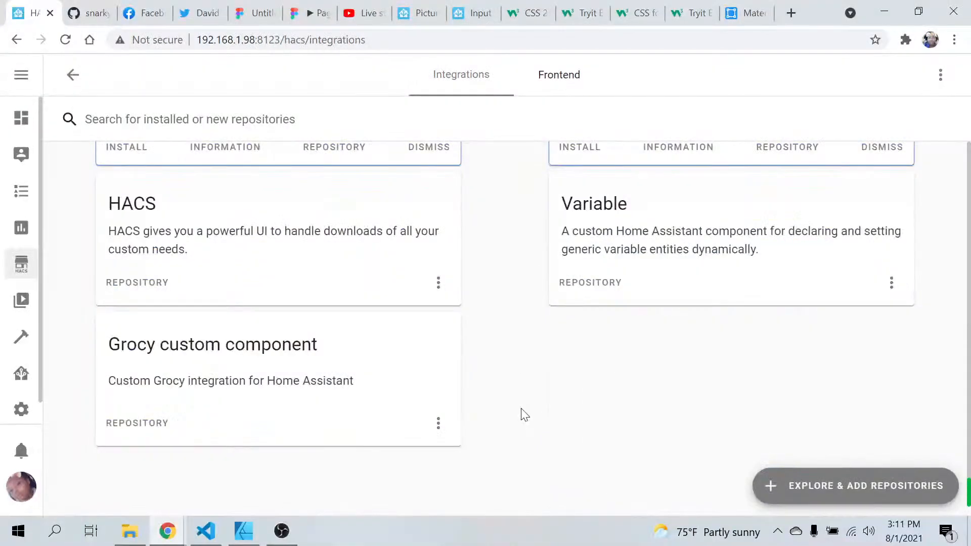
Find Swipe Card among the Frontend repositories and open its information
left_click(555, 76)
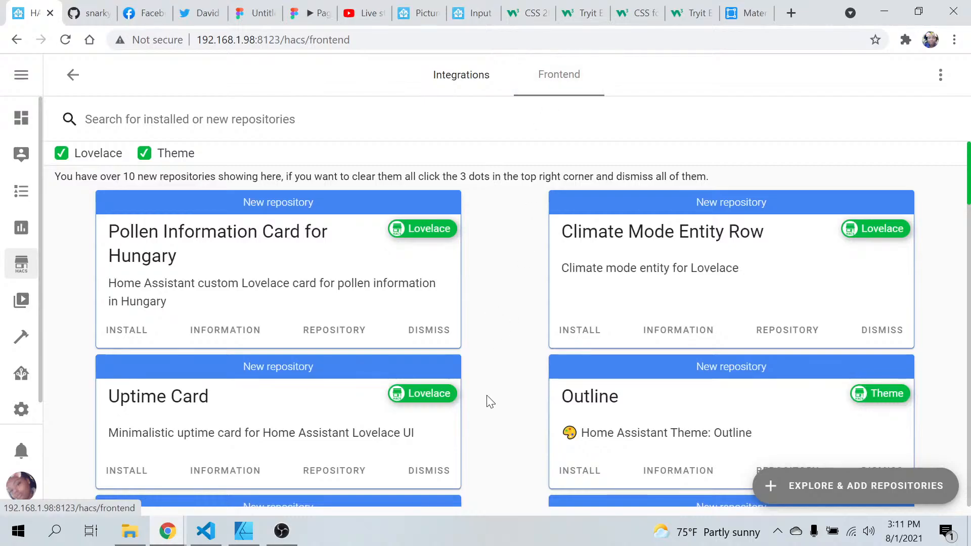
scroll(489, 402, "down", 5)
scroll(489, 402, "down", 5)
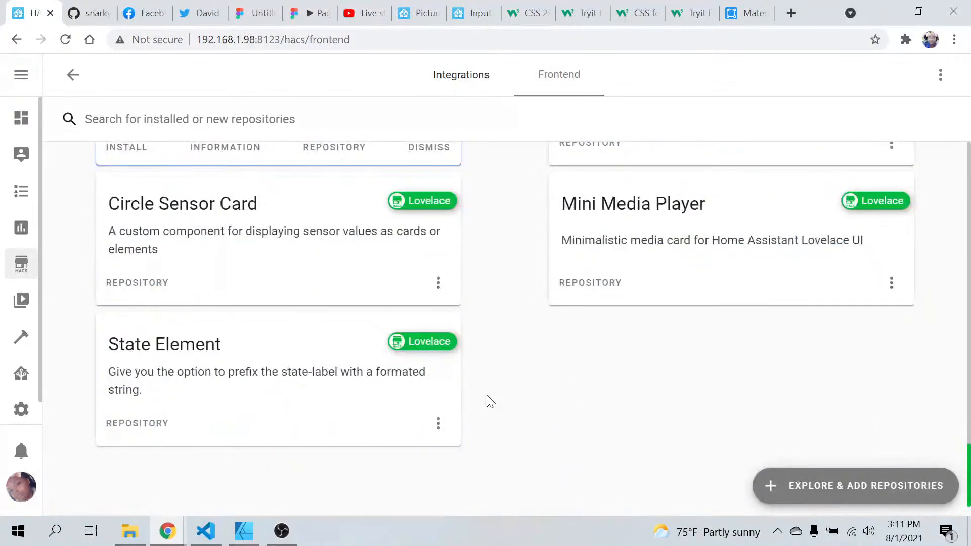
scroll(626, 269, "up", 4)
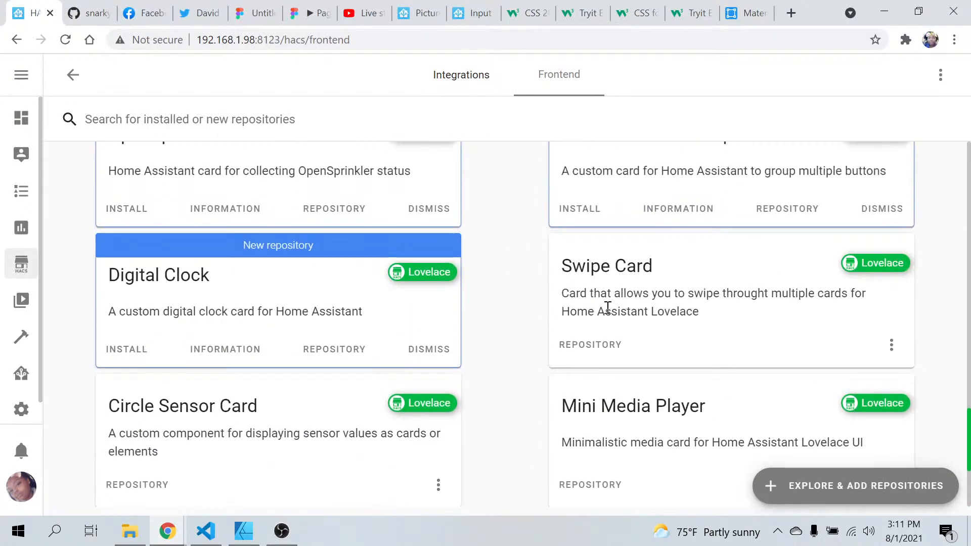
left_click(624, 271)
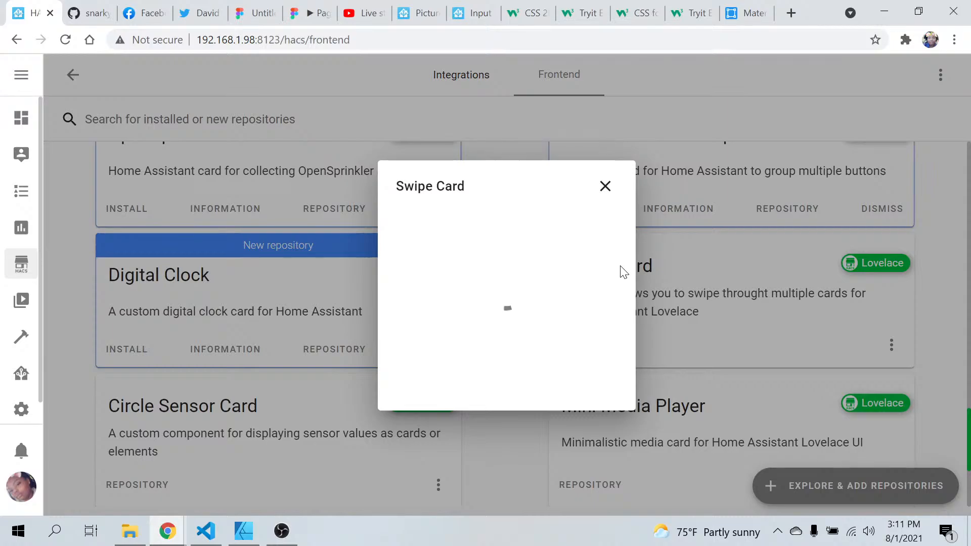
Copy the manual-install resource lines with url /local/custom-lovelace/swipe-card/swipe-card.js and type module from the Swipe Card instructions
scroll(430, 380, "down", 5)
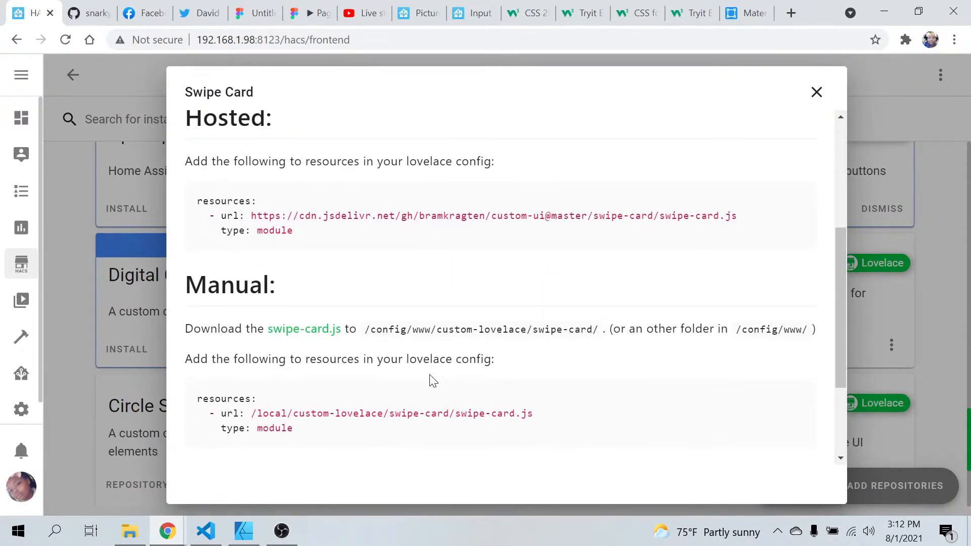
scroll(431, 380, "down", 3)
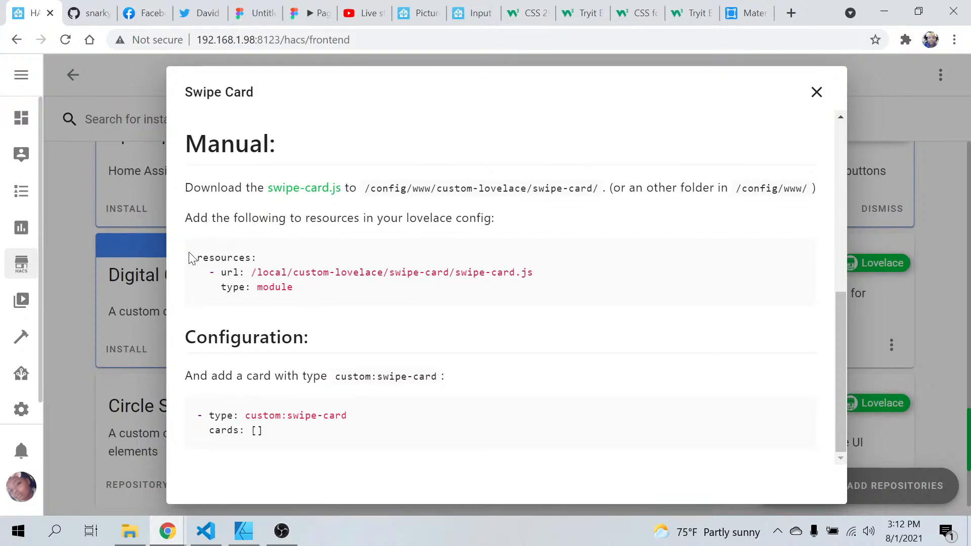
left_click_drag(204, 272, 333, 298)
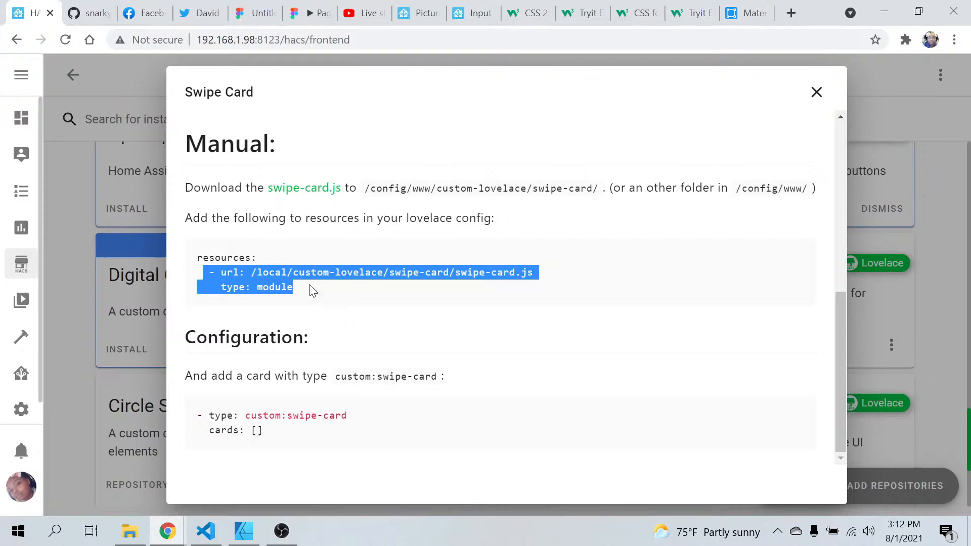
right_click(256, 272)
left_click(286, 289)
left_click(206, 530)
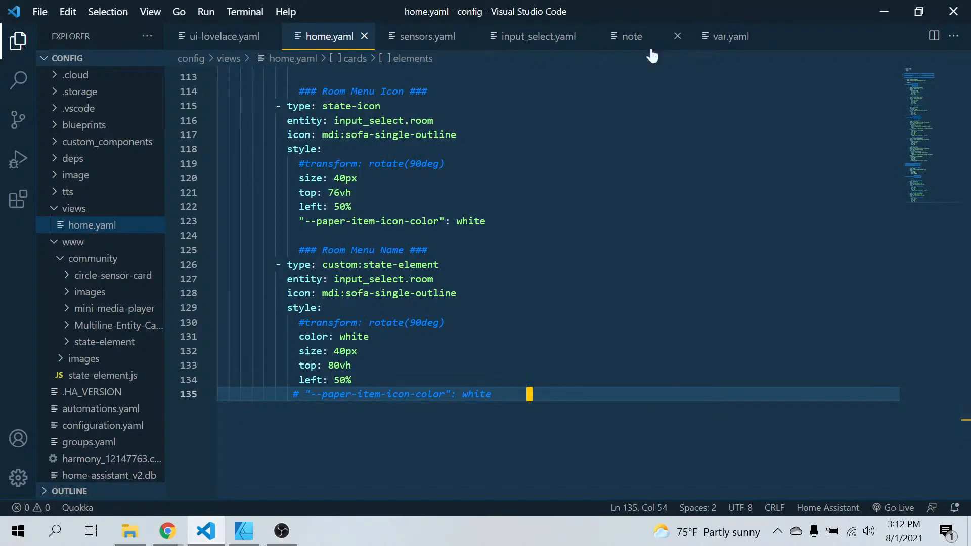
left_click(230, 45)
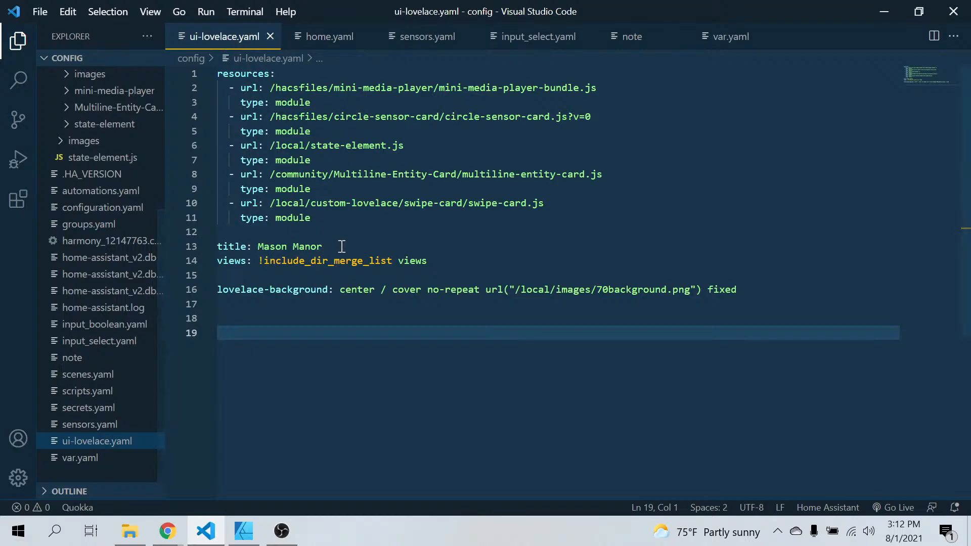
scroll(81, 174, "up", 5)
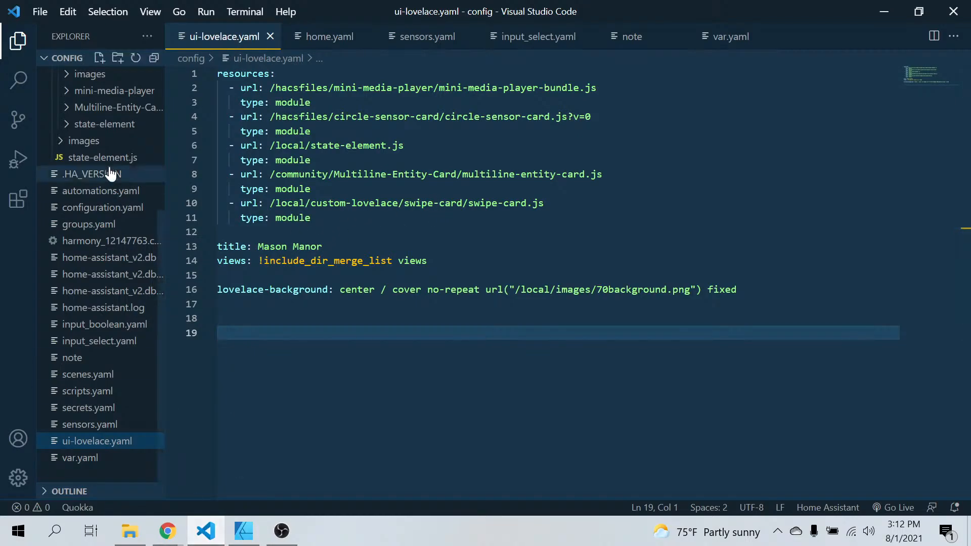
scroll(104, 195, "up", 1)
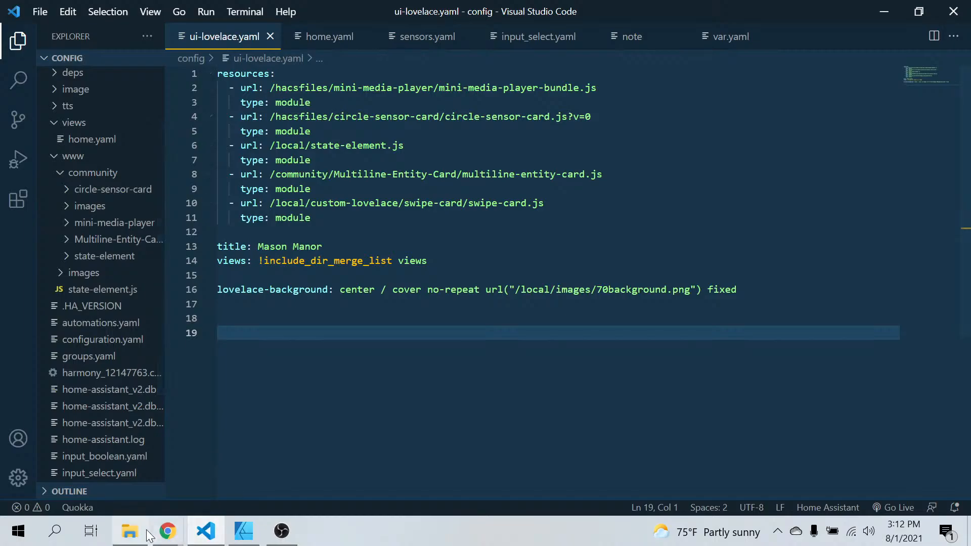
Return to Chrome, close the Swipe Card information and open the card's GitHub repository
left_click(167, 531)
left_click(111, 464)
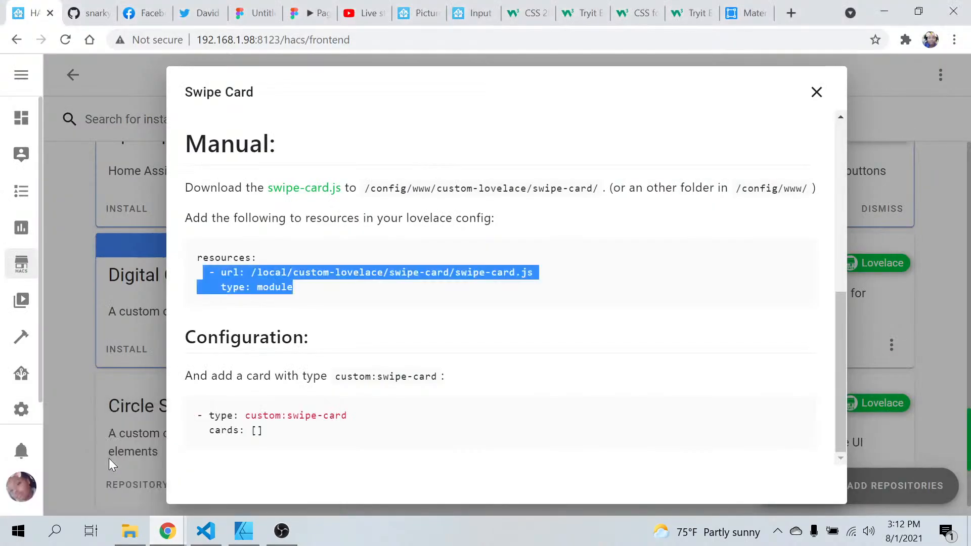
left_click(816, 93)
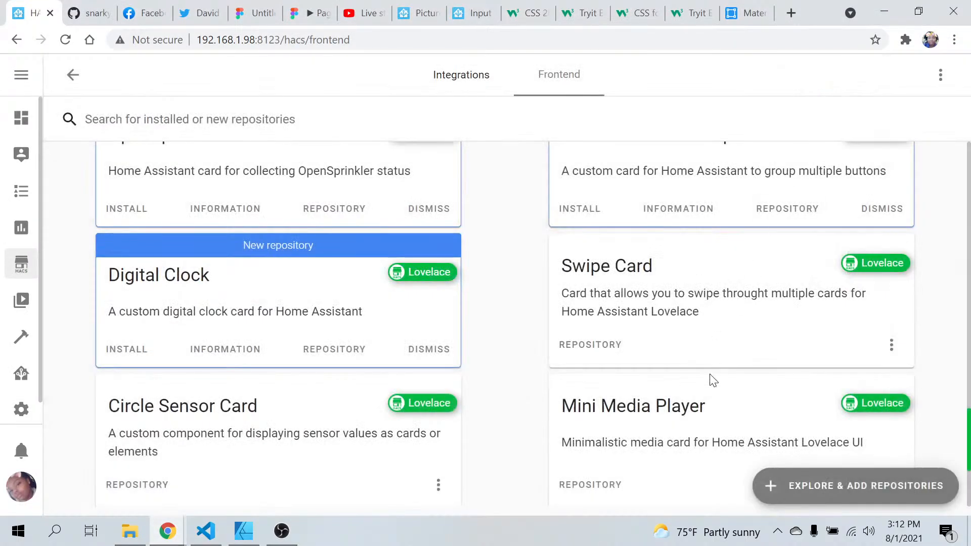
left_click(892, 345)
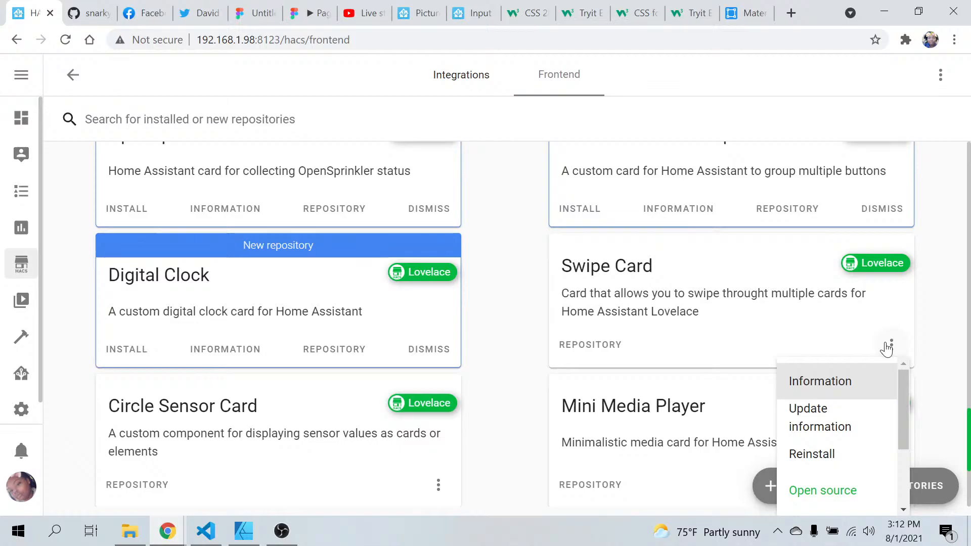
scroll(833, 451, "down", 2)
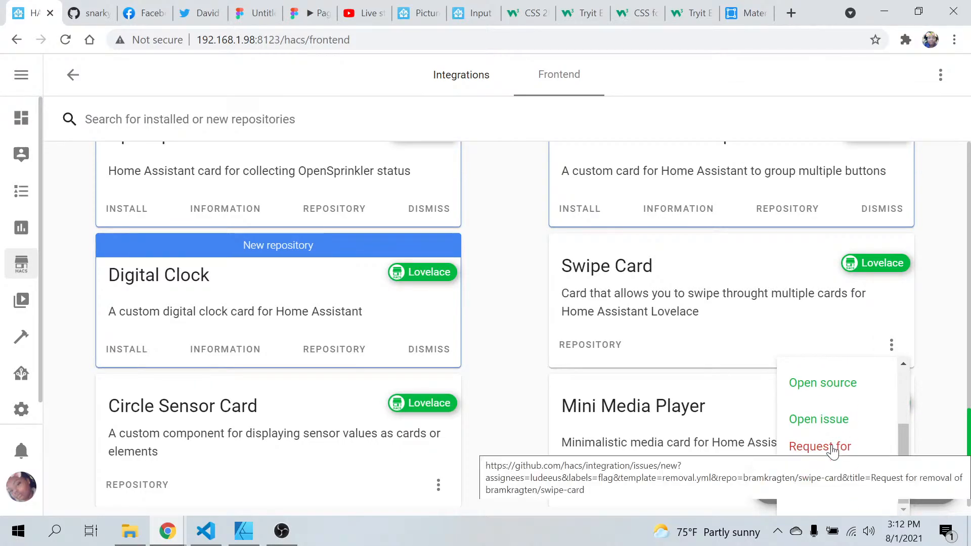
left_click(586, 344)
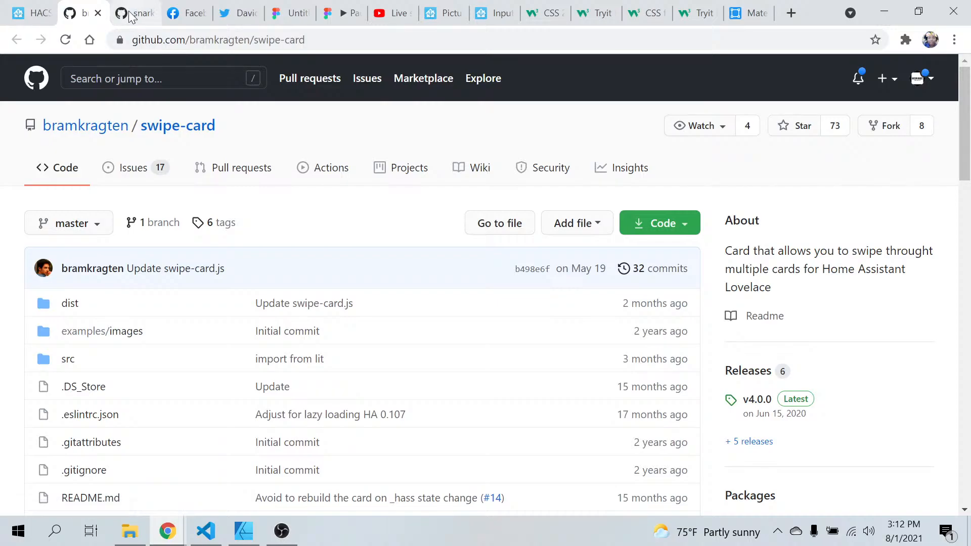
Copy the "- type: custom:swipe-card" and "cards: []" lines from the README's Configuration section
scroll(336, 345, "down", 4)
scroll(336, 345, "down", 8)
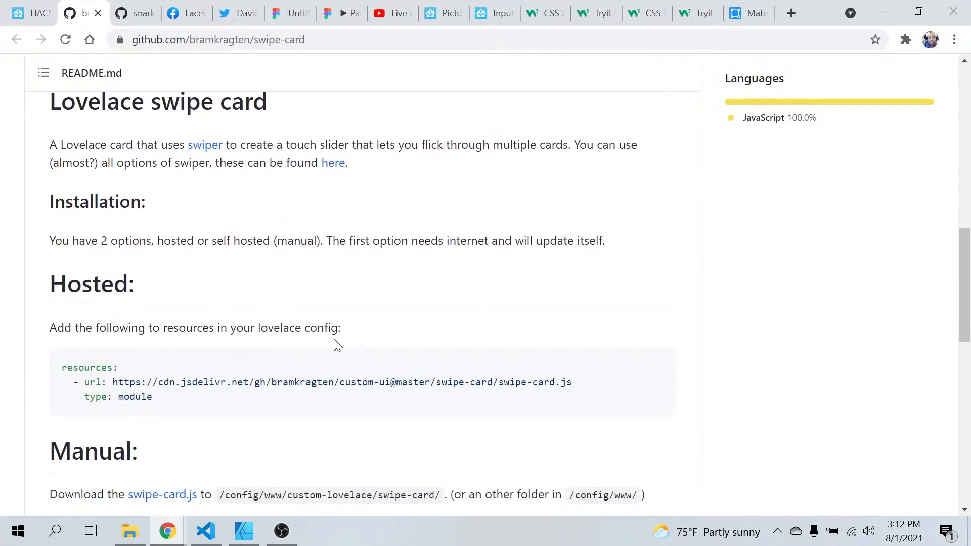
scroll(336, 345, "down", 3)
scroll(334, 345, "down", 8)
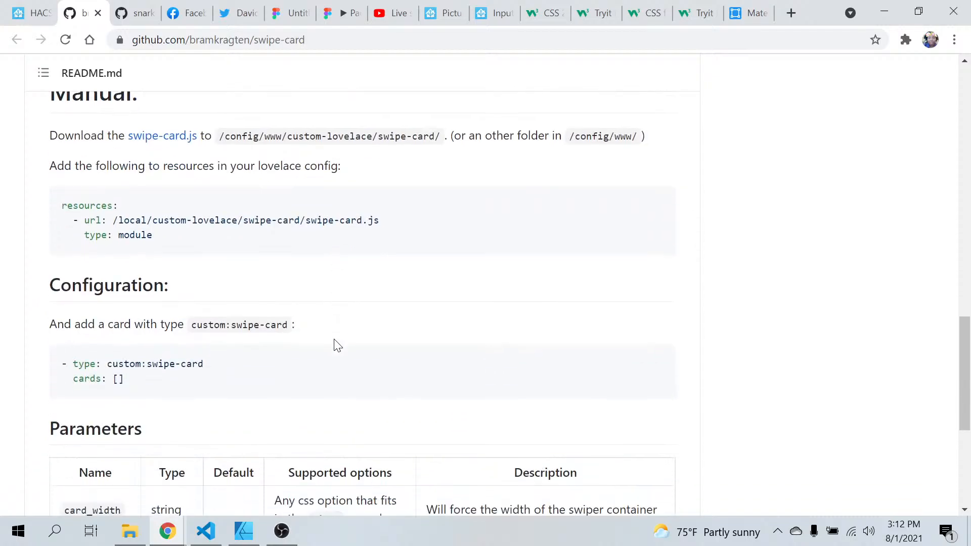
scroll(334, 340, "down", 3)
scroll(334, 340, "up", 7)
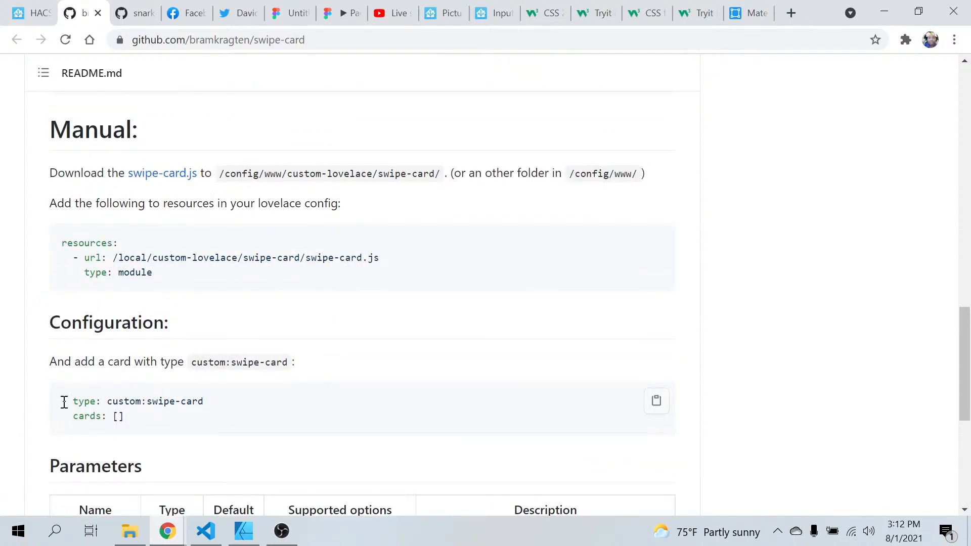
left_click_drag(64, 402, 155, 429)
right_click(90, 410)
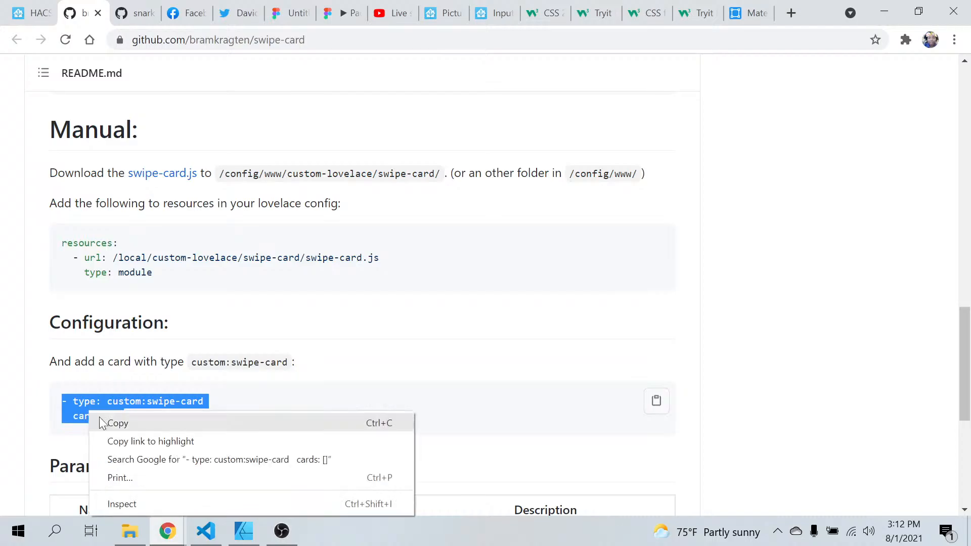
left_click(120, 424)
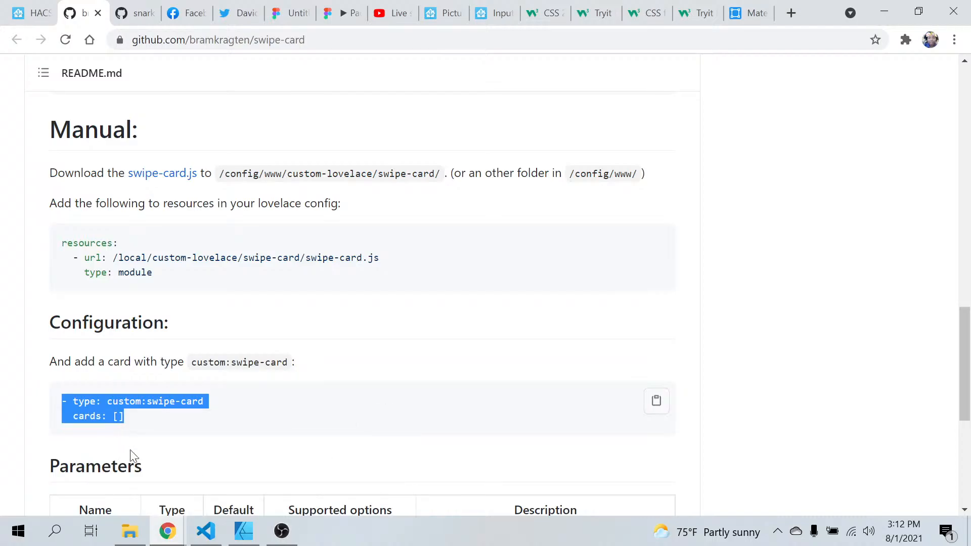
Switch to Visual Studio Code and paste the copied swipe-card lines at the end of home.yaml, below the Room Menu Name element
left_click(205, 530)
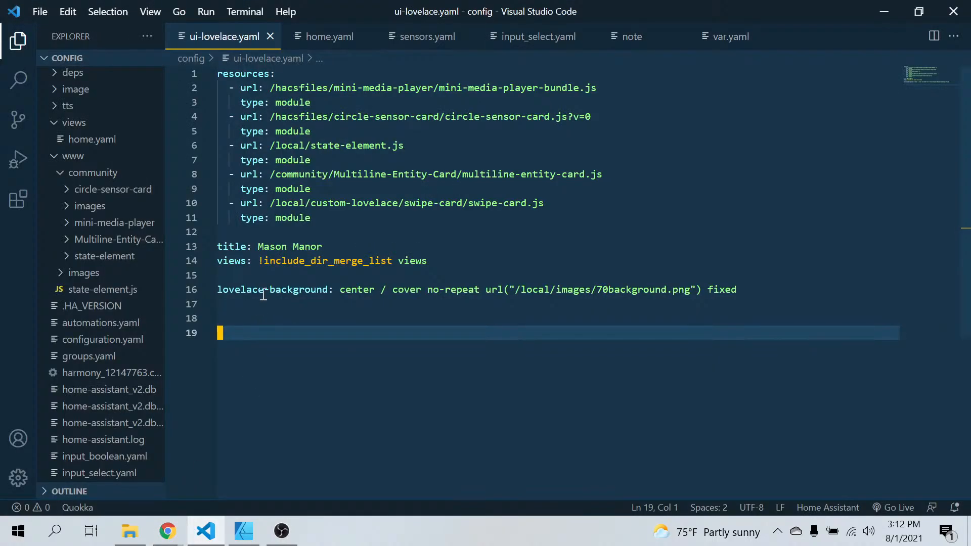
left_click(338, 37)
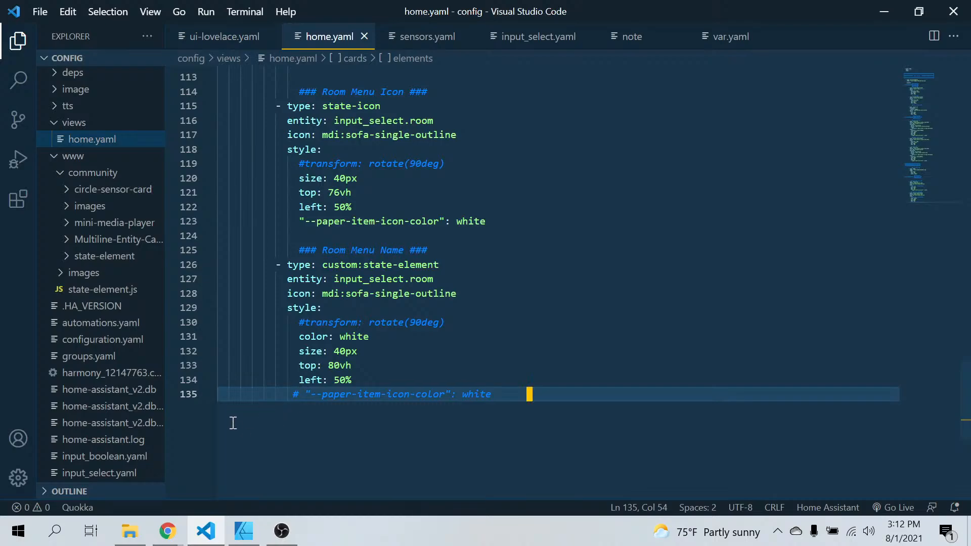
key("Return")
key("Return")
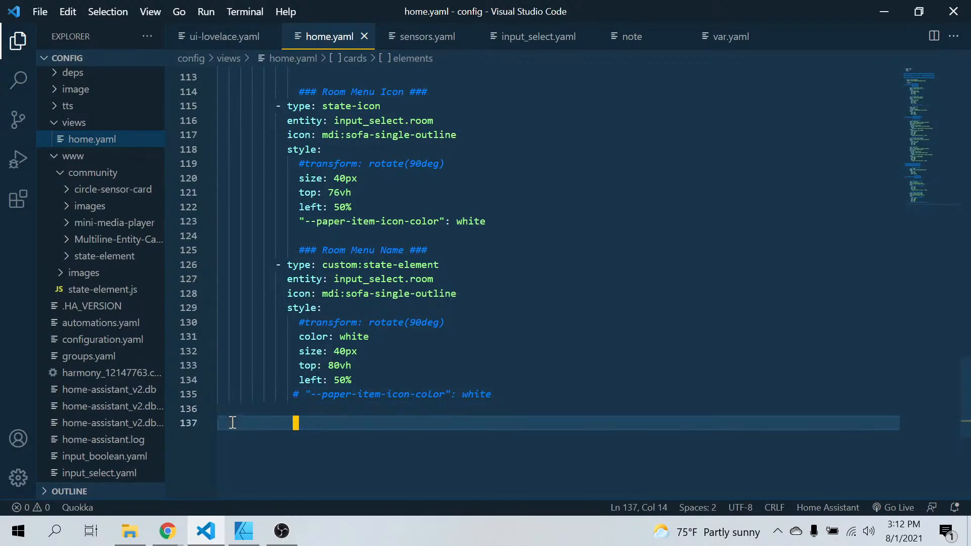
key("ctrl+v")
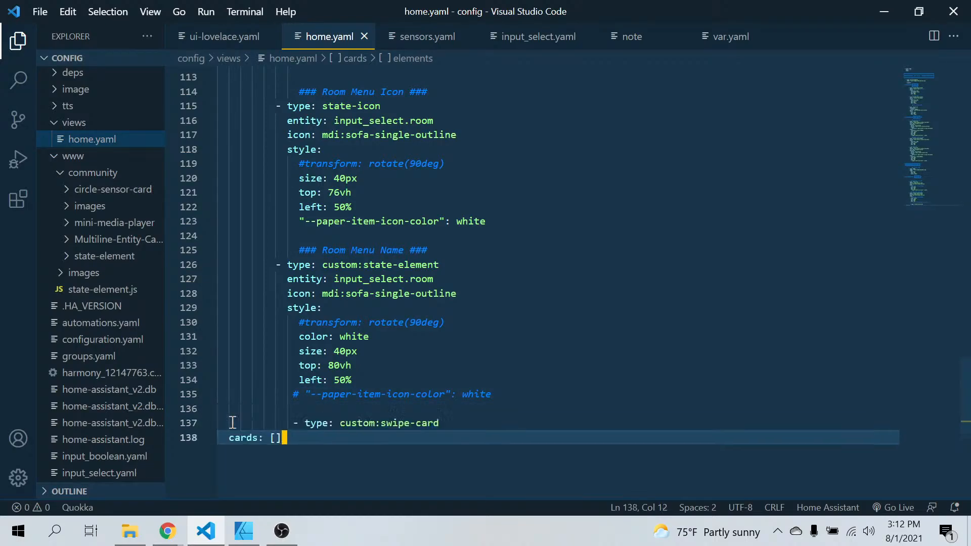
Align the pasted "- type: custom:swipe-card" and "cards: []" lines with the indentation of the Room Menu Name element
left_click(291, 425)
key("BackSpace")
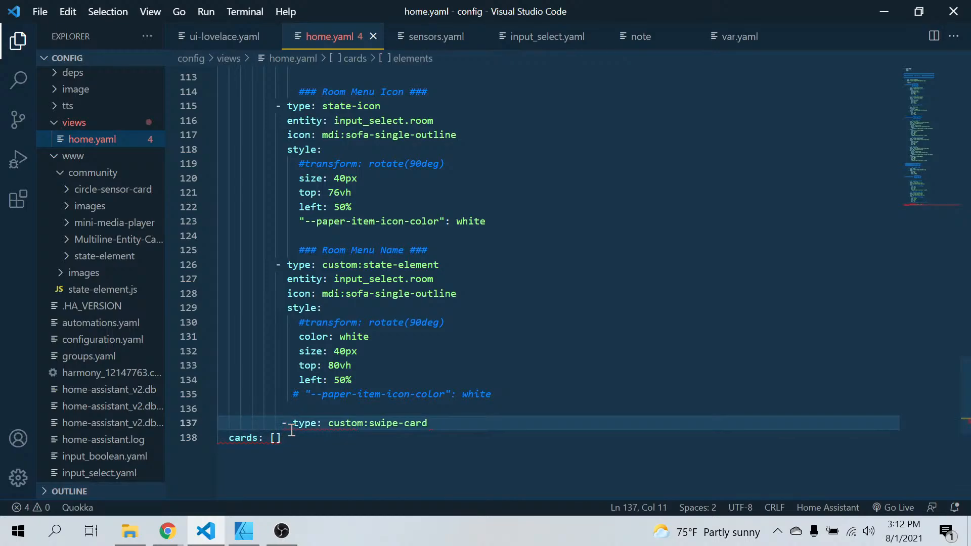
key("BackSpace")
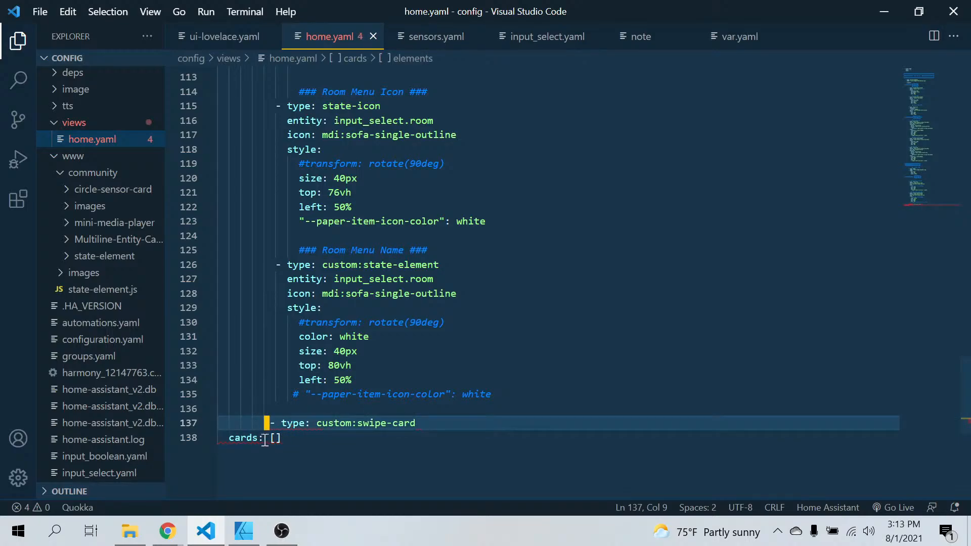
left_click(228, 438)
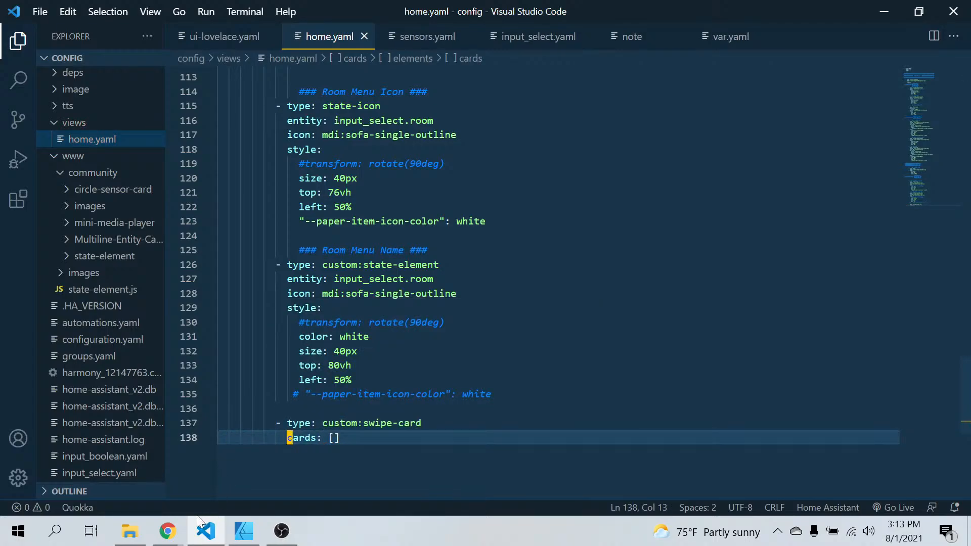
Switch to Chrome and review the swipe-card repository's file list, Configuration section and Parameters table
left_click(167, 530)
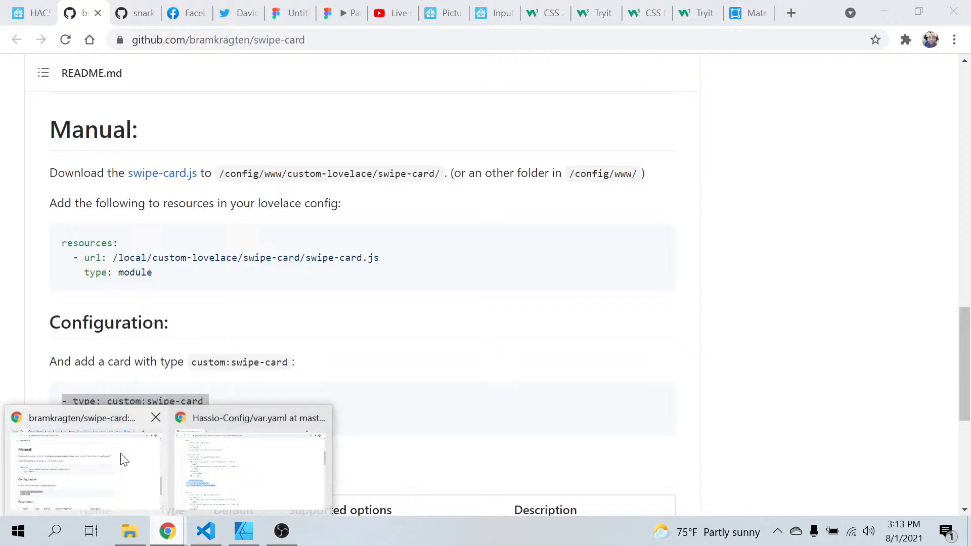
left_click(124, 460)
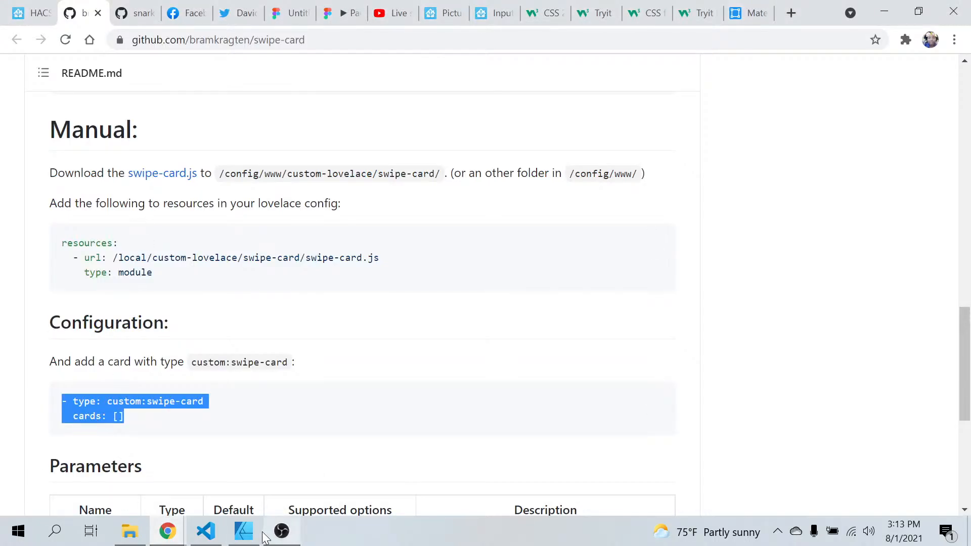
mouse_move(247, 539)
left_click(374, 369)
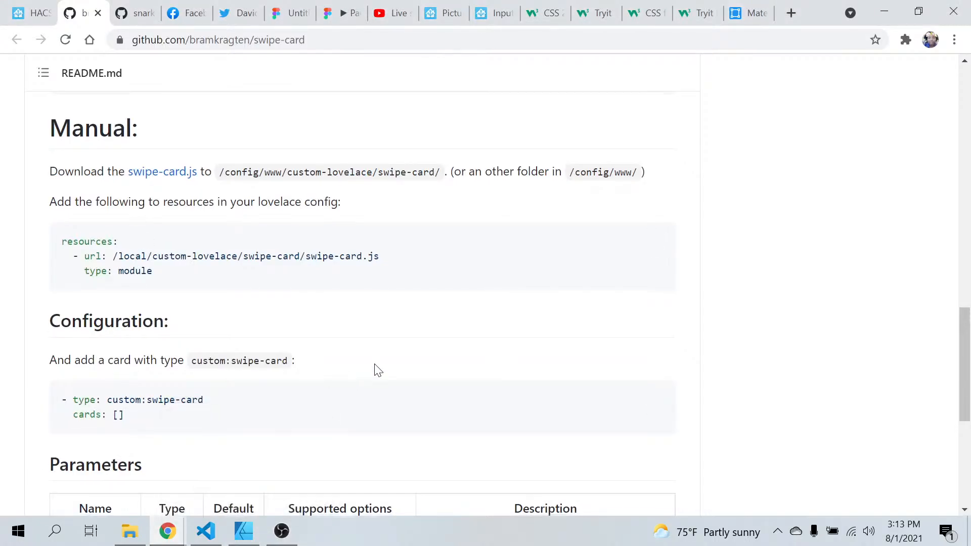
scroll(376, 370, "down", 5)
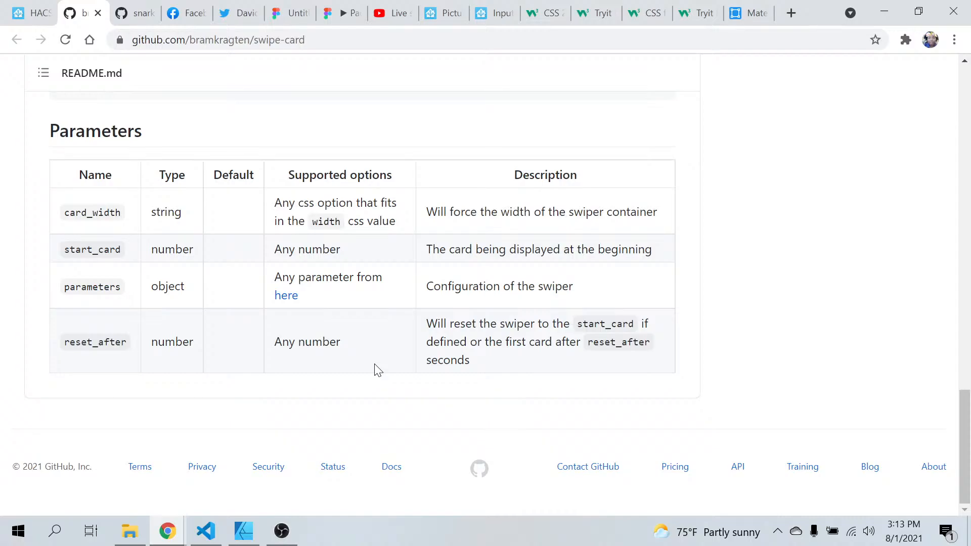
scroll(377, 370, "up", 20)
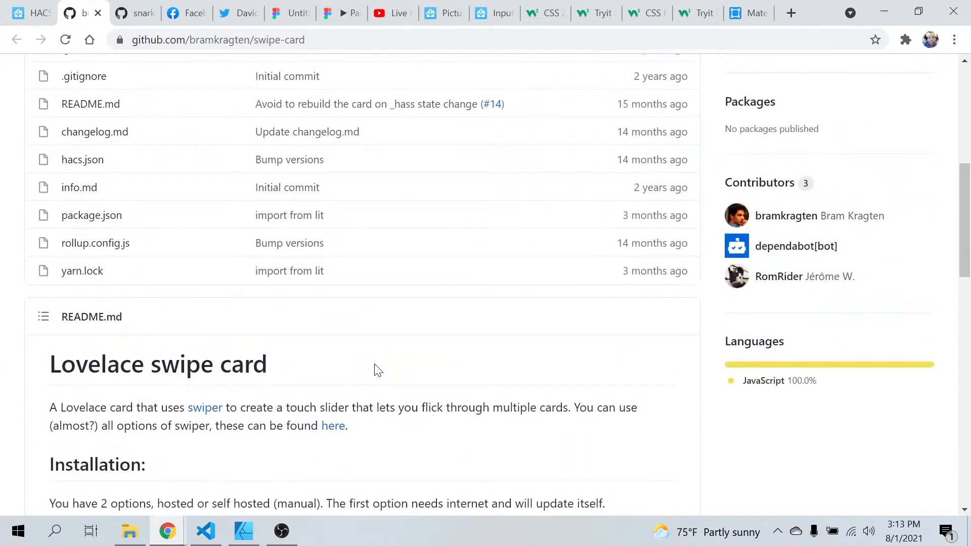
scroll(377, 370, "up", 8)
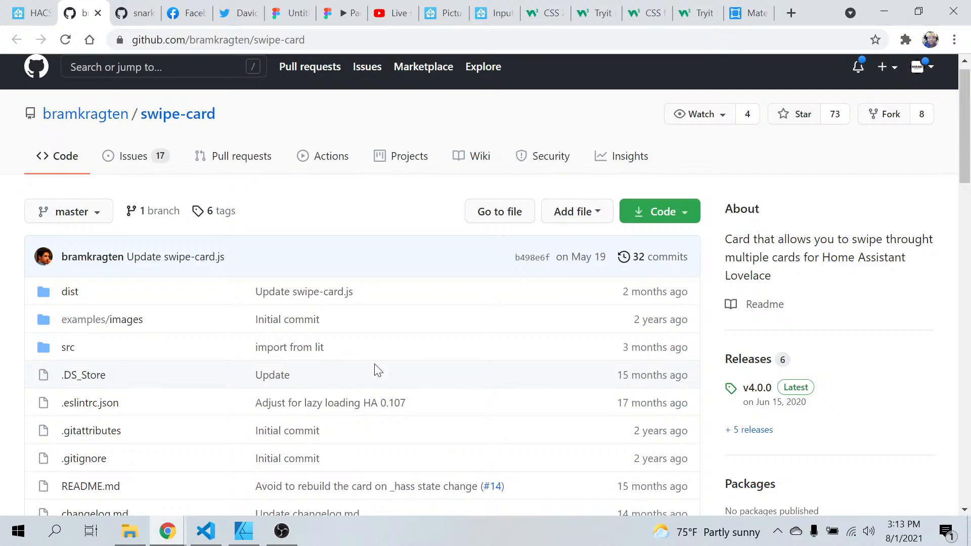
scroll(377, 370, "down", 20)
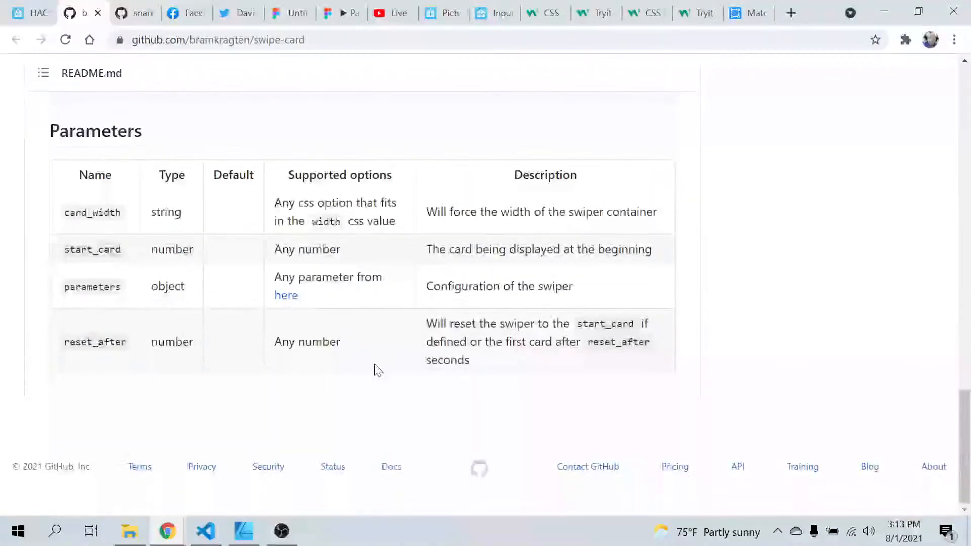
scroll(377, 370, "up", 6)
scroll(376, 370, "down", 2)
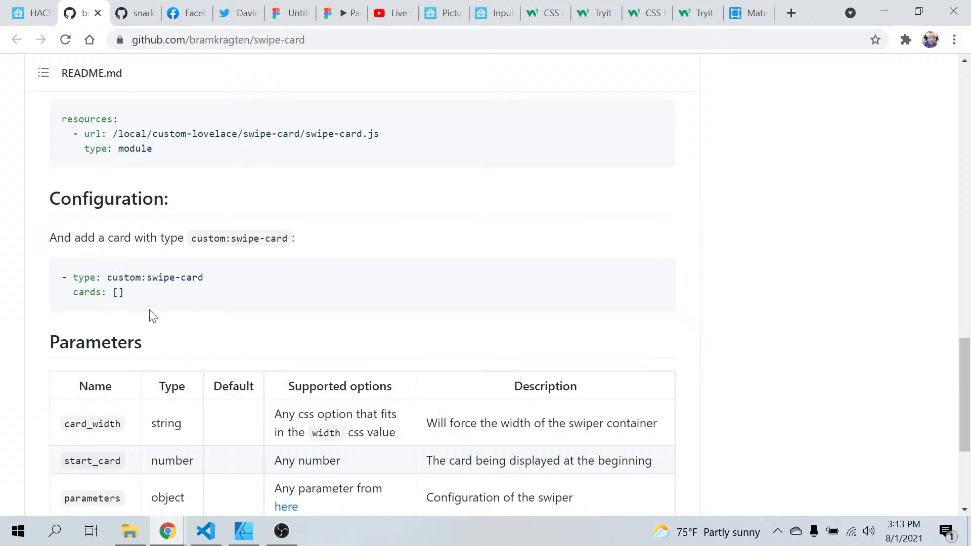
Compare the light.kitchen_lights state-icon example in the Picture Elements documentation with the swipe-card README's Configuration and Parameters sections
left_click(433, 10)
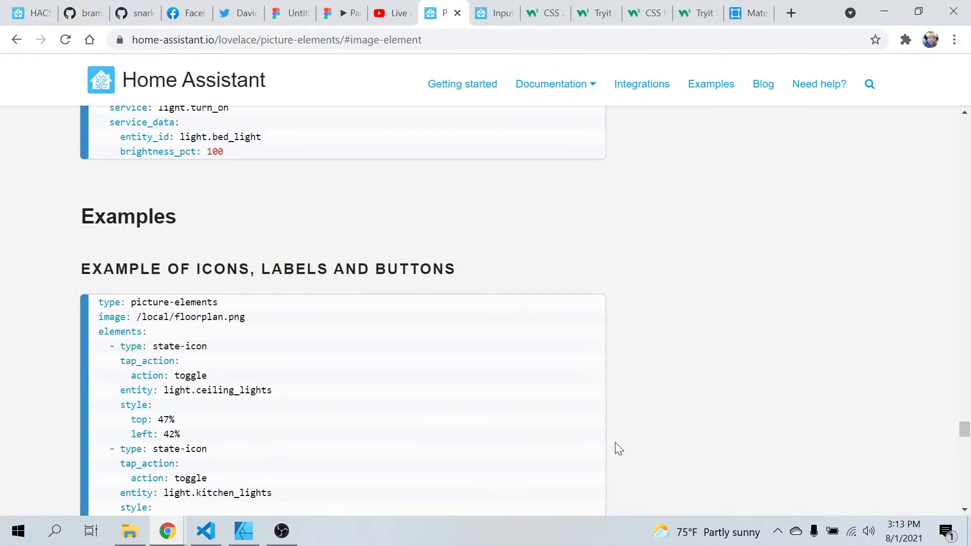
scroll(615, 441, "down", 2)
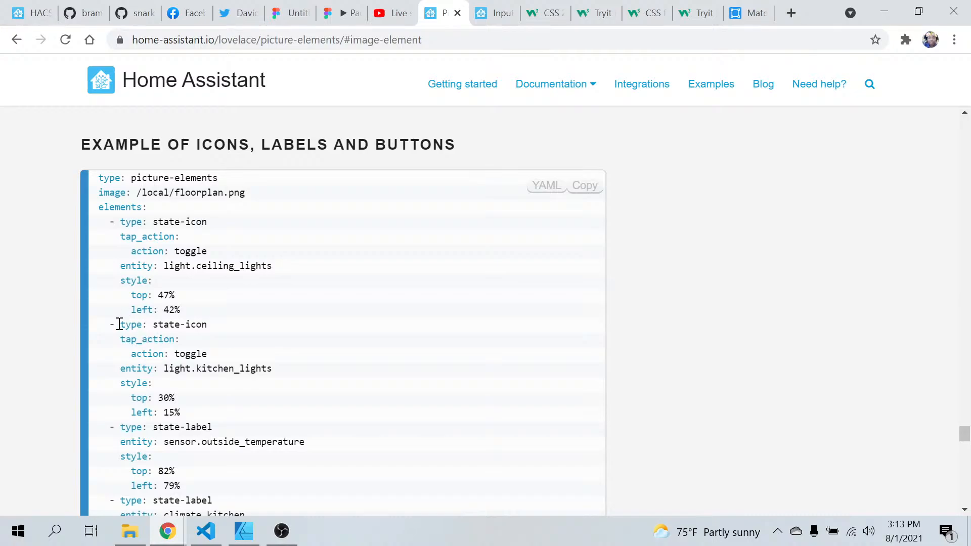
left_click_drag(114, 325, 310, 405)
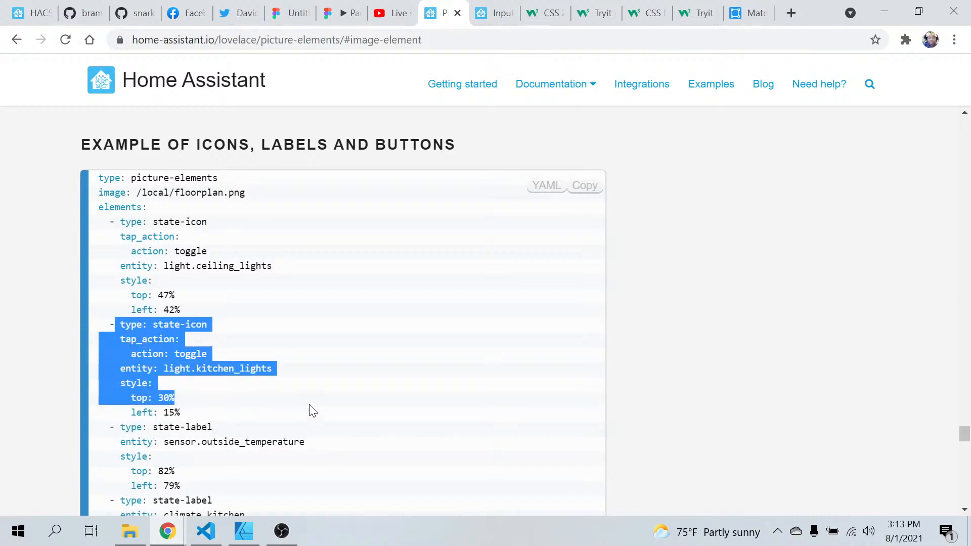
left_click(312, 410)
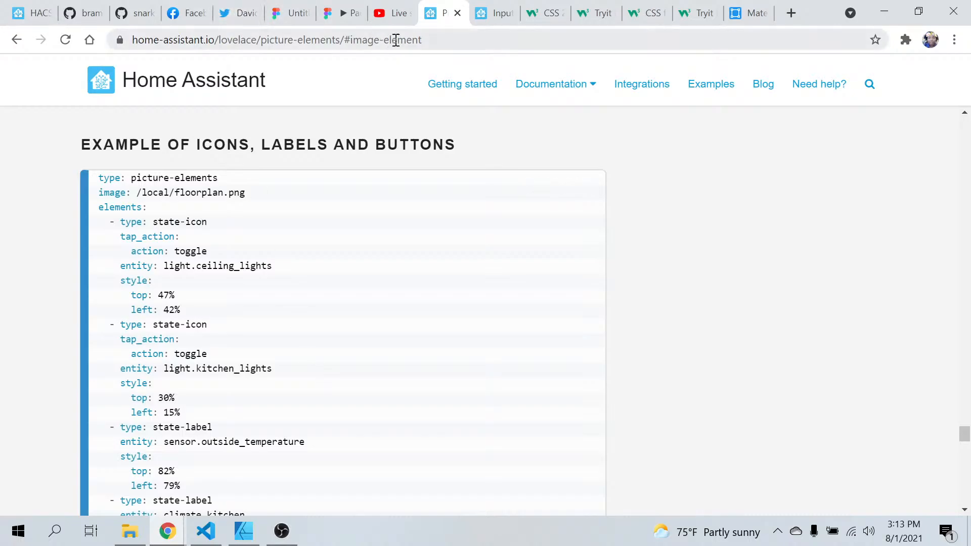
left_click(90, 13)
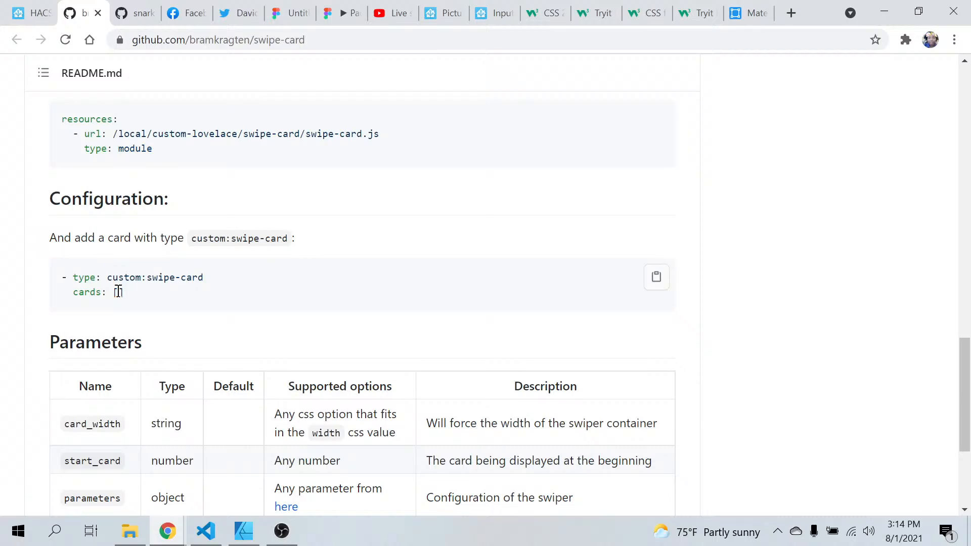
scroll(117, 292, "down", 2)
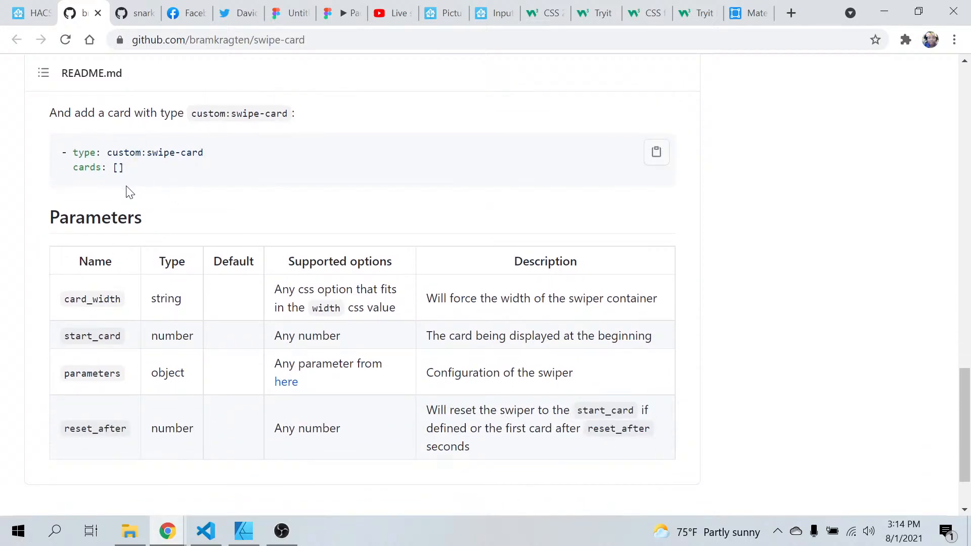
scroll(208, 319, "down", 2)
scroll(210, 318, "up", 6)
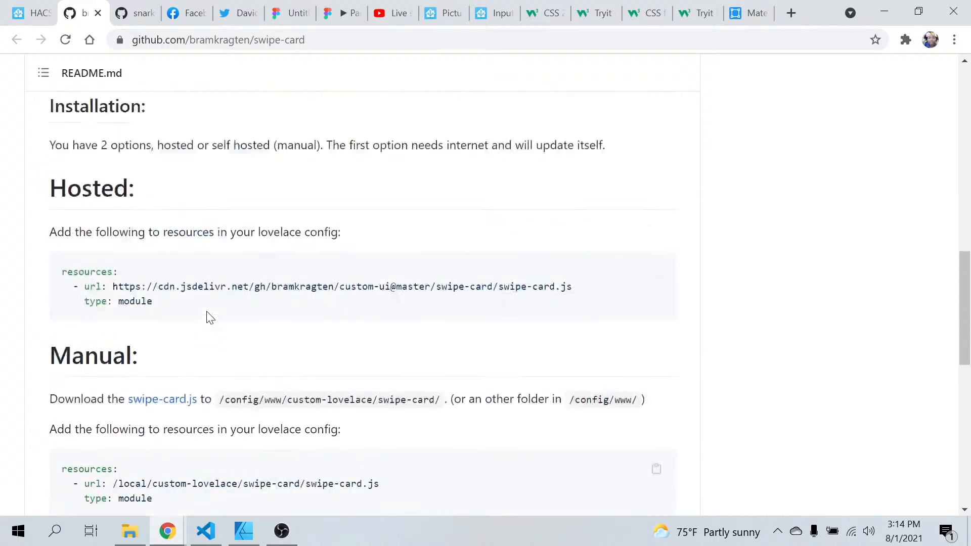
scroll(206, 311, "up", 12)
scroll(207, 314, "down", 18)
scroll(207, 314, "up", 2)
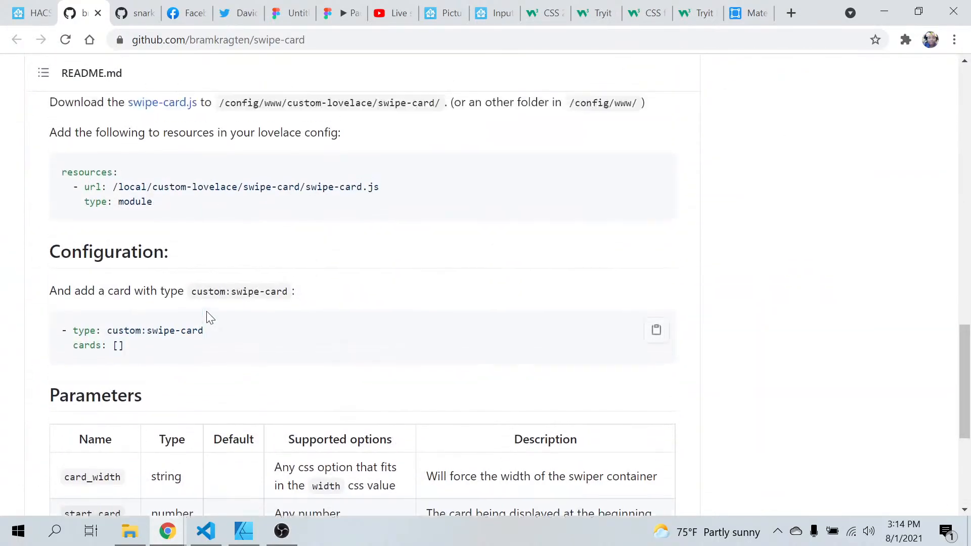
scroll(210, 319, "up", 1)
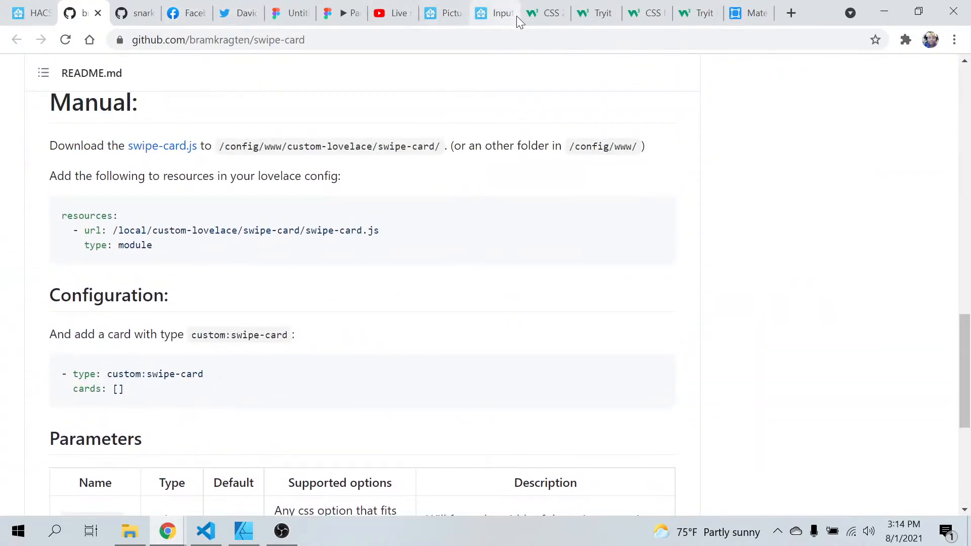
Look back through the Picture Elements documentation for its element types, configuration variables and the list of available cards
left_click(451, 16)
scroll(363, 331, "up", 6)
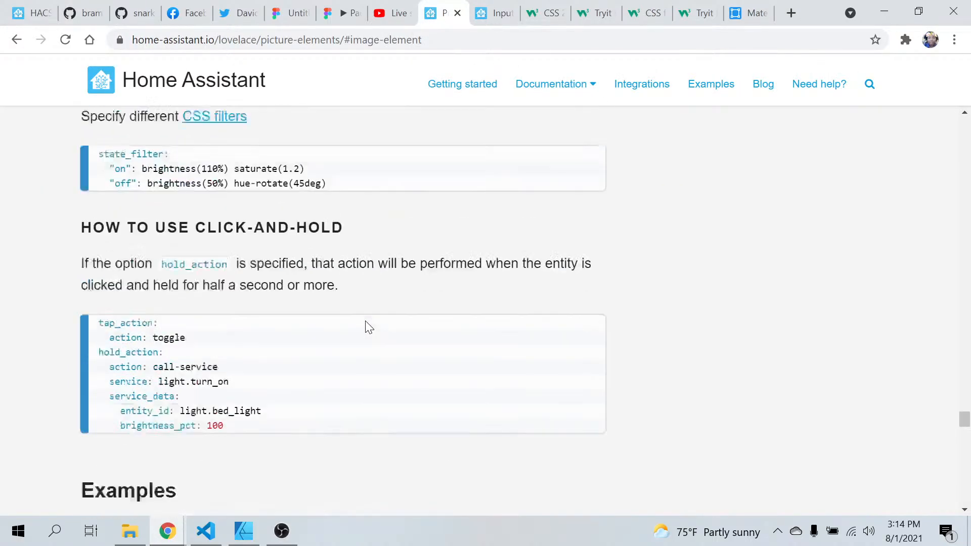
scroll(368, 327, "up", 10)
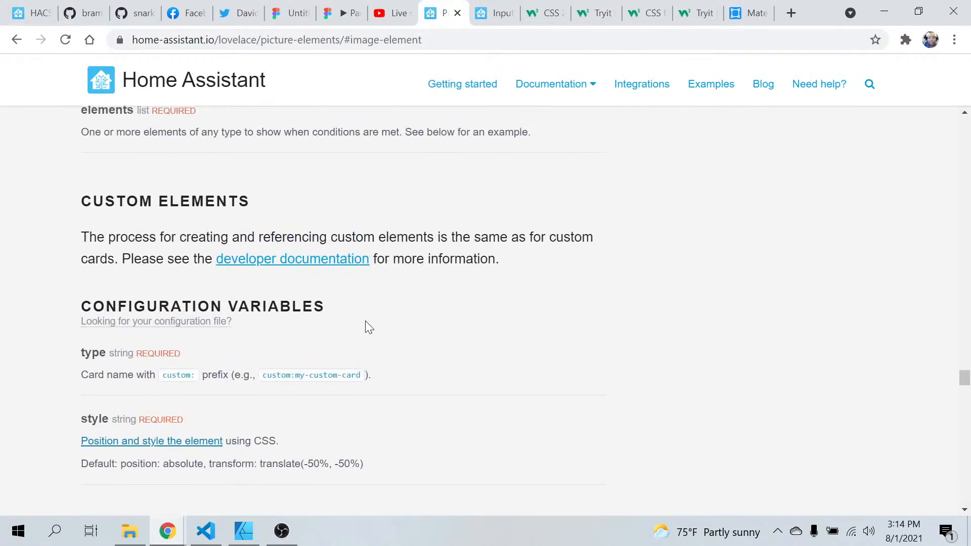
scroll(369, 328, "up", 10)
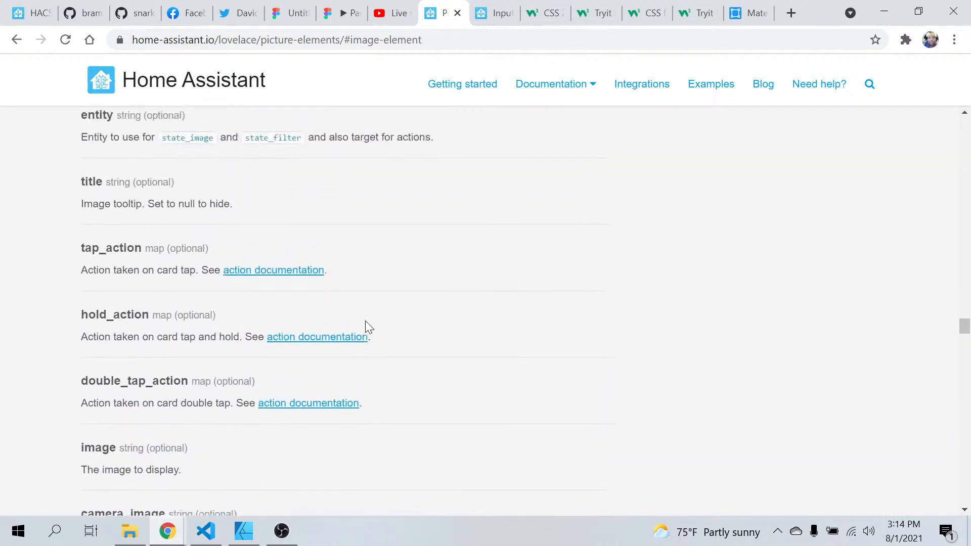
scroll(369, 328, "up", 15)
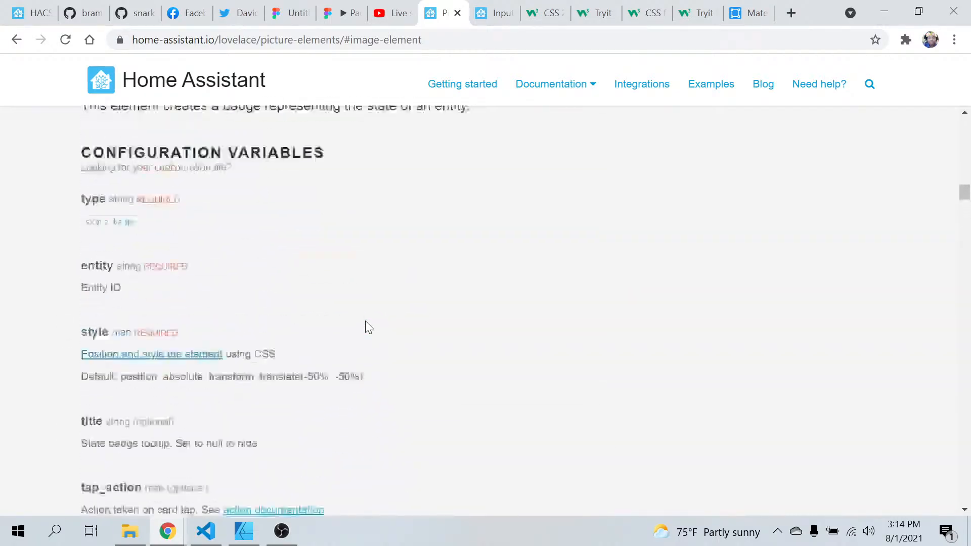
scroll(366, 321, "up", 10)
scroll(366, 321, "down", 10)
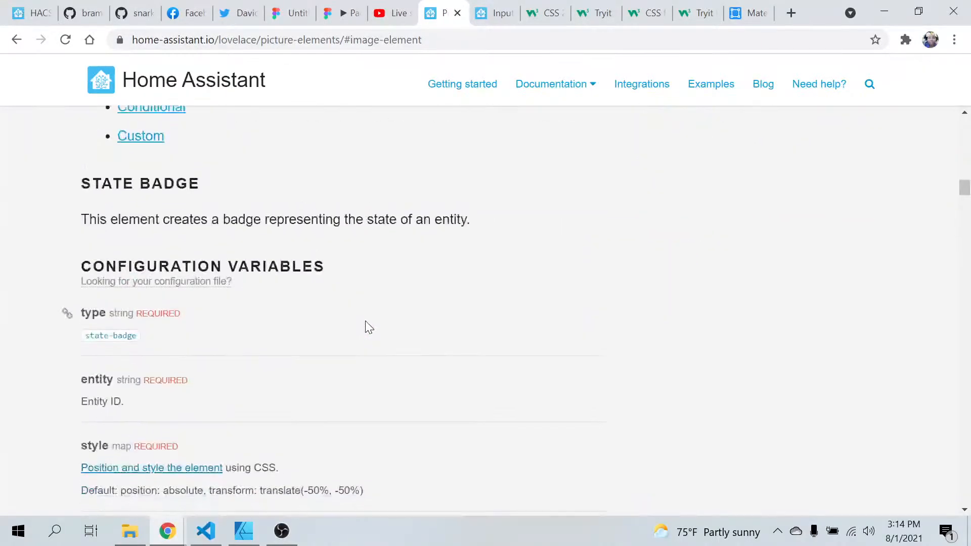
scroll(365, 322, "up", 9)
scroll(365, 322, "down", 2)
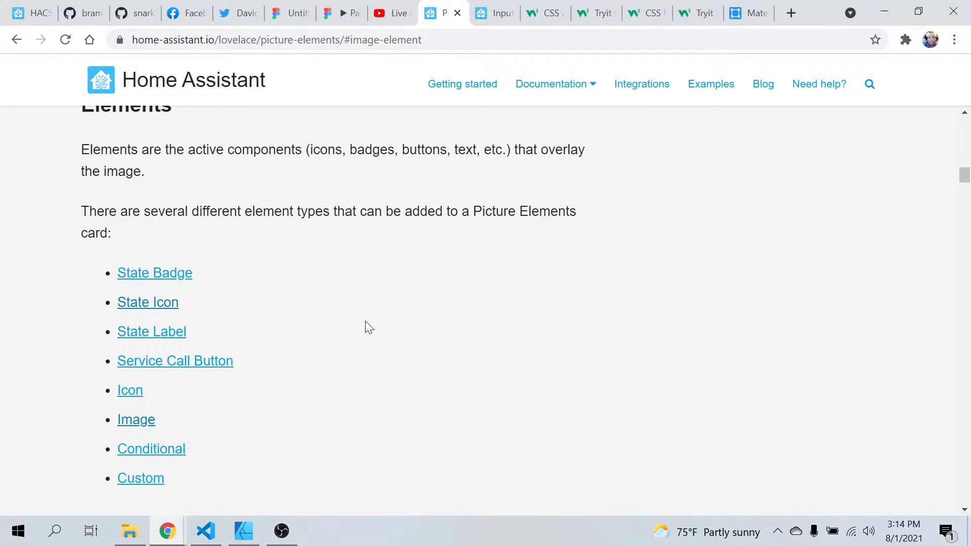
scroll(366, 324, "up", 10)
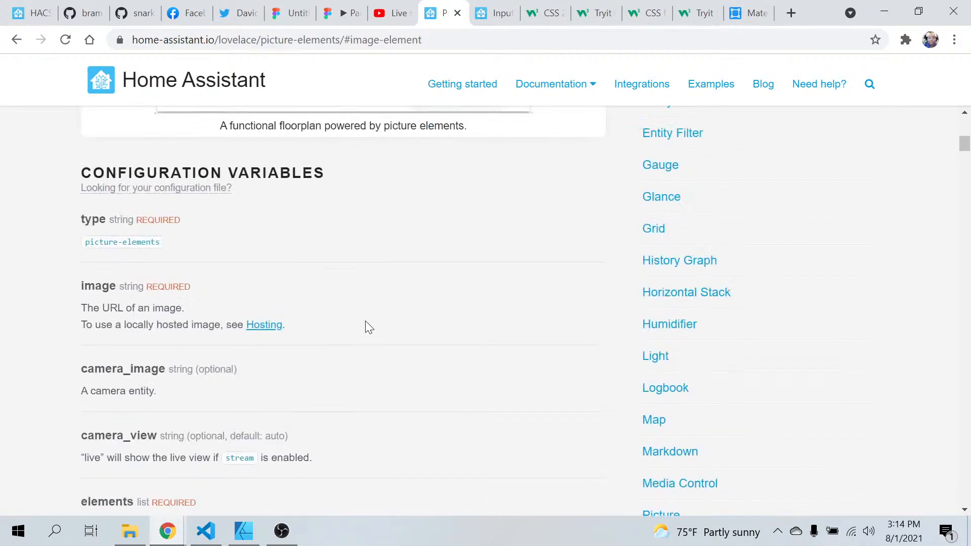
scroll(365, 321, "up", 8)
scroll(365, 322, "down", 6)
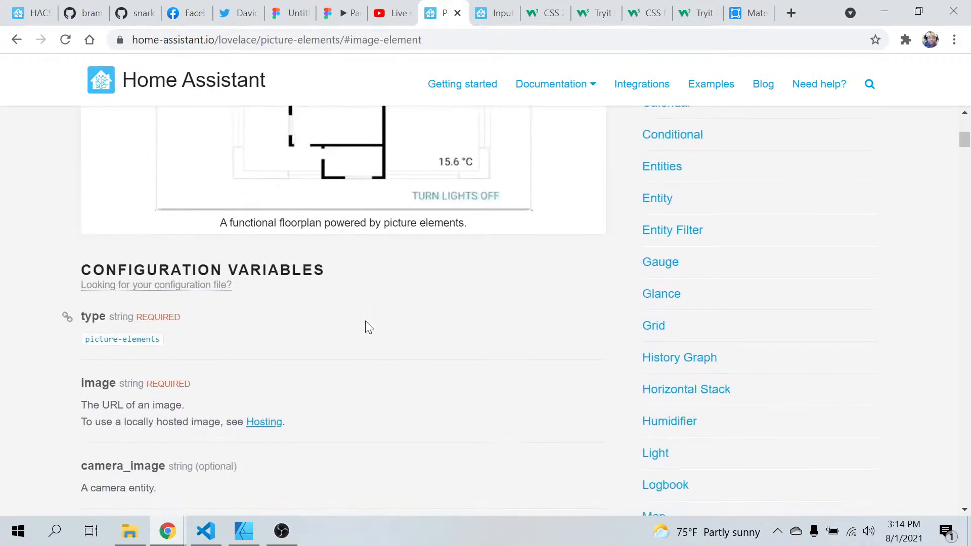
scroll(368, 327, "up", 3)
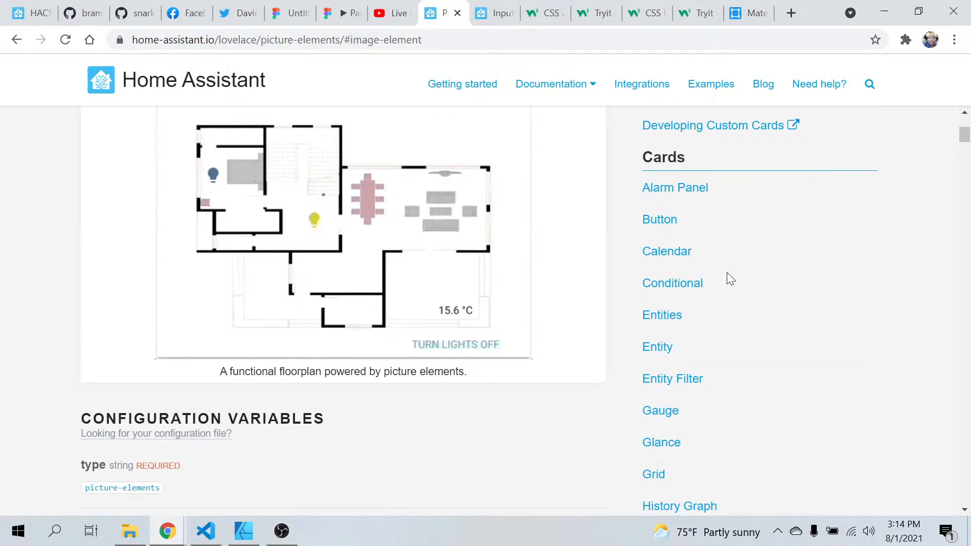
Open the Entity card documentation and find its YAML configuration example
left_click(657, 350)
scroll(518, 330, "down", 10)
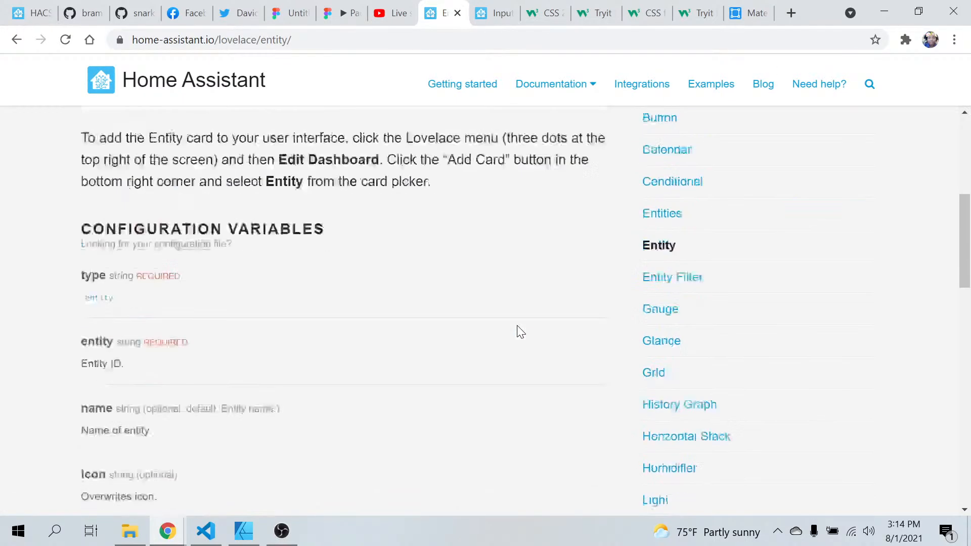
scroll(518, 330, "up", 4)
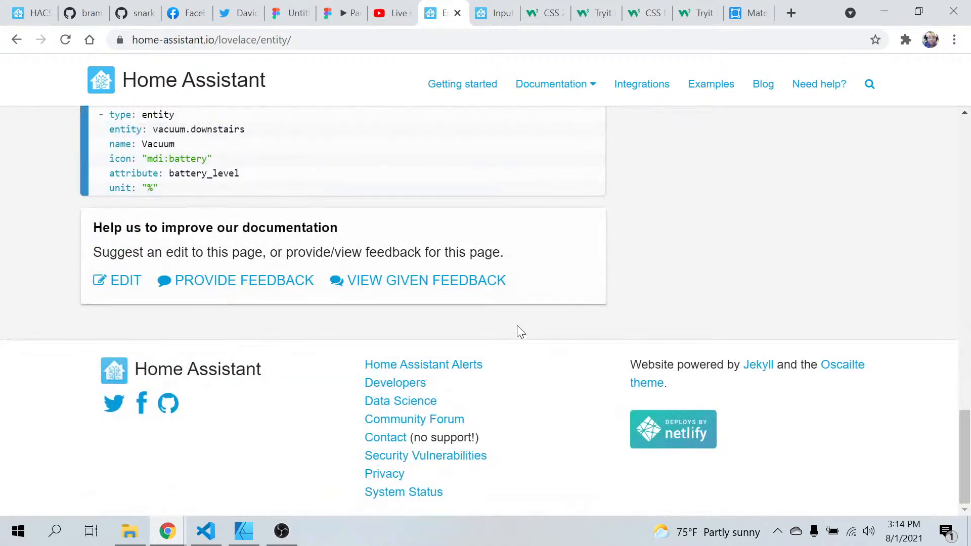
scroll(517, 329, "up", 5)
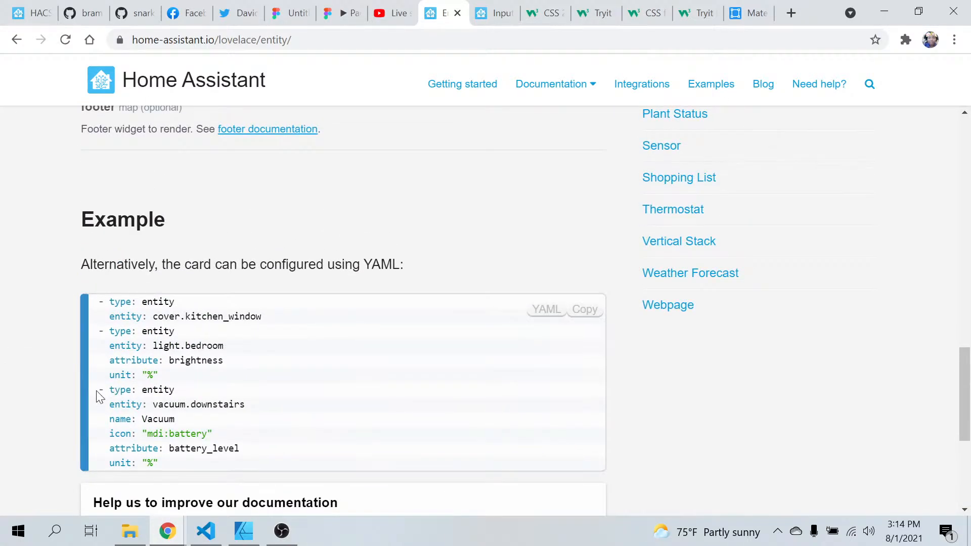
Copy the vacuum.downstairs entity card block from the Entity card documentation's YAML example
left_click_drag(99, 393, 251, 468)
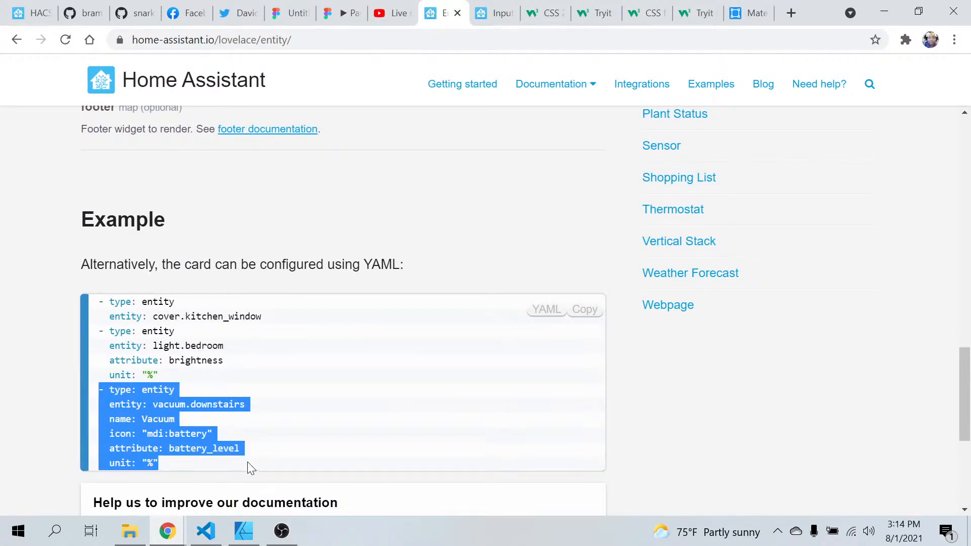
right_click(136, 424)
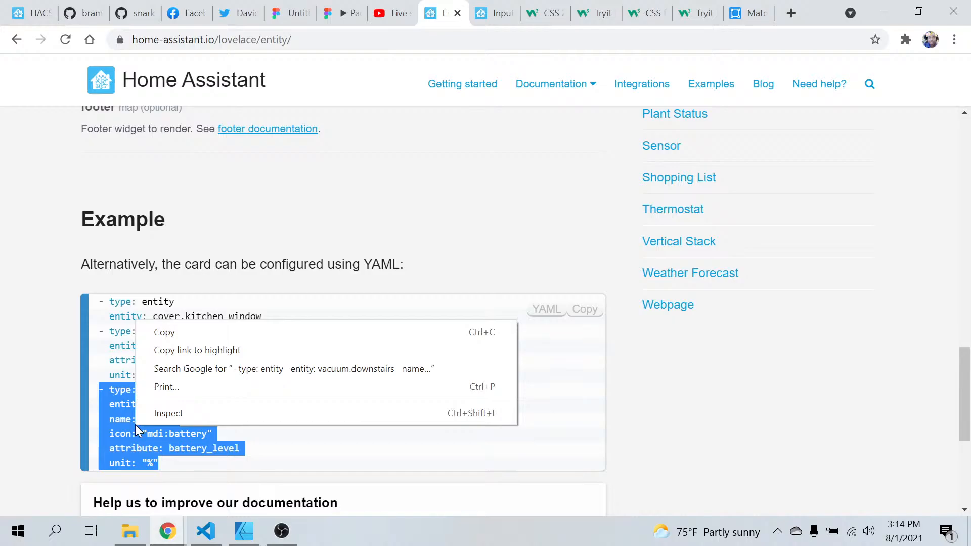
left_click(162, 334)
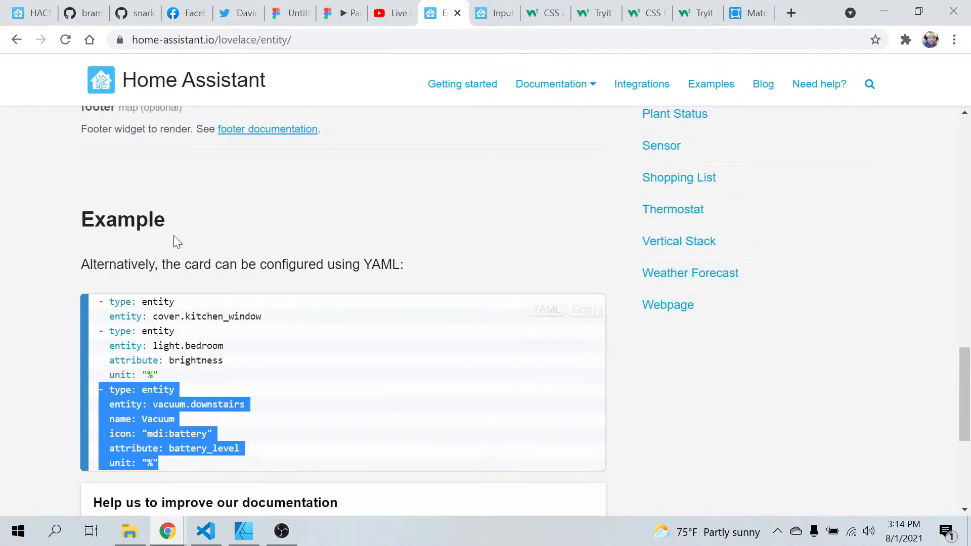
Switch to VS Code and paste the copied entity card inside the swipe-card's cards brackets in home.yaml
mouse_move(206, 539)
left_click(187, 481)
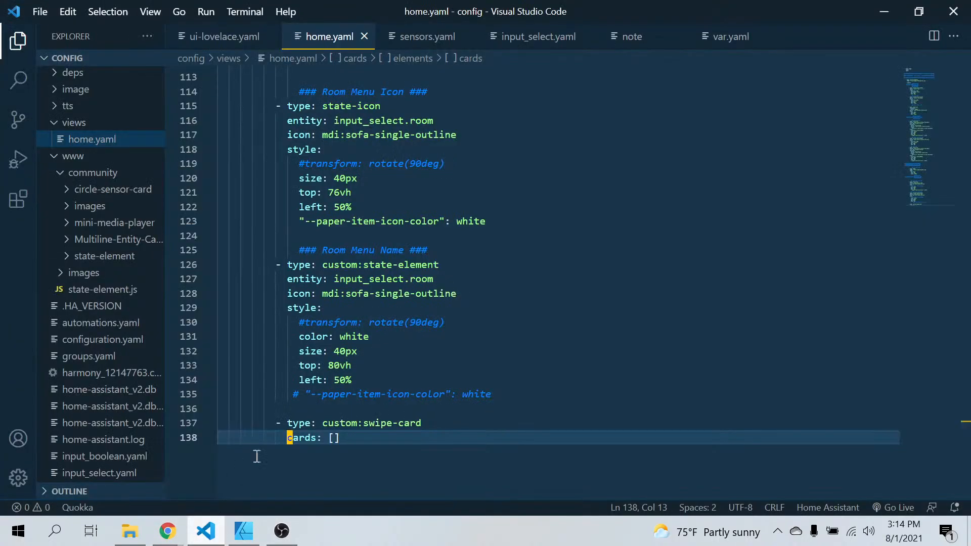
left_click(333, 438)
key("Return")
key("Return")
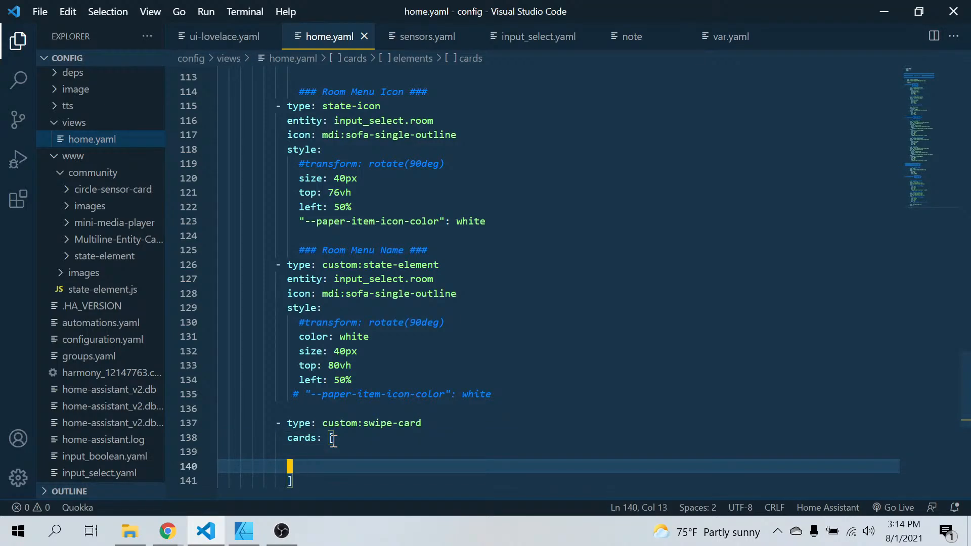
key("BackSpace")
key("BackSpace")
key("BackSpace")
key("BackSpace")
key("BackSpace")
key("BackSpace")
key("BackSpace")
key("BackSpace")
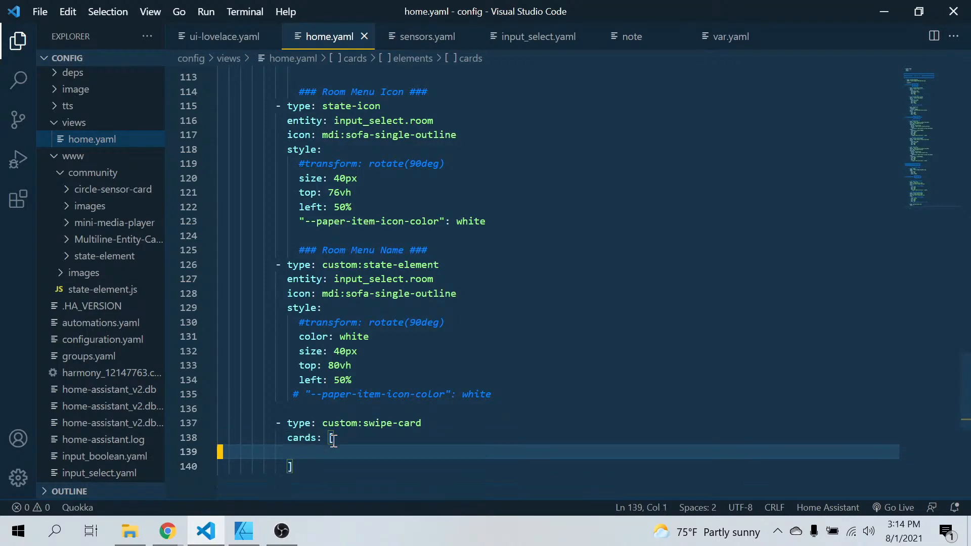
key("Return")
key("ctrl+v")
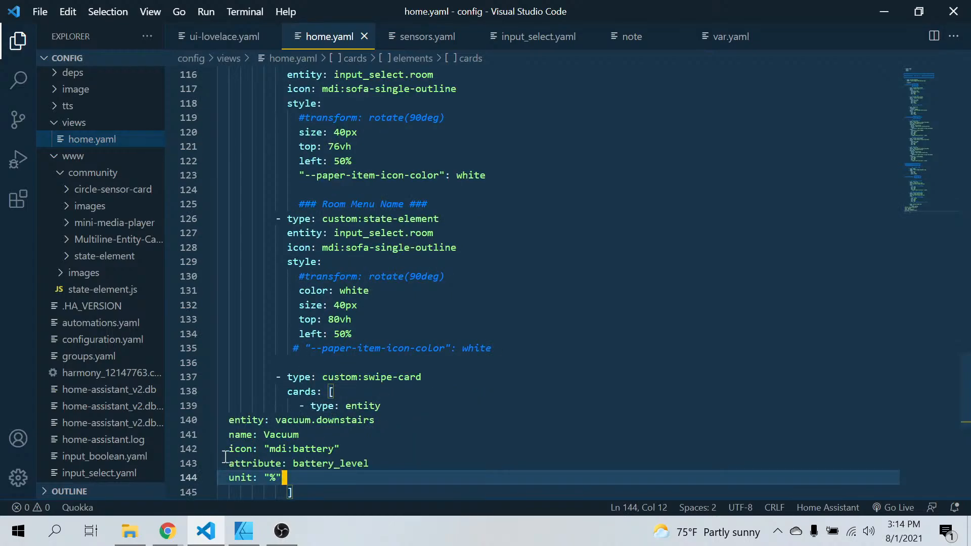
Indent the pasted entity, name, icon, attribute and unit lines to align with the card's type key
left_click_drag(224, 420, 316, 472)
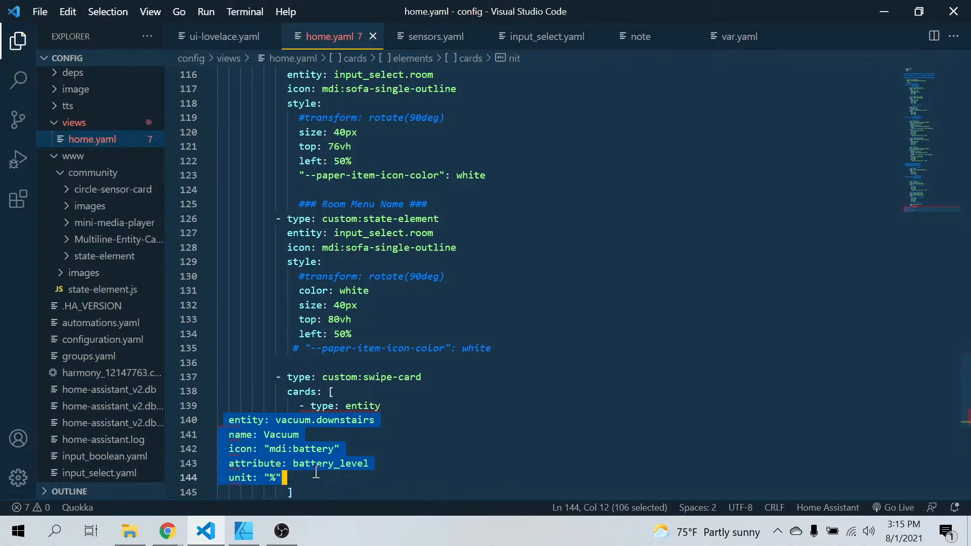
key("Tab")
key("Tab")
key("Tab")
key("Tab")
key("Tab")
key("Tab")
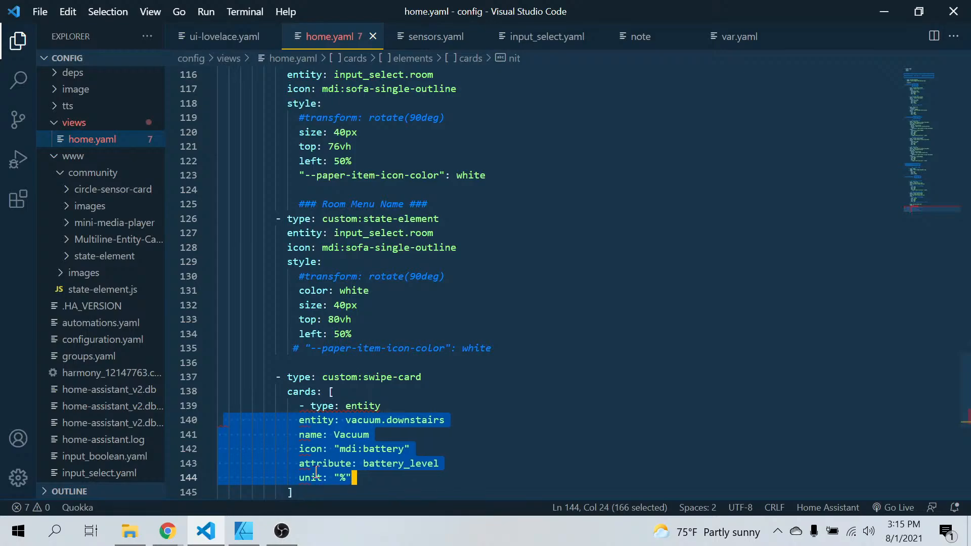
key("Tab")
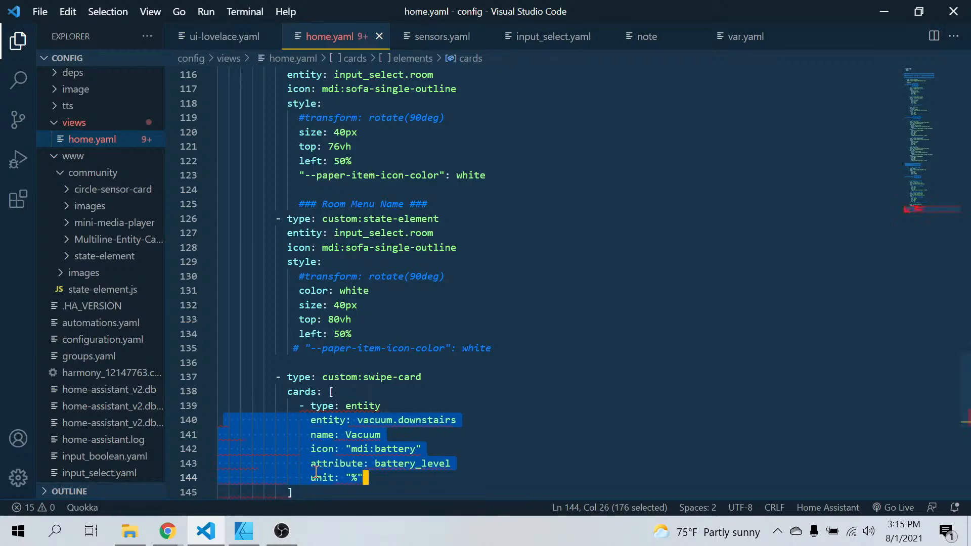
left_click(496, 408)
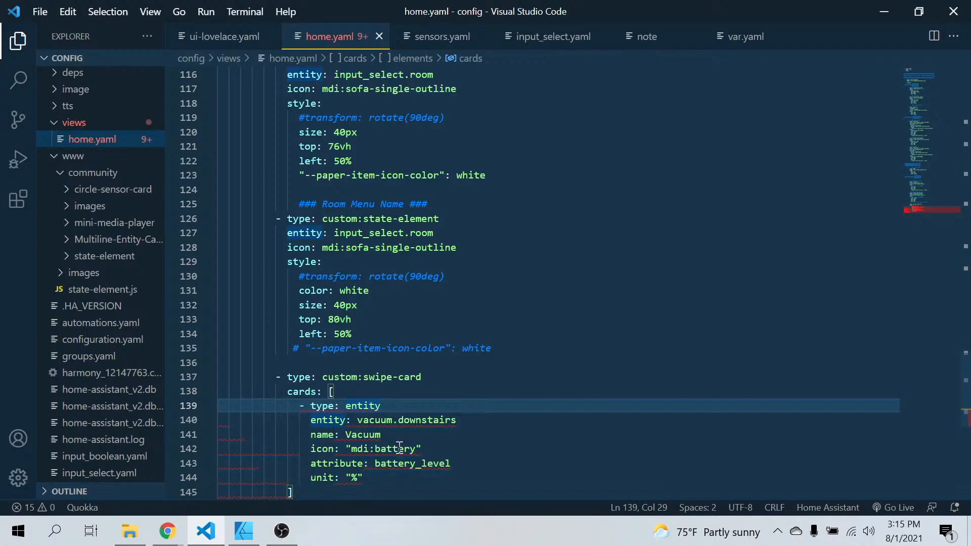
Remove the opening and closing square brackets around the swipe-card's cards list
scroll(501, 410, "down", 2)
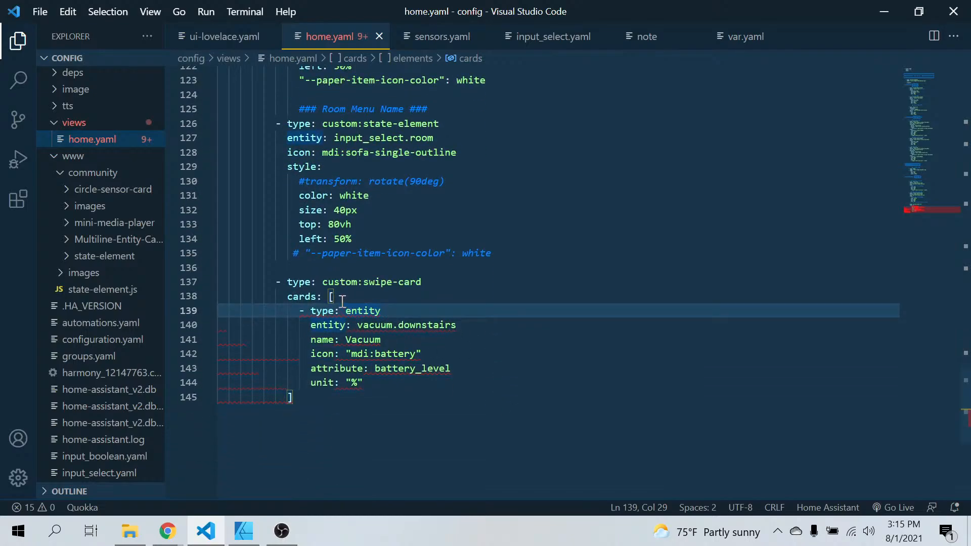
key("Up")
key("BackSpace")
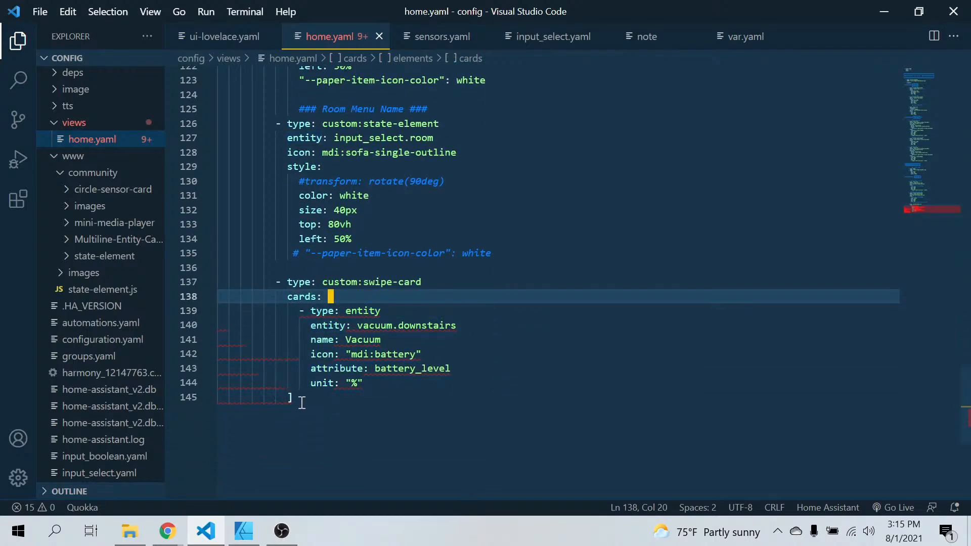
left_click(302, 403)
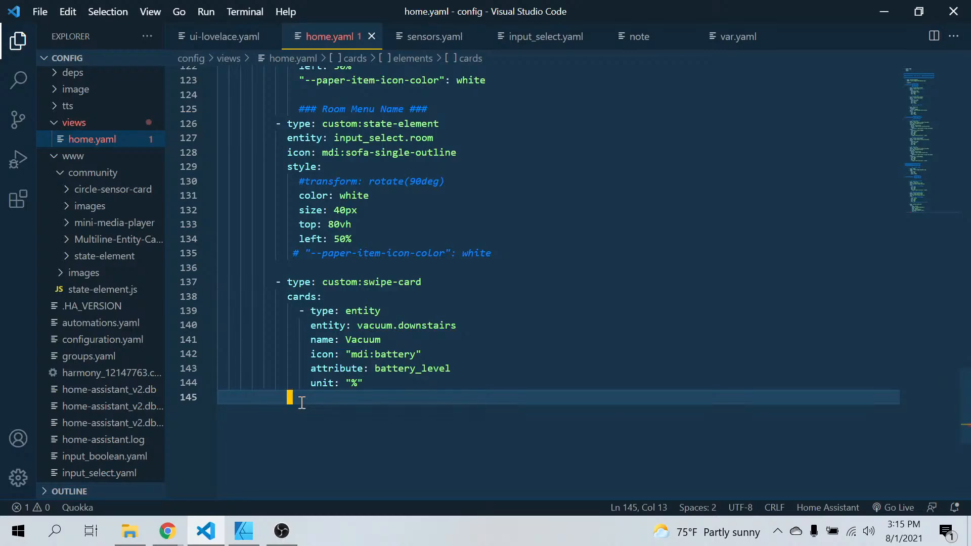
left_click(467, 328)
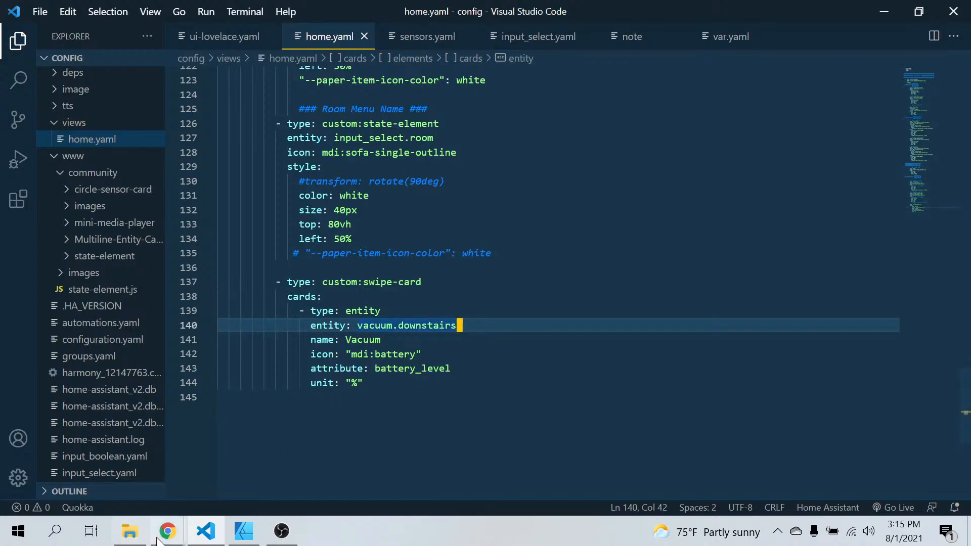
Switch to Chrome and copy the binary_sensor.rpi_power_status entity ID from Home Assistant's Developer Tools states list
mouse_move(167, 531)
left_click(84, 469)
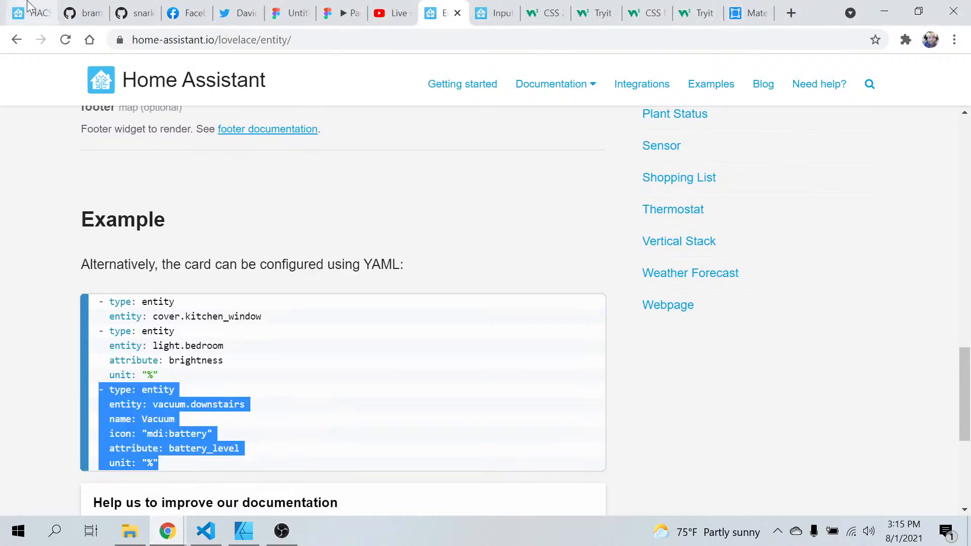
left_click(30, 12)
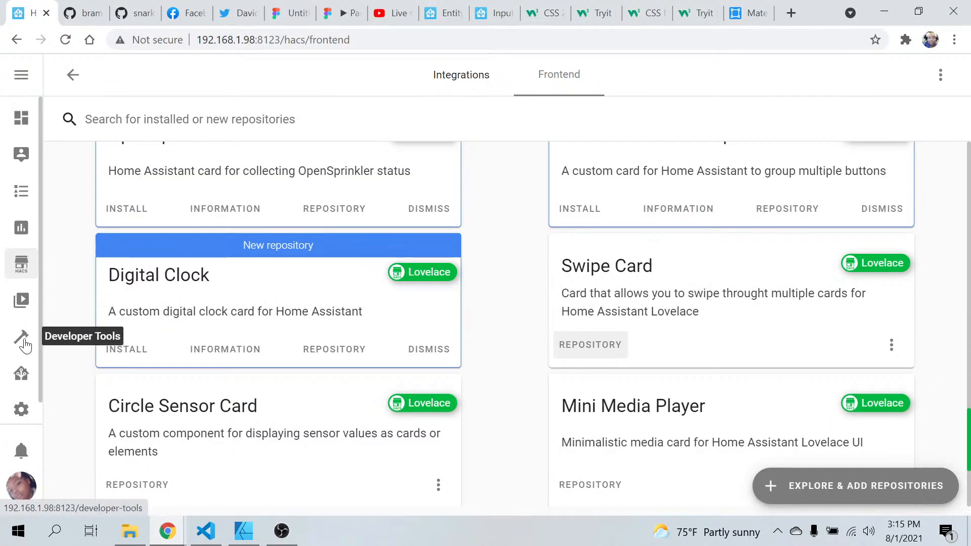
left_click(21, 372)
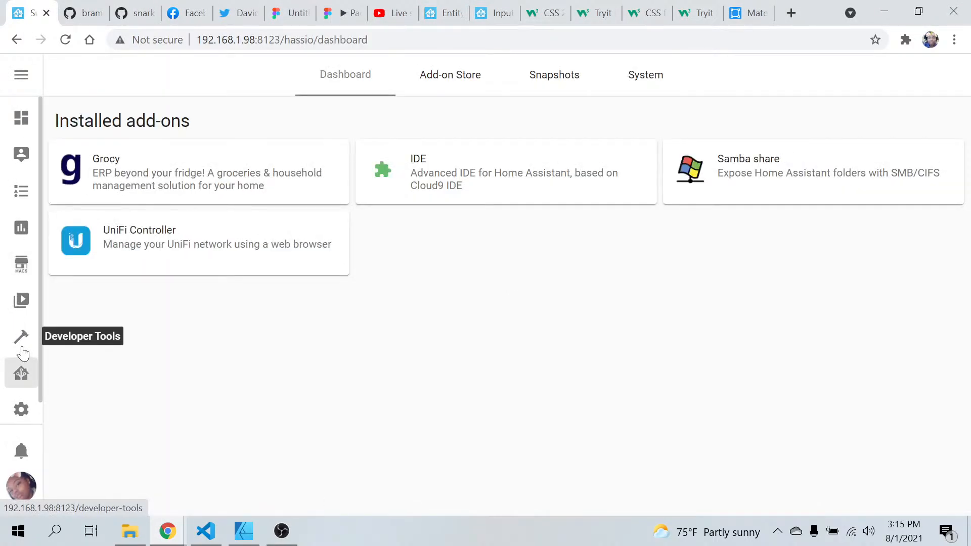
left_click(22, 352)
scroll(280, 288, "down", 5)
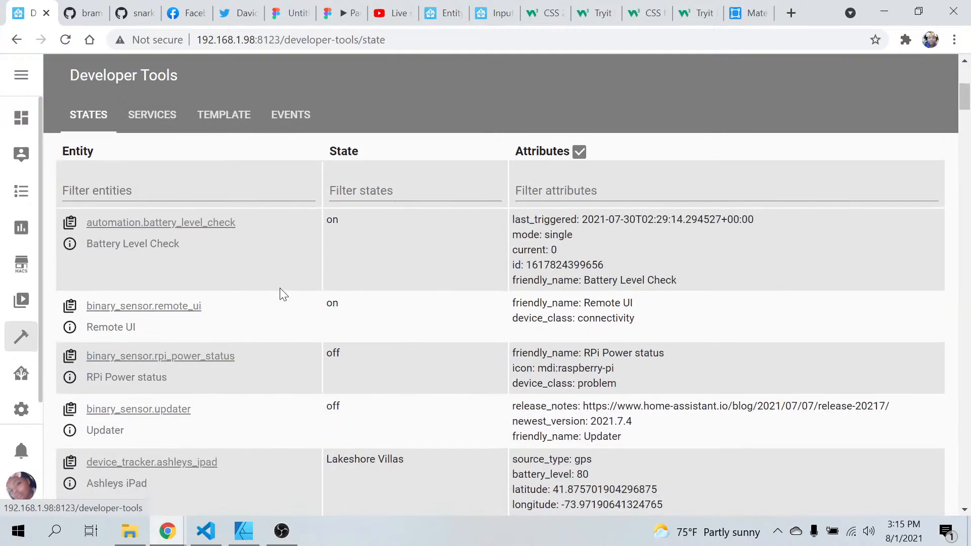
right_click(280, 288)
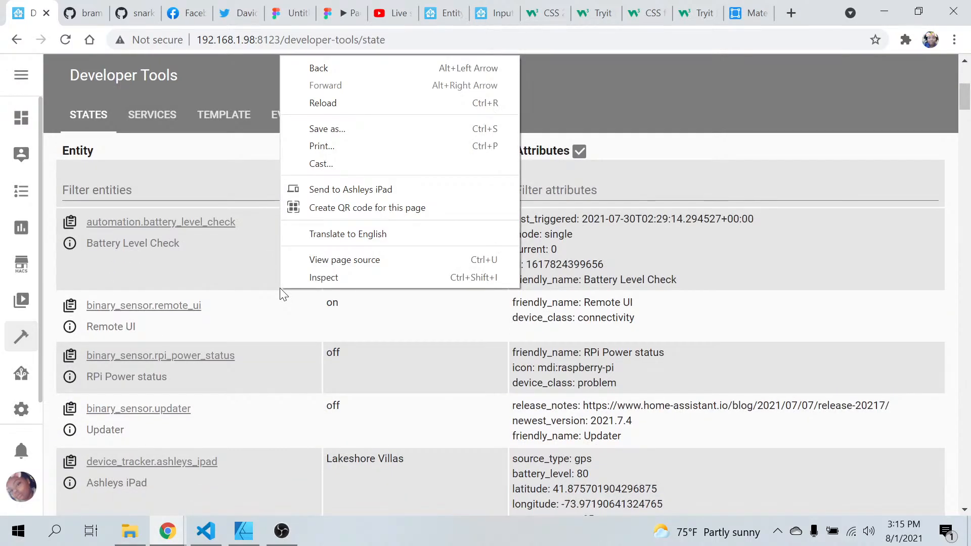
scroll(273, 369, "up", 2)
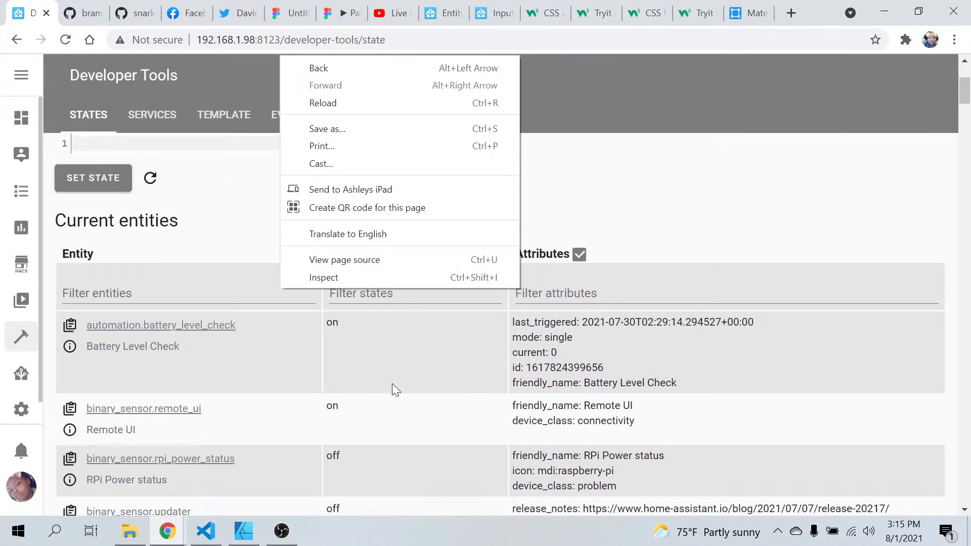
left_click(392, 383)
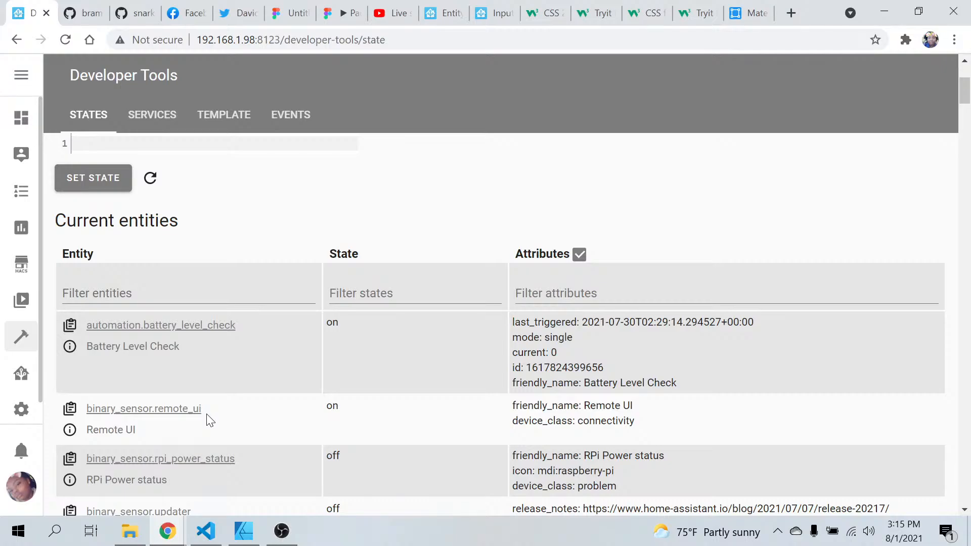
left_click_drag(257, 460, 229, 459)
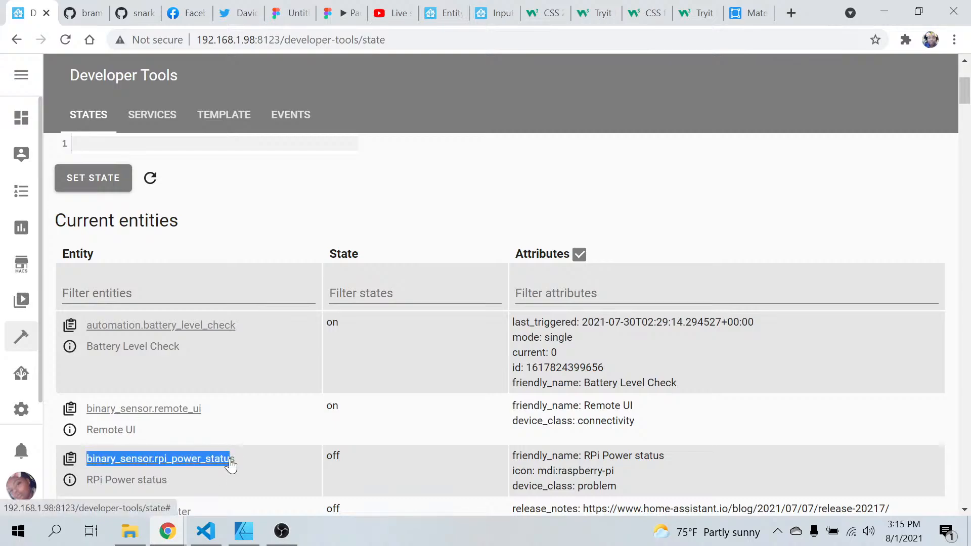
left_click(70, 459)
Back in VS Code, replace the swipe-card's vacuum.downstairs entity with binary_sensor.rpi_power_status
left_click(205, 531)
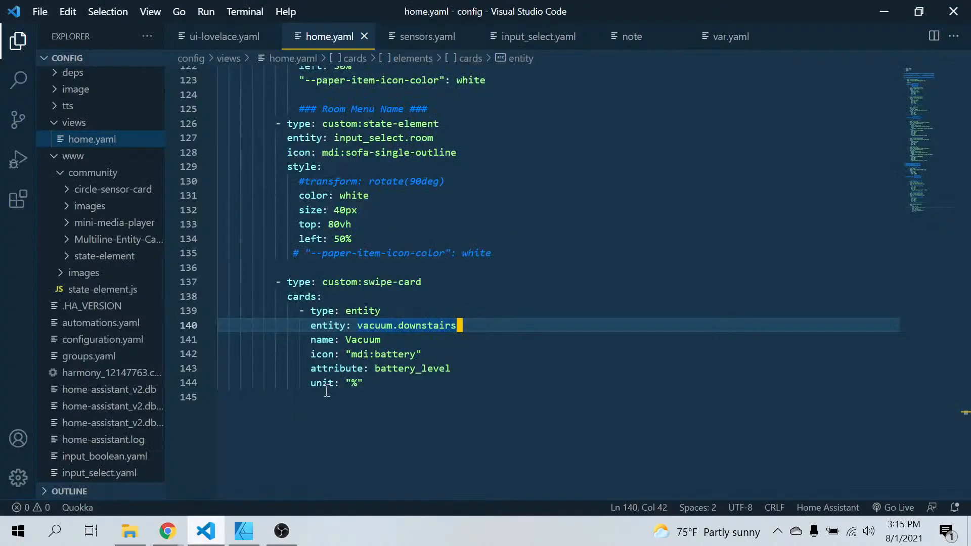
left_click_drag(471, 325, 358, 326)
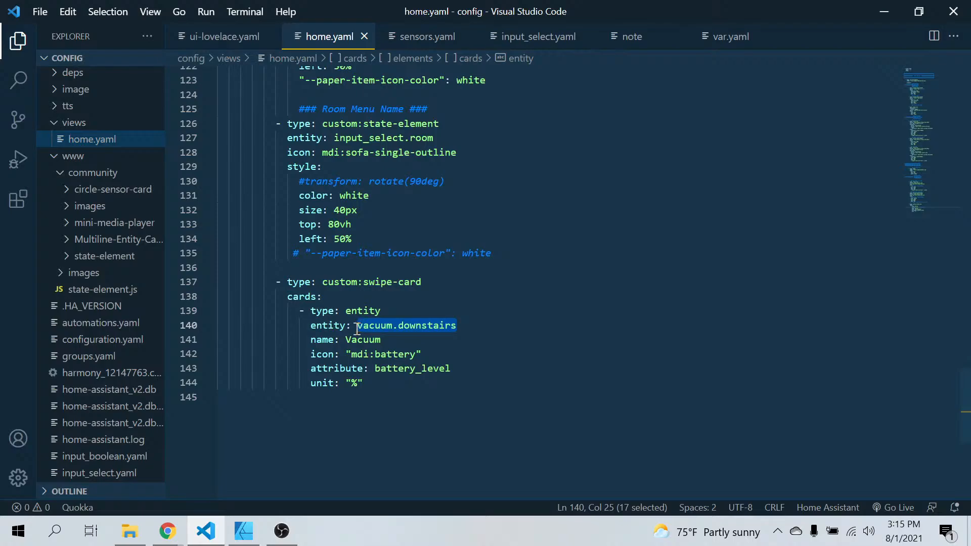
key("BackSpace")
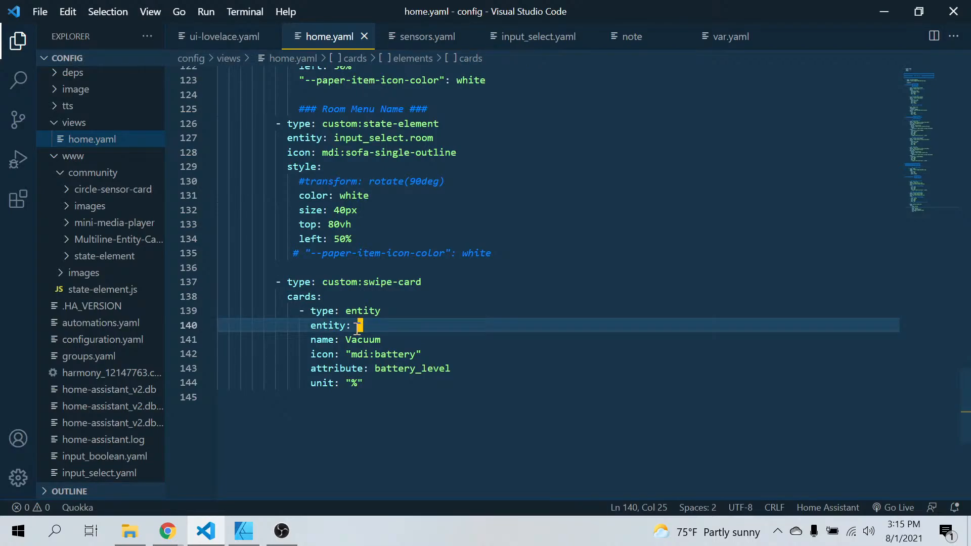
key("ctrl+v")
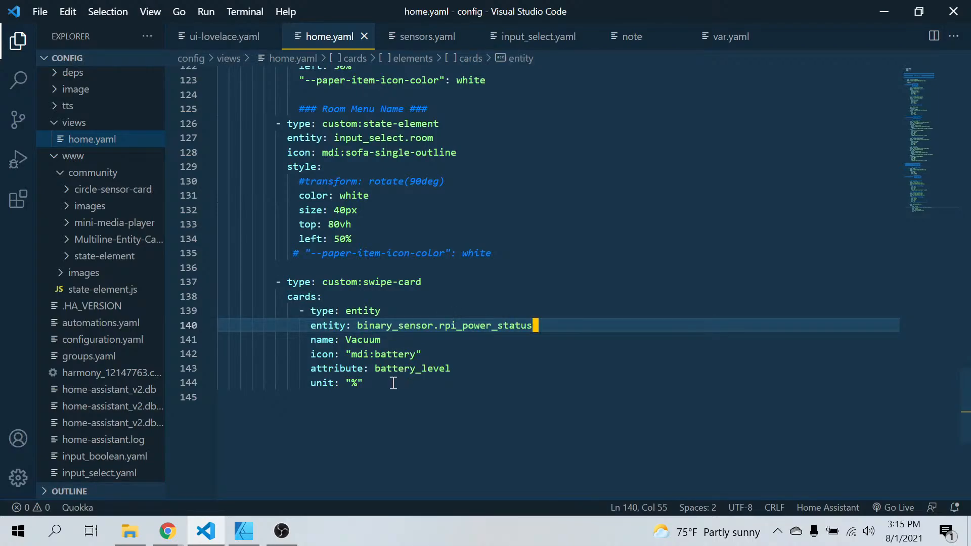
Delete the attribute and unit lines from the entity card inside the swipe-card
left_click_drag(386, 386, 306, 373)
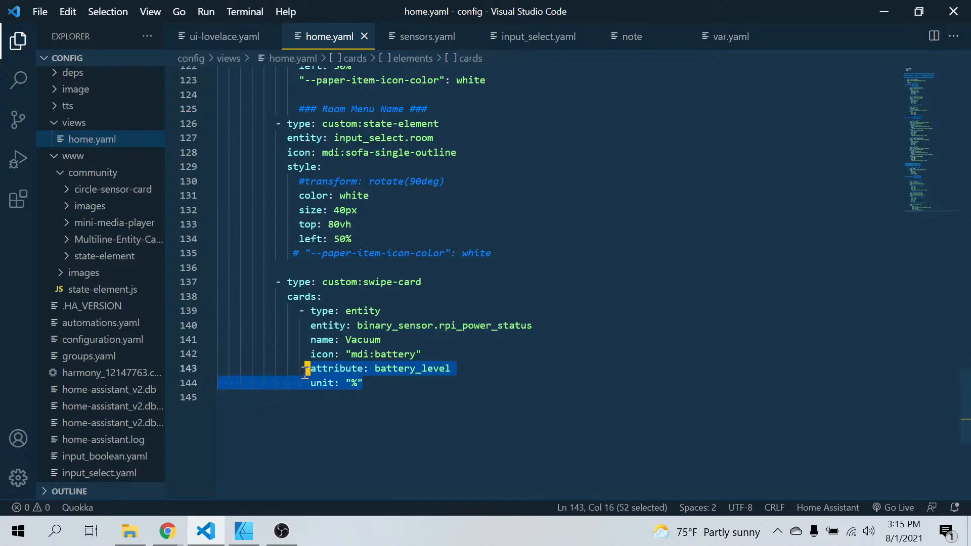
key("BackSpace")
key("BackSpace")
key("BackSpace")
key("BackSpace")
key("BackSpace")
key("BackSpace")
key("BackSpace")
key("BackSpace")
key("BackSpace")
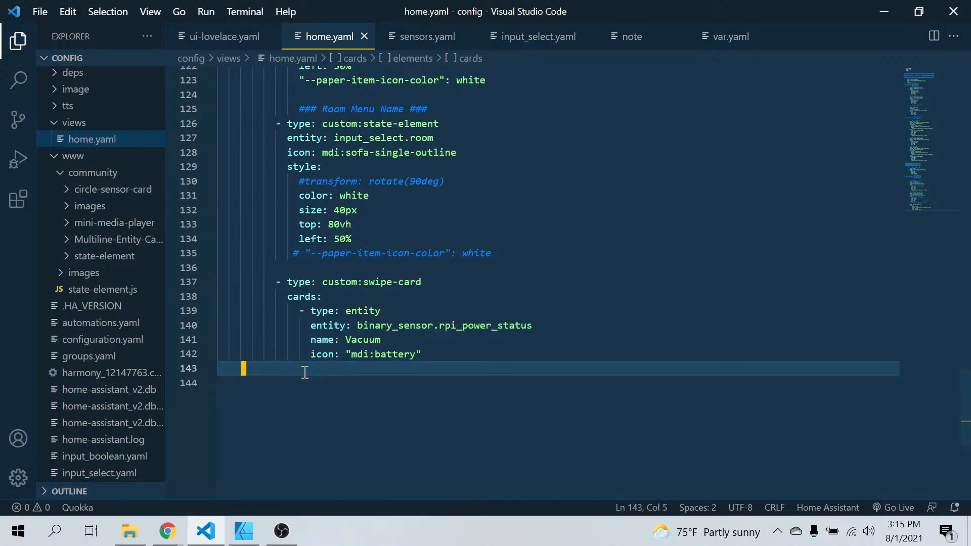
key("BackSpace")
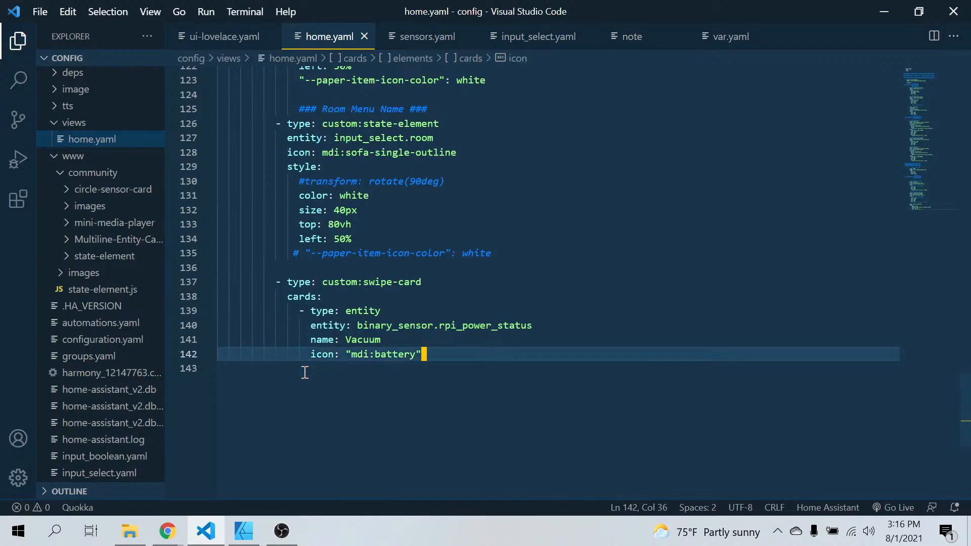
key("ctrl+v")
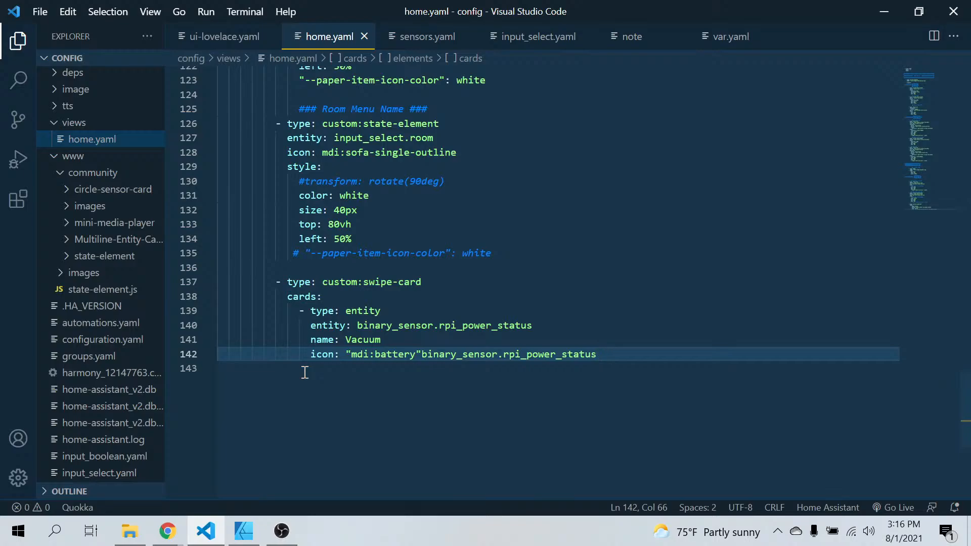
key("BackSpace")
key("BackSpace")
key("BackSpace")
key("BackSpace")
key("BackSpace")
key("BackSpace")
key("BackSpace")
key("BackSpace")
key("BackSpace")
key("BackSpace")
key("BackSpace")
key("BackSpace")
key("BackSpace")
key("BackSpace")
key("BackSpace")
key("BackSpace")
key("BackSpace")
key("BackSpace")
key("BackSpace")
key("BackSpace")
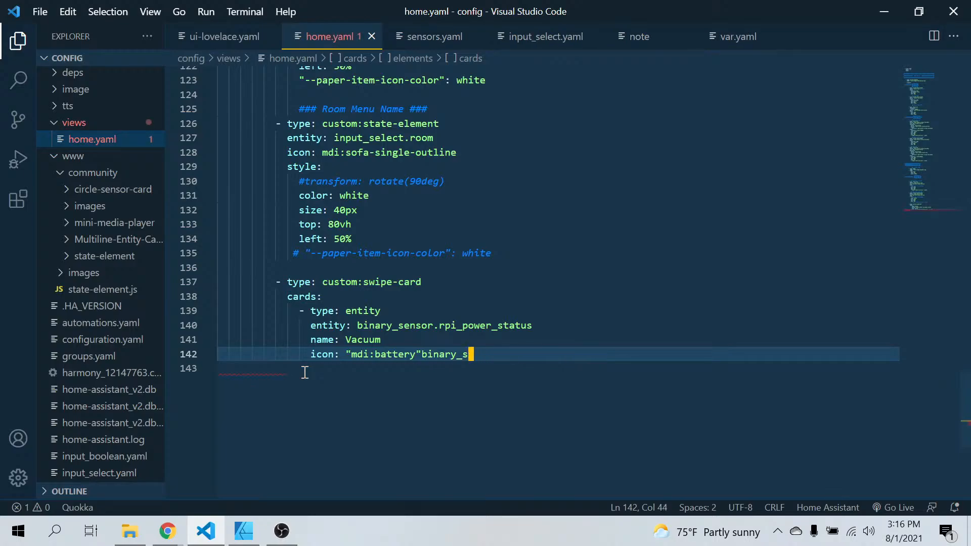
key("BackSpace")
key("BackSpace")
key("BackSpace")
key("BackSpace")
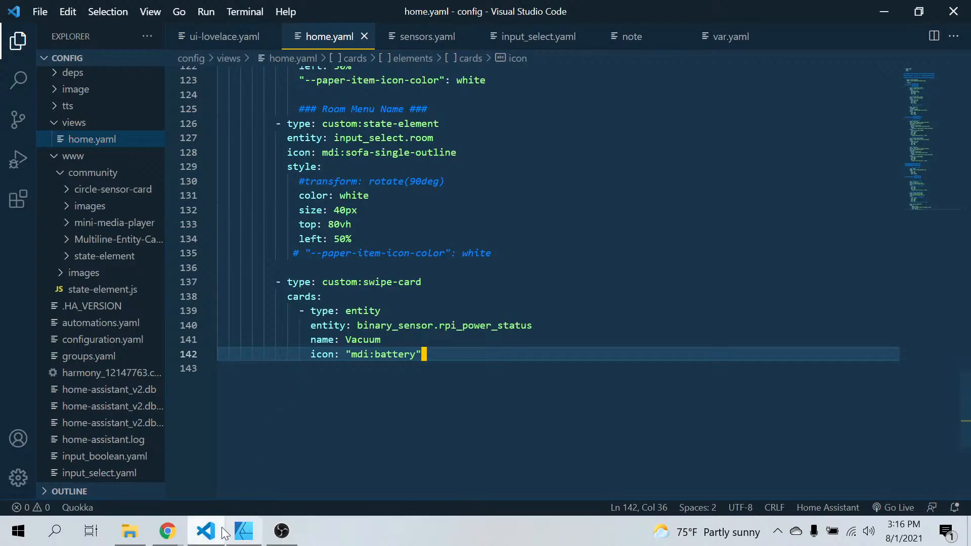
Switch to Chrome and open the Mason Manor Overview dashboard to check the swipe card
left_click(167, 530)
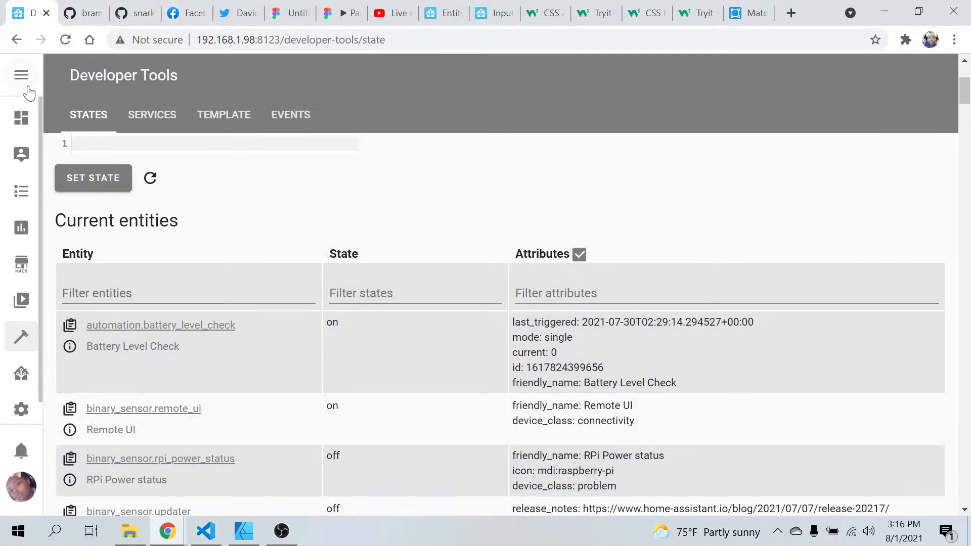
left_click(20, 153)
left_click(18, 120)
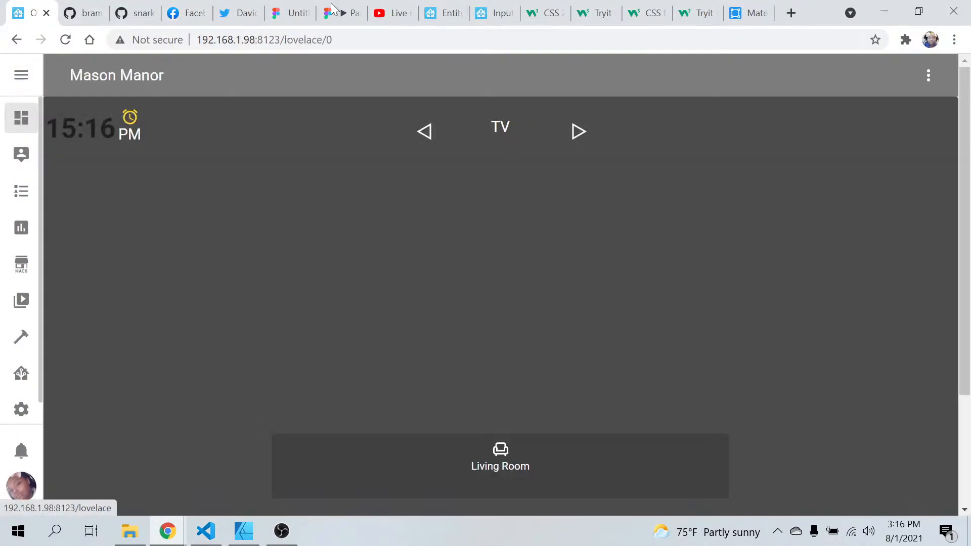
Refresh the Mason Manor dashboard and check whether the swipe card displays
left_click(925, 84)
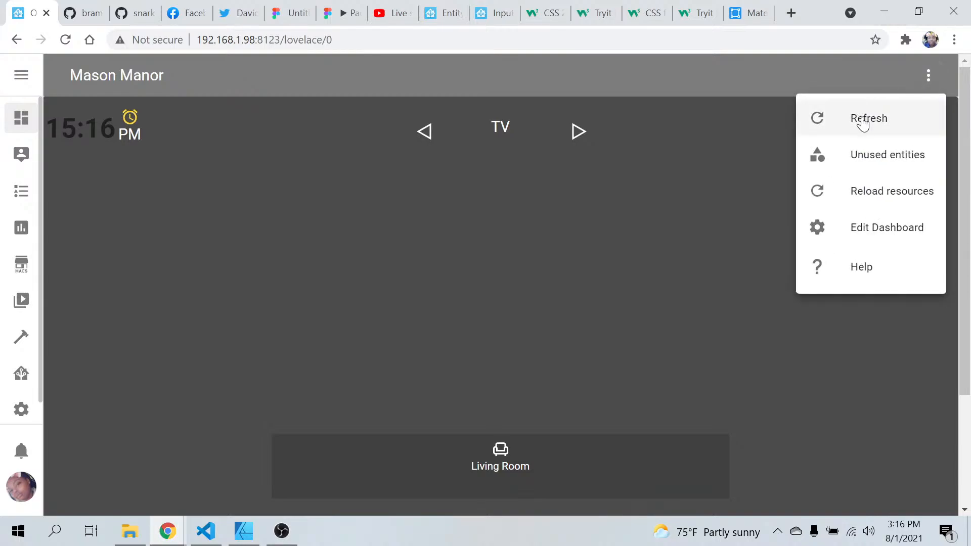
left_click(863, 121)
scroll(675, 263, "down", 3)
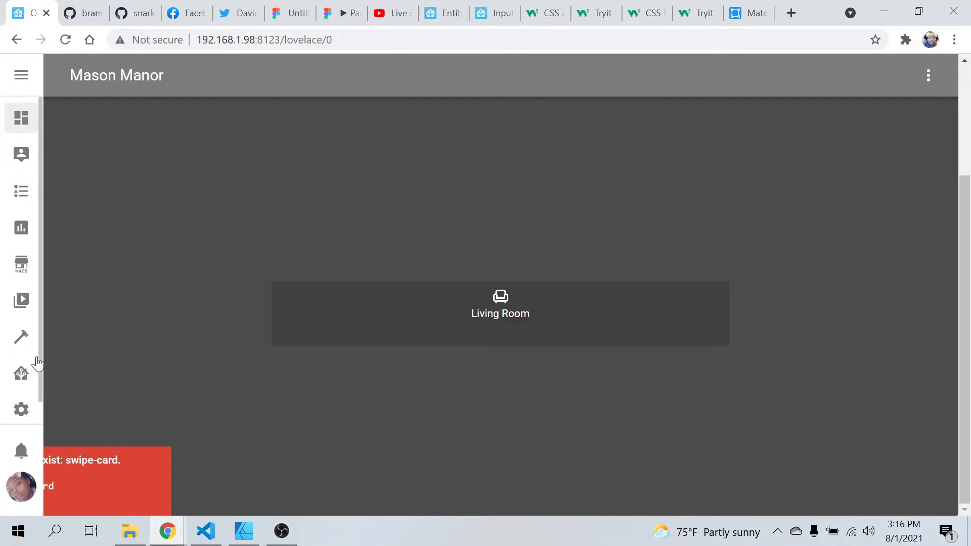
Open the Lovelace Dashboards resources list in Home Assistant's configuration to check the swipe-card resource URL
left_click(23, 375)
left_click(17, 415)
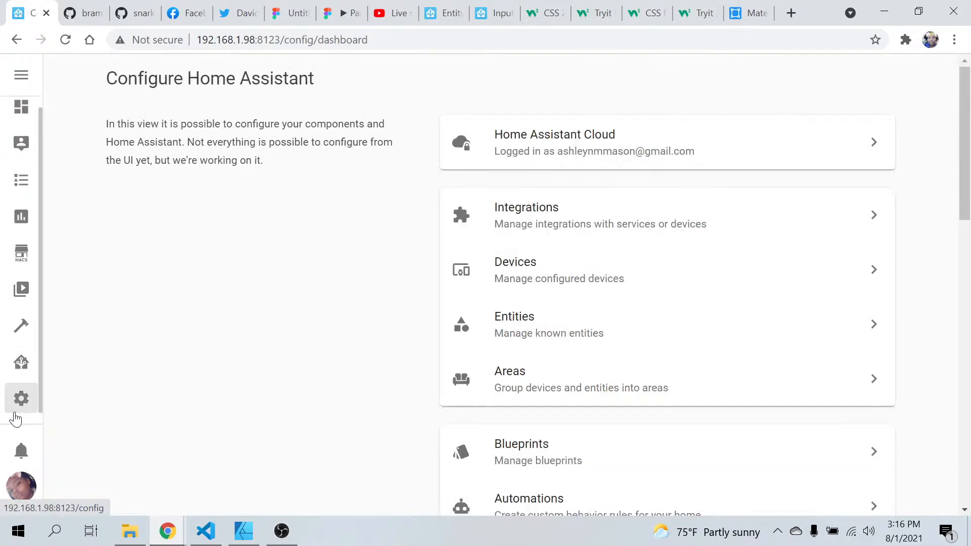
scroll(374, 353, "down", 15)
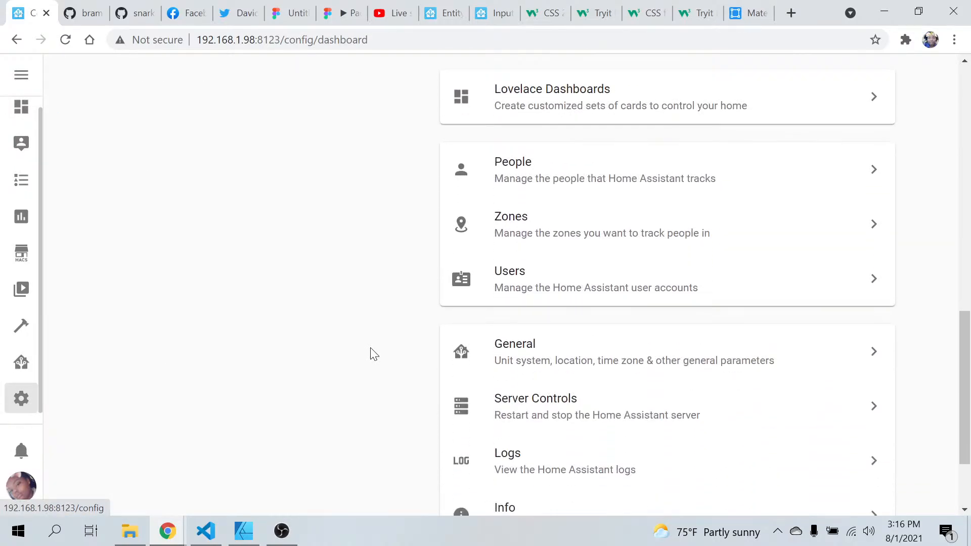
scroll(373, 353, "down", 2)
scroll(373, 353, "up", 7)
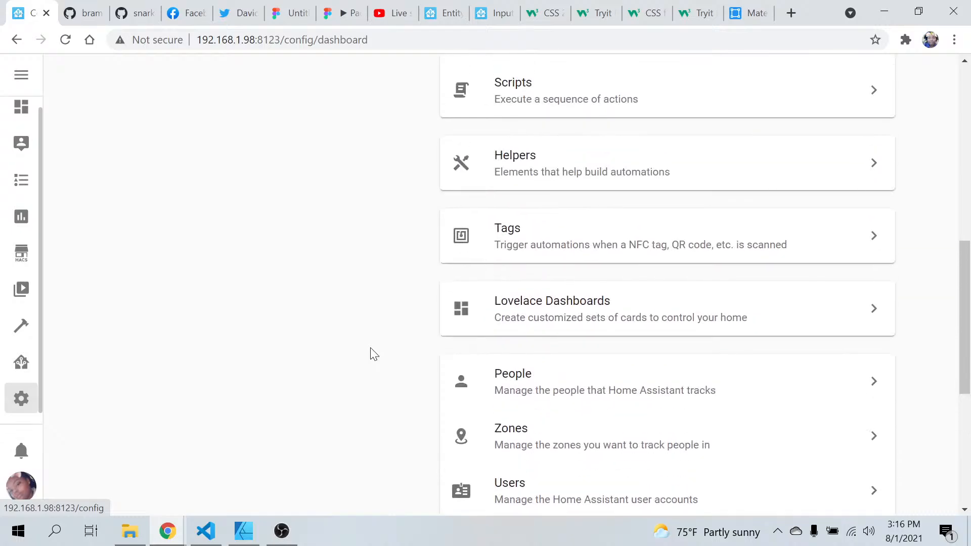
left_click(609, 314)
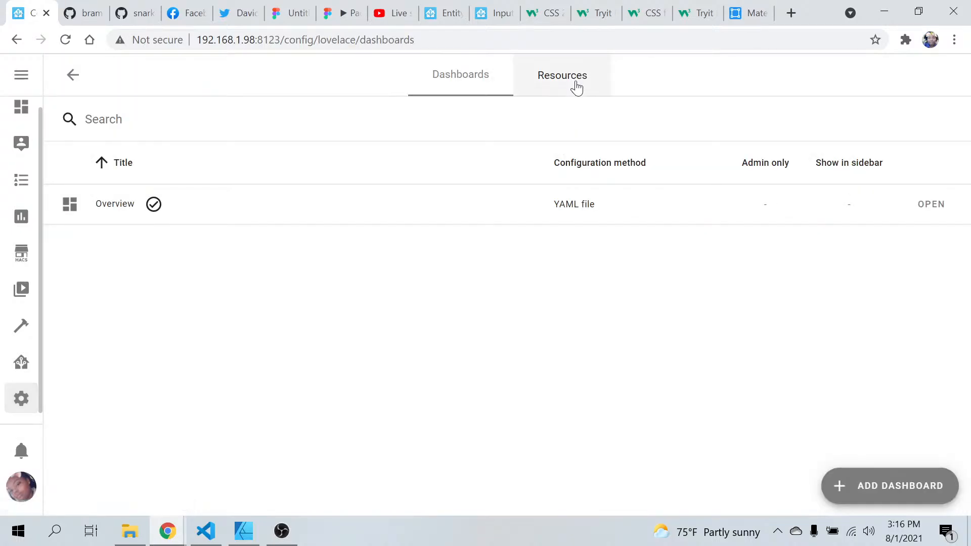
left_click(576, 87)
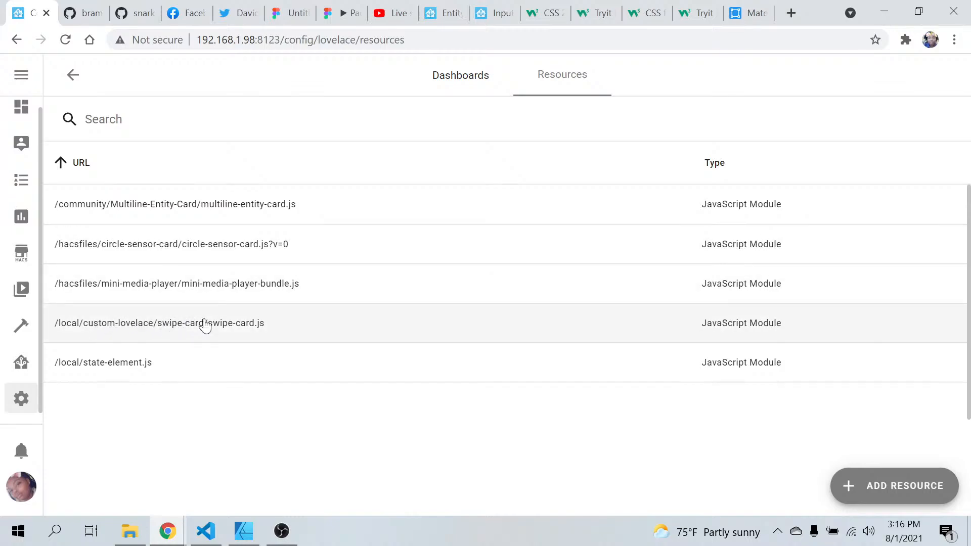
Switch to VS Code and look for a swipe-card folder inside www/community
mouse_move(212, 537)
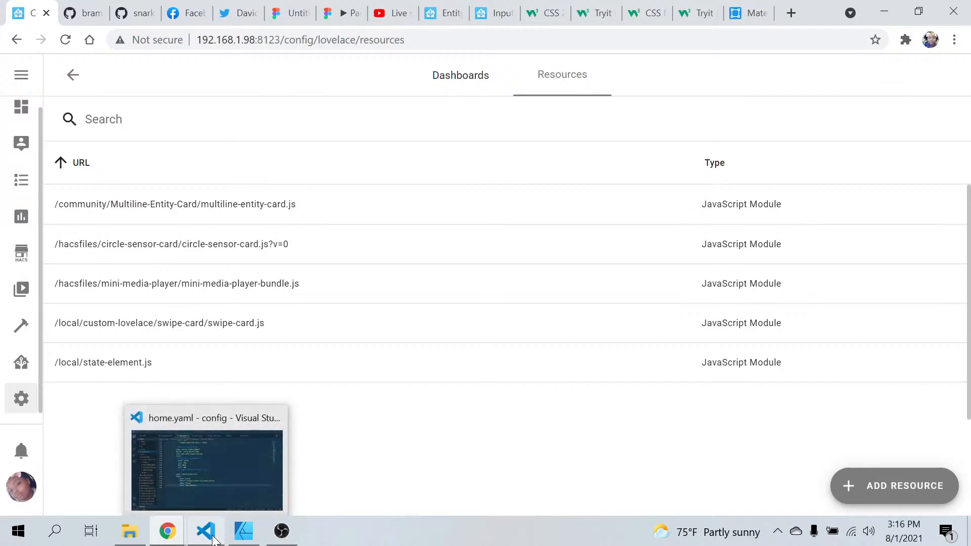
left_click(202, 460)
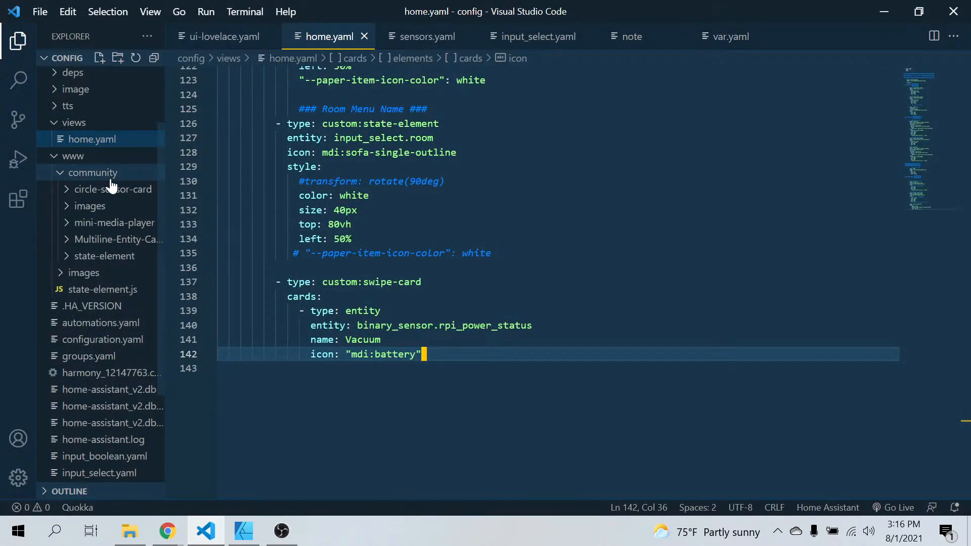
scroll(119, 271, "down", 3)
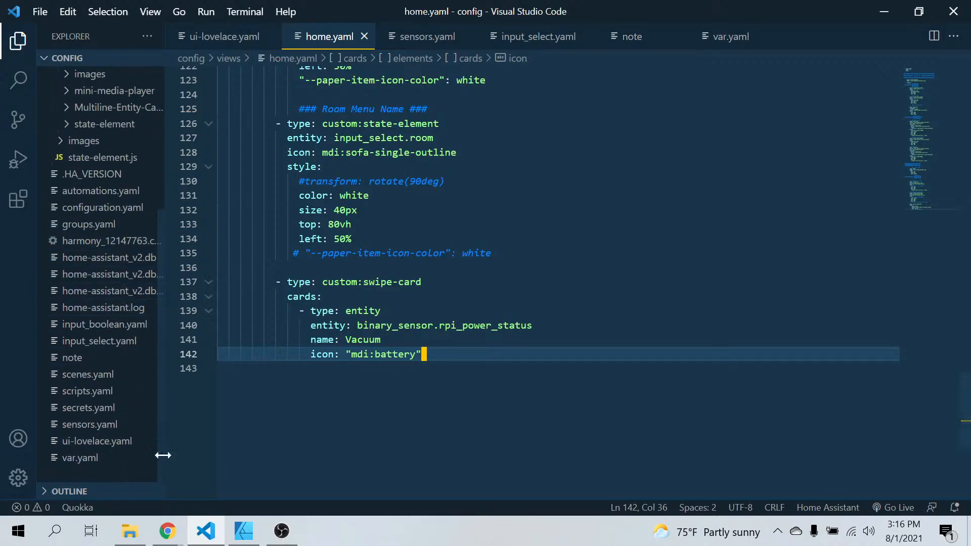
scroll(104, 313, "up", 2)
scroll(103, 313, "up", 2)
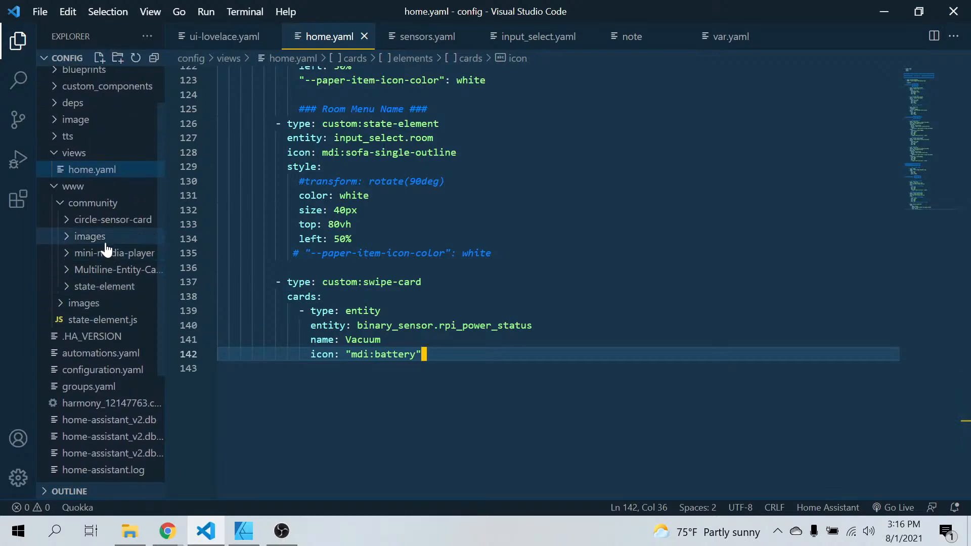
left_click(117, 203)
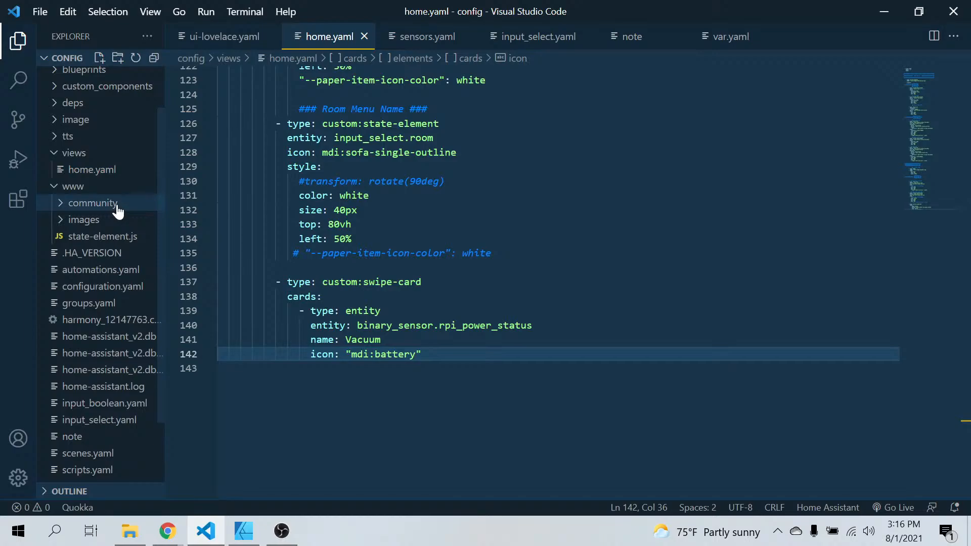
left_click(116, 205)
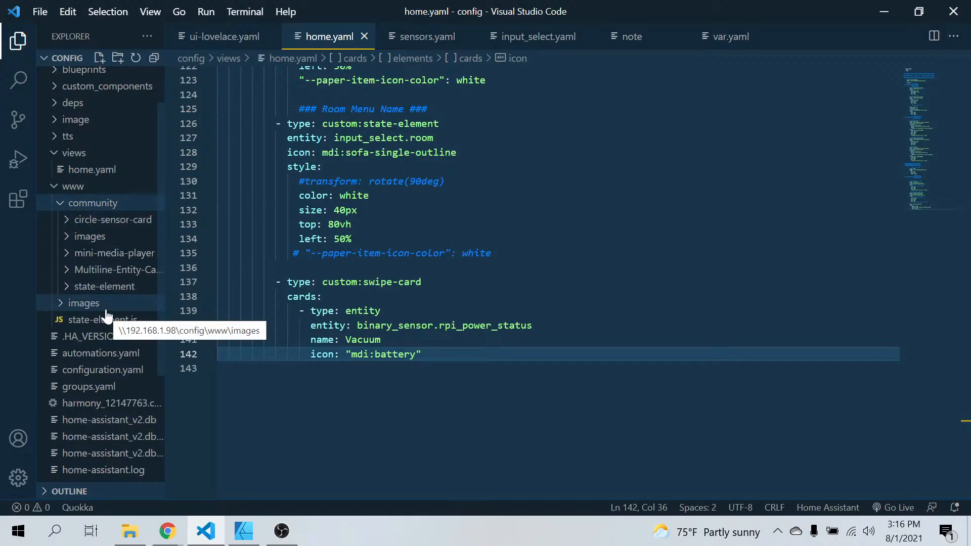
Recheck the swipe-card resource path in Chrome and compare it with the www folder's contents in VS Code
left_click(175, 535)
left_click(104, 468)
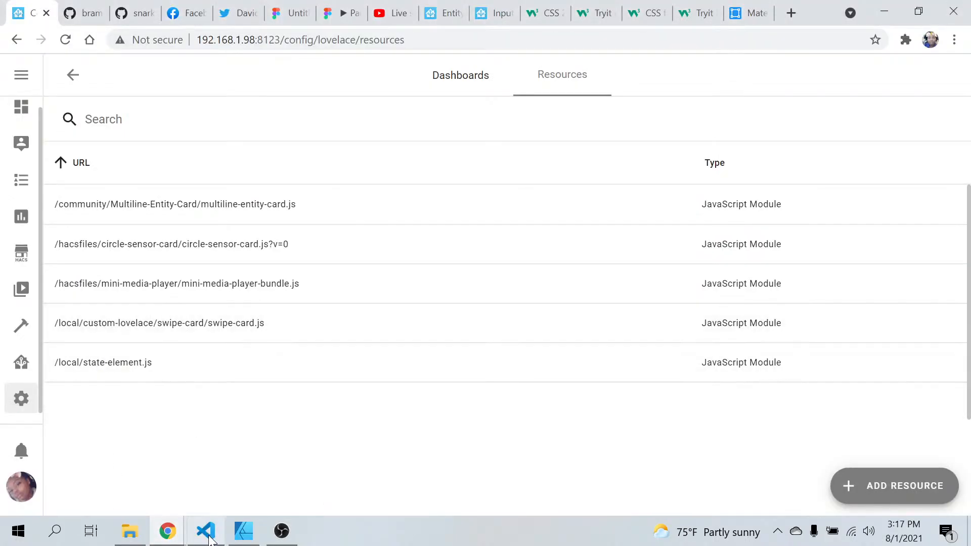
mouse_move(210, 540)
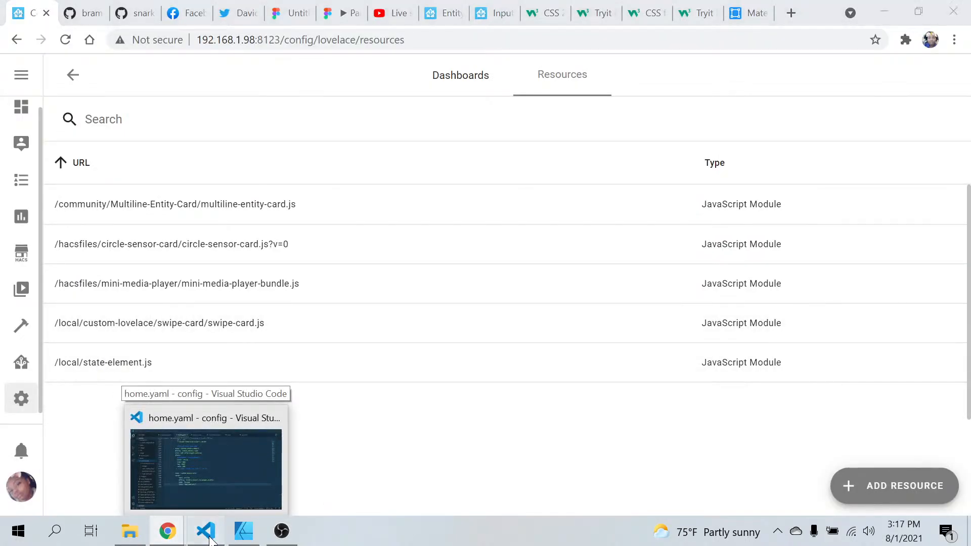
left_click(205, 469)
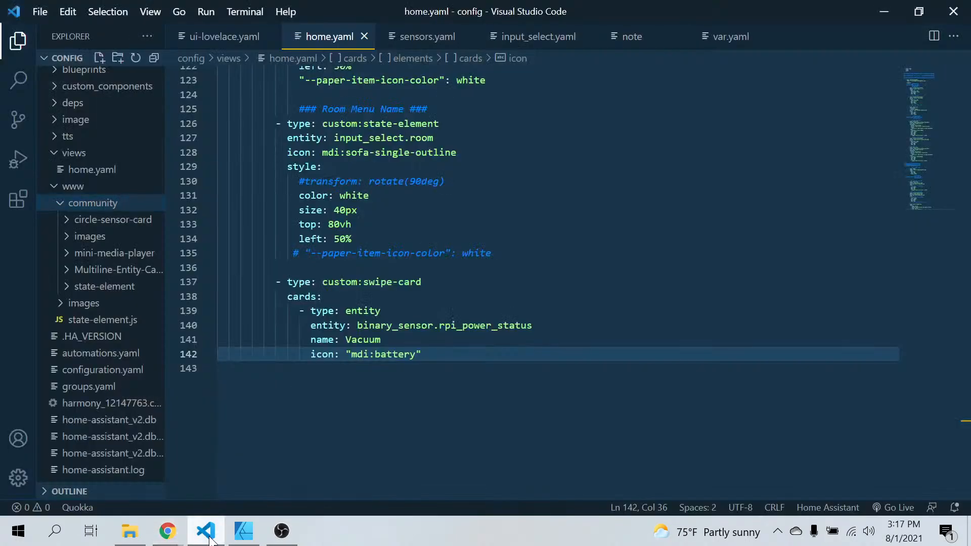
left_click(63, 203)
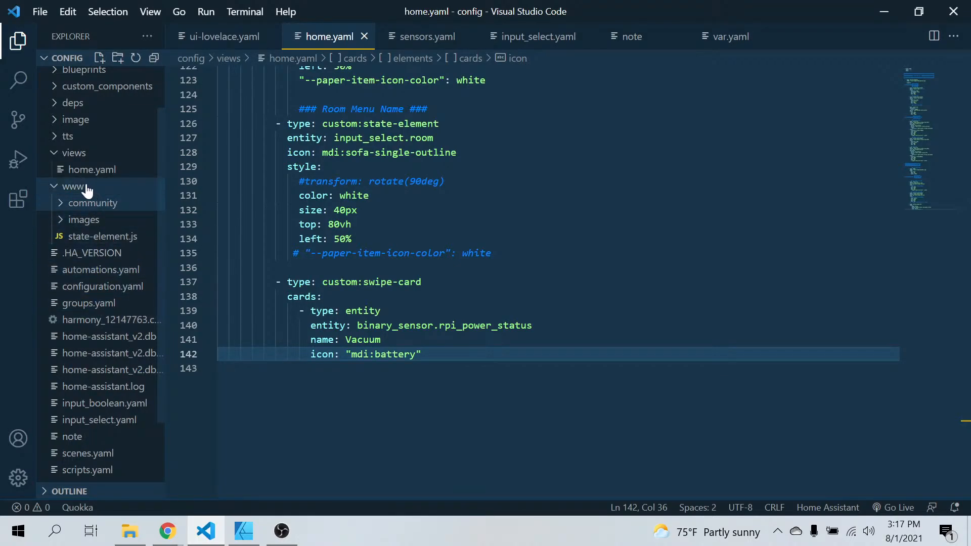
left_click(70, 227)
left_click(70, 222)
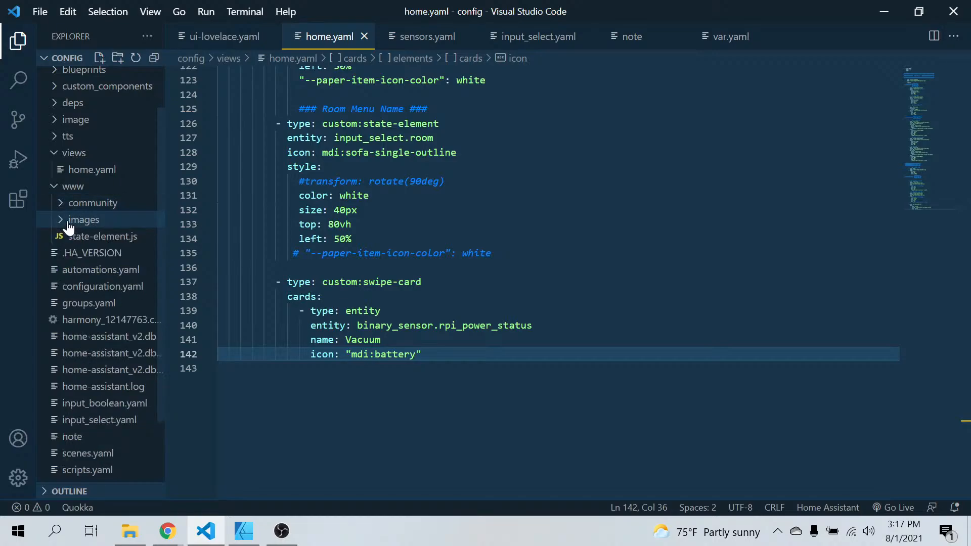
scroll(71, 192, "up", 1)
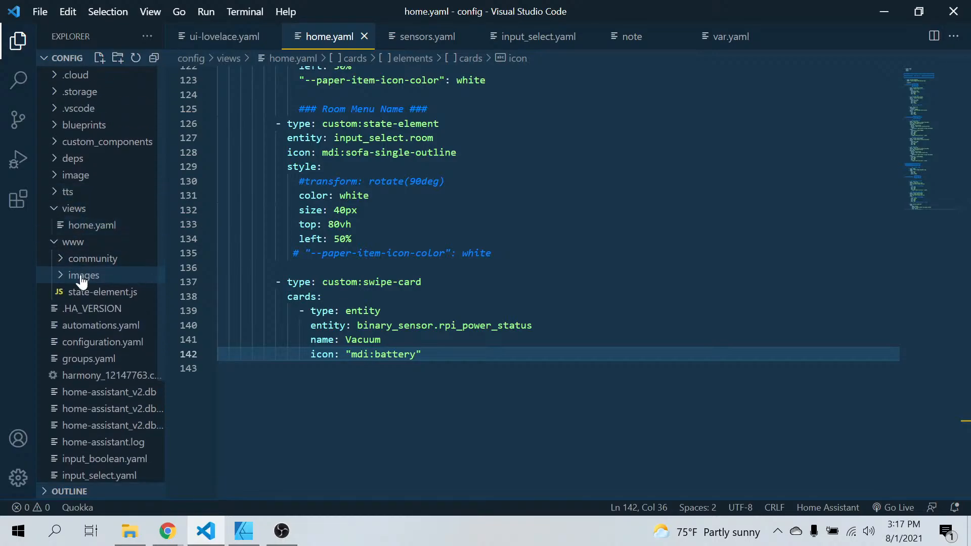
Switch to Chrome and examine the swipe-card GitHub repository's file list and src folder for the card's script
left_click(166, 536)
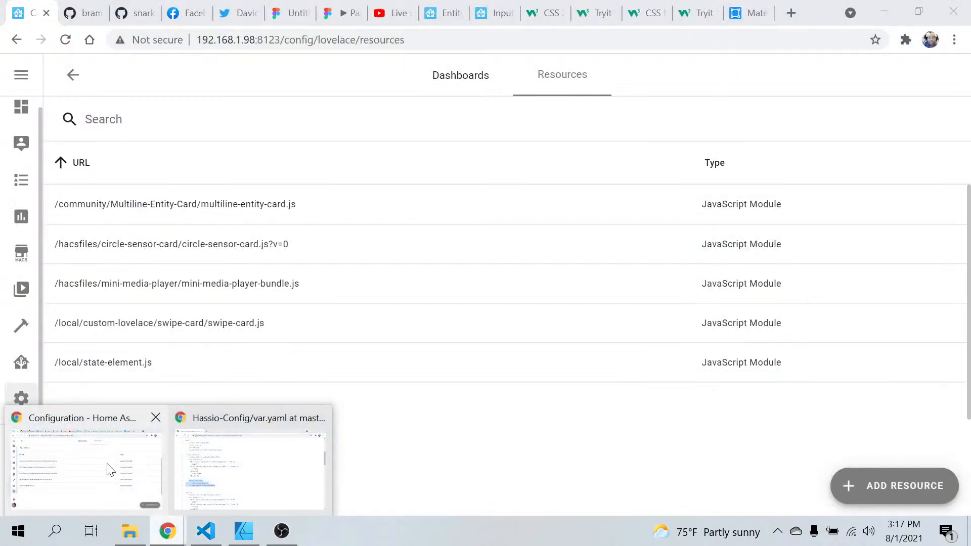
left_click(108, 468)
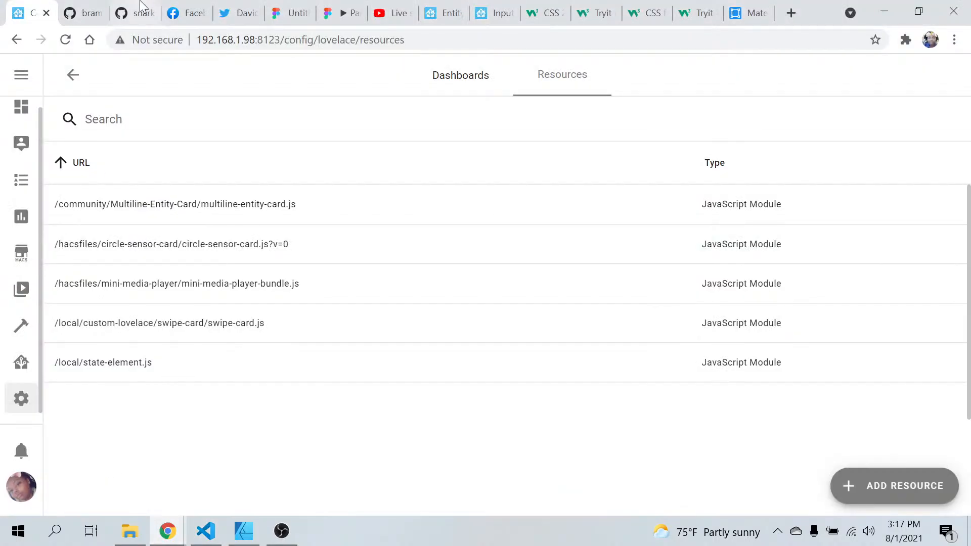
left_click(64, 4)
scroll(207, 297, "up", 15)
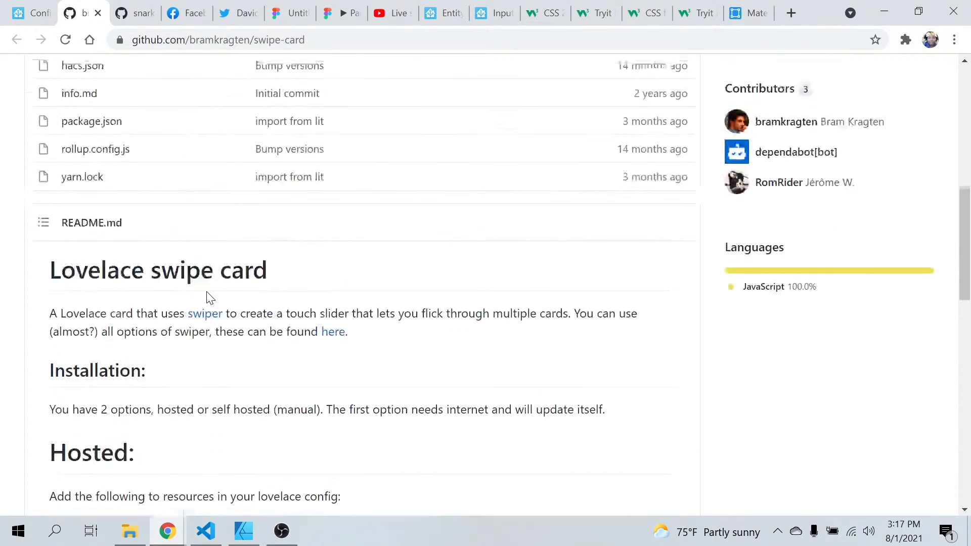
scroll(207, 297, "up", 1)
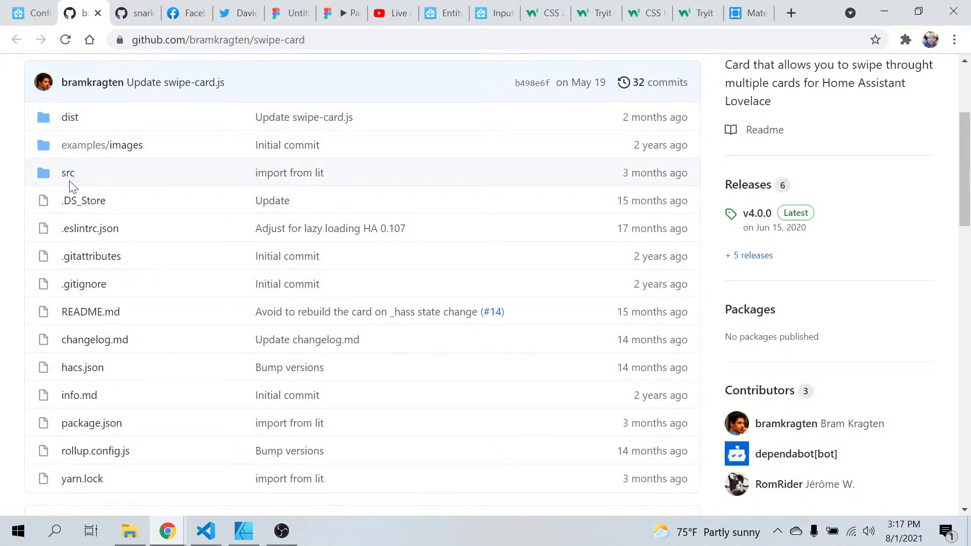
scroll(186, 371, "down", 3)
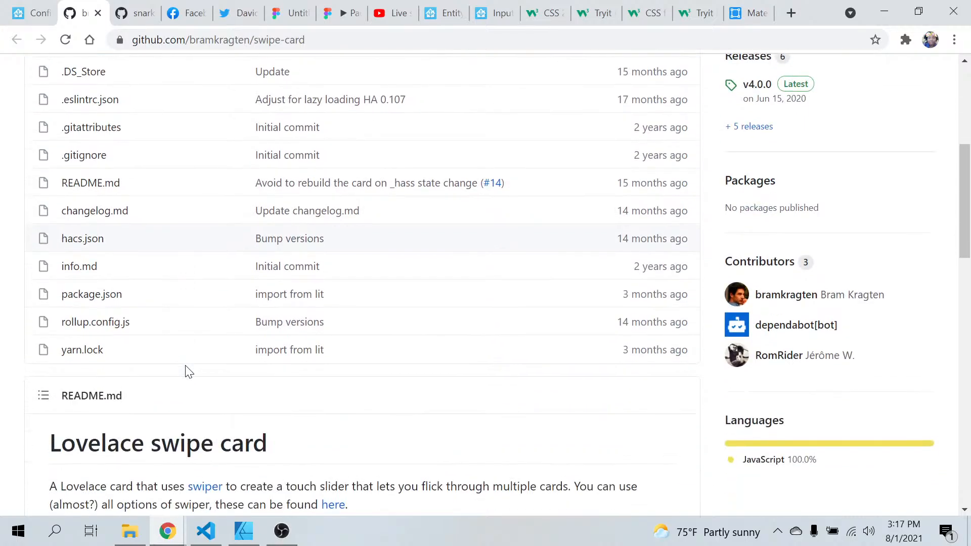
scroll(187, 372, "up", 3)
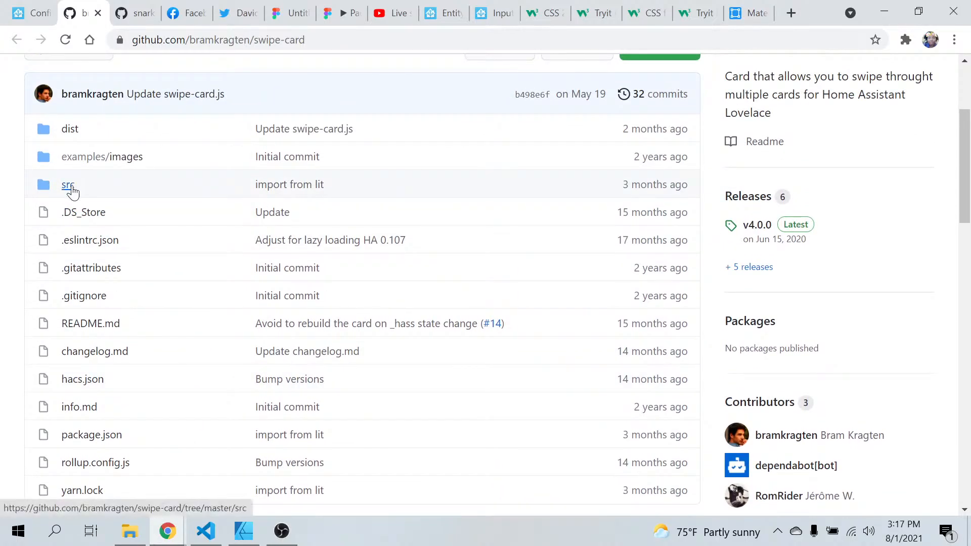
left_click(71, 185)
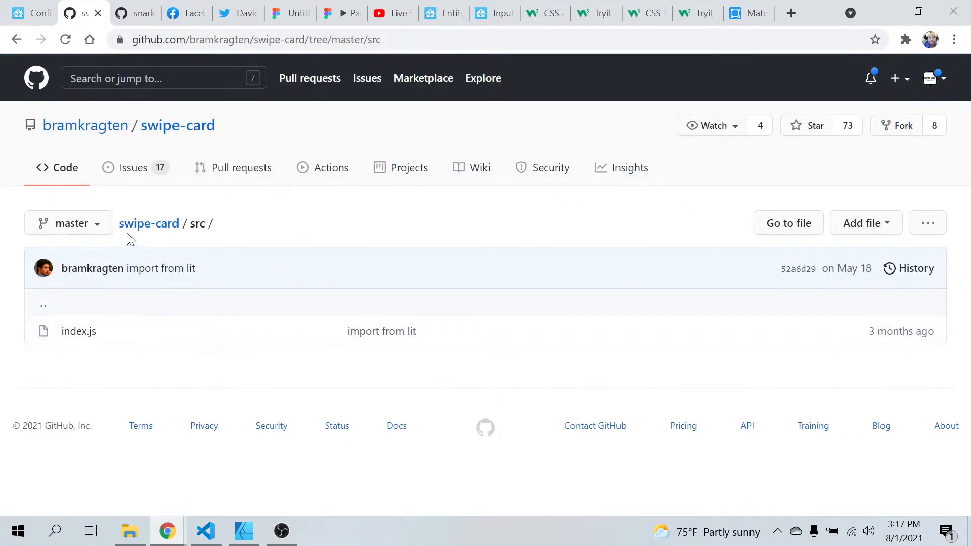
left_click(16, 40)
scroll(254, 238, "up", 3)
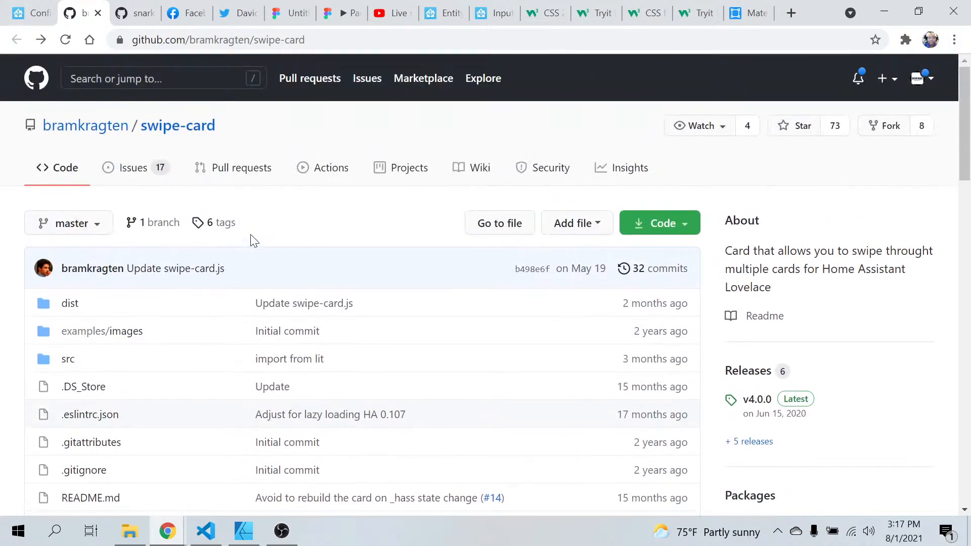
Open swipe-card.js from the repository's dist folder in raw form and read through its code to the end
left_click(76, 305)
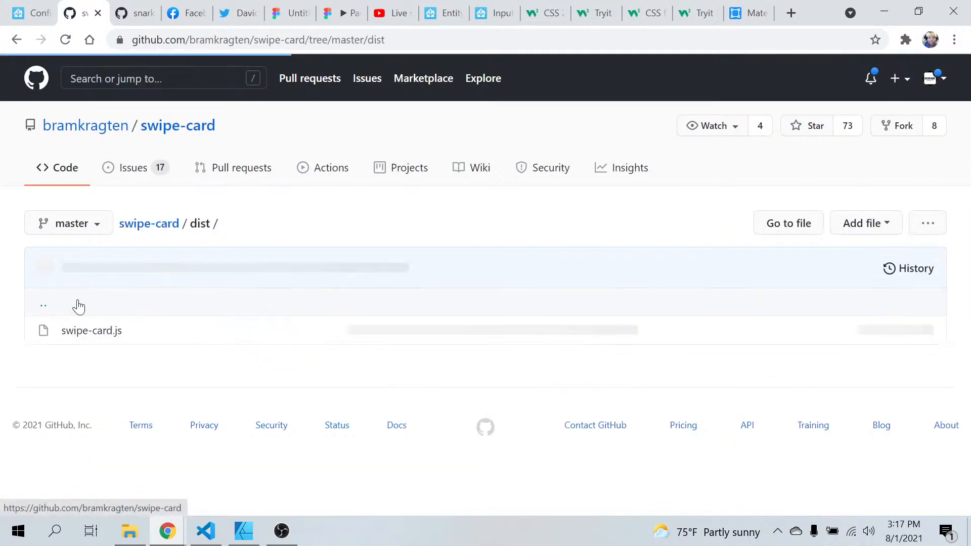
right_click(98, 334)
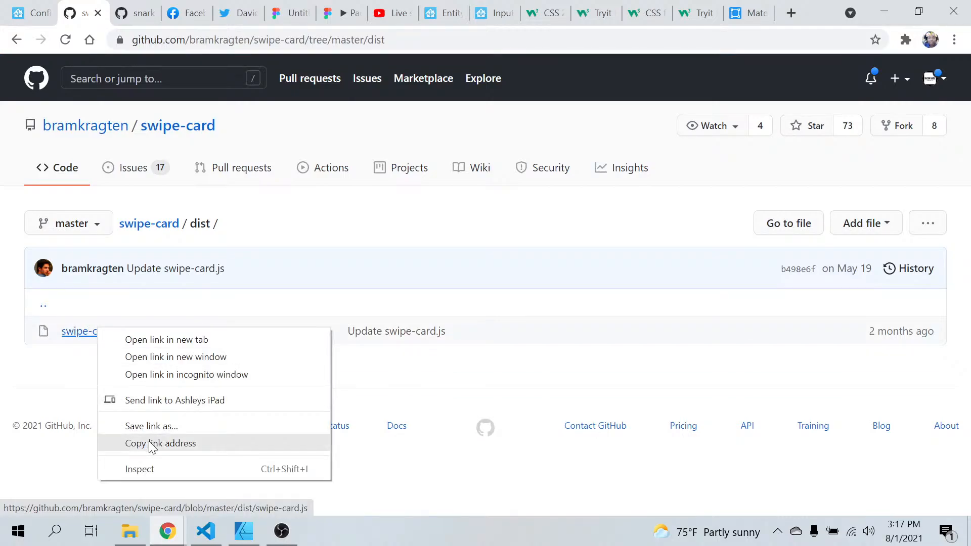
left_click(69, 337)
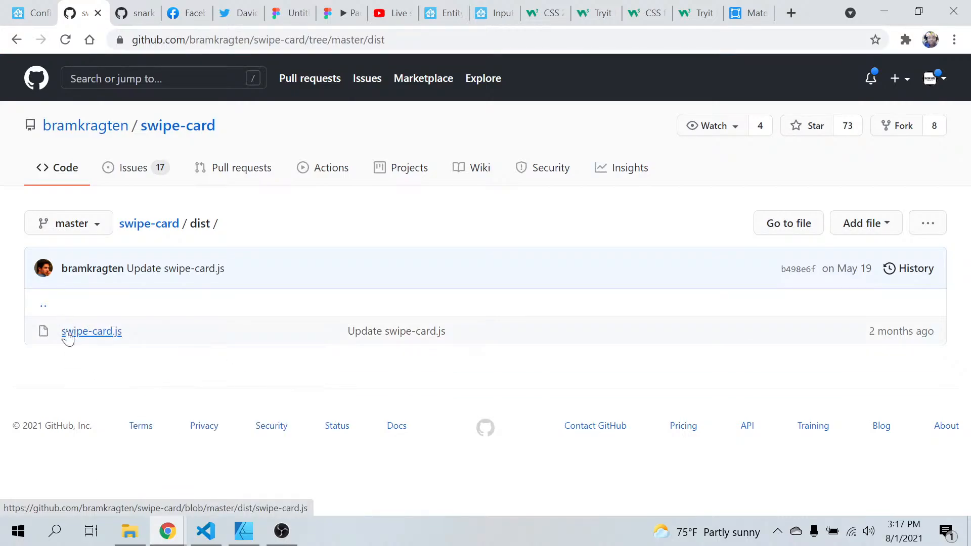
left_click(68, 337)
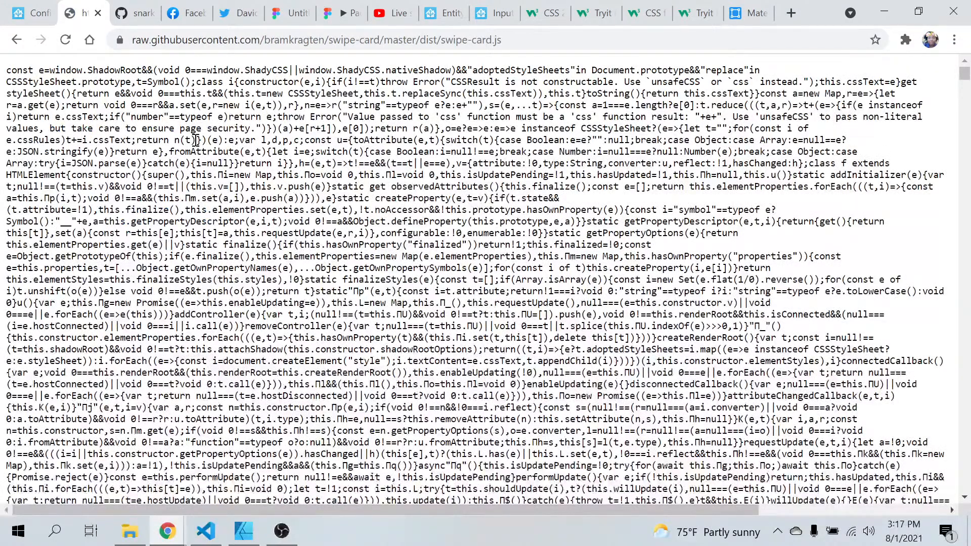
scroll(196, 140, "down", 20)
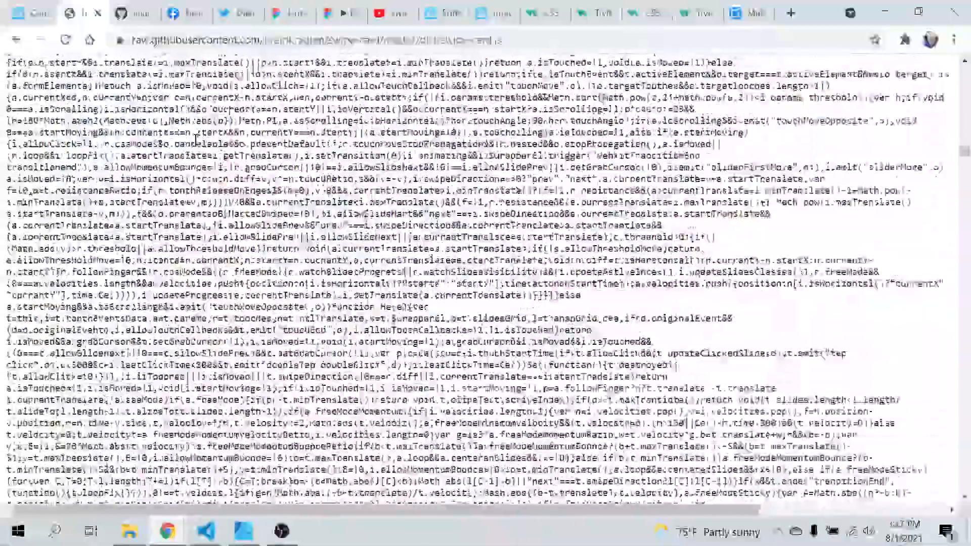
scroll(196, 142, "down", 6)
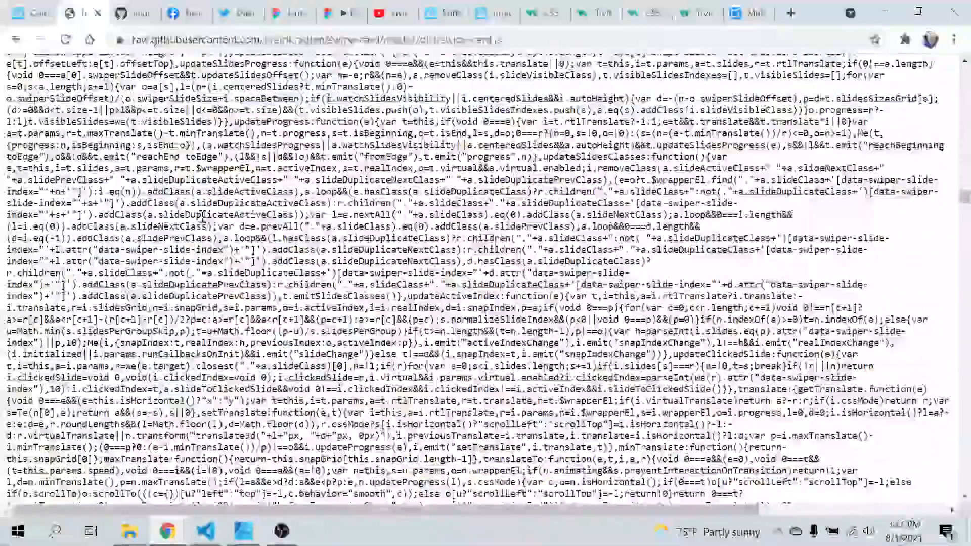
scroll(203, 216, "down", 15)
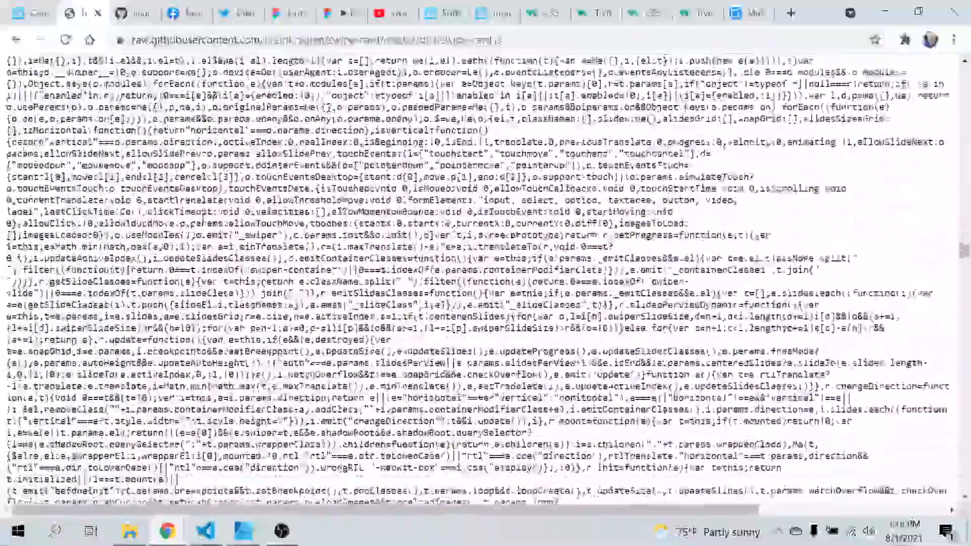
scroll(203, 216, "down", 20)
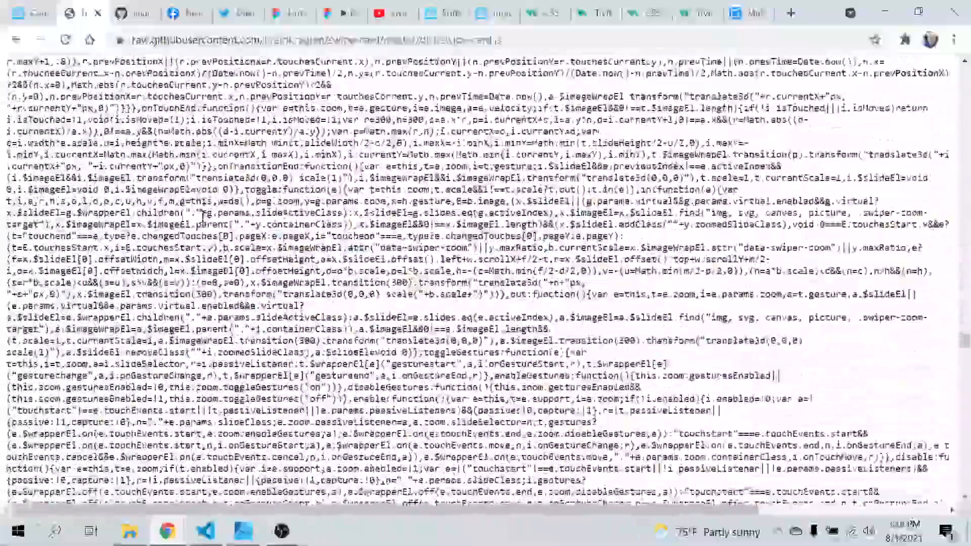
scroll(203, 218, "down", 18)
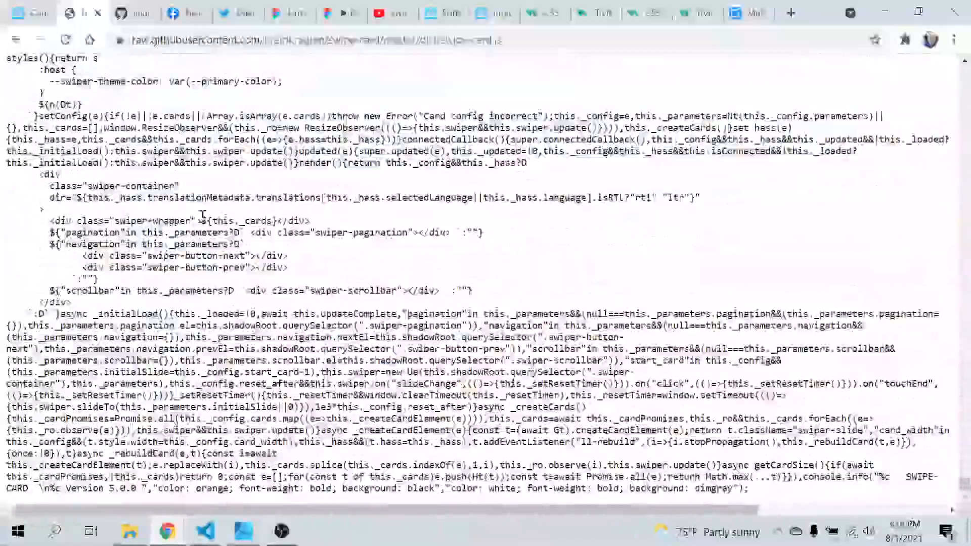
Return to the GitHub file page of dist/swipe-card.js and examine its code listing and file options
left_click(17, 39)
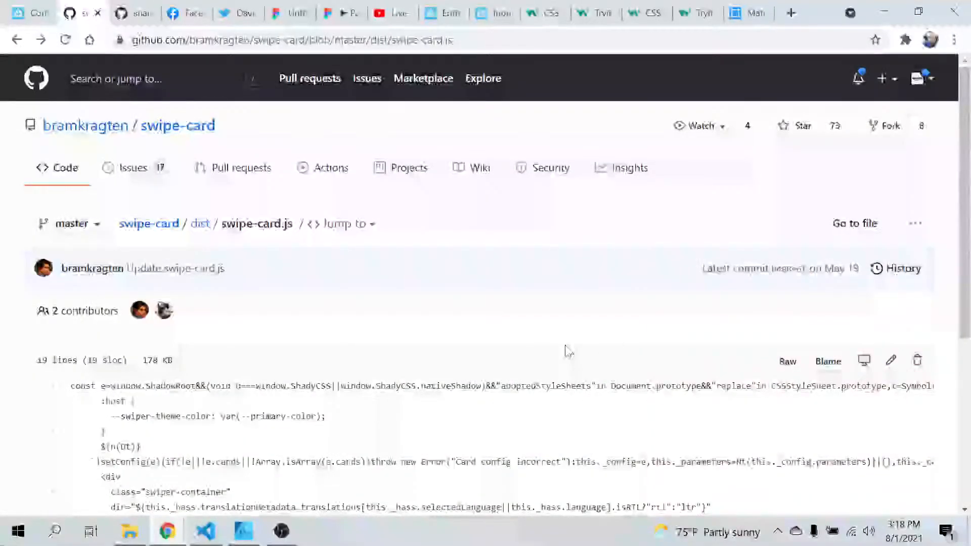
scroll(567, 351, "down", 5)
scroll(566, 351, "up", 5)
scroll(567, 350, "down", 5)
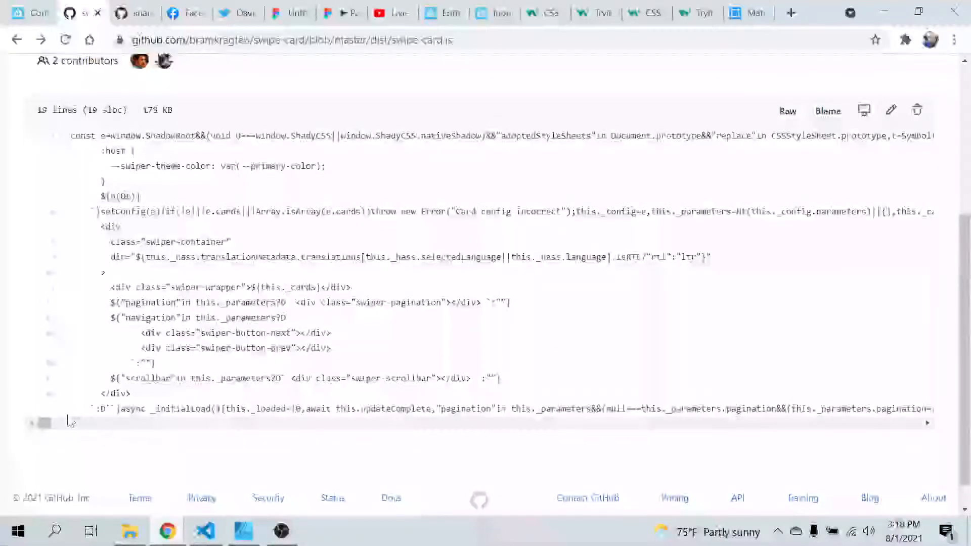
left_click_drag(47, 426, 4, 433)
scroll(199, 287, "up", 5)
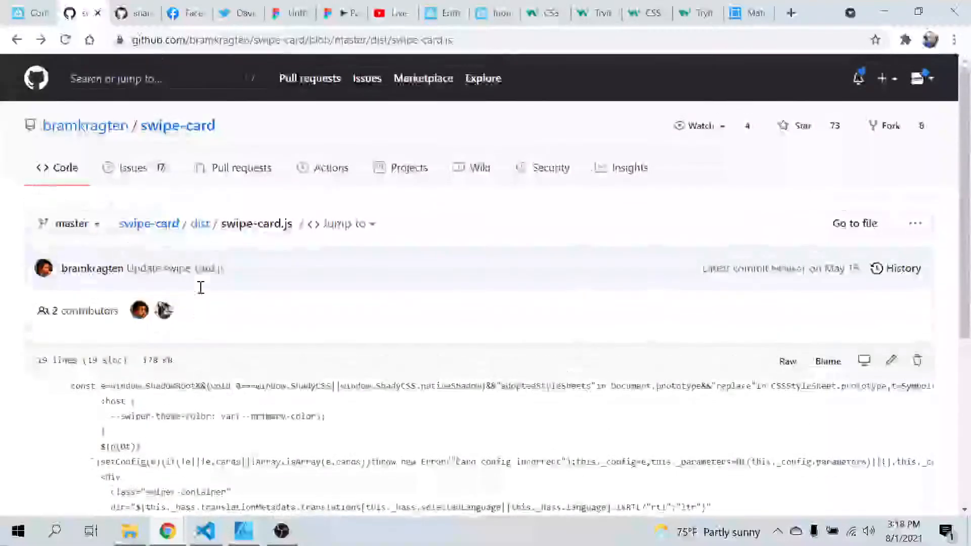
scroll(338, 312, "down", 5)
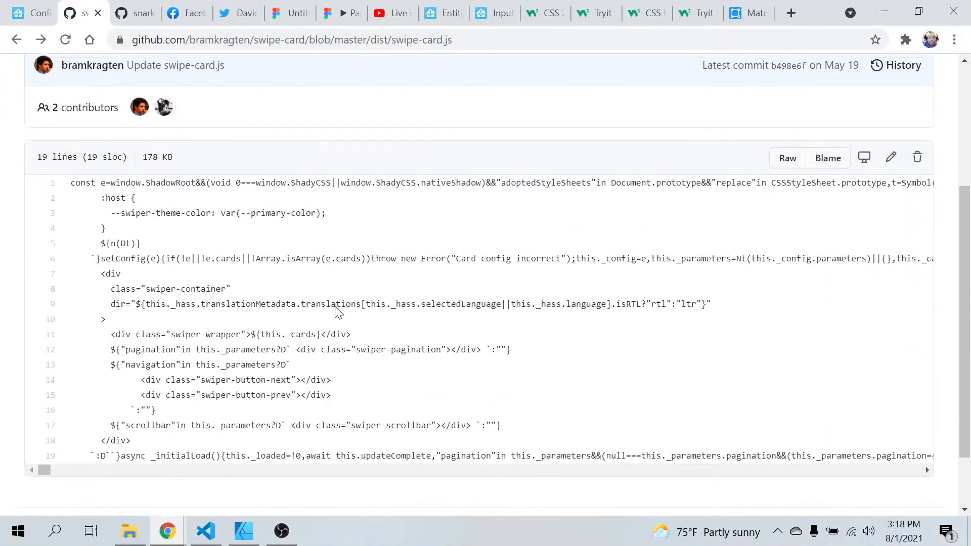
scroll(338, 312, "up", 2)
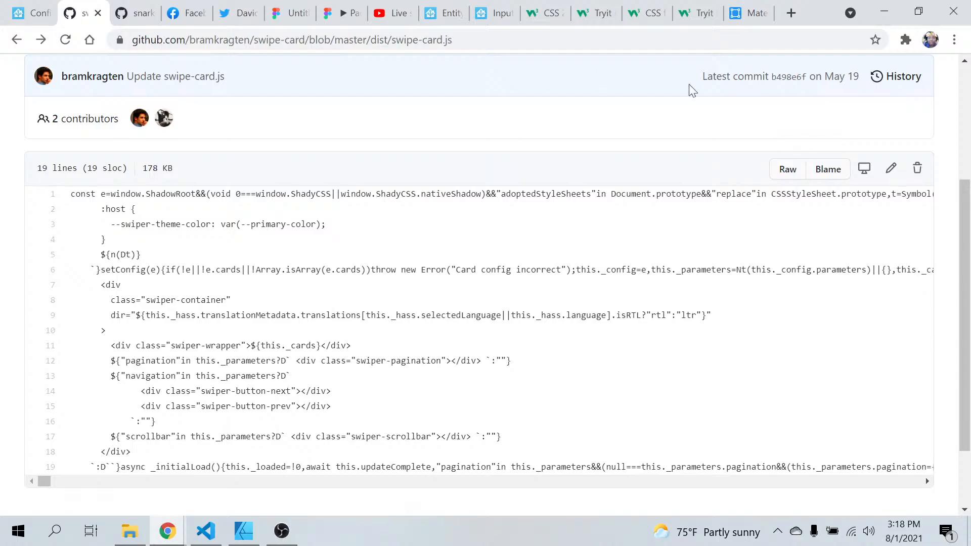
Open the raw version of swipe-card.js and save it to the Desktop as a JavaScript file named swipe-card
left_click(795, 181)
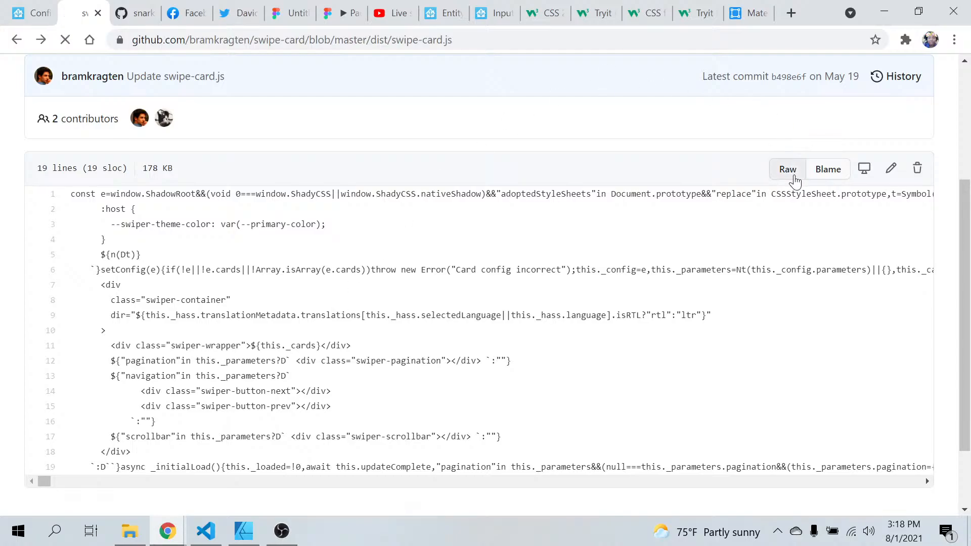
right_click(117, 90)
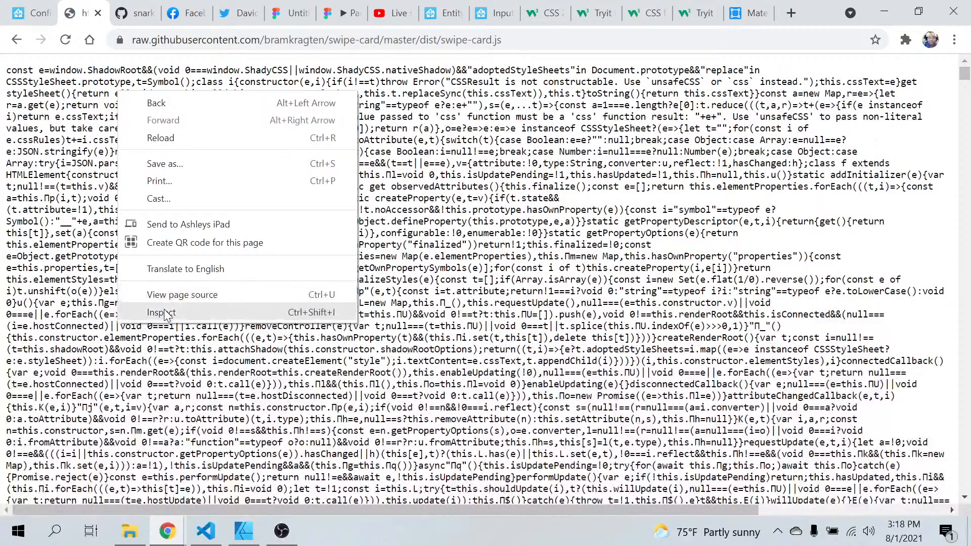
left_click(44, 125)
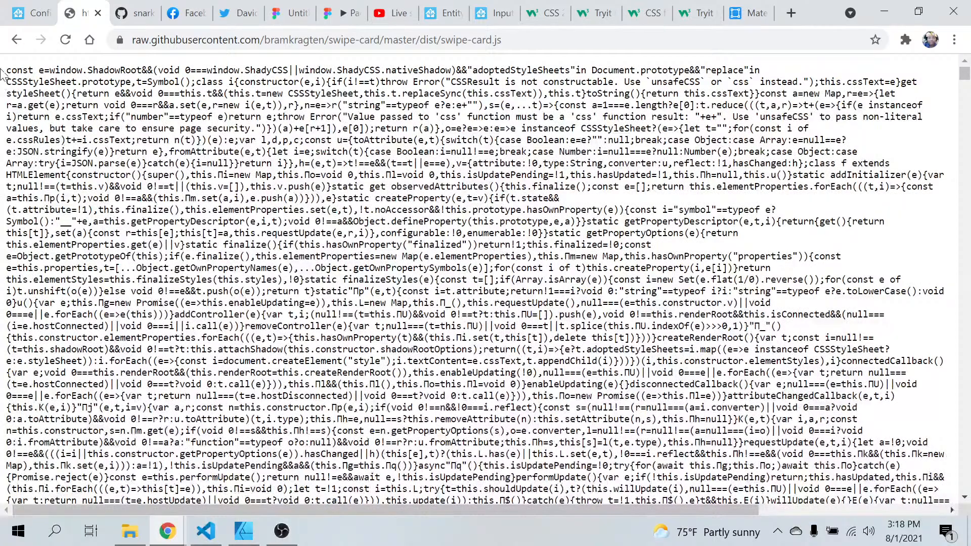
right_click(31, 107)
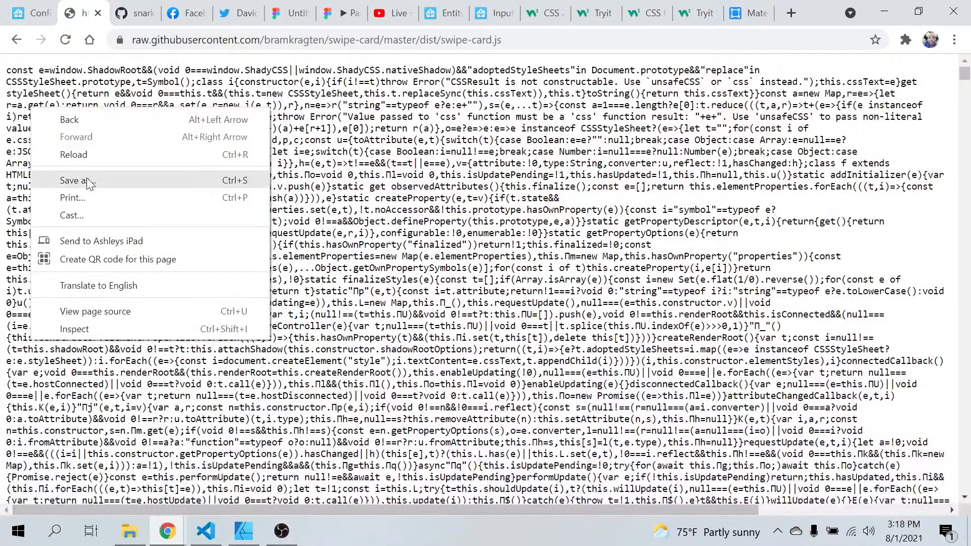
left_click(86, 178)
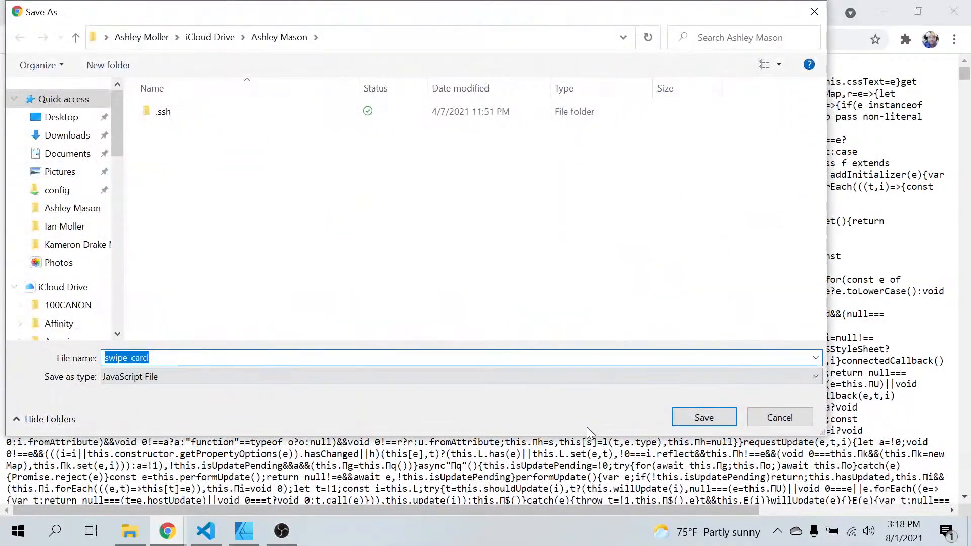
left_click(57, 125)
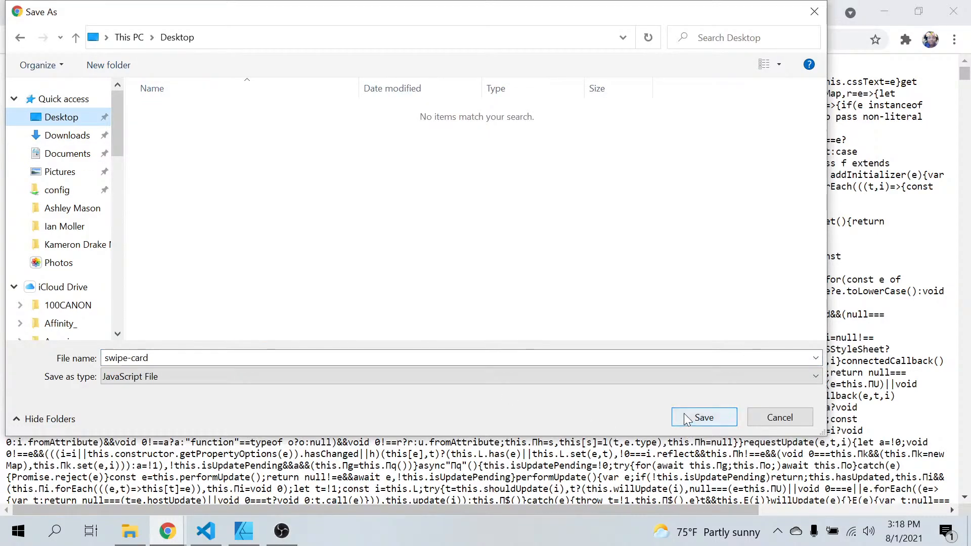
left_click(702, 417)
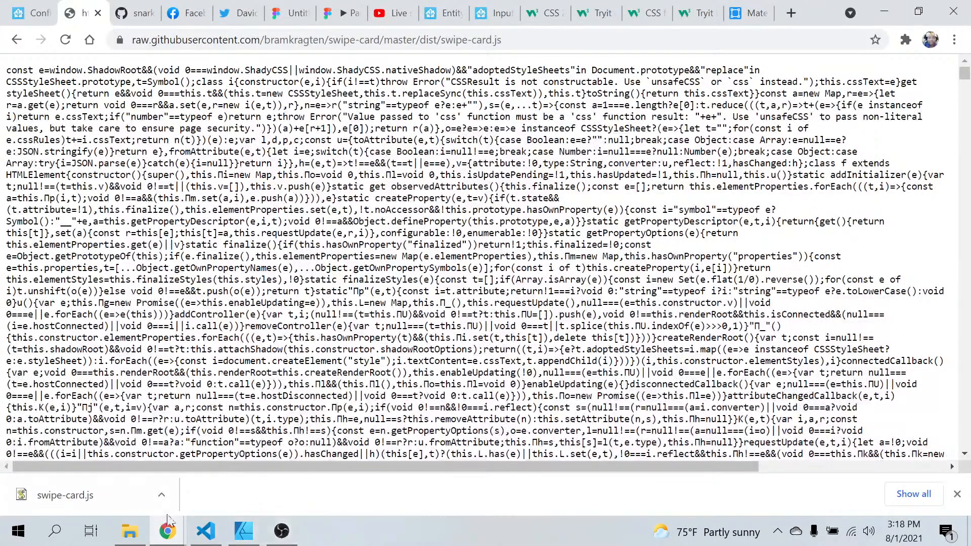
Copy the swipe-card file from the desktop into the www folder in VS Code and open it to check its code
right_click(415, 542)
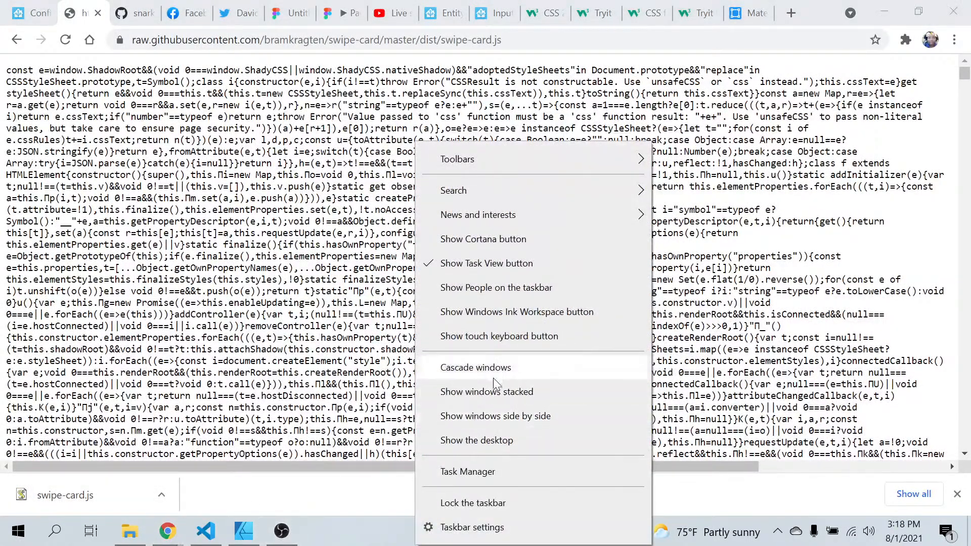
left_click(485, 446)
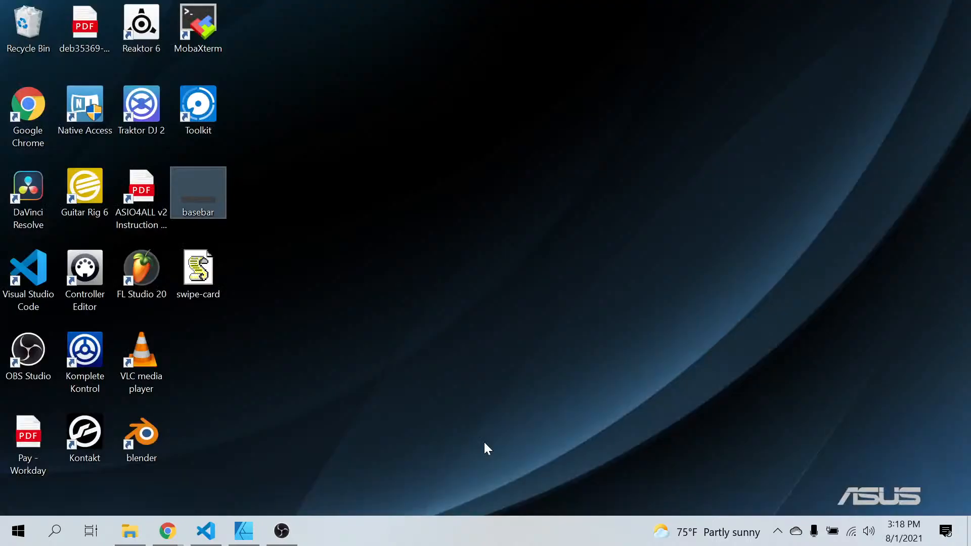
left_click(381, 232)
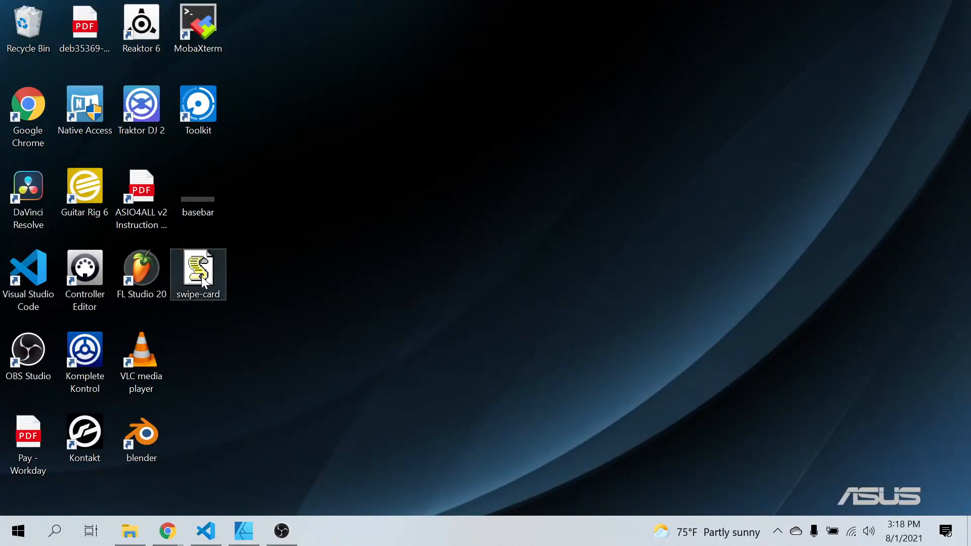
left_click_drag(201, 276, 94, 243)
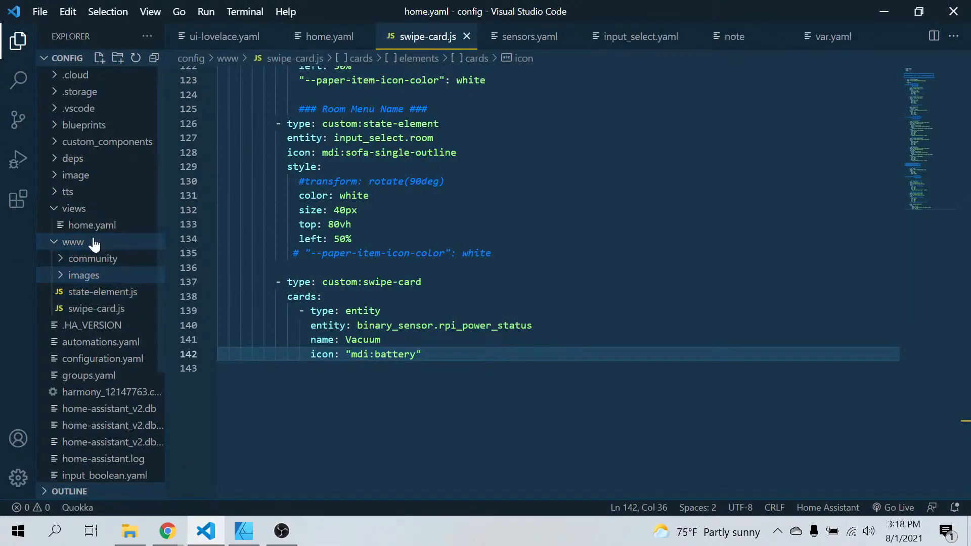
left_click(96, 294)
left_click(96, 309)
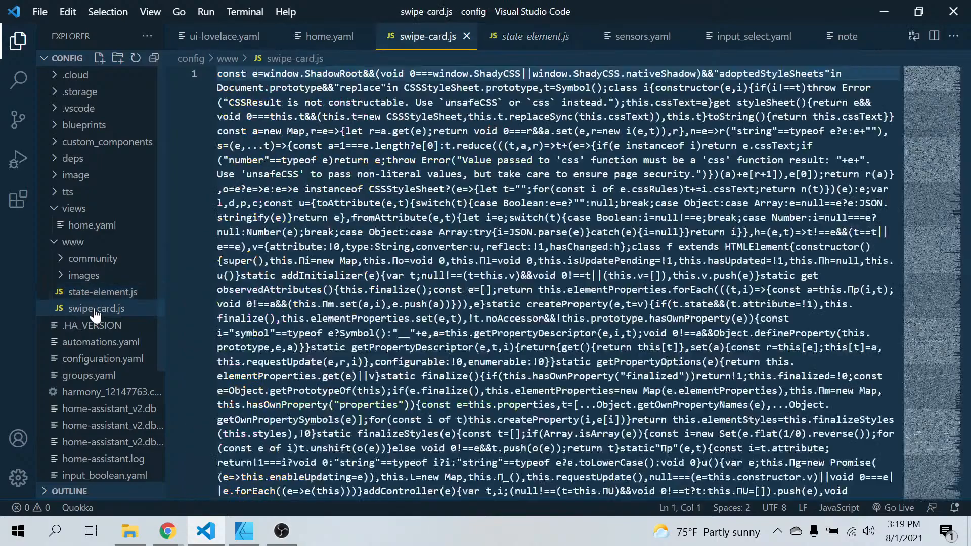
In ui-lovelace.yaml, change the swipe-card resource URL to /local/swipe-card.js
left_click(217, 41)
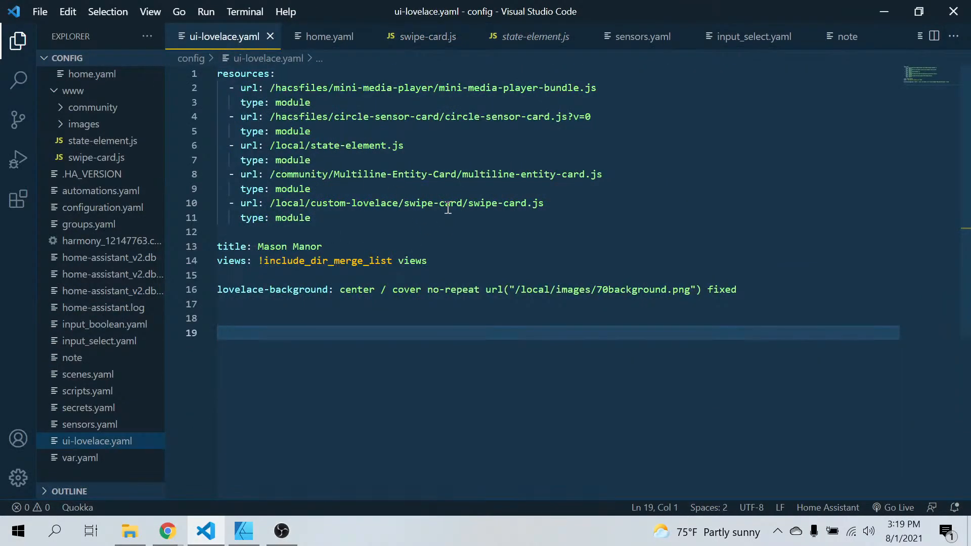
left_click(470, 203)
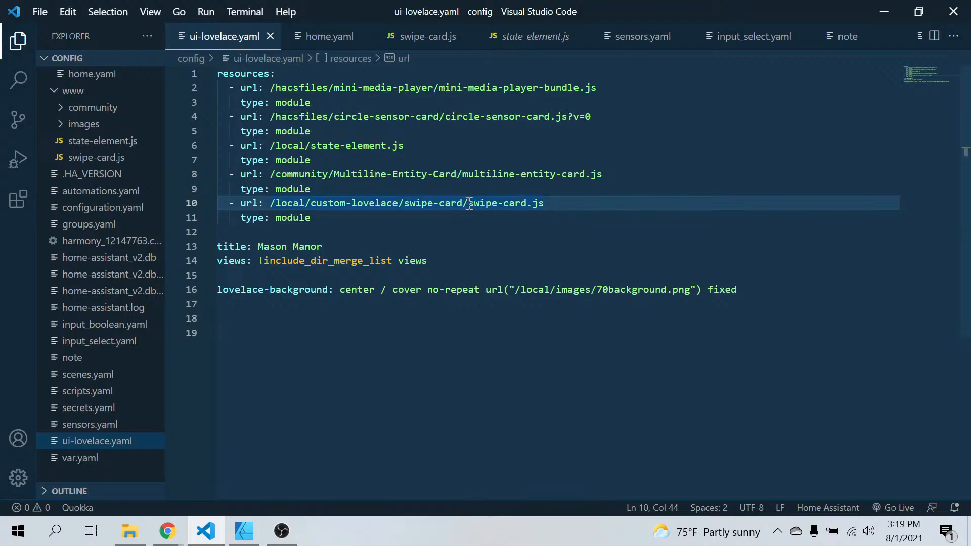
left_click_drag(466, 204, 311, 213)
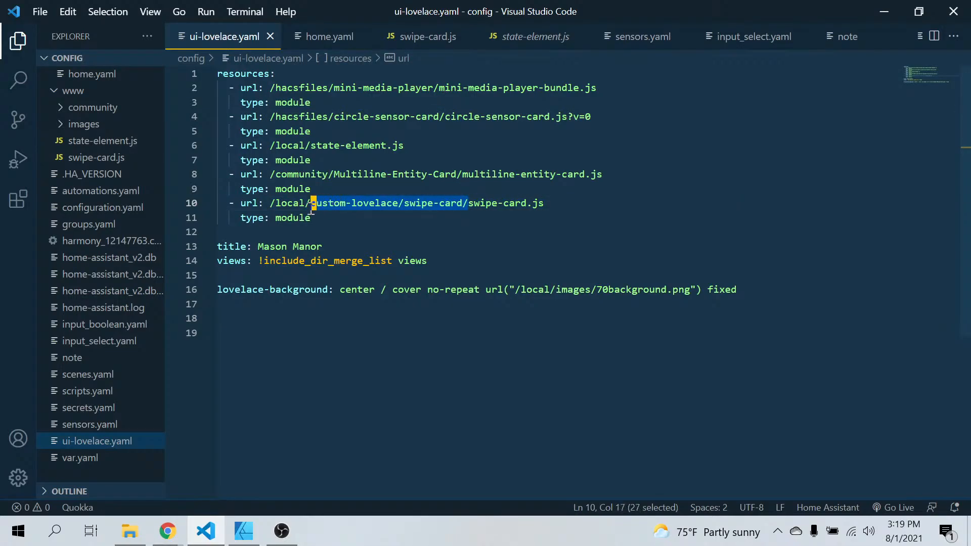
key("BackSpace")
key("BackSpace")
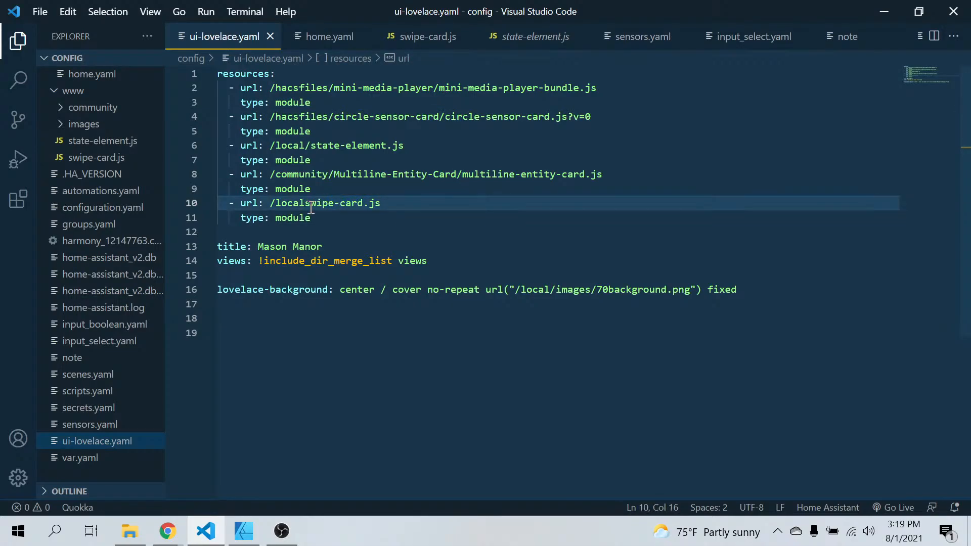
type("/")
left_click(463, 239)
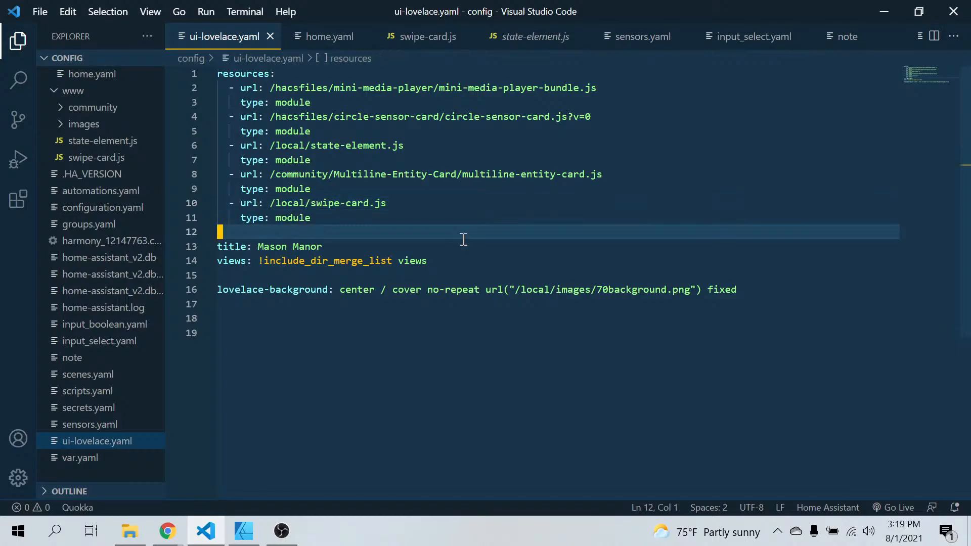
Switch to Chrome, check the Lovelace resources list in Home Assistant, and open the Overview dashboard
left_click(166, 539)
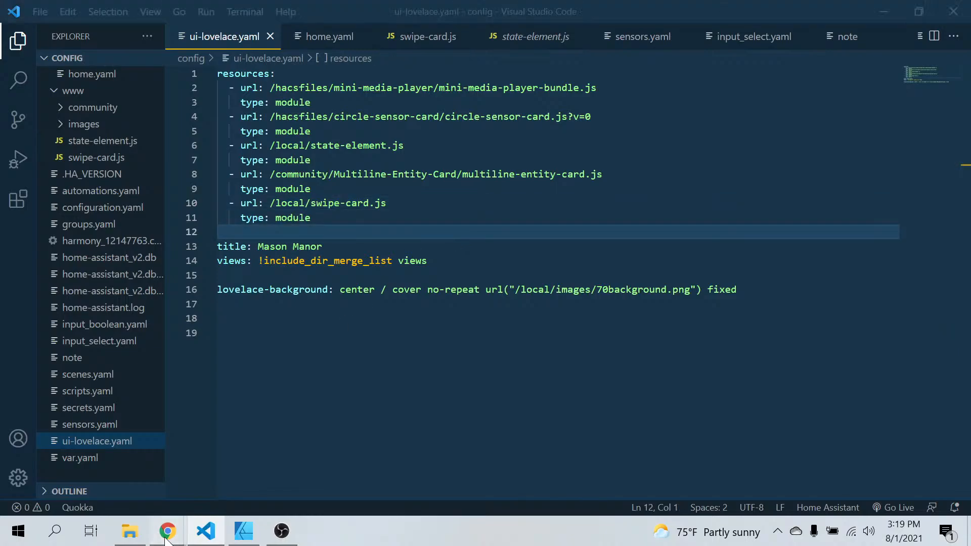
left_click(123, 481)
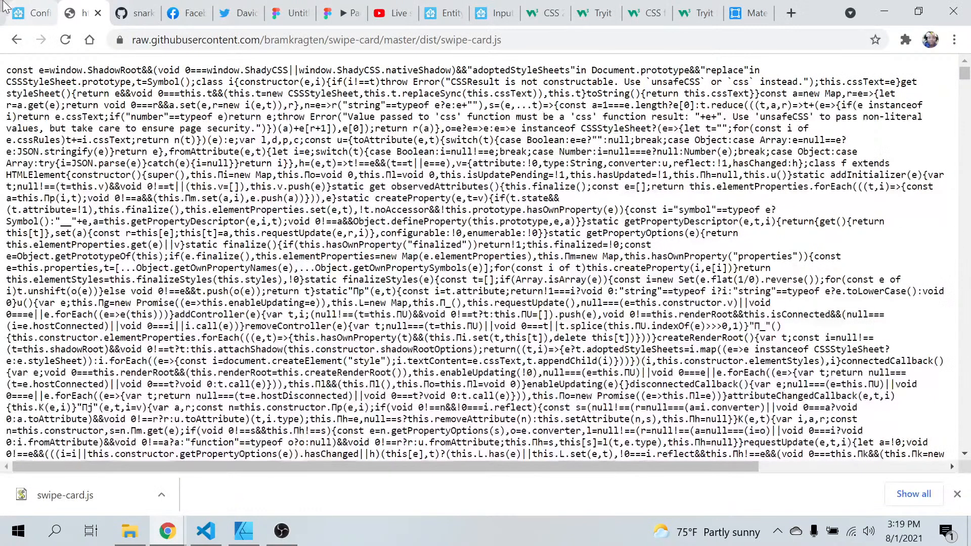
left_click(21, 11)
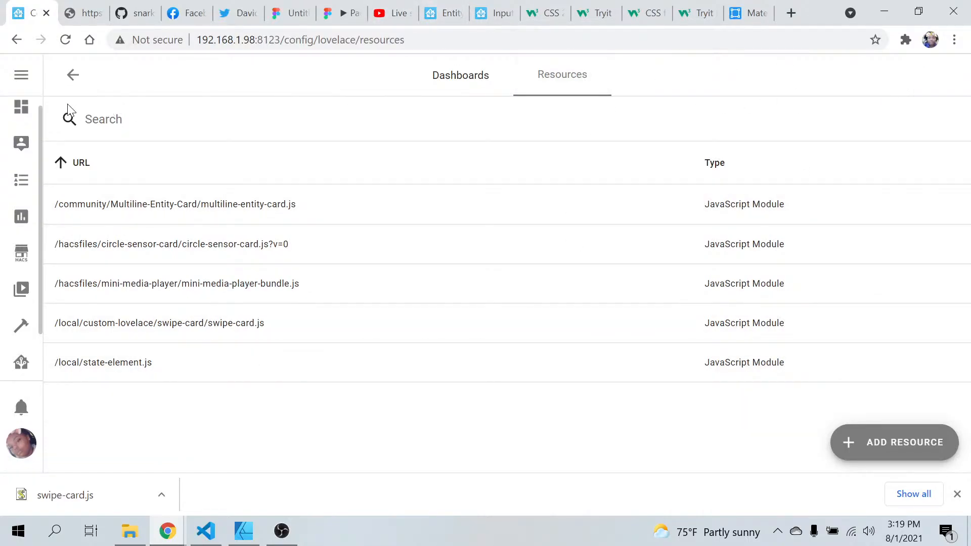
left_click(22, 107)
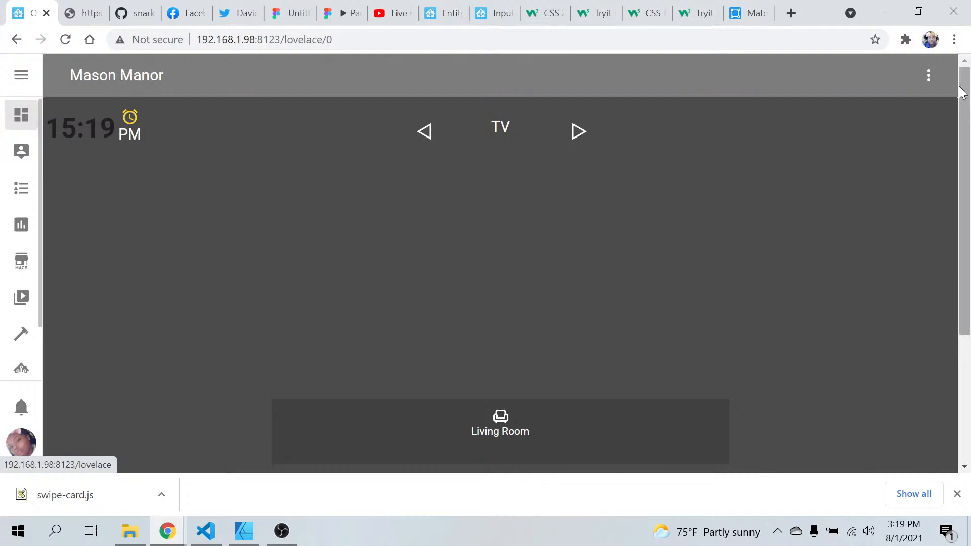
Reload the dashboard's resources and refresh the page to complete the reload
left_click(929, 76)
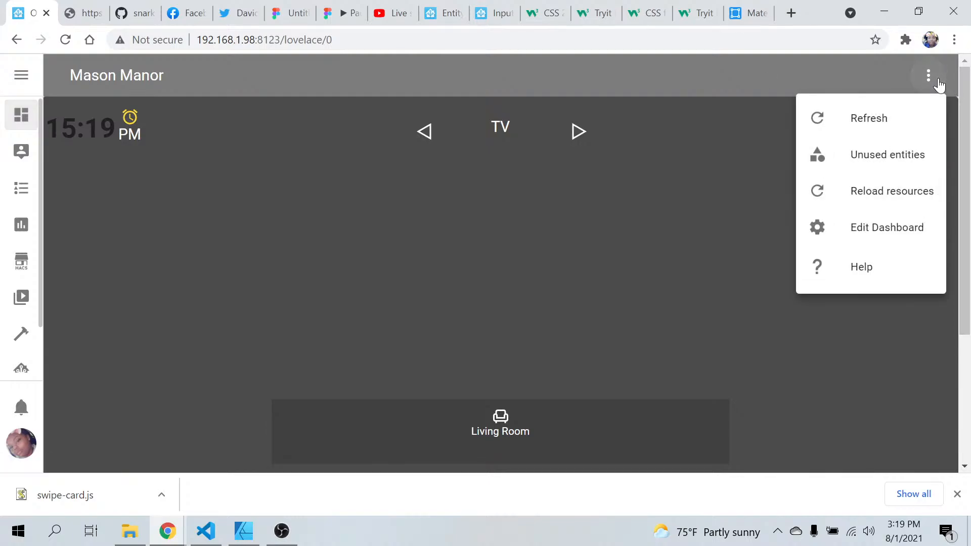
left_click(871, 202)
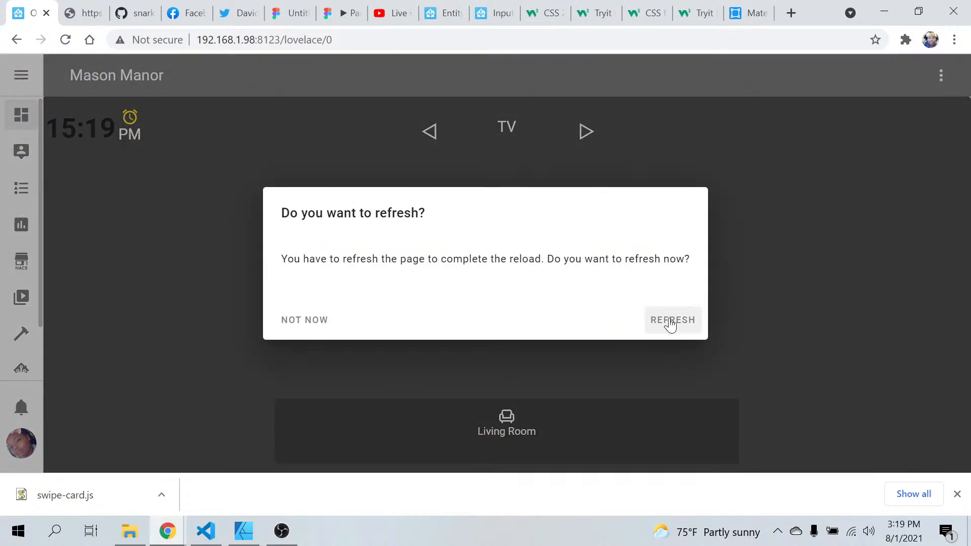
left_click(670, 322)
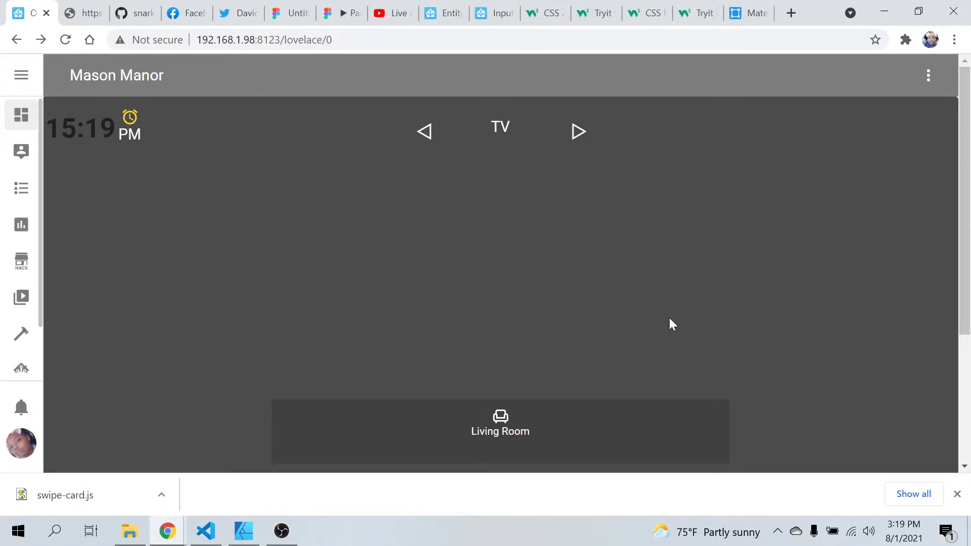
Open the Lovelace Dashboards configuration and check the resources list for the swipe-card entry
scroll(21, 347, "down", 1)
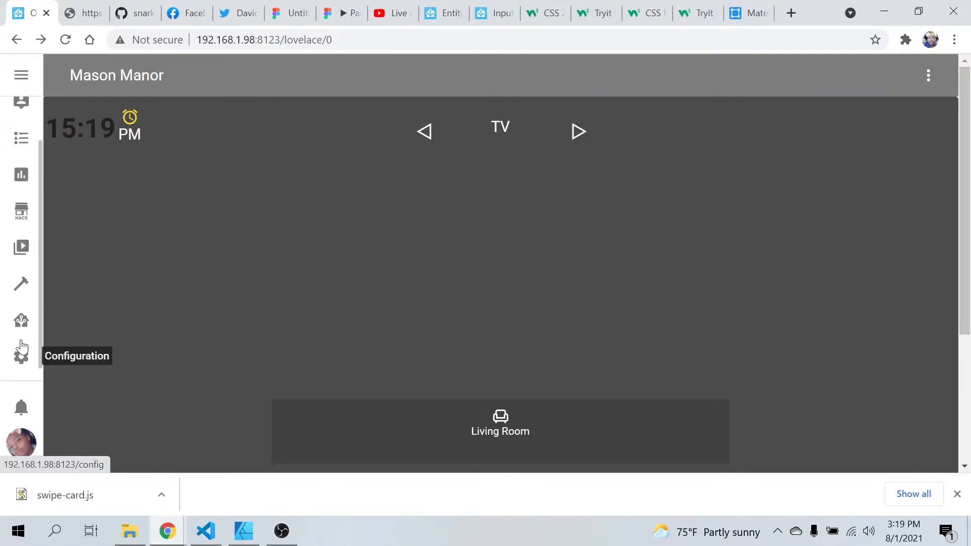
left_click(21, 348)
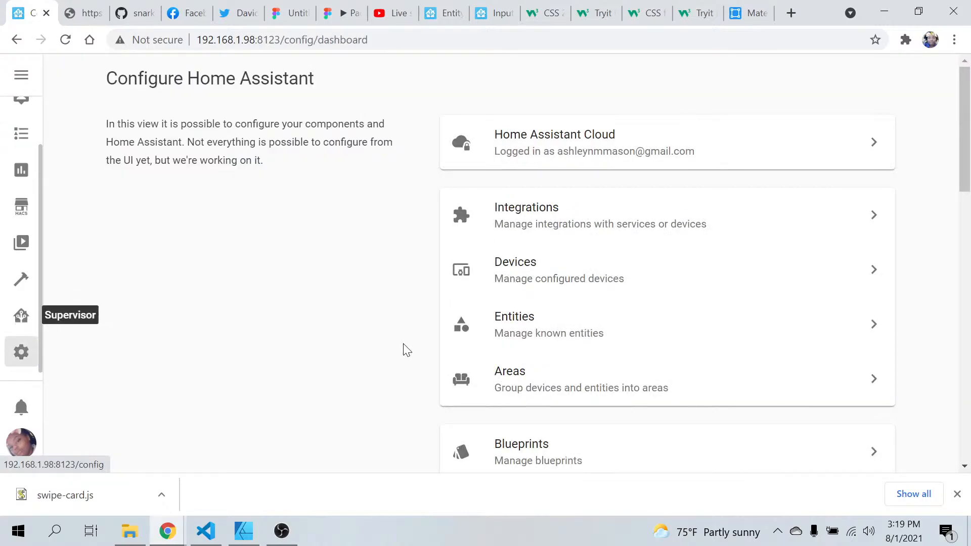
scroll(402, 347, "down", 10)
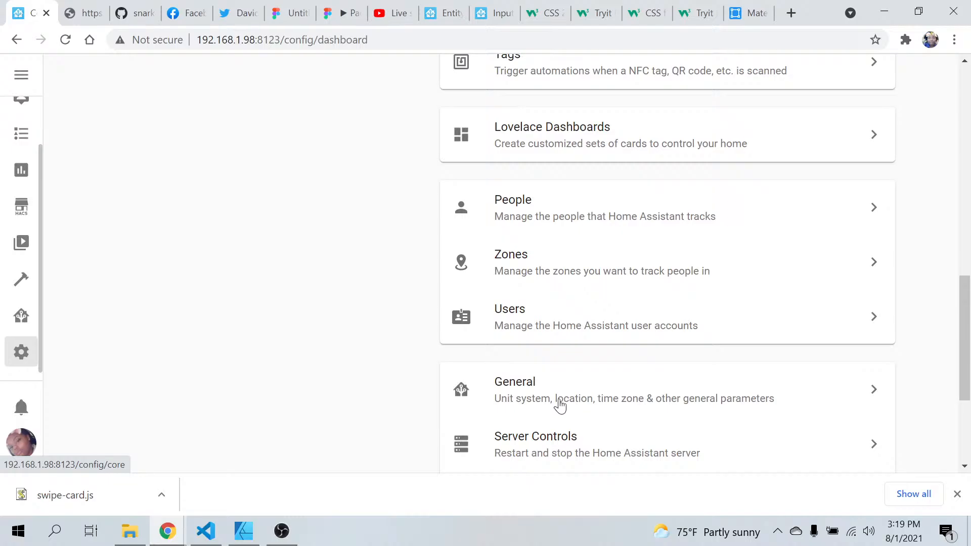
scroll(559, 405, "up", 3)
left_click(557, 265)
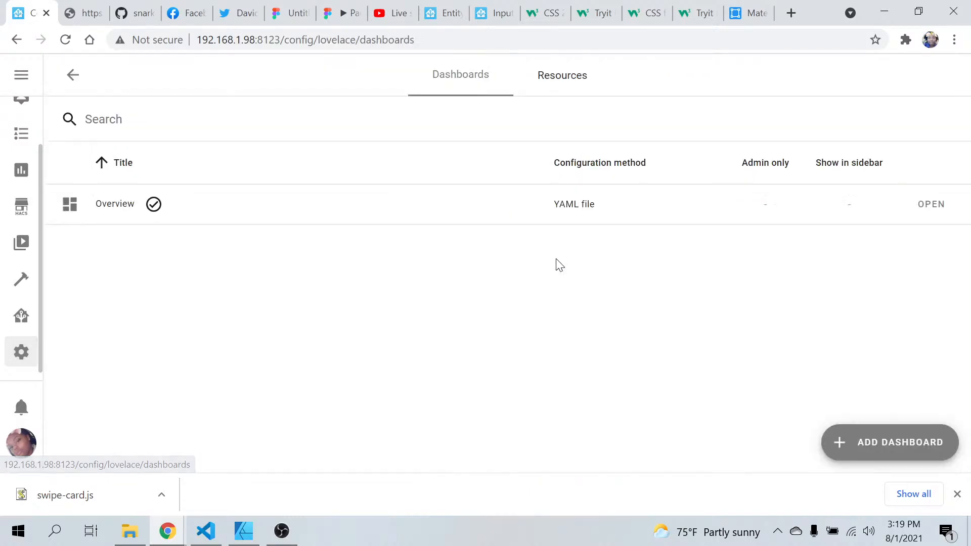
left_click(545, 87)
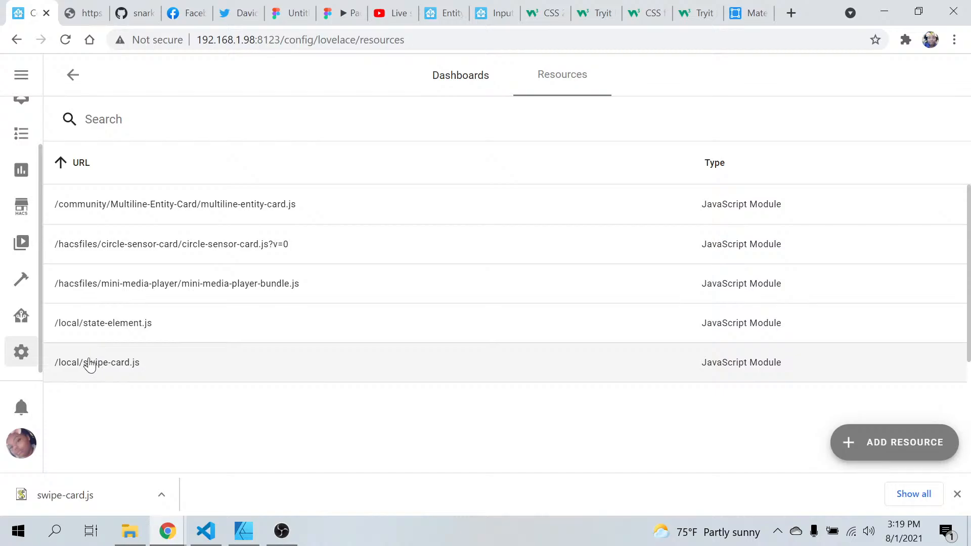
Return to the Overview dashboard and inspect the red swipe-card error card's element in the developer tools
scroll(14, 132, "up", 2)
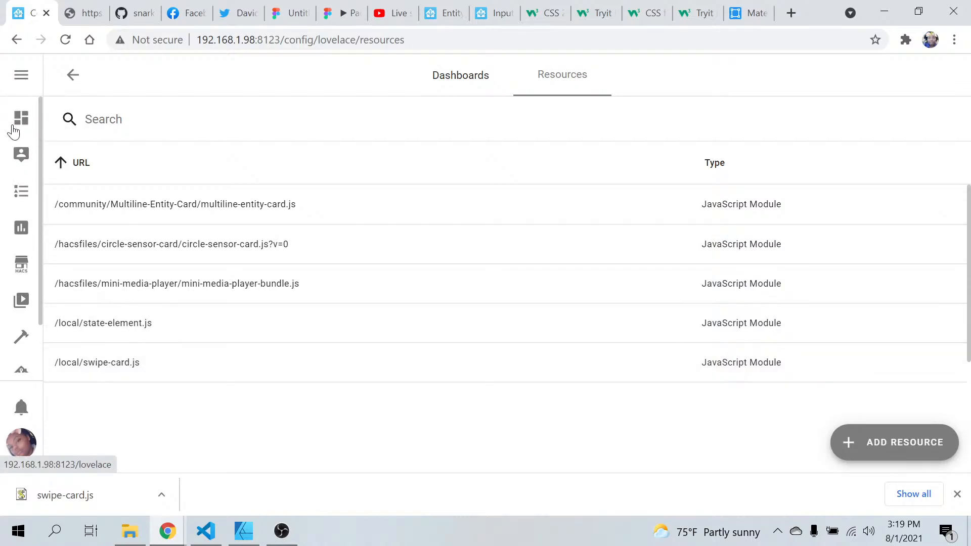
left_click(14, 131)
scroll(238, 303, "down", 3)
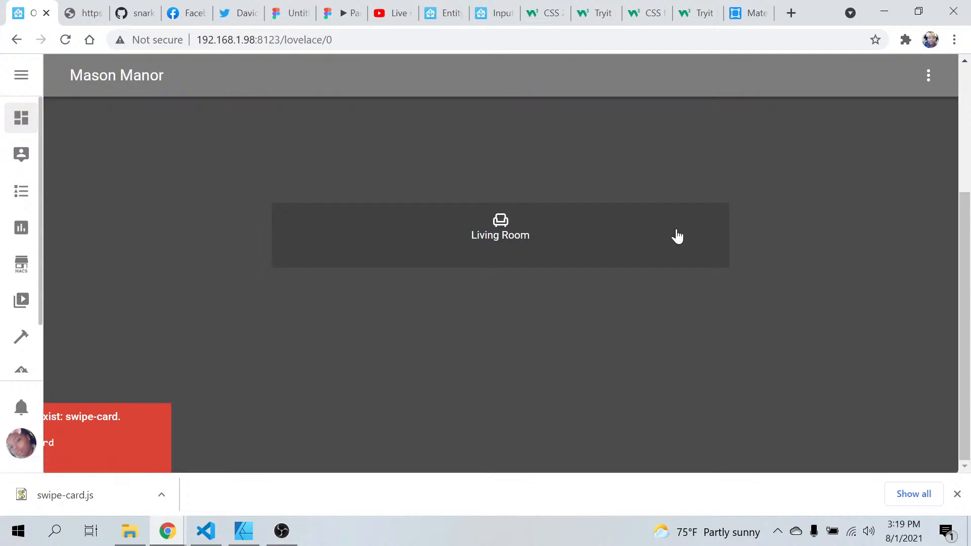
right_click(718, 143)
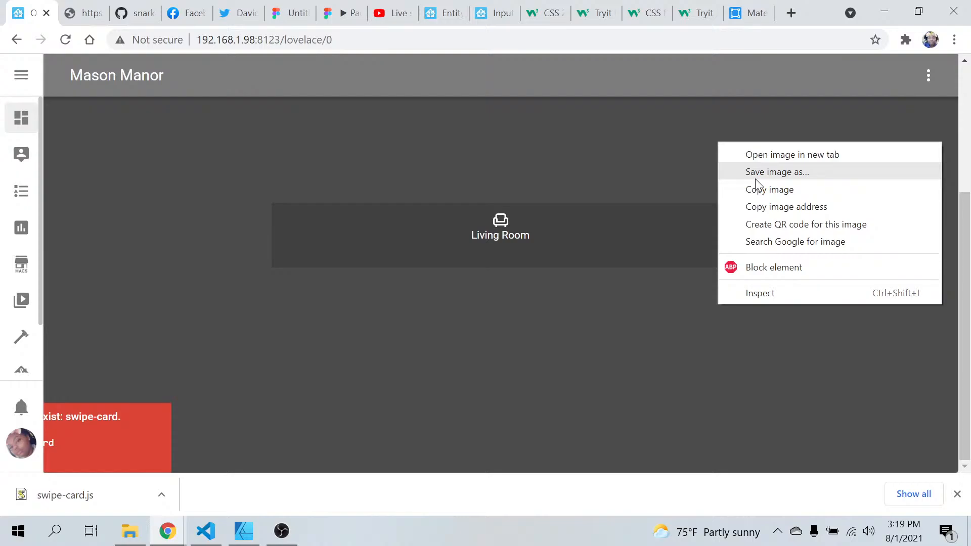
left_click(769, 294)
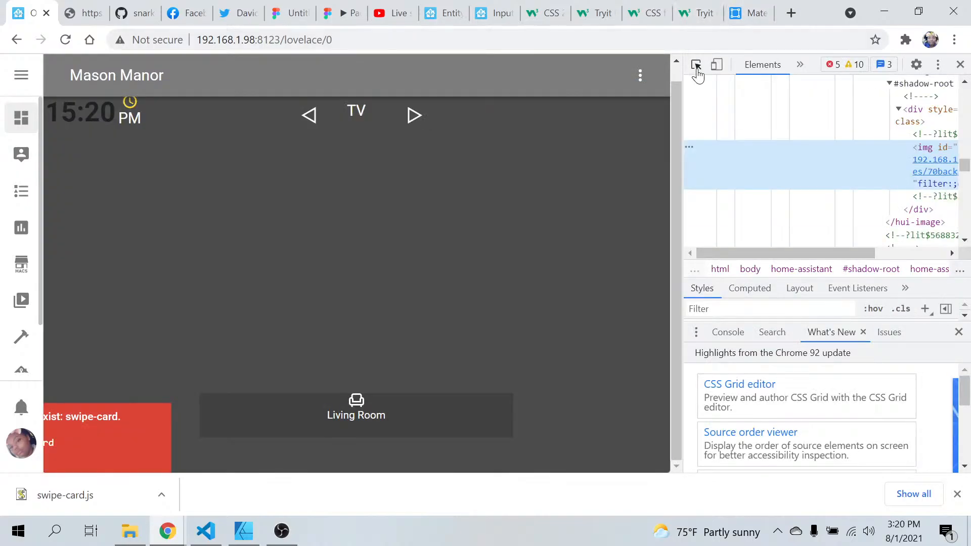
left_click(696, 66)
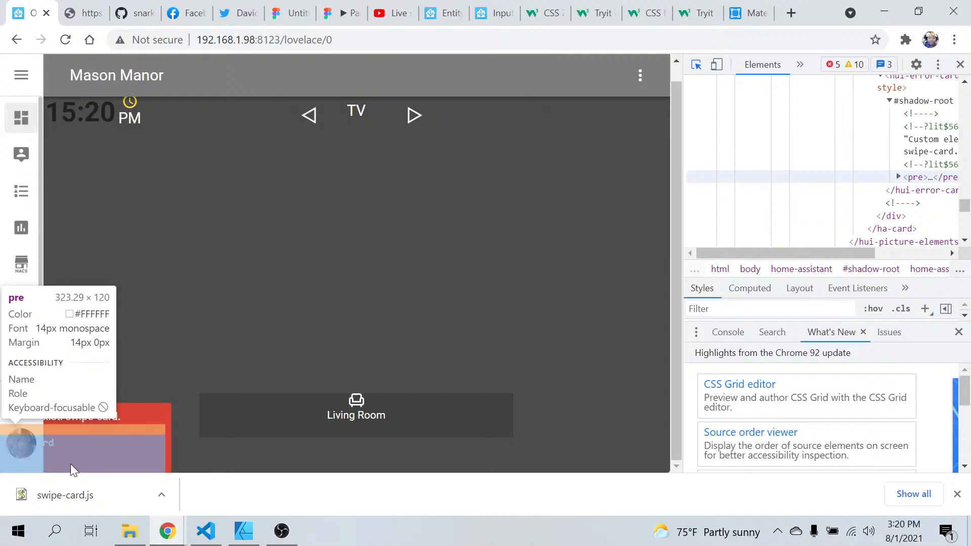
left_click(101, 438)
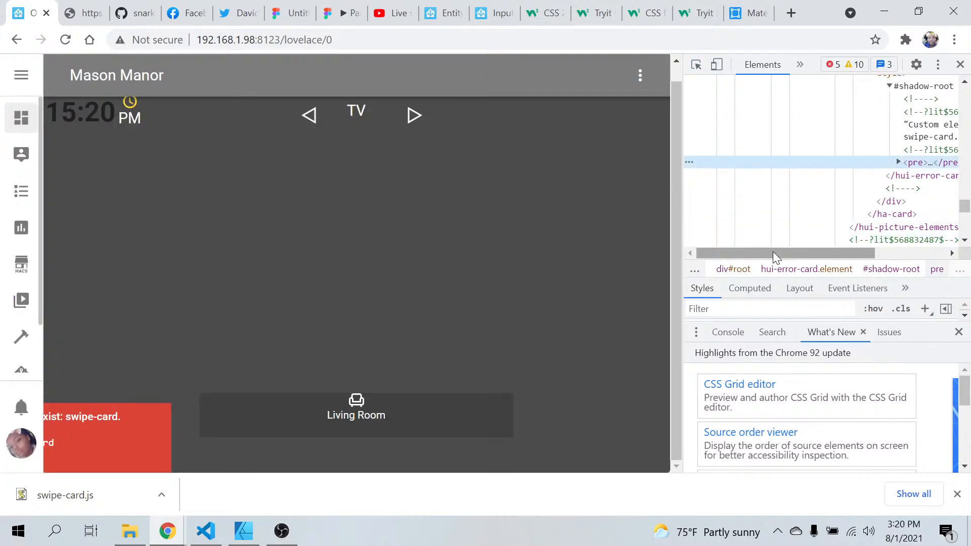
Expand the error card's pre element, examine its markup and the surrounding elements, and close the developer tools
left_click_drag(772, 252, 869, 252)
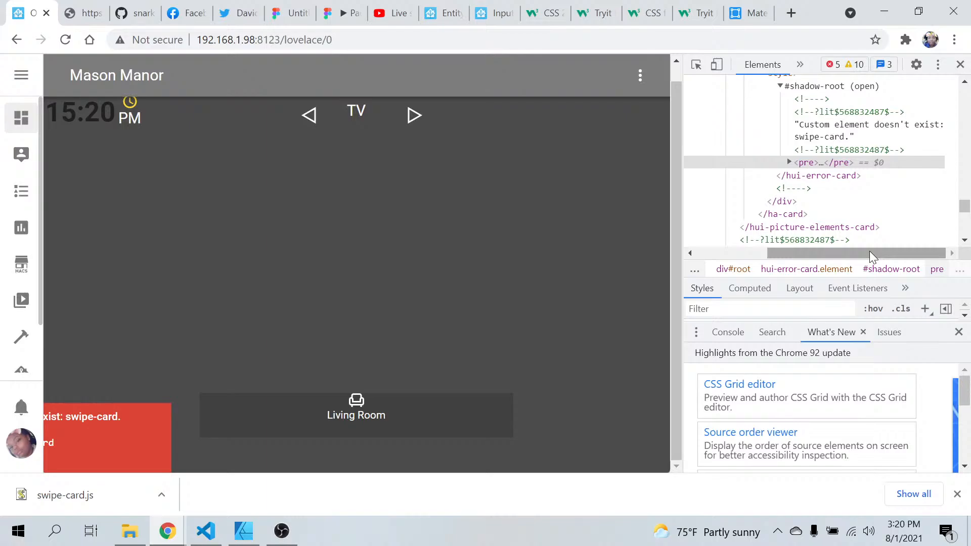
left_click(790, 160)
left_click(789, 161)
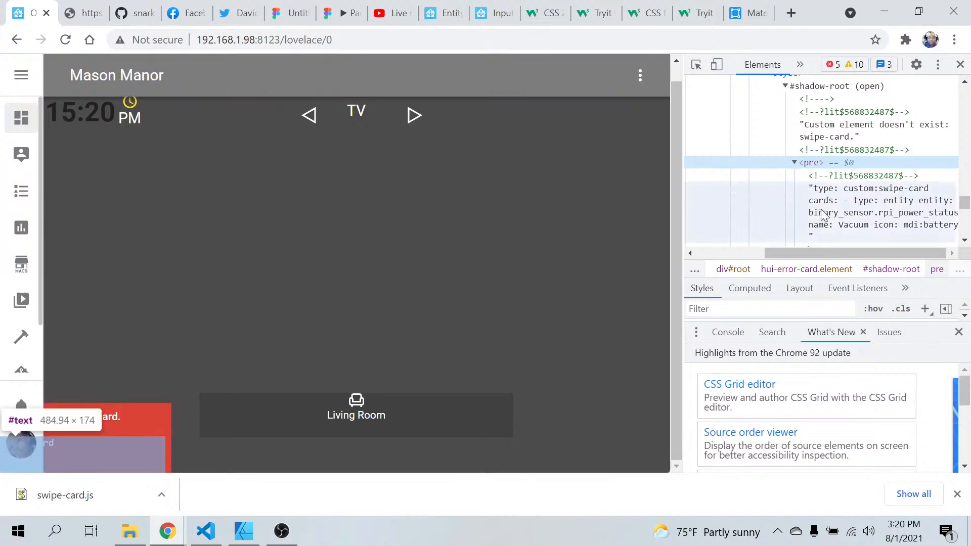
left_click(821, 252)
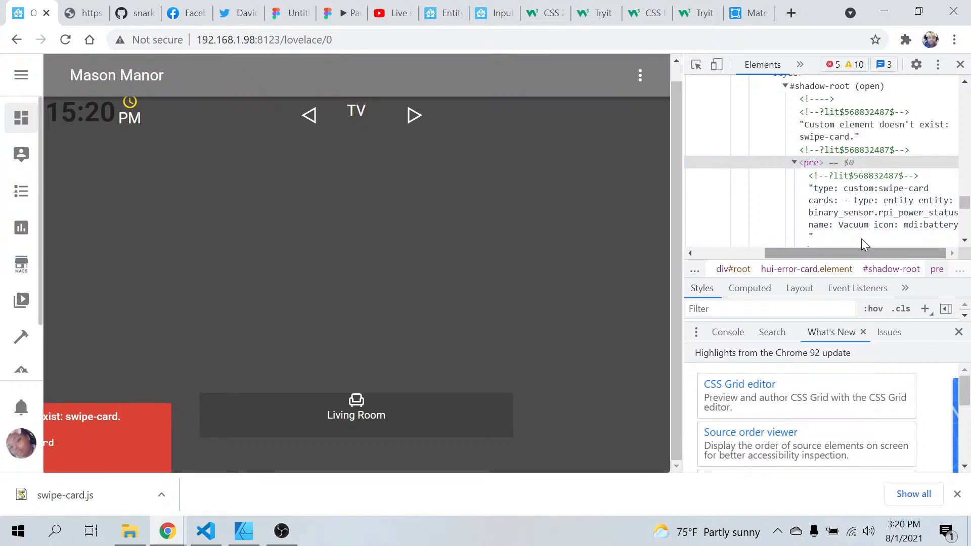
scroll(847, 210, "down", 2)
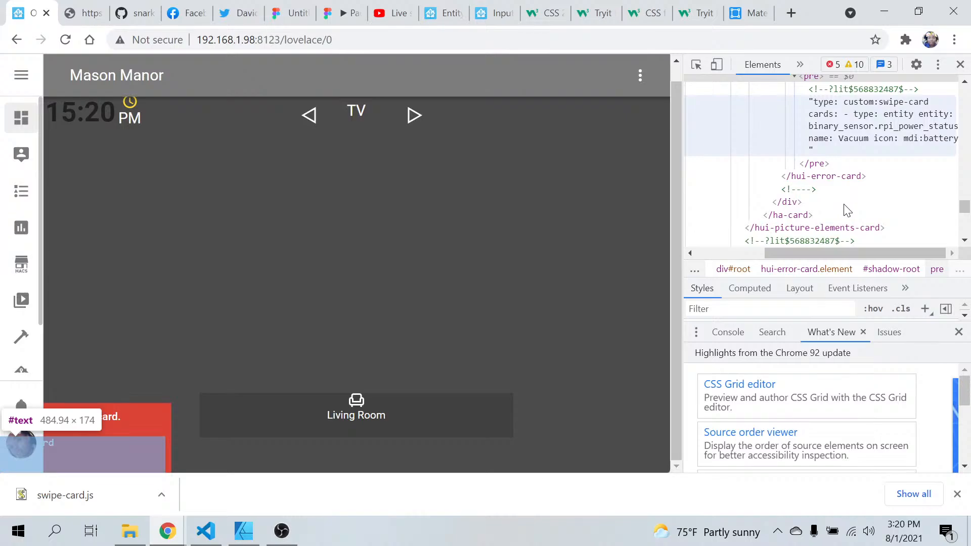
scroll(847, 210, "up", 2)
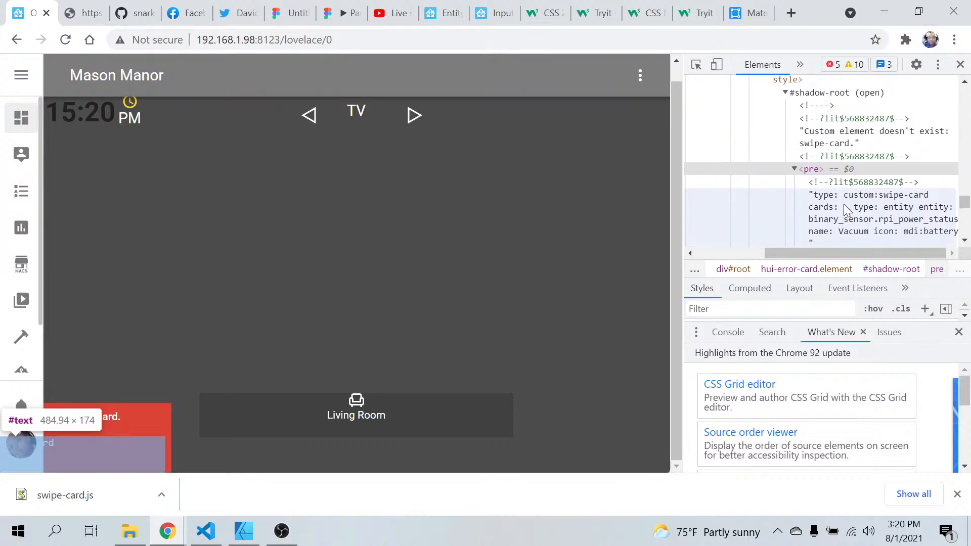
scroll(847, 210, "down", 1)
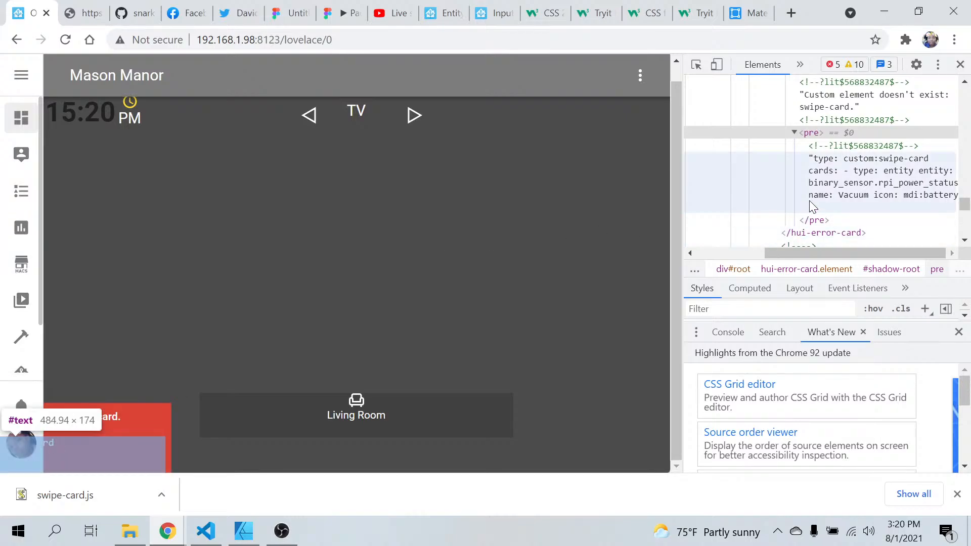
scroll(812, 206, "up", 3)
scroll(812, 206, "down", 2)
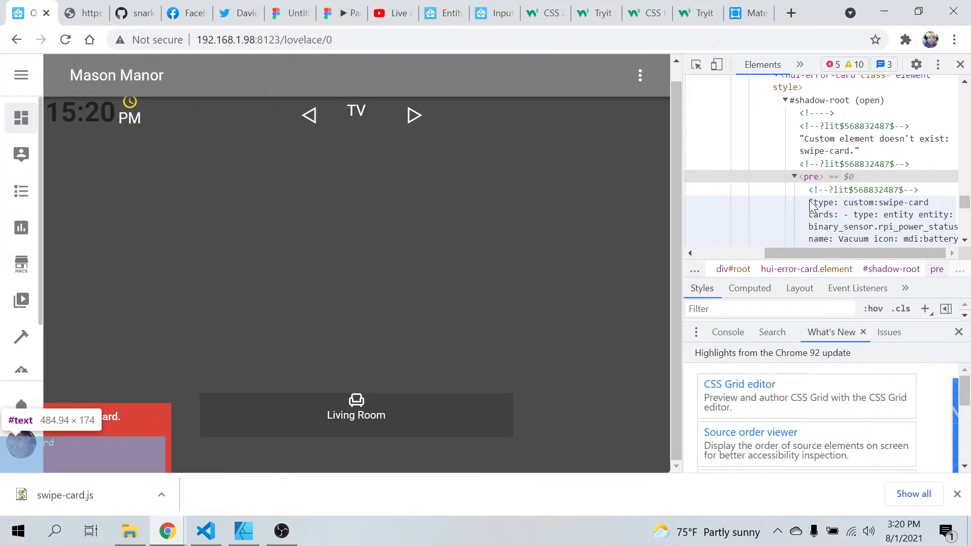
scroll(811, 206, "down", 1)
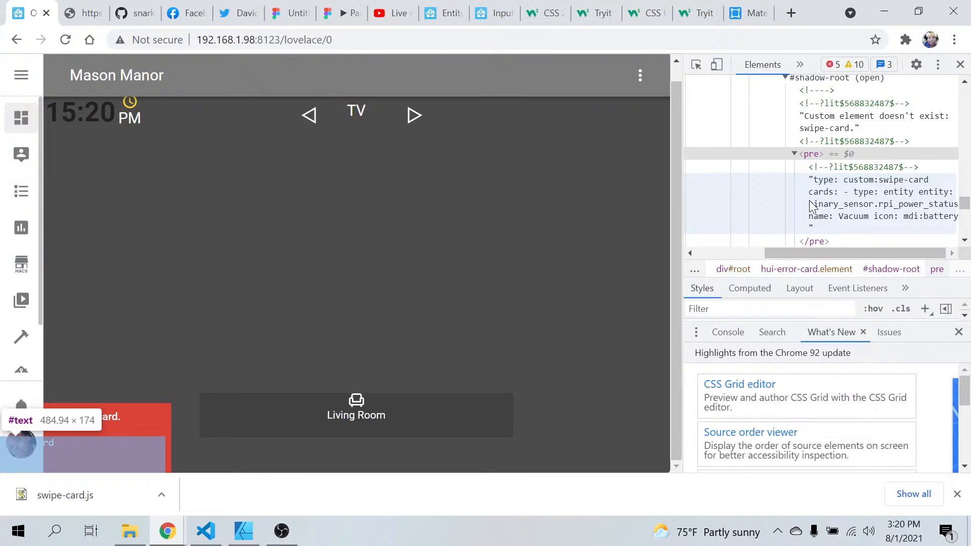
scroll(809, 200, "down", 6)
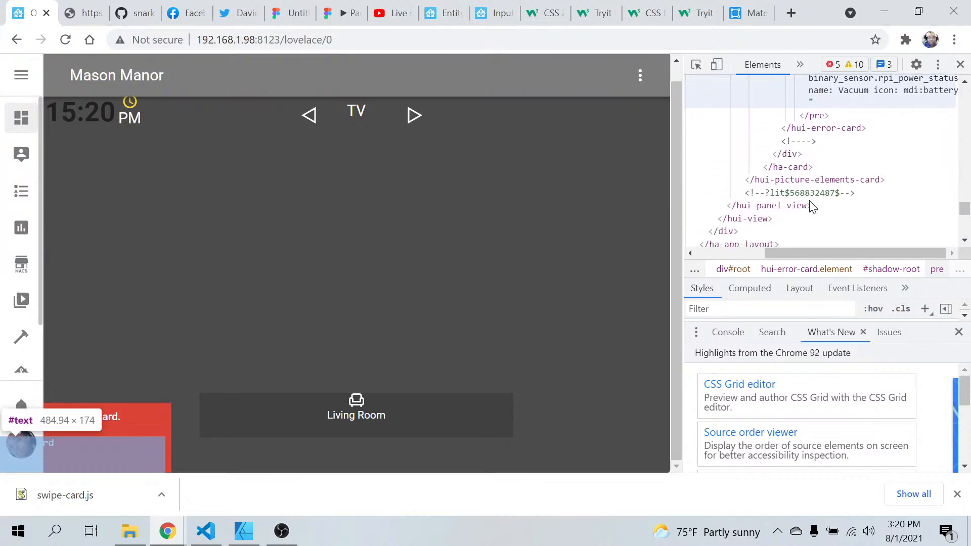
scroll(812, 206, "down", 4)
scroll(811, 206, "up", 8)
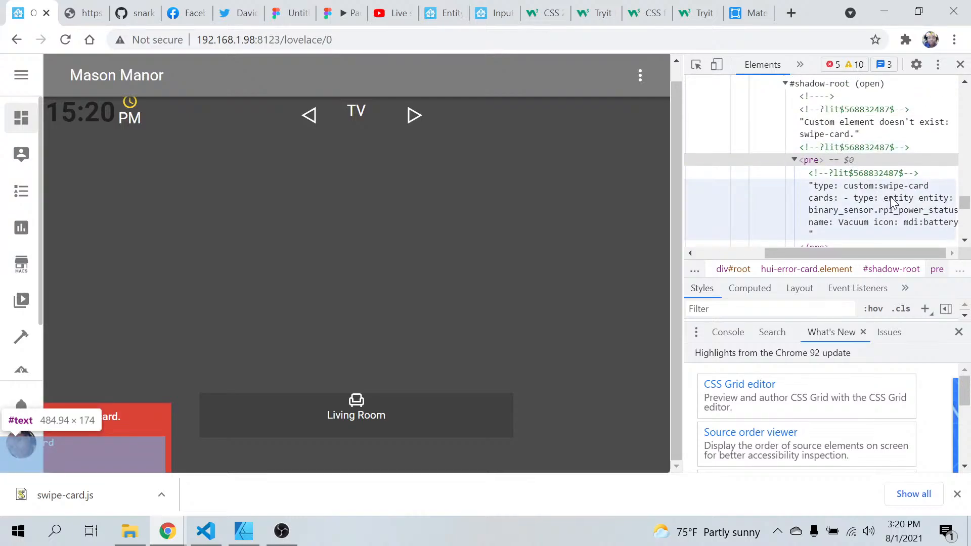
left_click(960, 64)
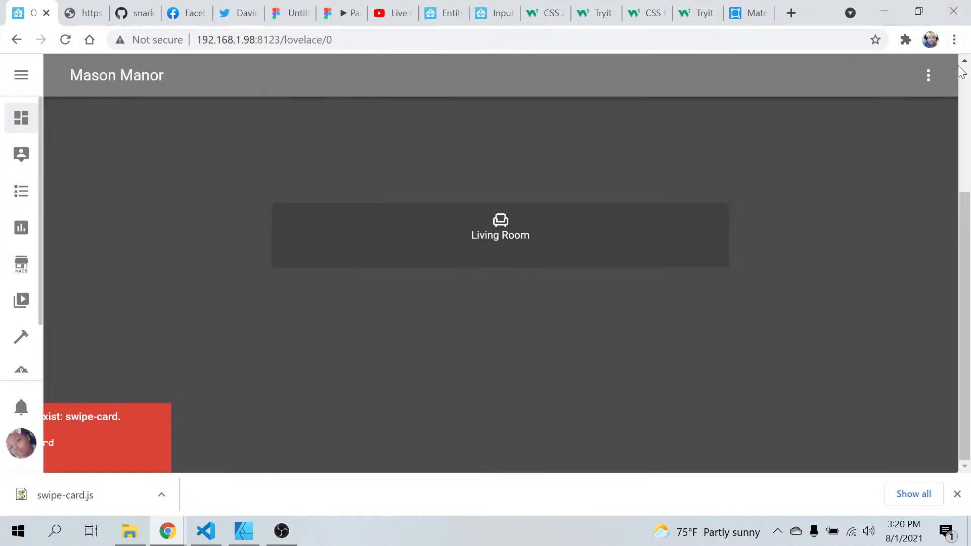
In VS Code, delete the whole custom:swipe-card block from the end of home.yaml
left_click(206, 531)
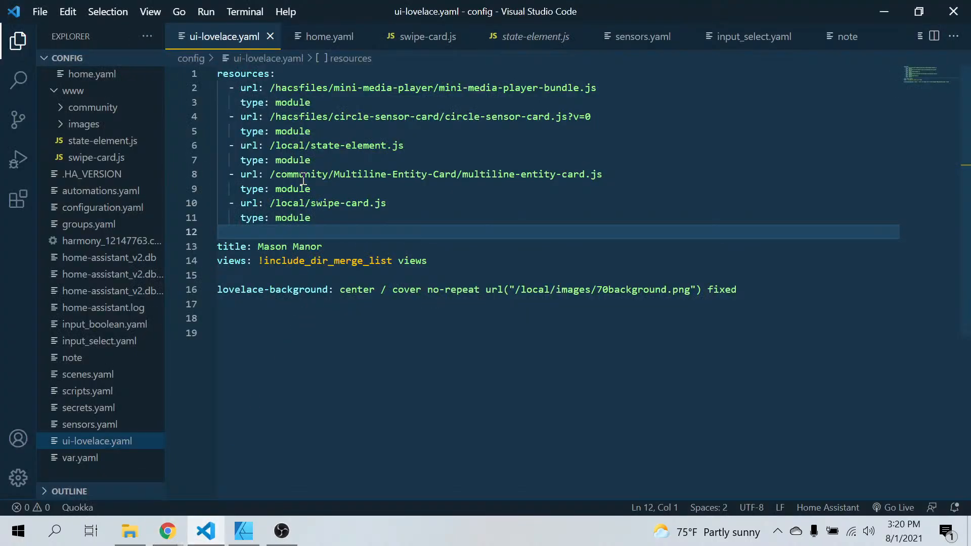
left_click(330, 36)
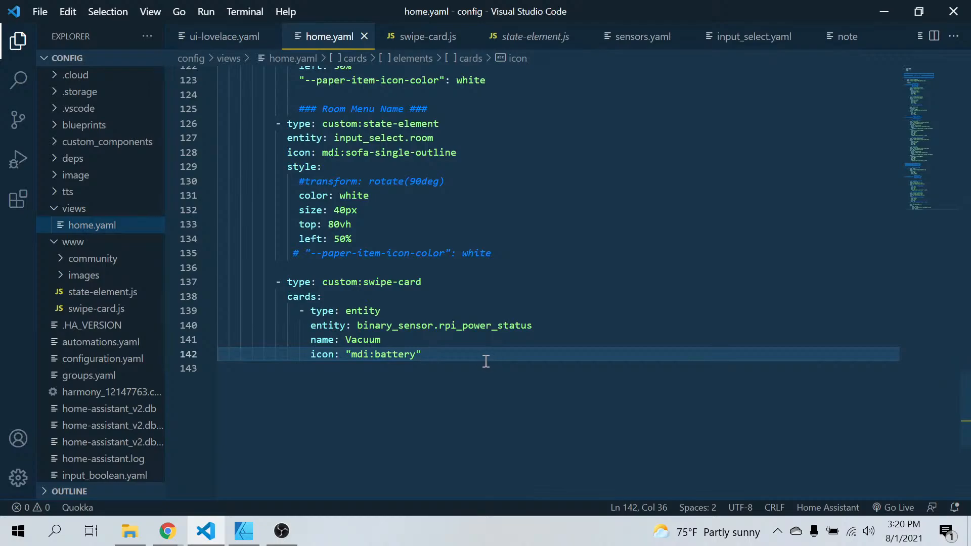
left_click_drag(486, 361, 219, 282)
key("BackSpace")
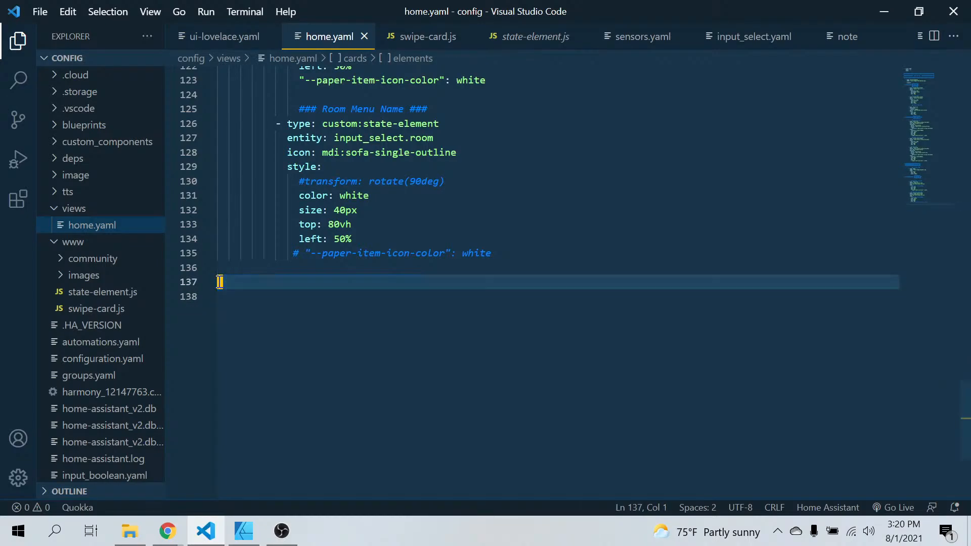
Switch to Chrome and review the bottom bar in the Figma mockup, followed by the YouTube Studio live stream page
mouse_move(167, 531)
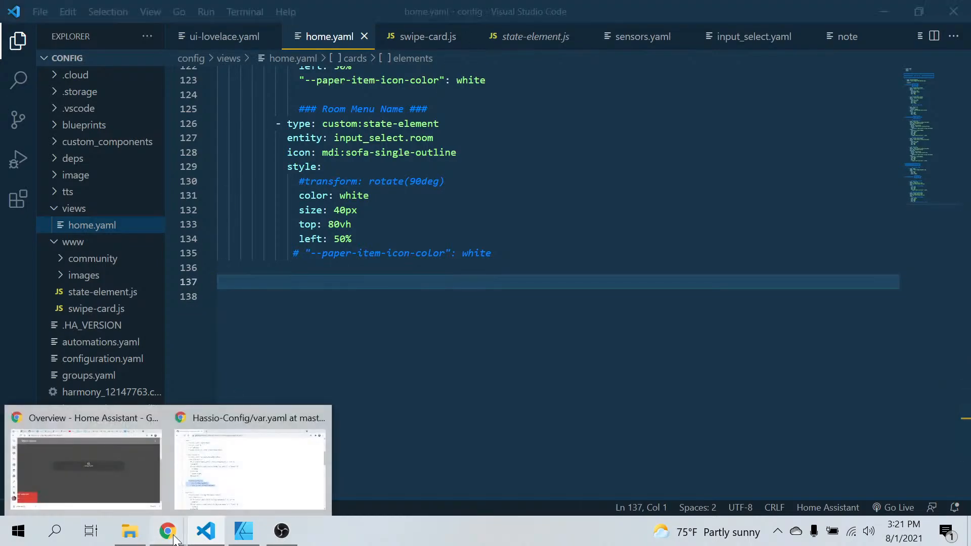
left_click(120, 484)
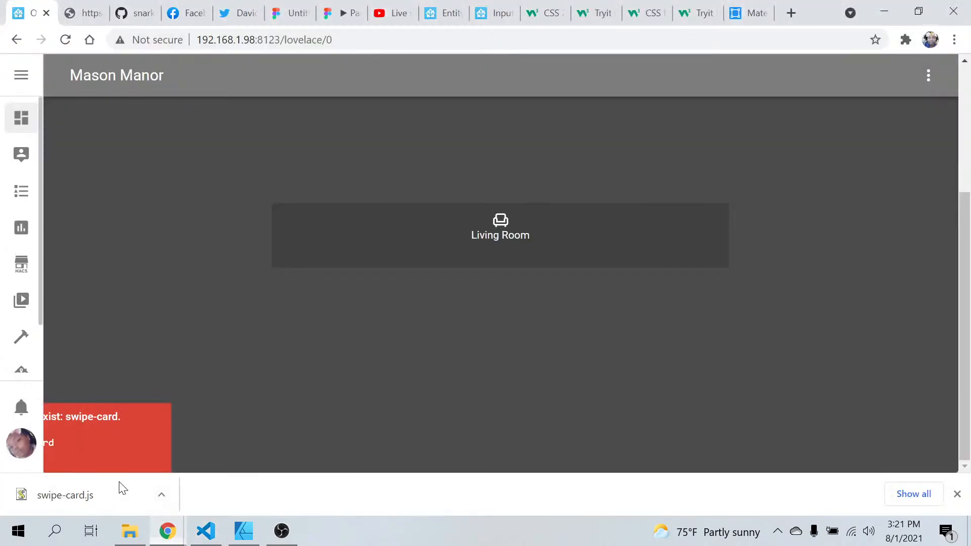
left_click(280, 14)
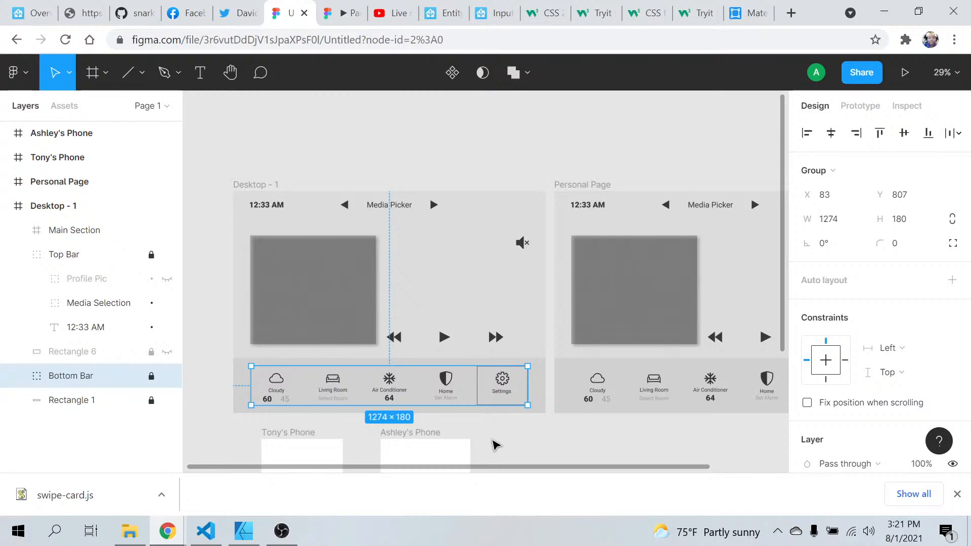
left_click(381, 14)
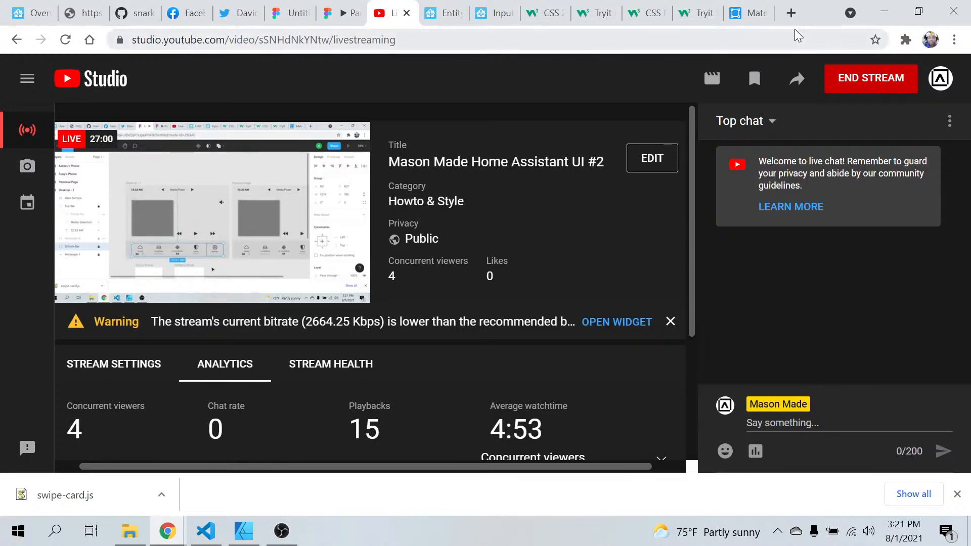
Refresh the Home Assistant Overview dashboard and return to home.yaml in VS Code
left_click(19, 17)
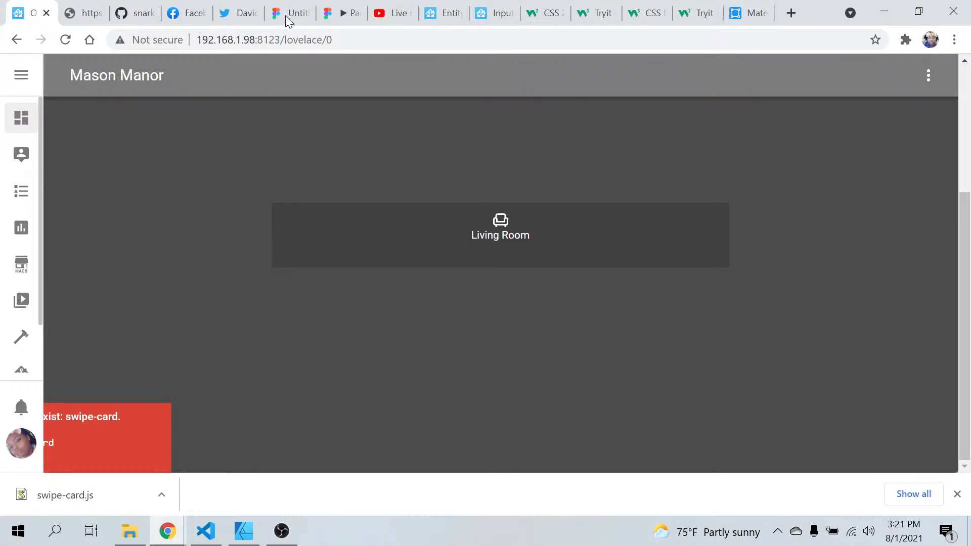
left_click(65, 40)
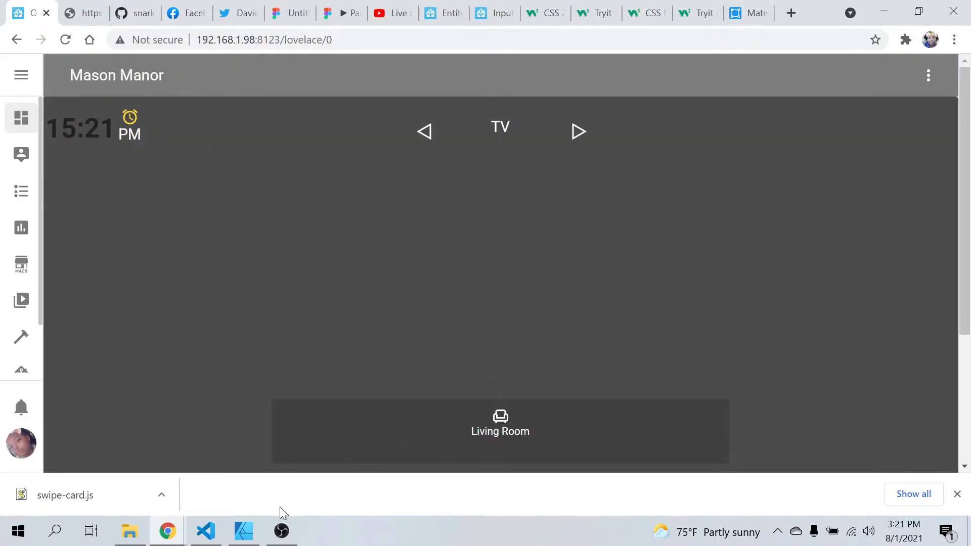
left_click(206, 531)
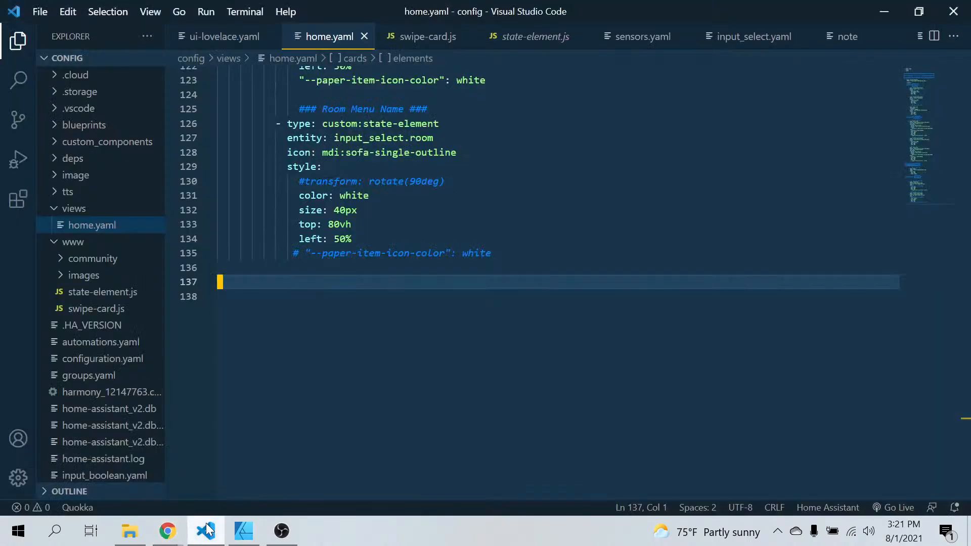
Set the Room Menu Name element's top to 84vh in home.yaml and reload the Home Assistant dashboard in Chrome
left_click(342, 224)
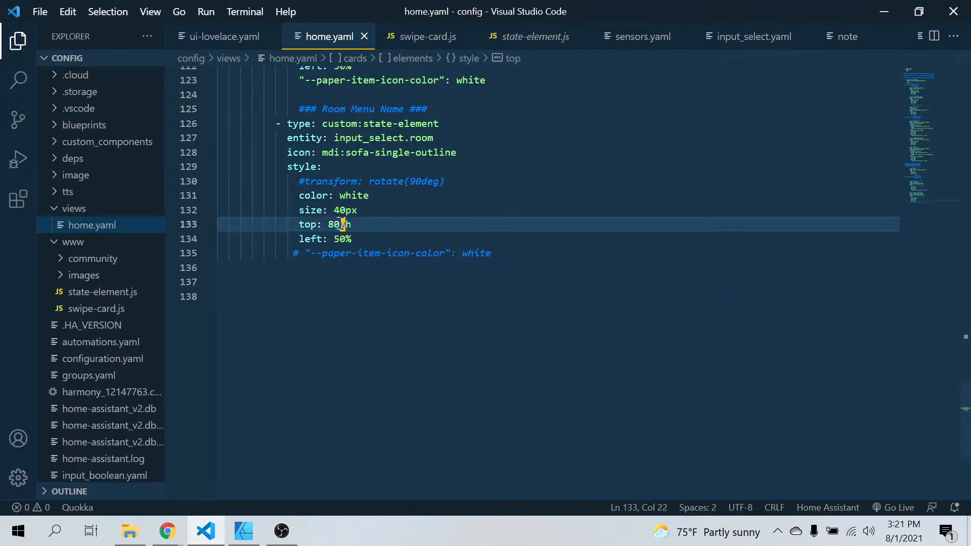
key("BackSpace")
type("4")
left_click(329, 420)
left_click(167, 529)
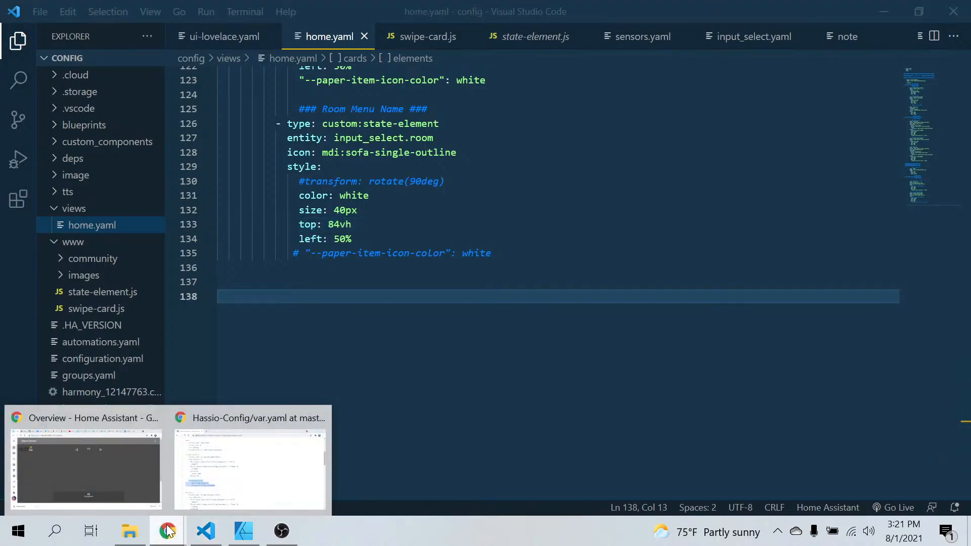
left_click(126, 474)
left_click(66, 40)
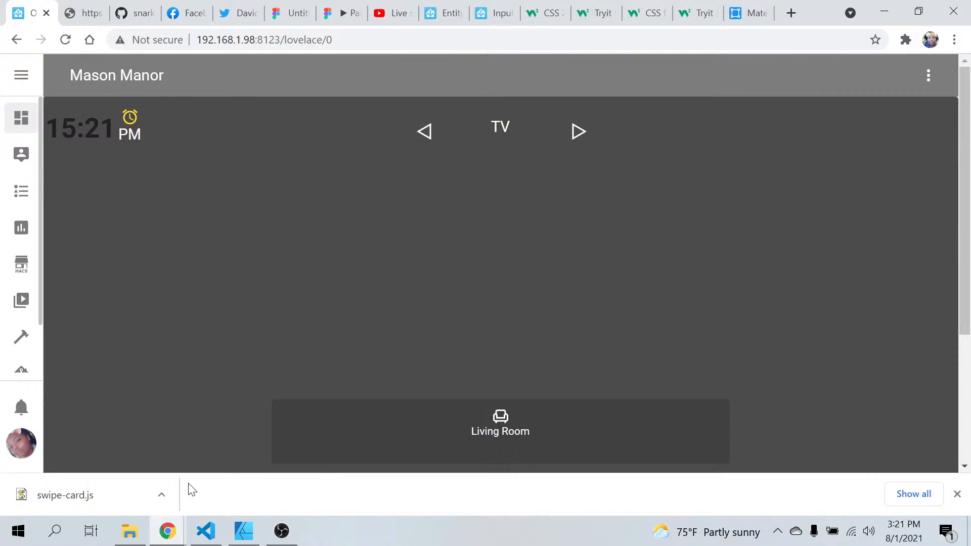
Return to home.yaml in VS Code, change the Room Menu Name's top to 88vh, and reload the dashboard page in Chrome
left_click(198, 539)
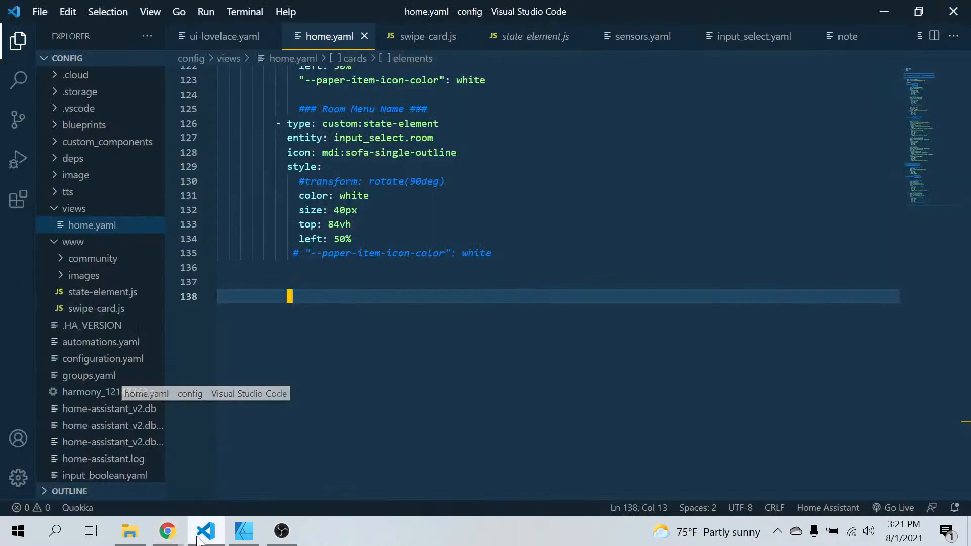
scroll(349, 293, "up", 1)
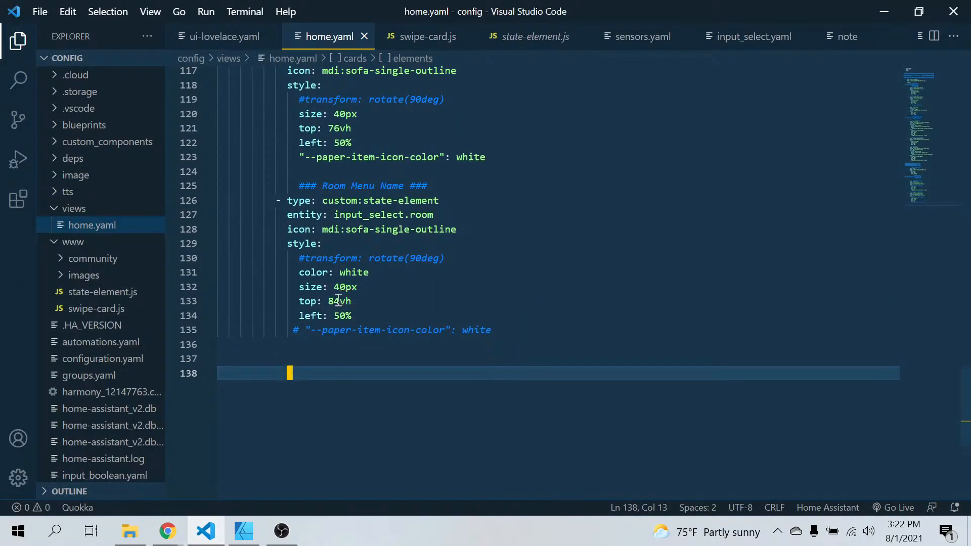
left_click(338, 301)
key("BackSpace")
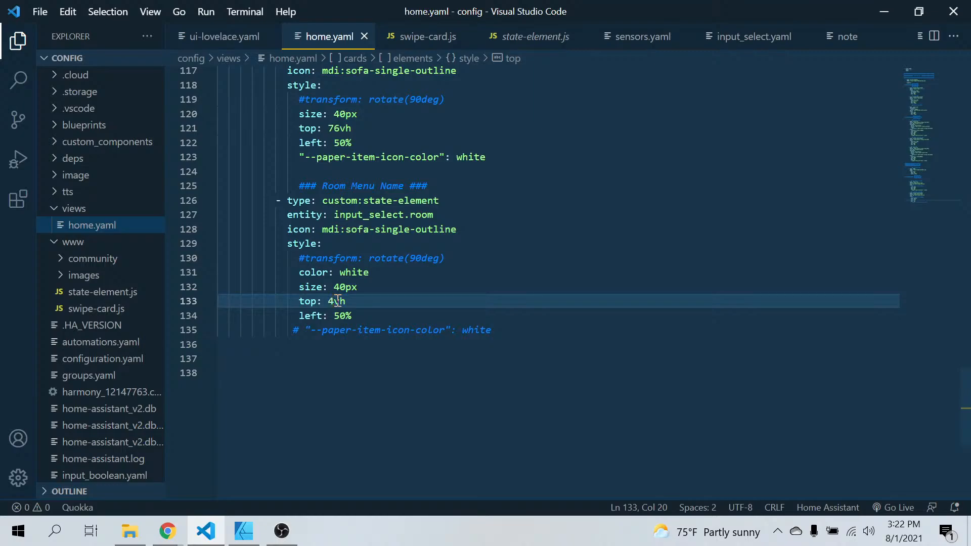
key("BackSpace")
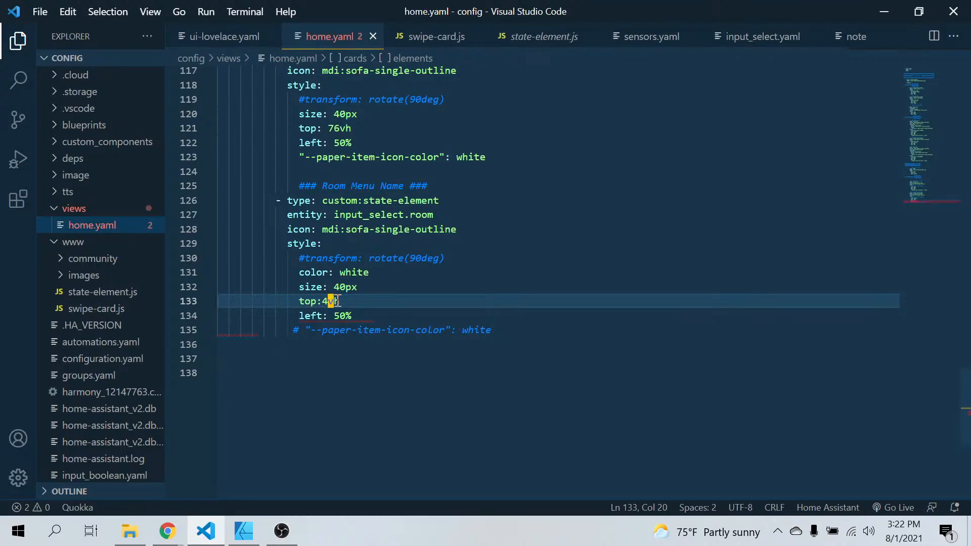
key("BackSpace")
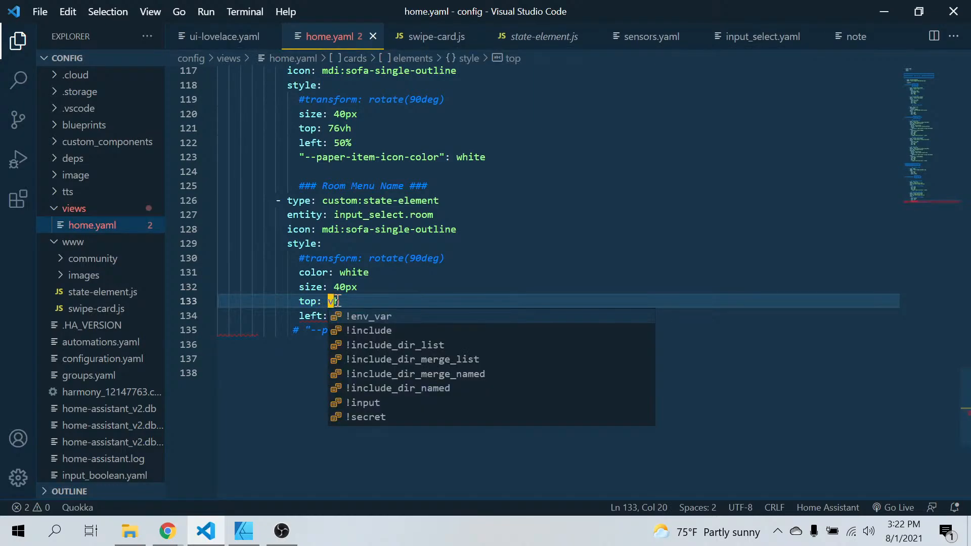
type("88")
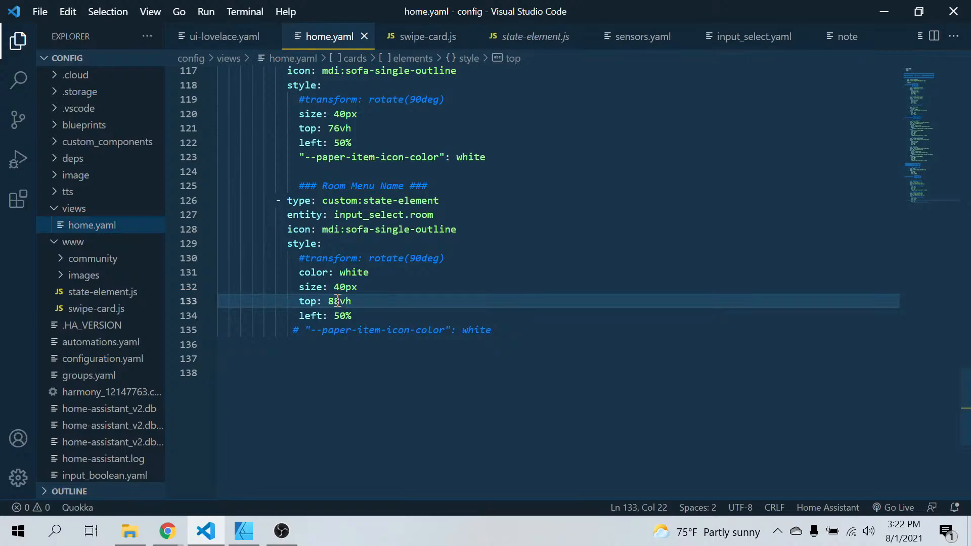
left_click(268, 448)
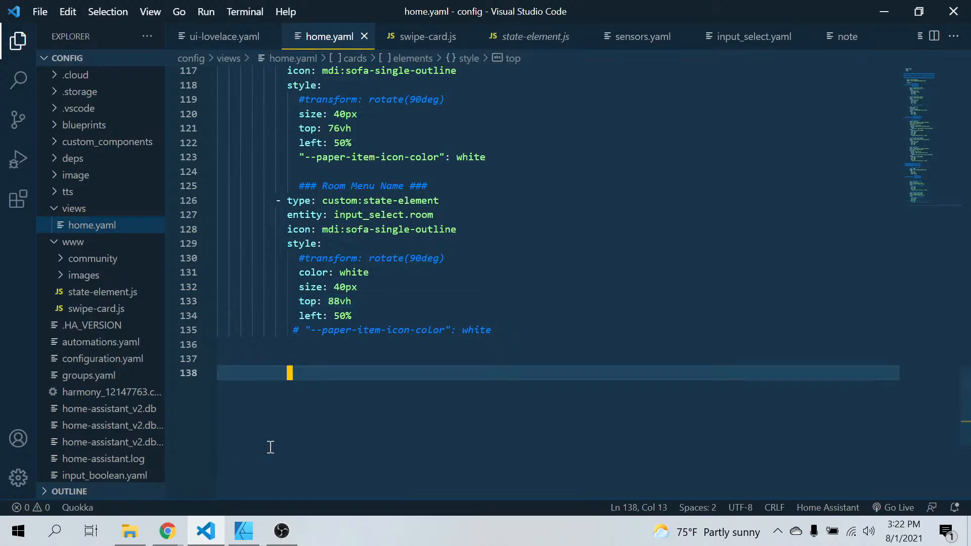
left_click(167, 535)
left_click(122, 451)
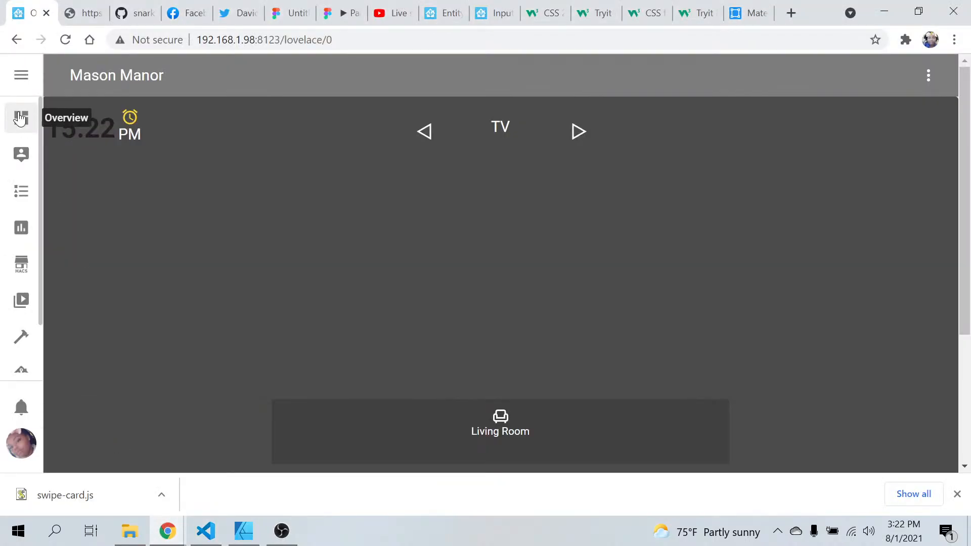
left_click(67, 39)
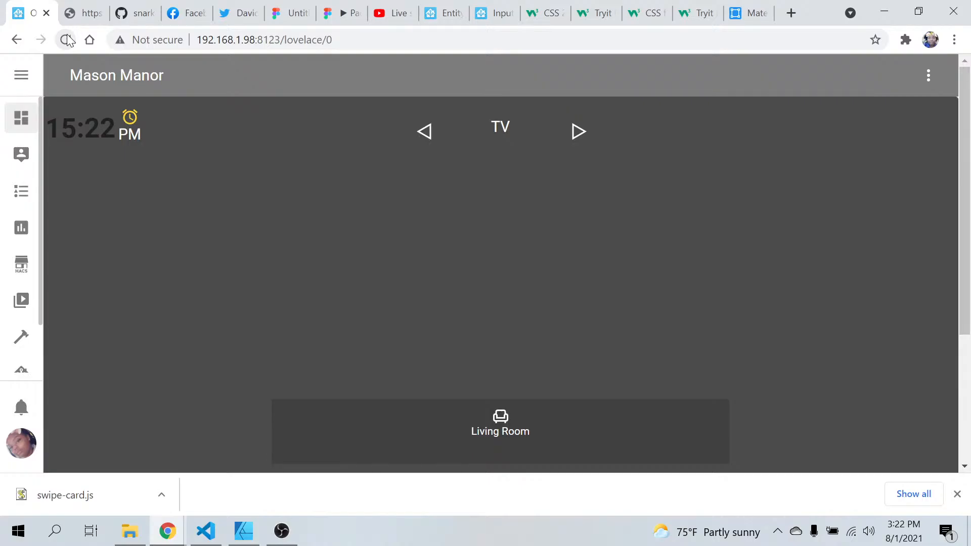
Try a top of 95vh for the Room Menu Name in home.yaml and refresh the dashboard configuration in Chrome
left_click(206, 535)
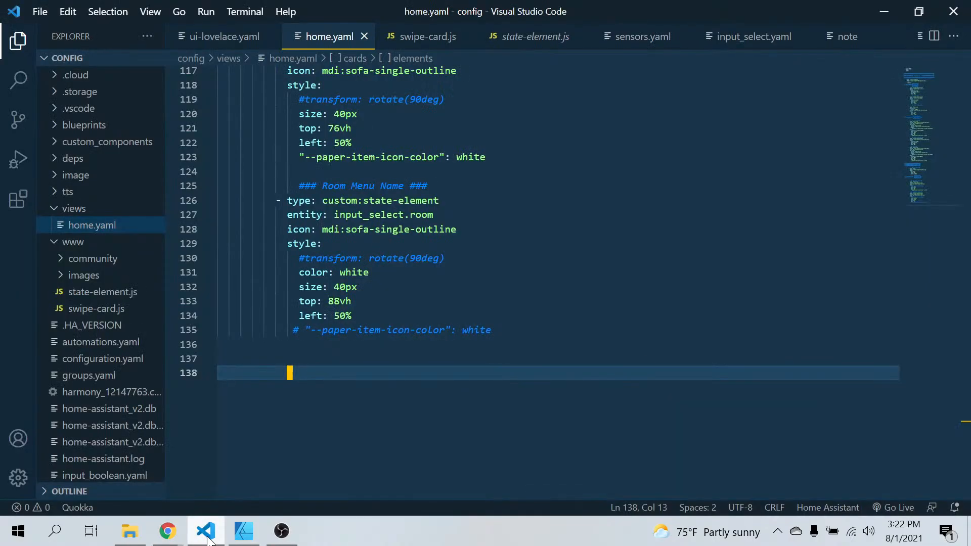
left_click(340, 302)
key("BackSpace")
key("BackSpace")
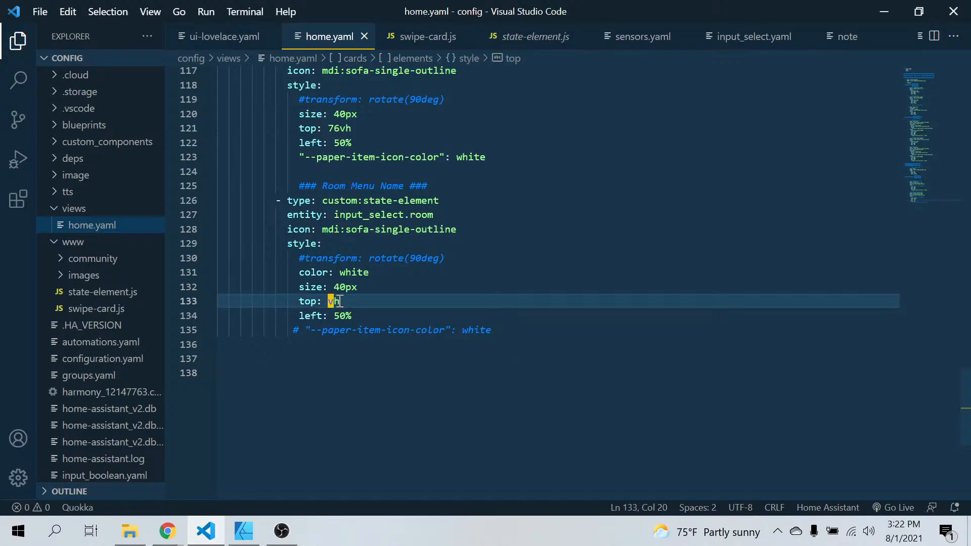
type("95")
left_click(321, 397)
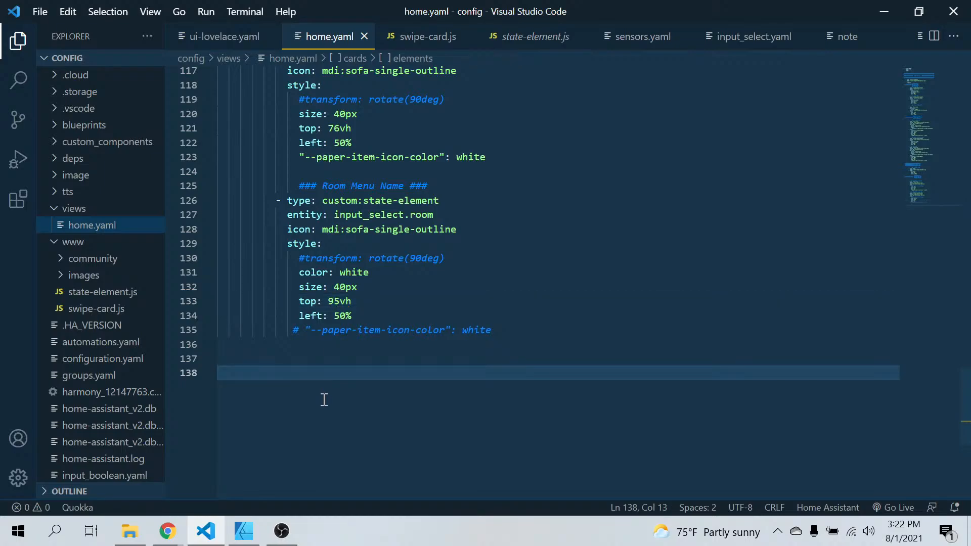
left_click(168, 531)
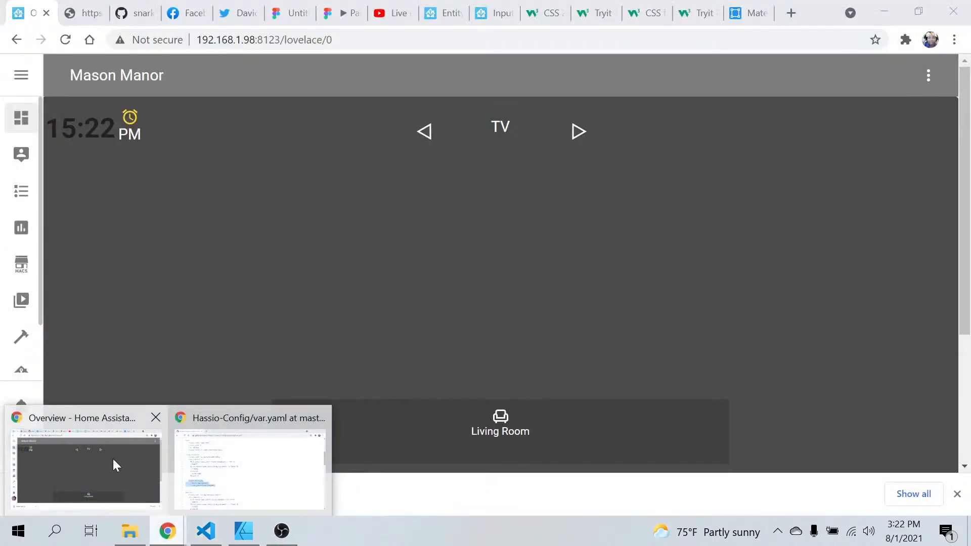
left_click(113, 459)
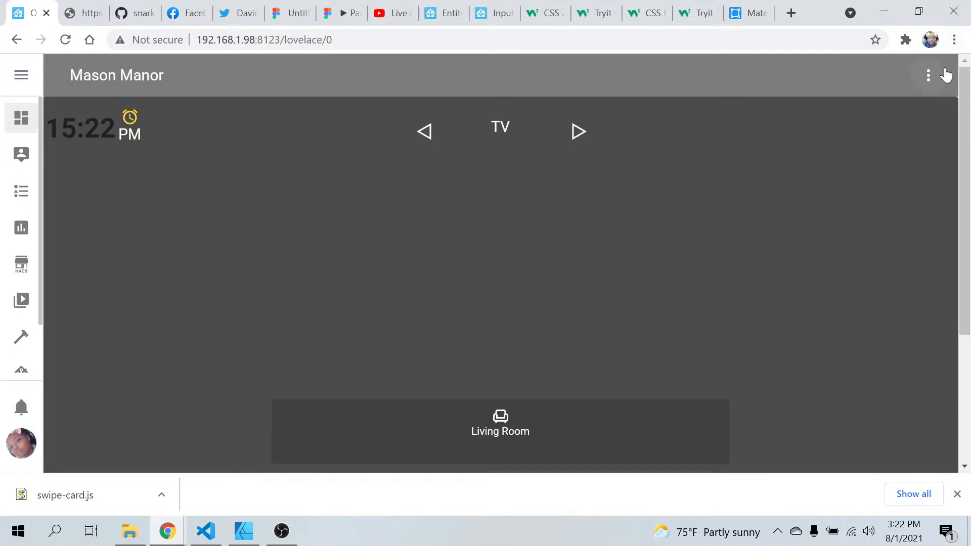
left_click(938, 78)
left_click(869, 122)
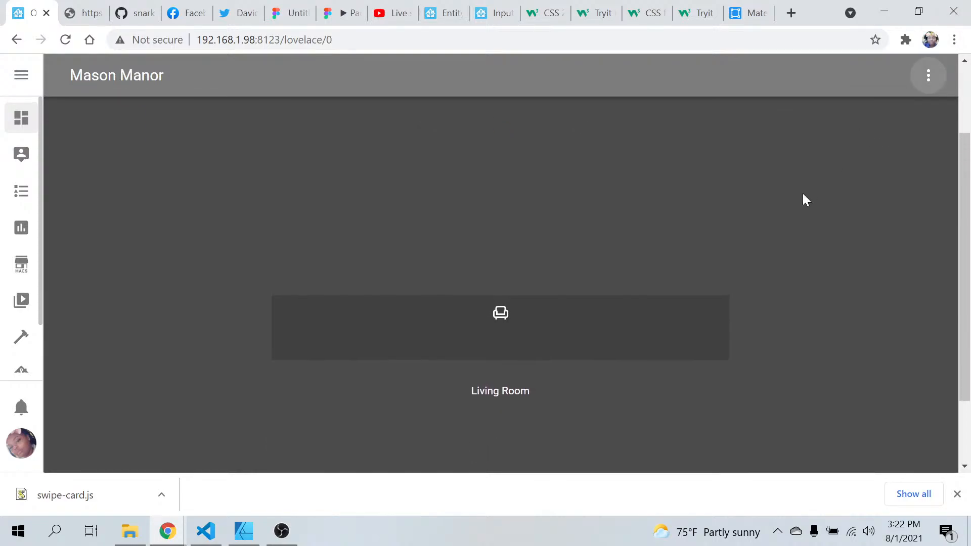
Bring the Room Menu Name's top back to 88vh in home.yaml and refresh the dashboard in Chrome
left_click(208, 530)
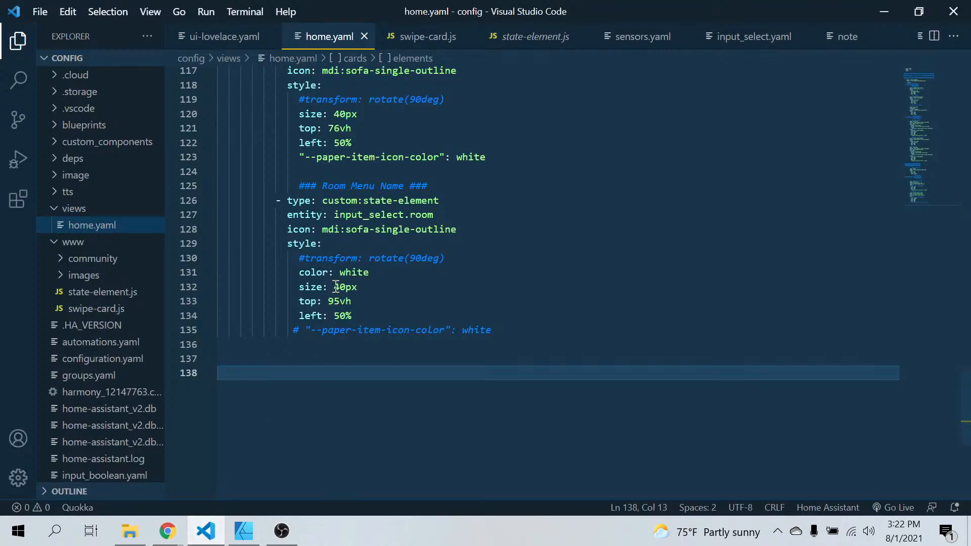
left_click(340, 302)
key("BackSpace")
key("BackSpace")
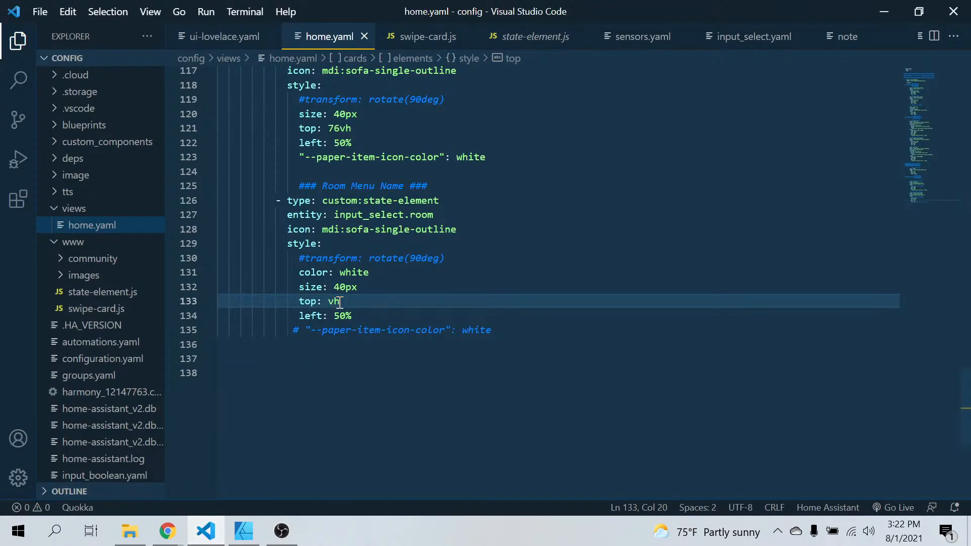
type("88")
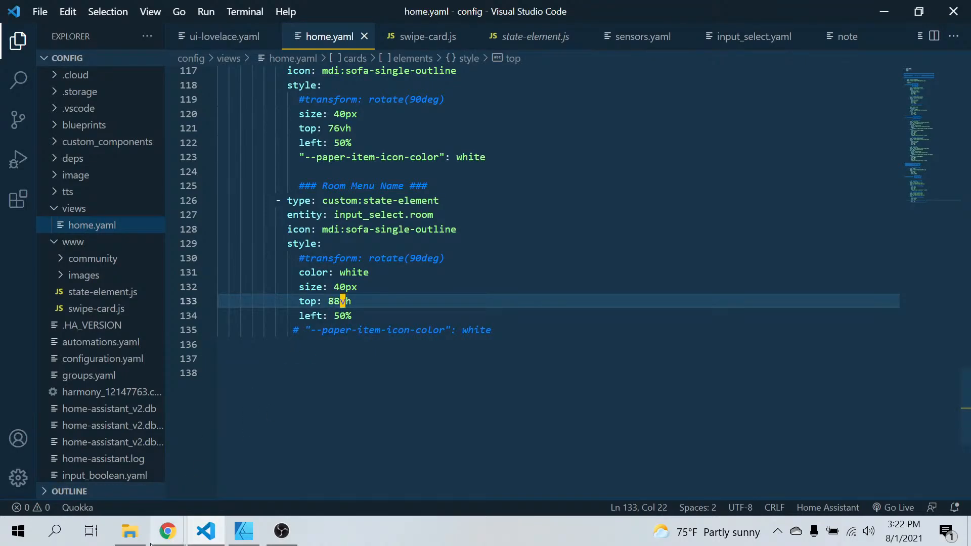
left_click(168, 531)
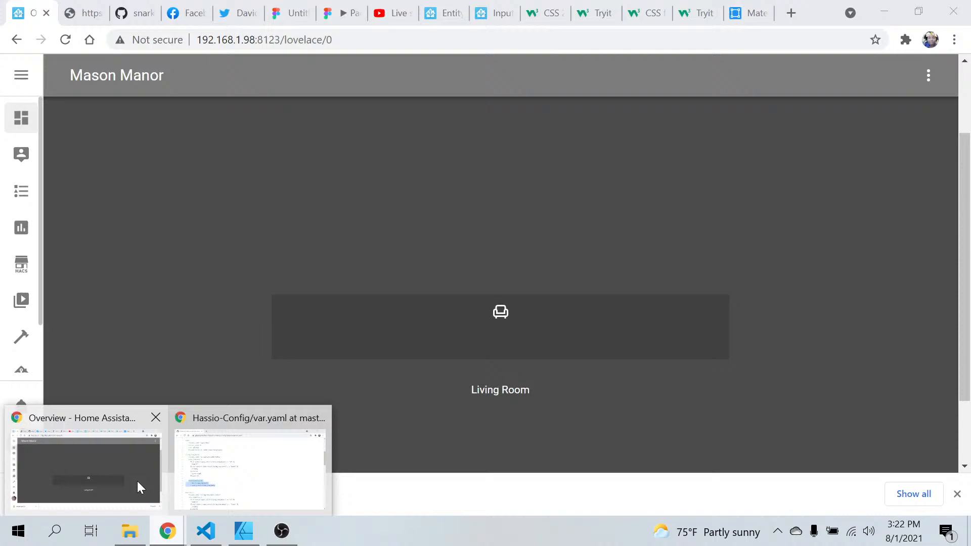
left_click(137, 481)
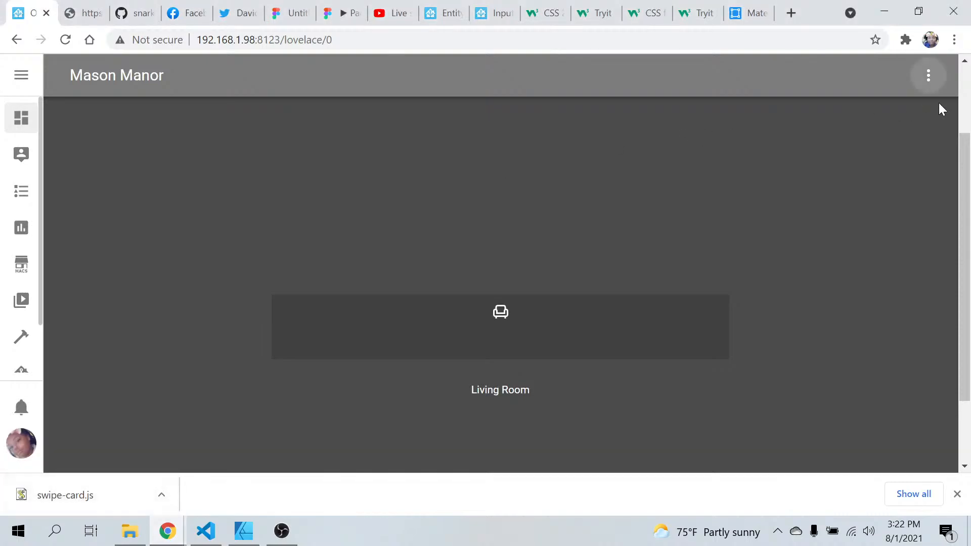
left_click(927, 76)
left_click(866, 120)
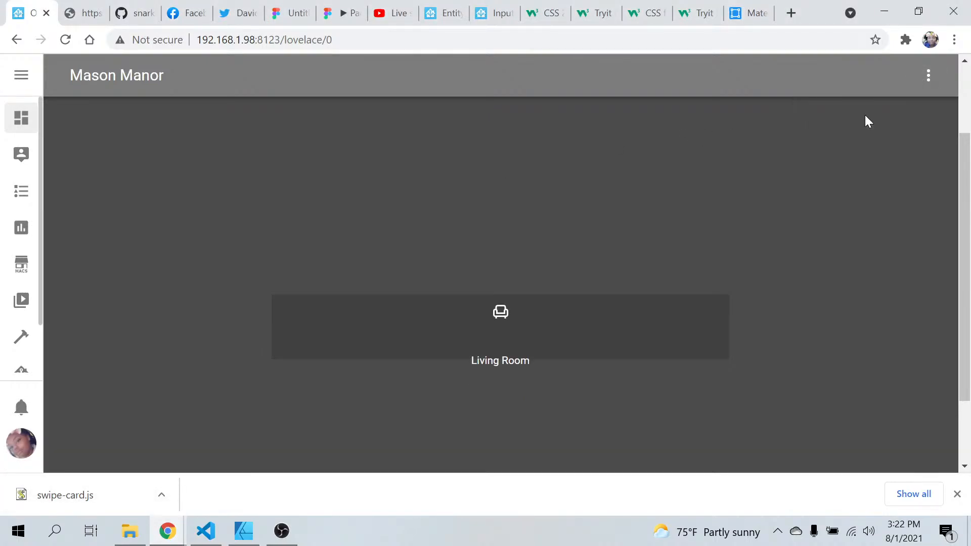
Set the Room Menu Name's top to 83vh in home.yaml and refresh the dashboard in Chrome
left_click(206, 531)
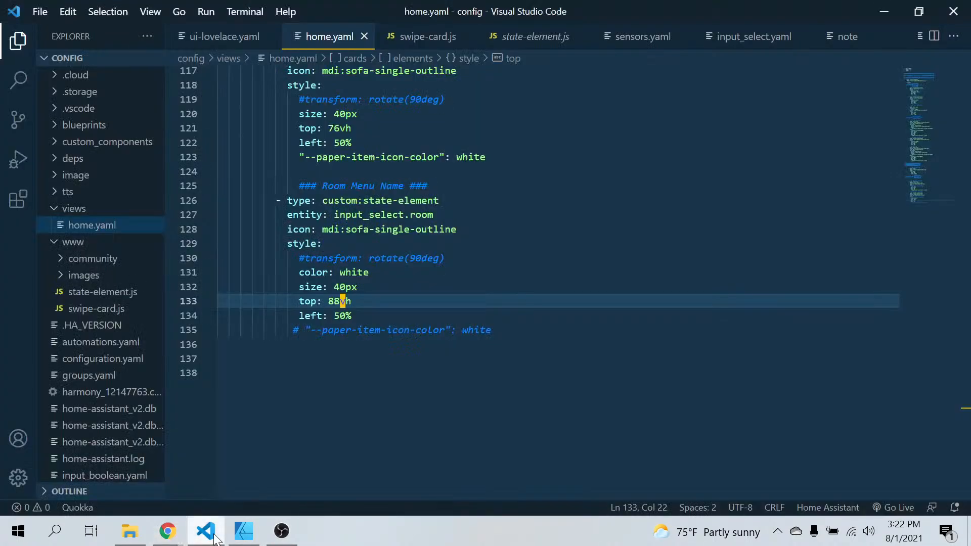
key("BackSpace")
type("3")
left_click(161, 531)
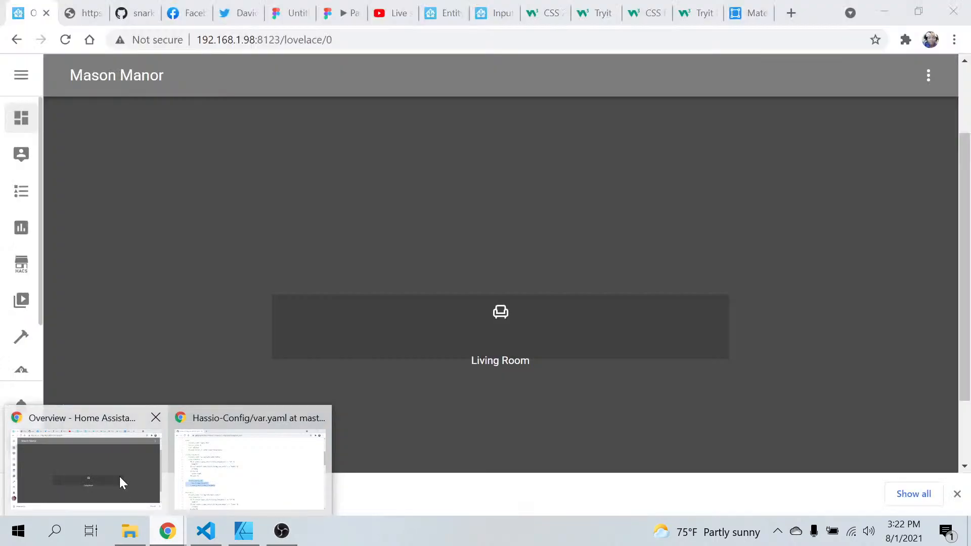
left_click(119, 477)
left_click(924, 88)
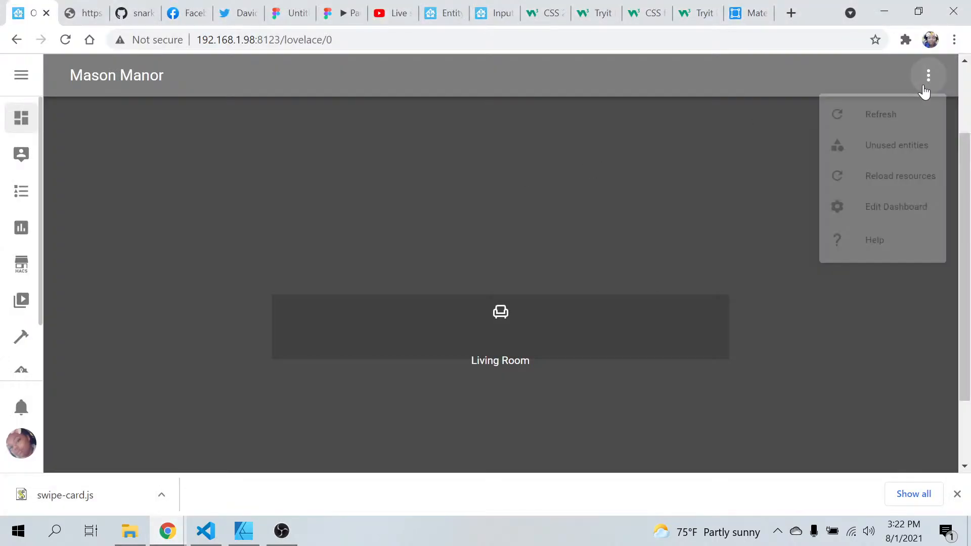
left_click(888, 126)
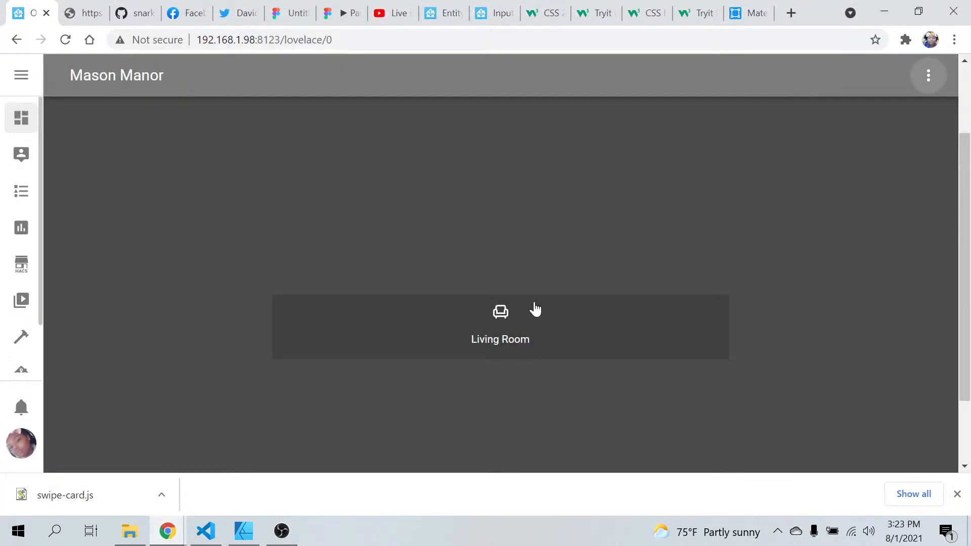
In VS Code, set the Room Menu Icon's top to 78vh in home.yaml
left_click(206, 528)
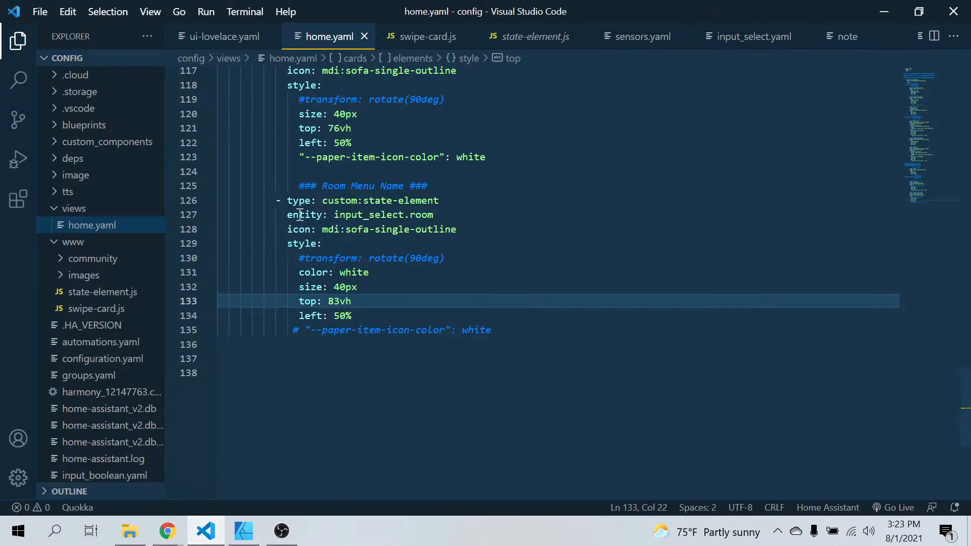
scroll(346, 252, "up", 3)
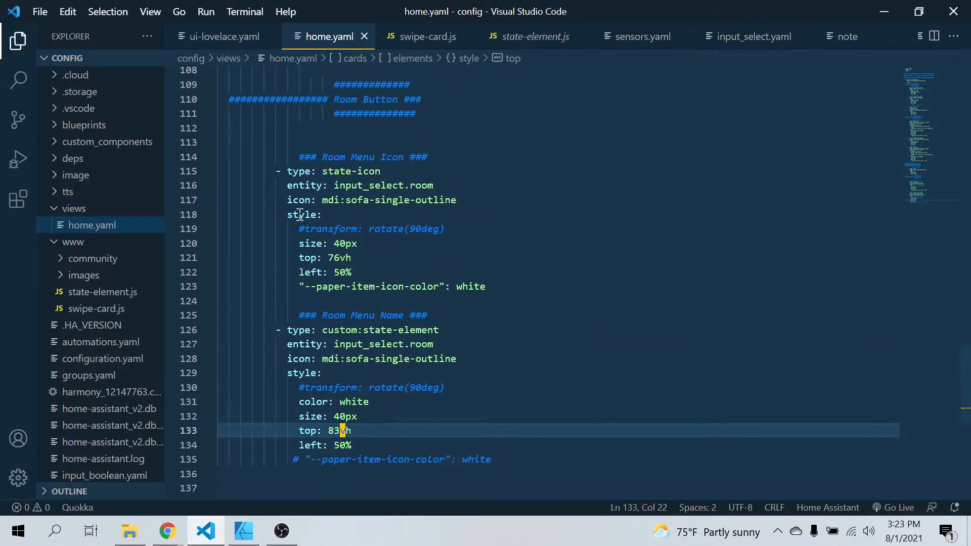
left_click(340, 262)
key("BackSpace")
type("8")
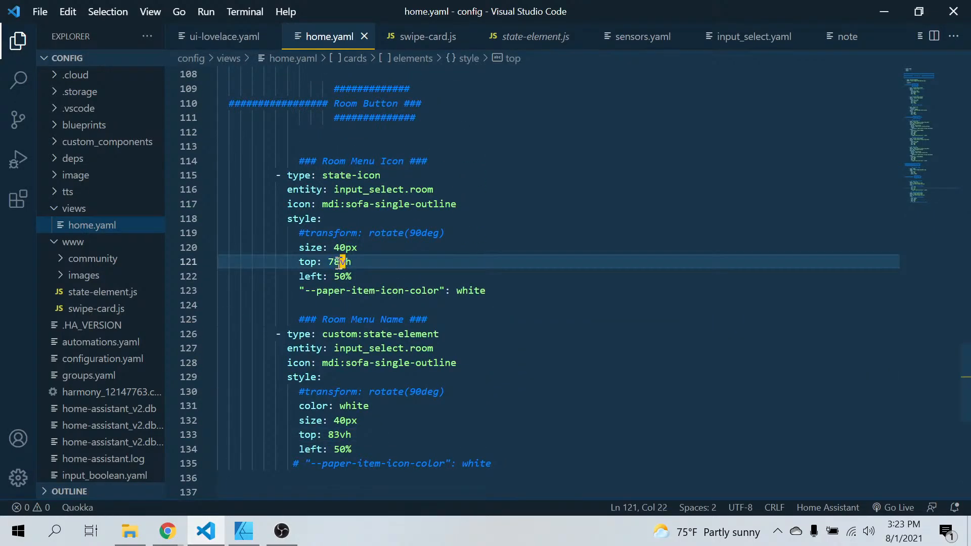
Refresh the Home Assistant dashboard in Chrome, check the placement of the room icon and label in the bottom bar, and return to home.yaml
left_click(168, 531)
left_click(109, 434)
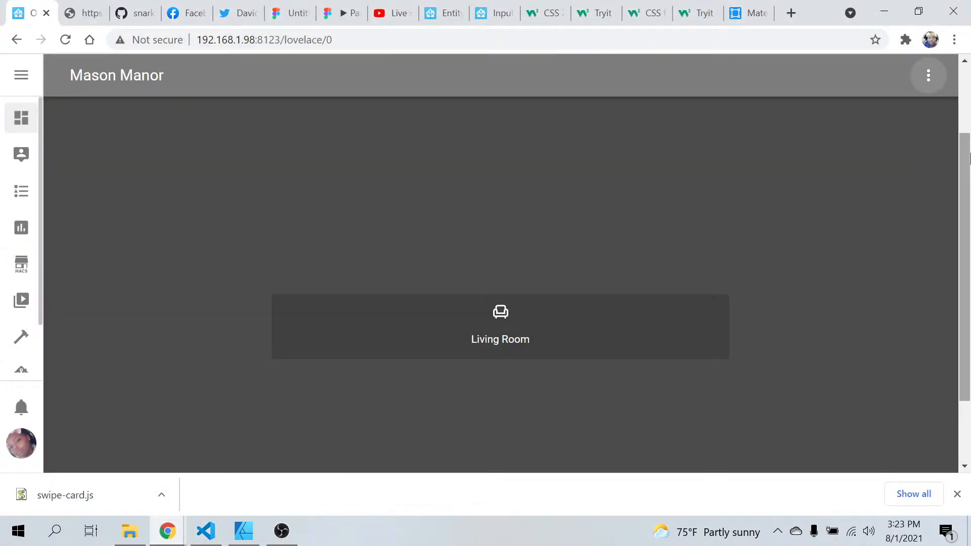
left_click(928, 75)
left_click(877, 118)
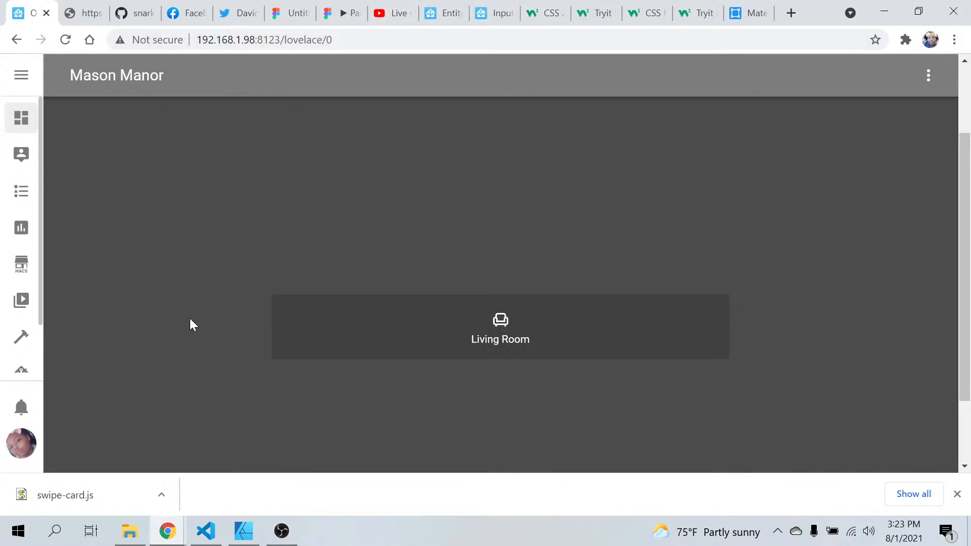
scroll(177, 339, "down", 2)
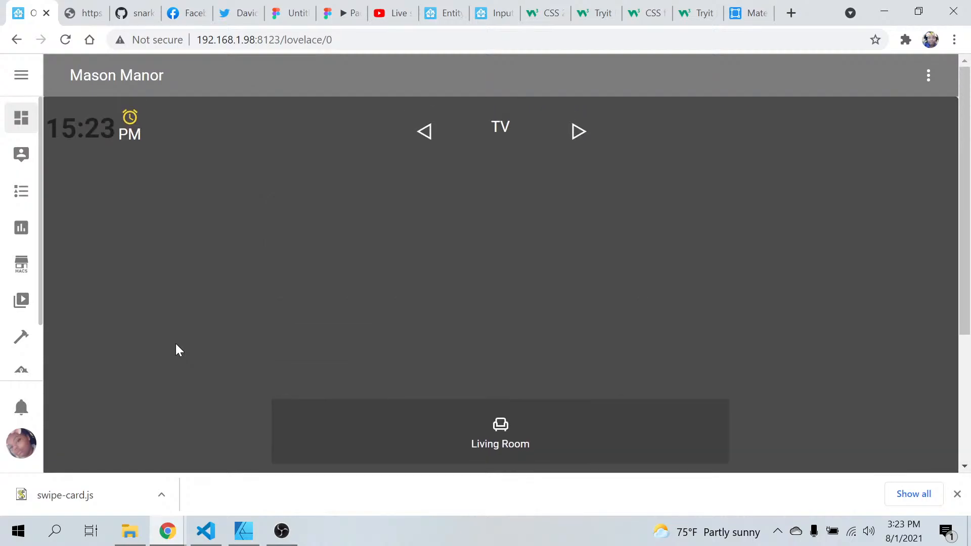
scroll(175, 344, "down", 4)
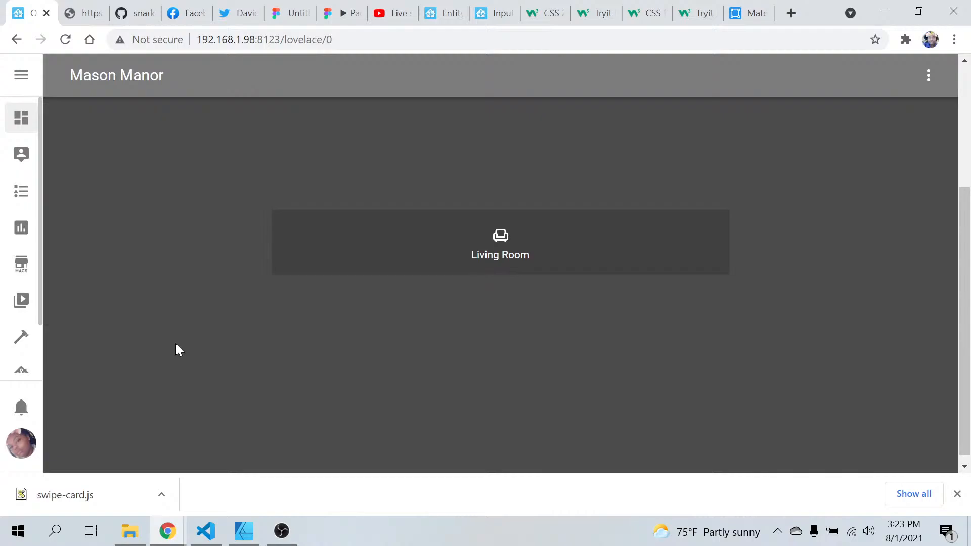
scroll(177, 349, "up", 3)
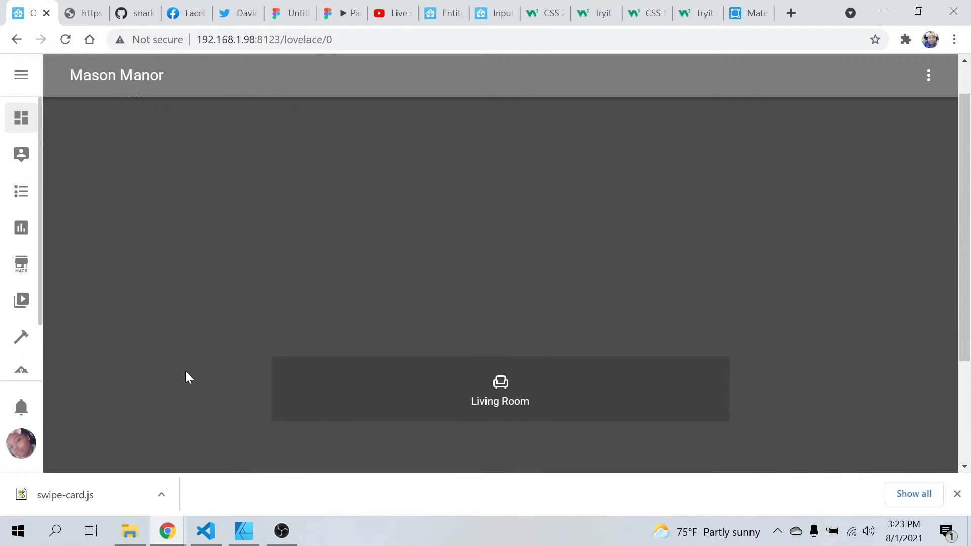
left_click(211, 542)
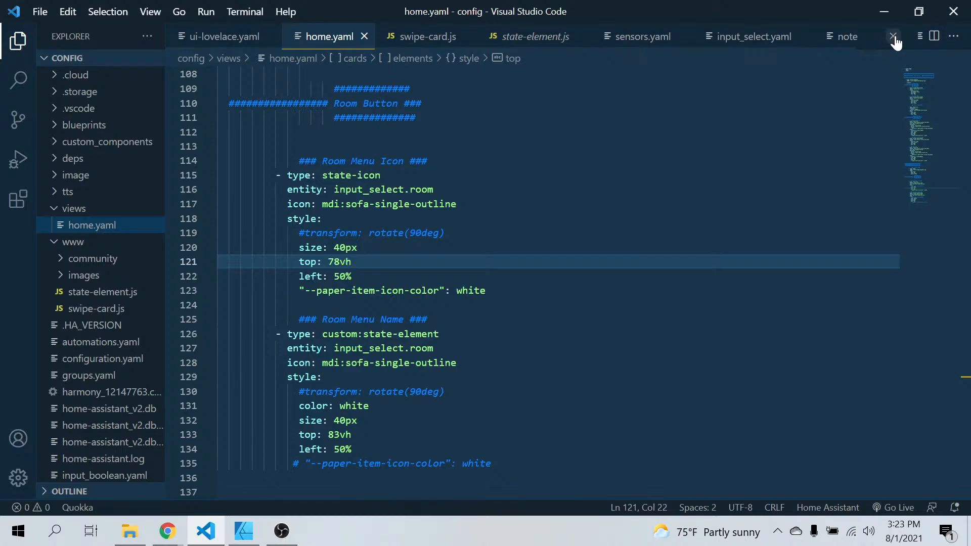
Close the note file and, in var.yaml, start an unindented line after a blank one below the living_room_select definition
left_click(893, 37)
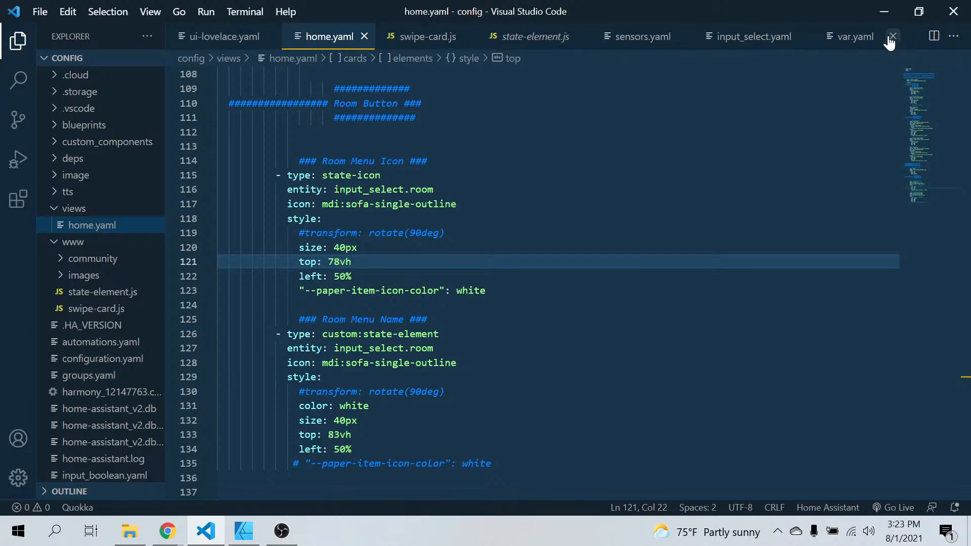
left_click(860, 38)
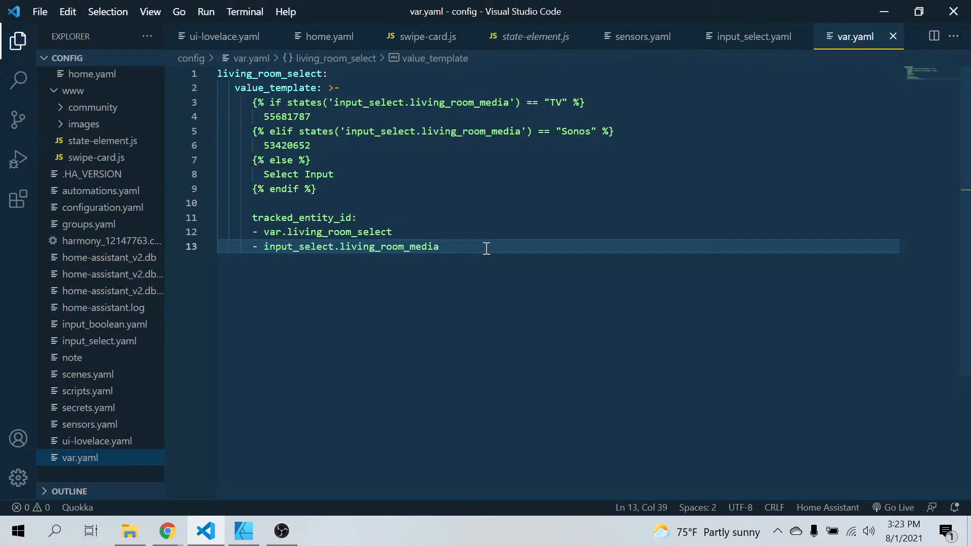
key("Return")
key("Return")
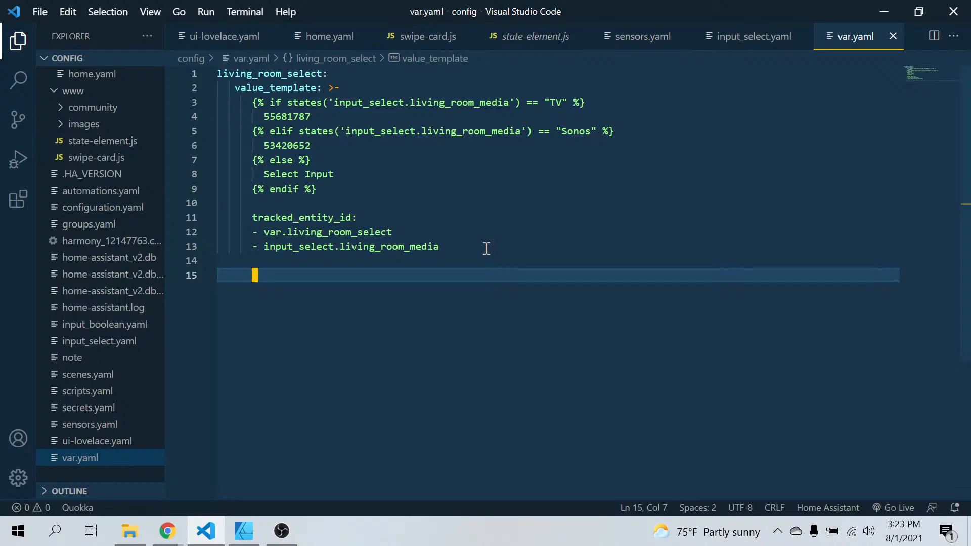
key("BackSpace")
key("BackSpace")
key("BackSpace")
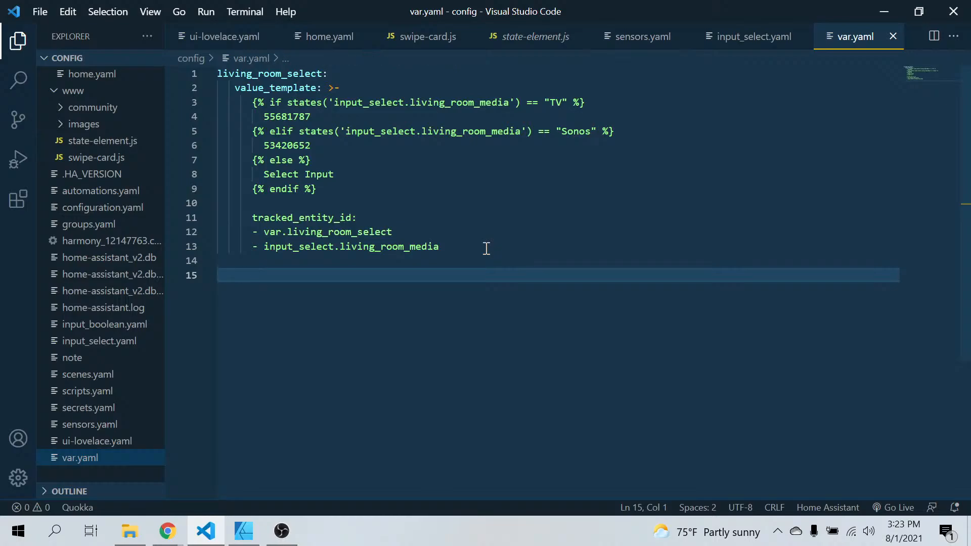
Switch to Chrome, open the YouTube Studio livestream page, and dismiss the tip about capturing top moments
mouse_move(159, 534)
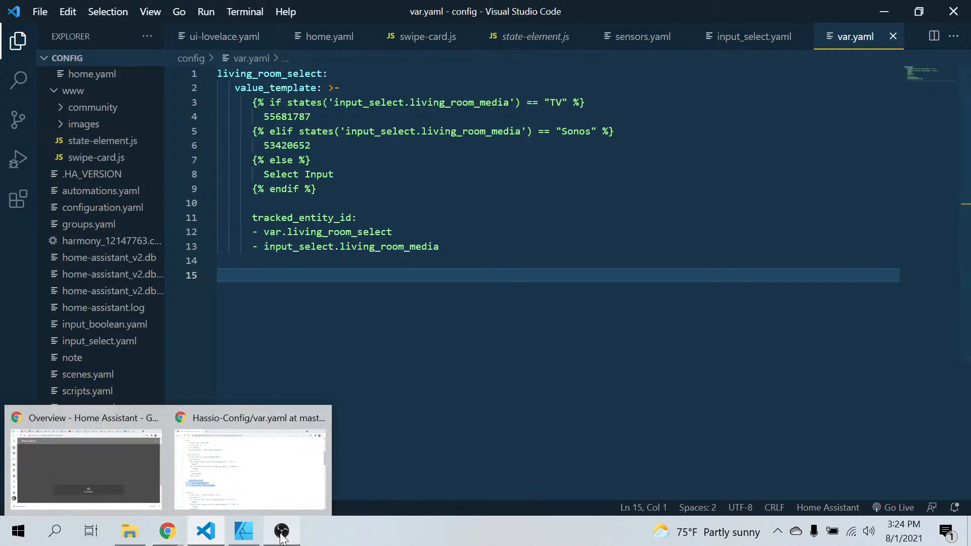
mouse_move(281, 537)
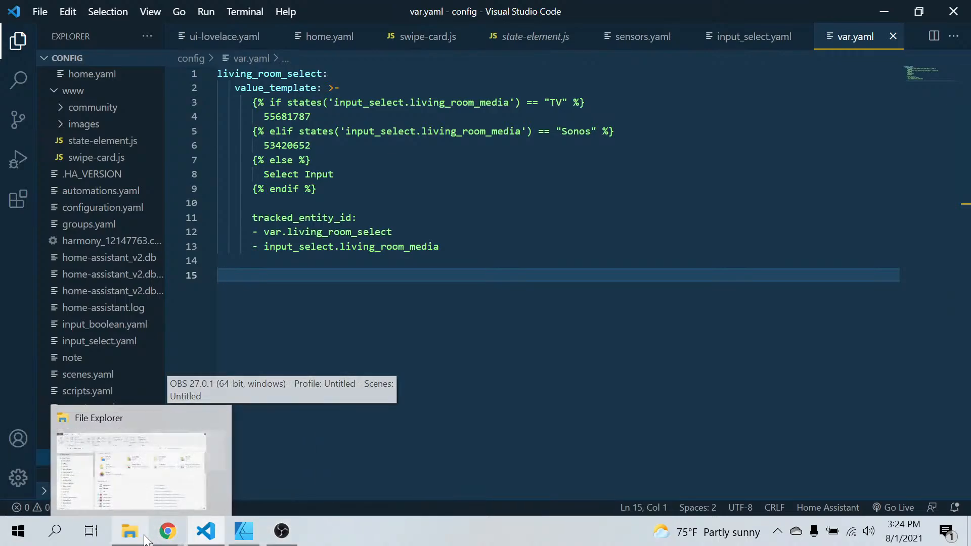
left_click(167, 537)
left_click(117, 468)
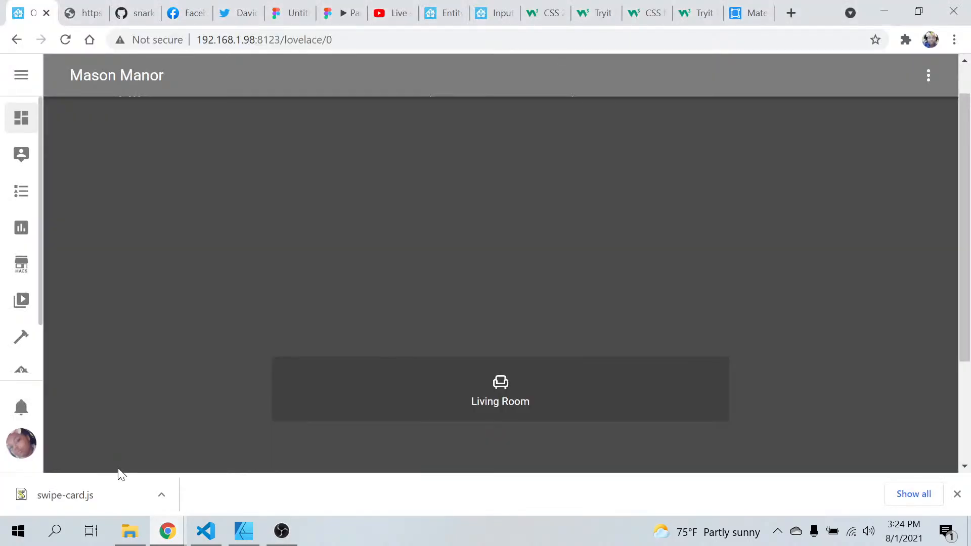
left_click(380, 11)
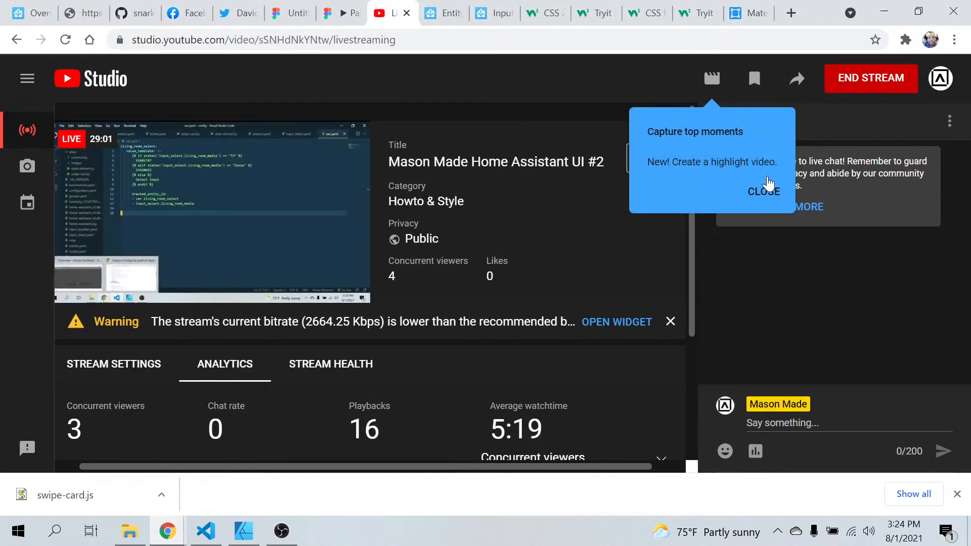
left_click(767, 189)
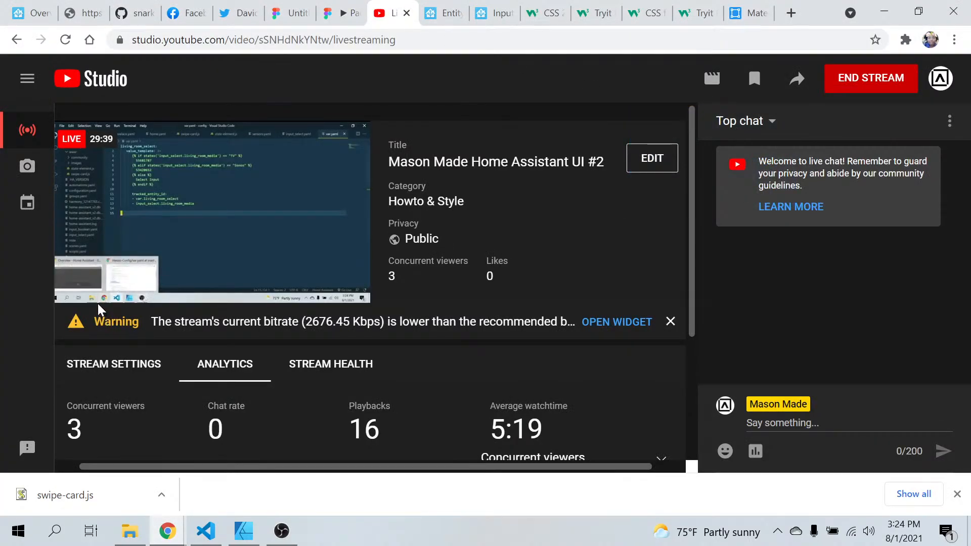
End the live stream in YouTube Studio, confirm ending it, and switch to OBS
mouse_move(92, 282)
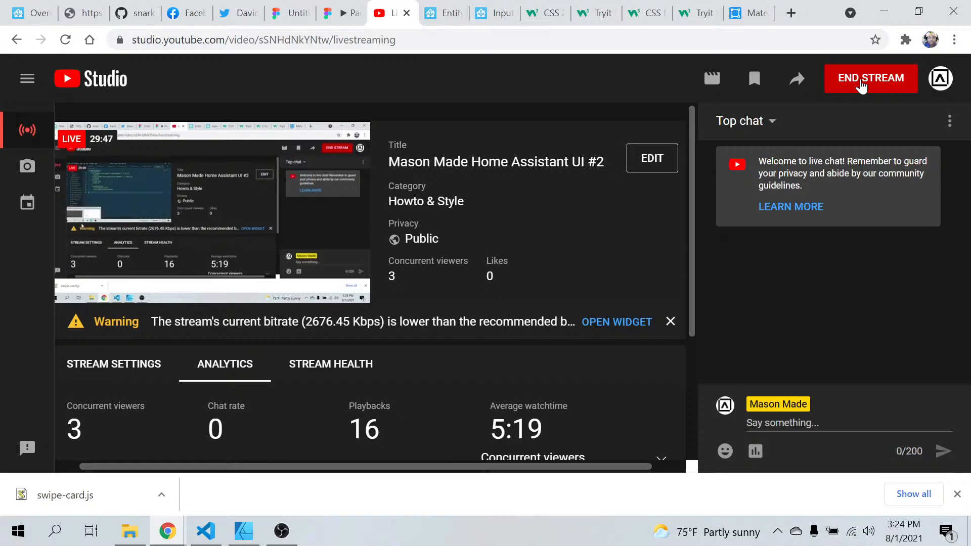
left_click(862, 83)
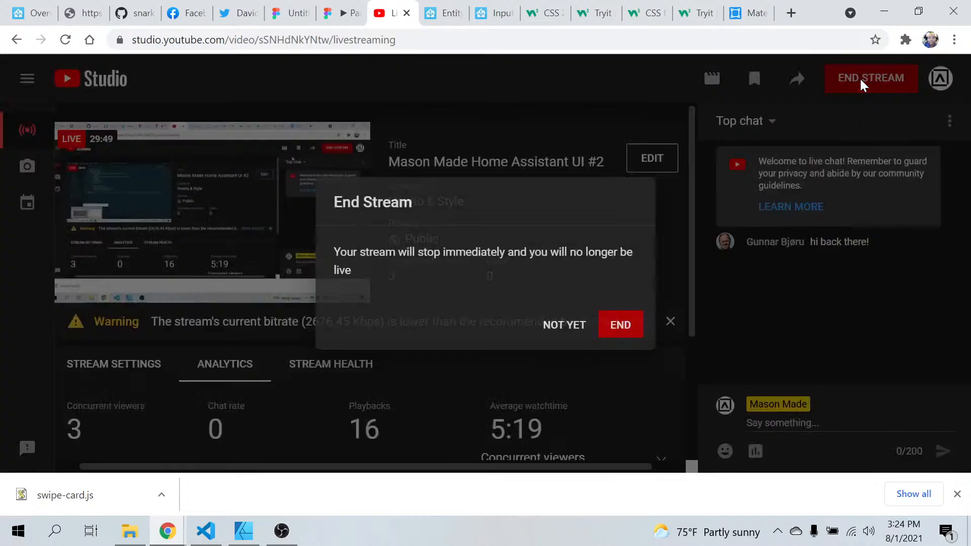
left_click(621, 324)
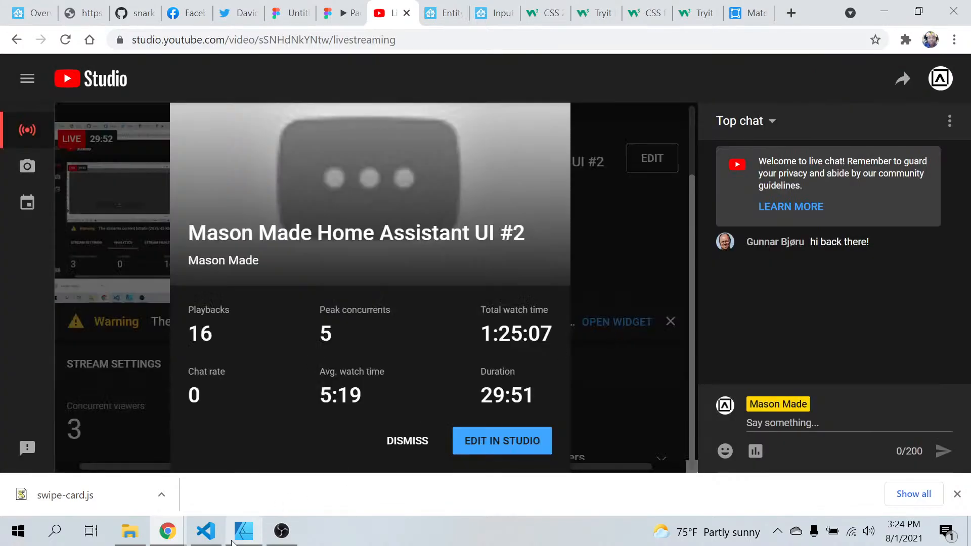
left_click(281, 531)
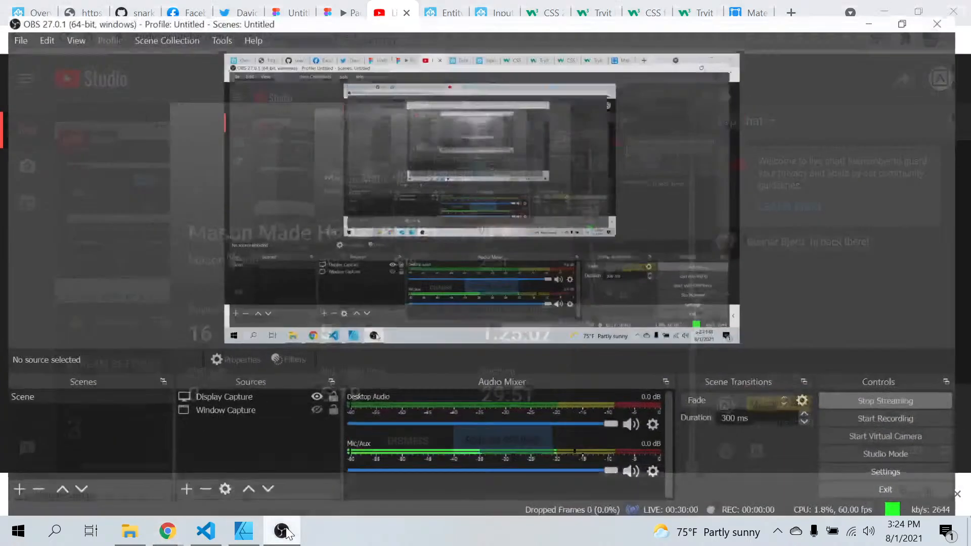